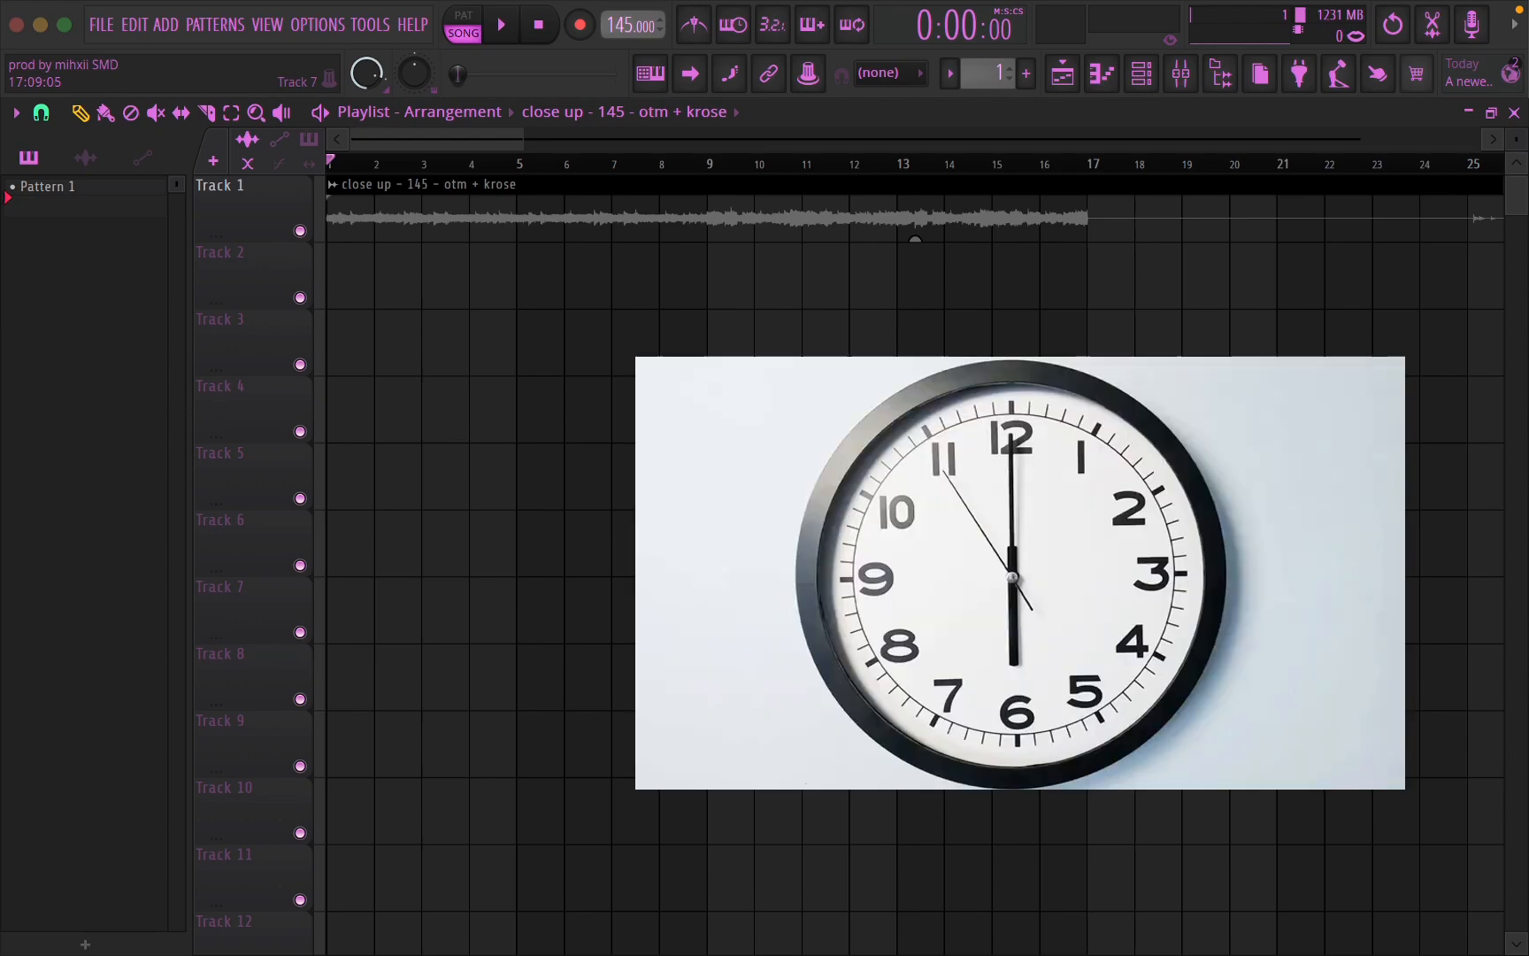
- Audition the "close up - 145 - otm + krose" clip on Track 1 and trim the silence from its start in the channel settings
key("space")
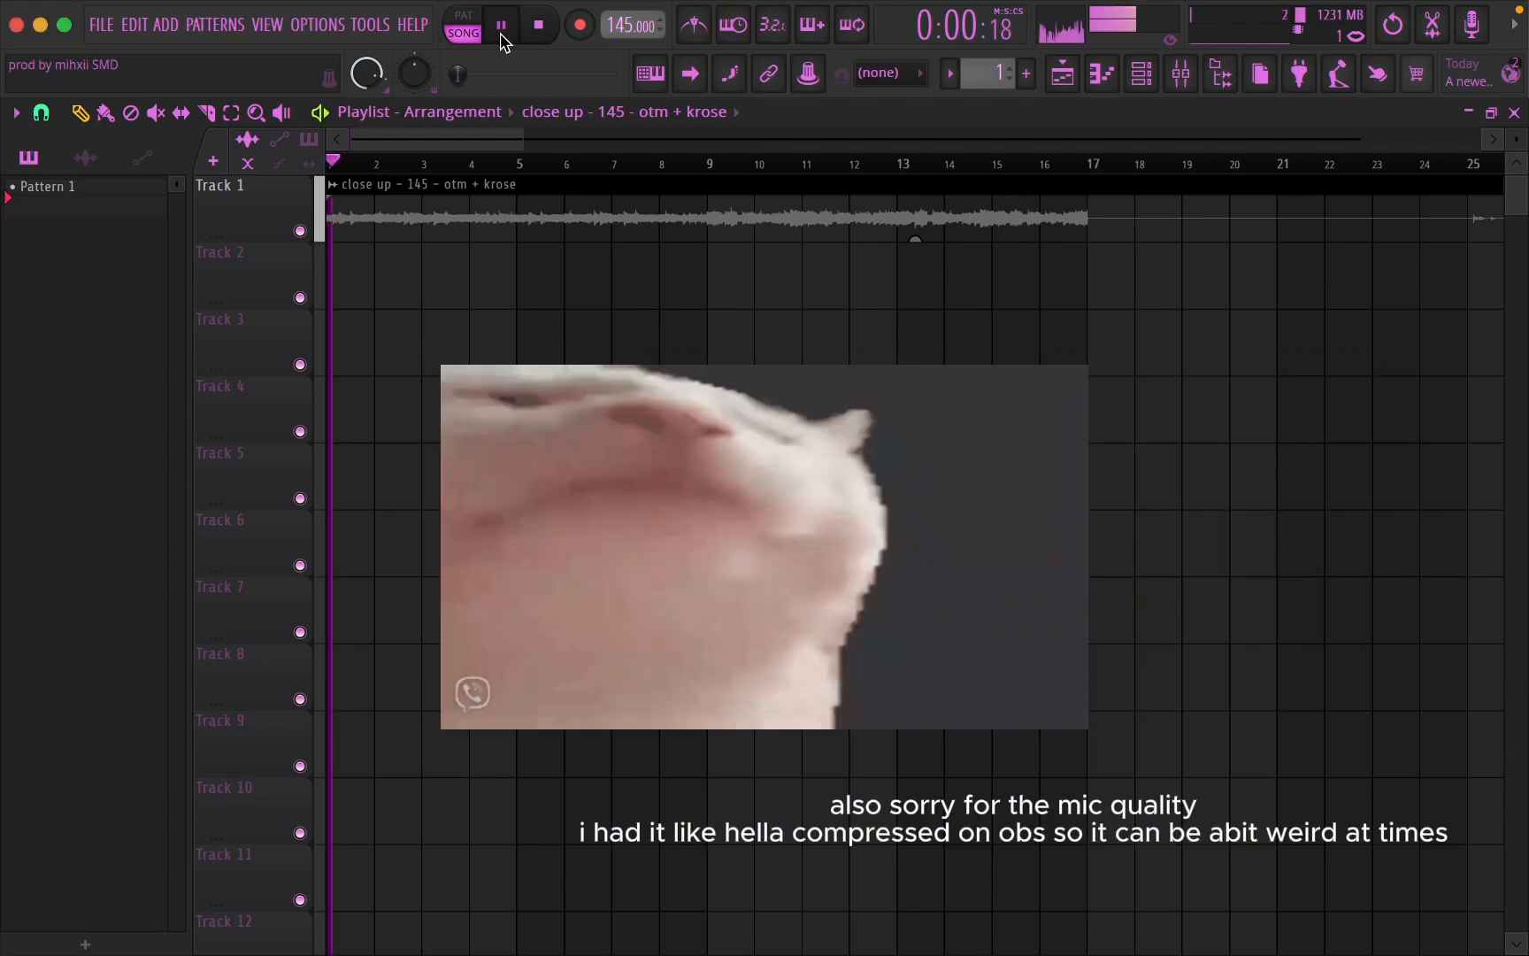
scroll(733, 478, "down", 3)
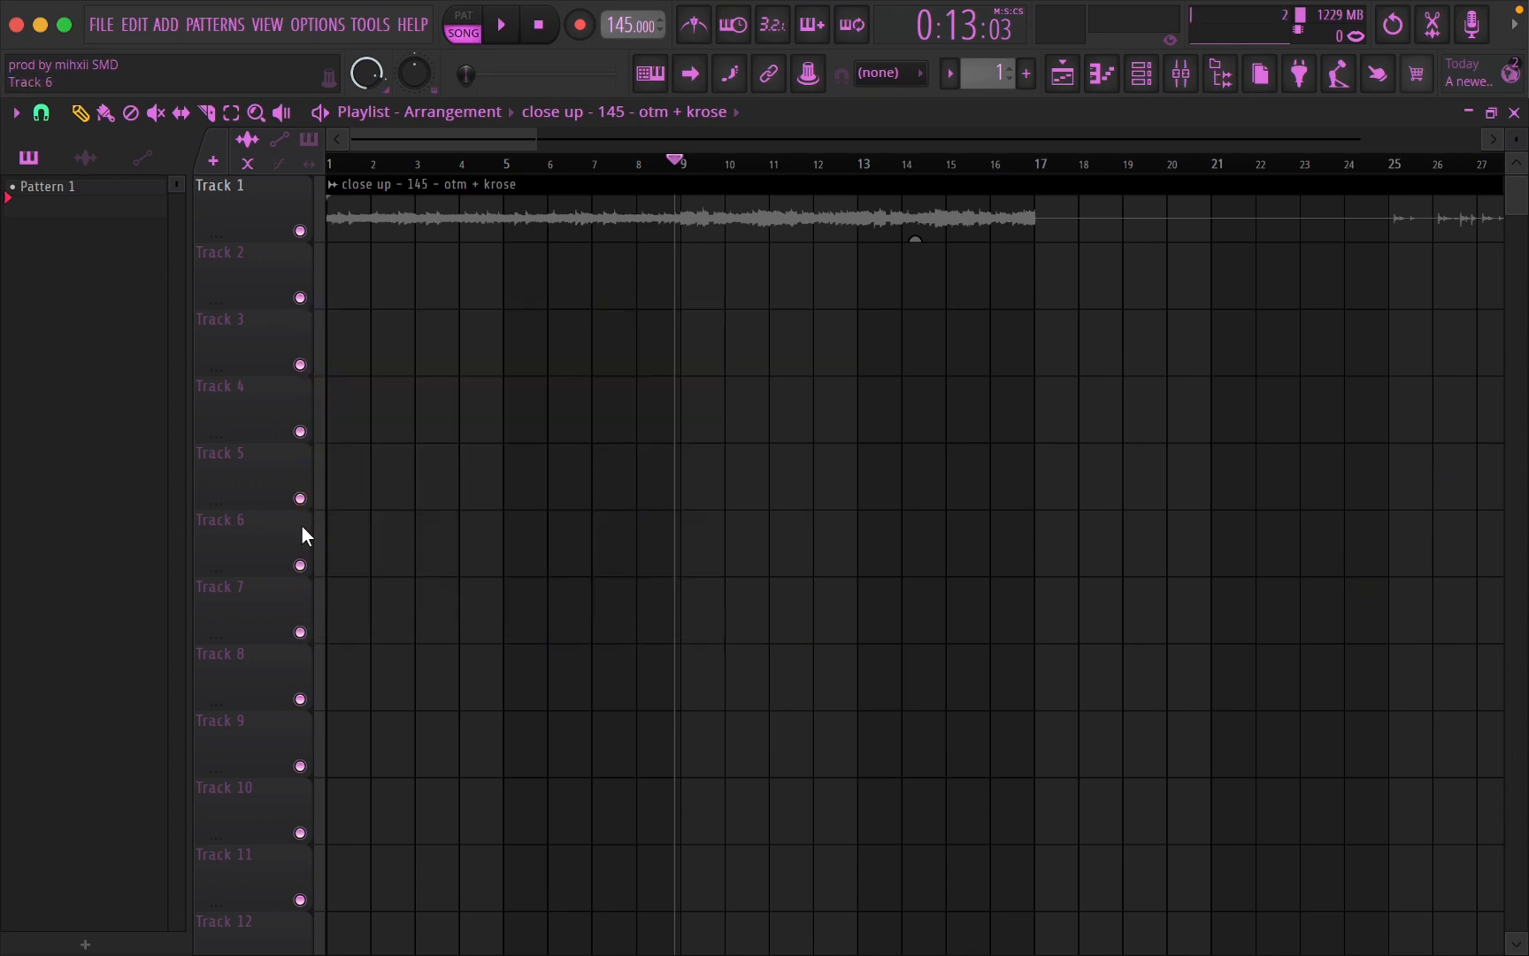
scroll(202, 479, "up", 10)
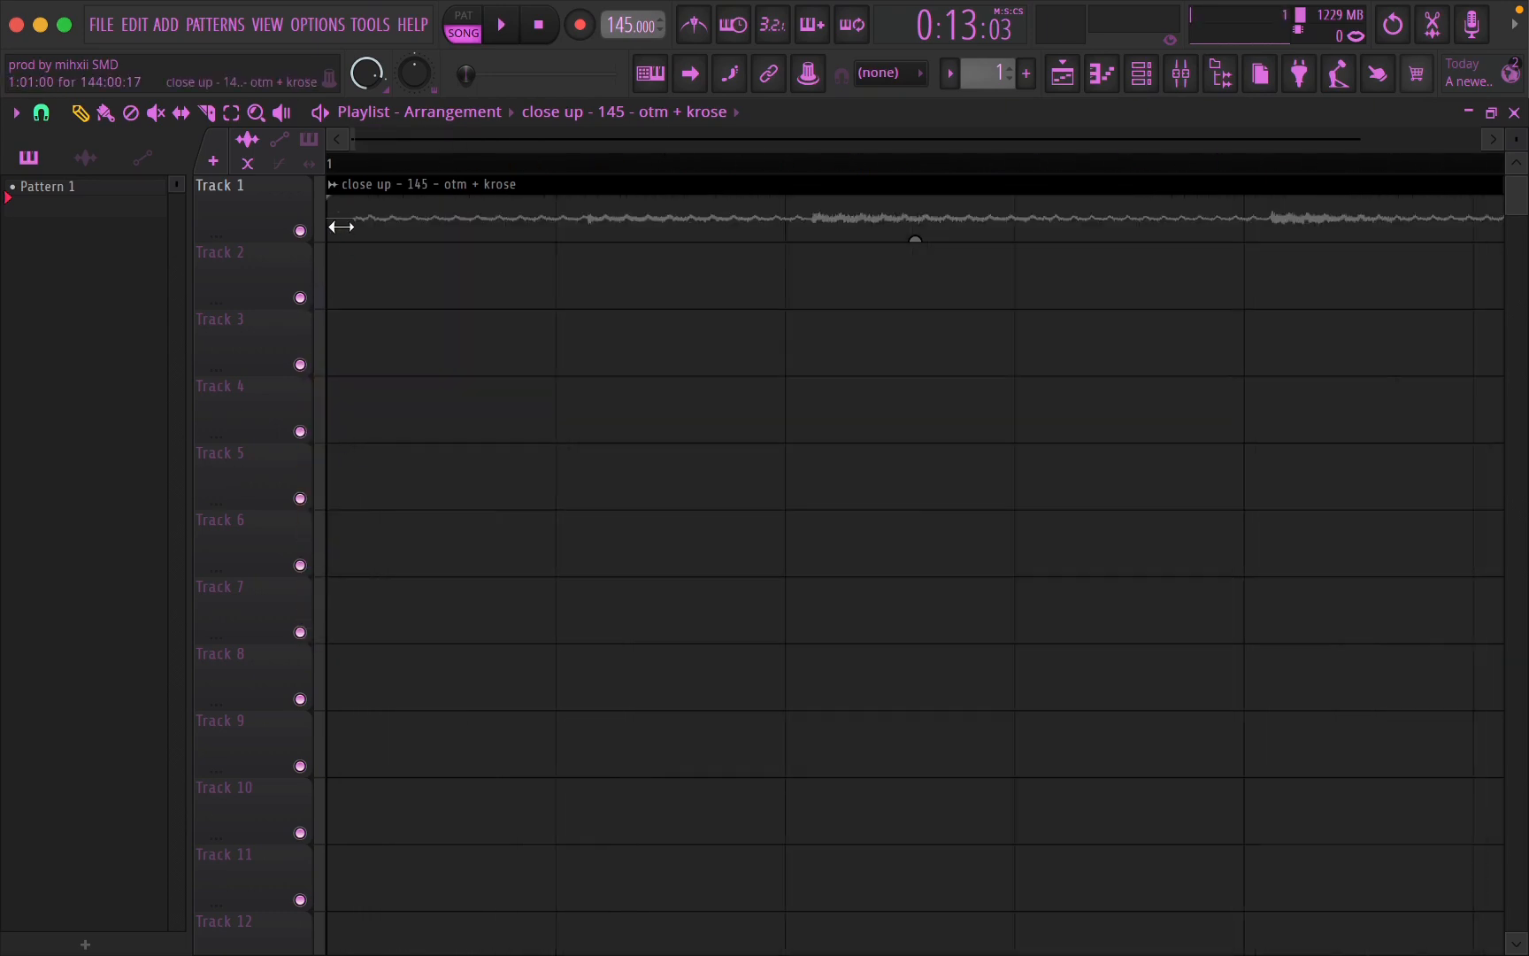
scroll(361, 307, "down", 2)
scroll(361, 307, "down", 5)
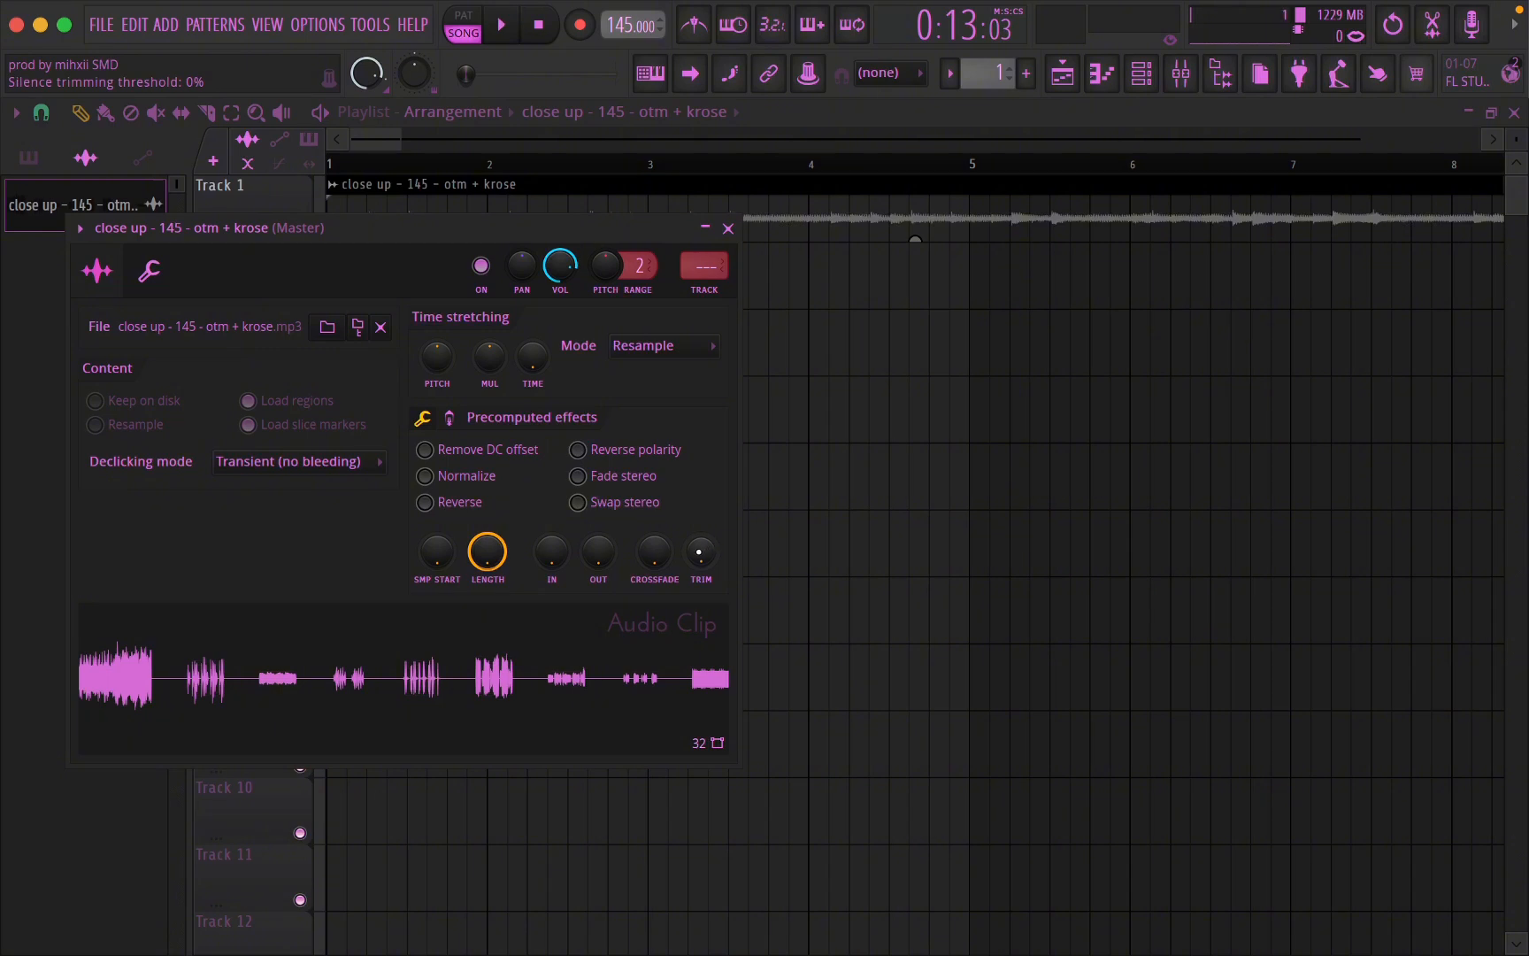
left_click(728, 228)
scroll(270, 474, "up", 5)
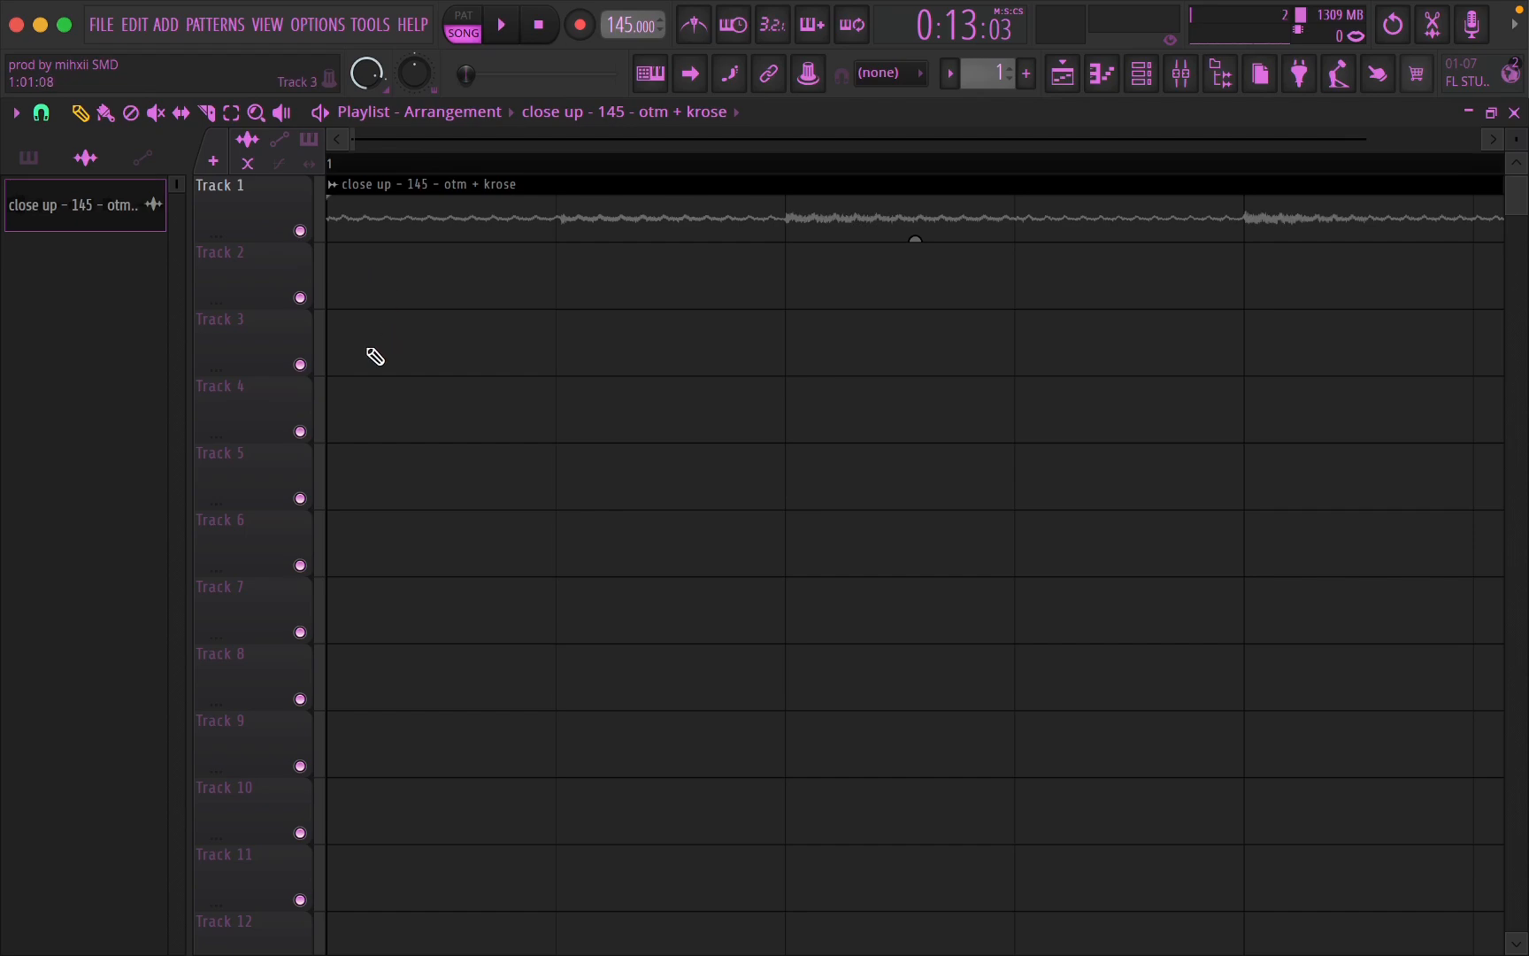
- Examine whether the end of the clip on Track 1 lines up with the bar 145 grid line
scroll(338, 389, "down", 10)
scroll(1359, 297, "down", 4)
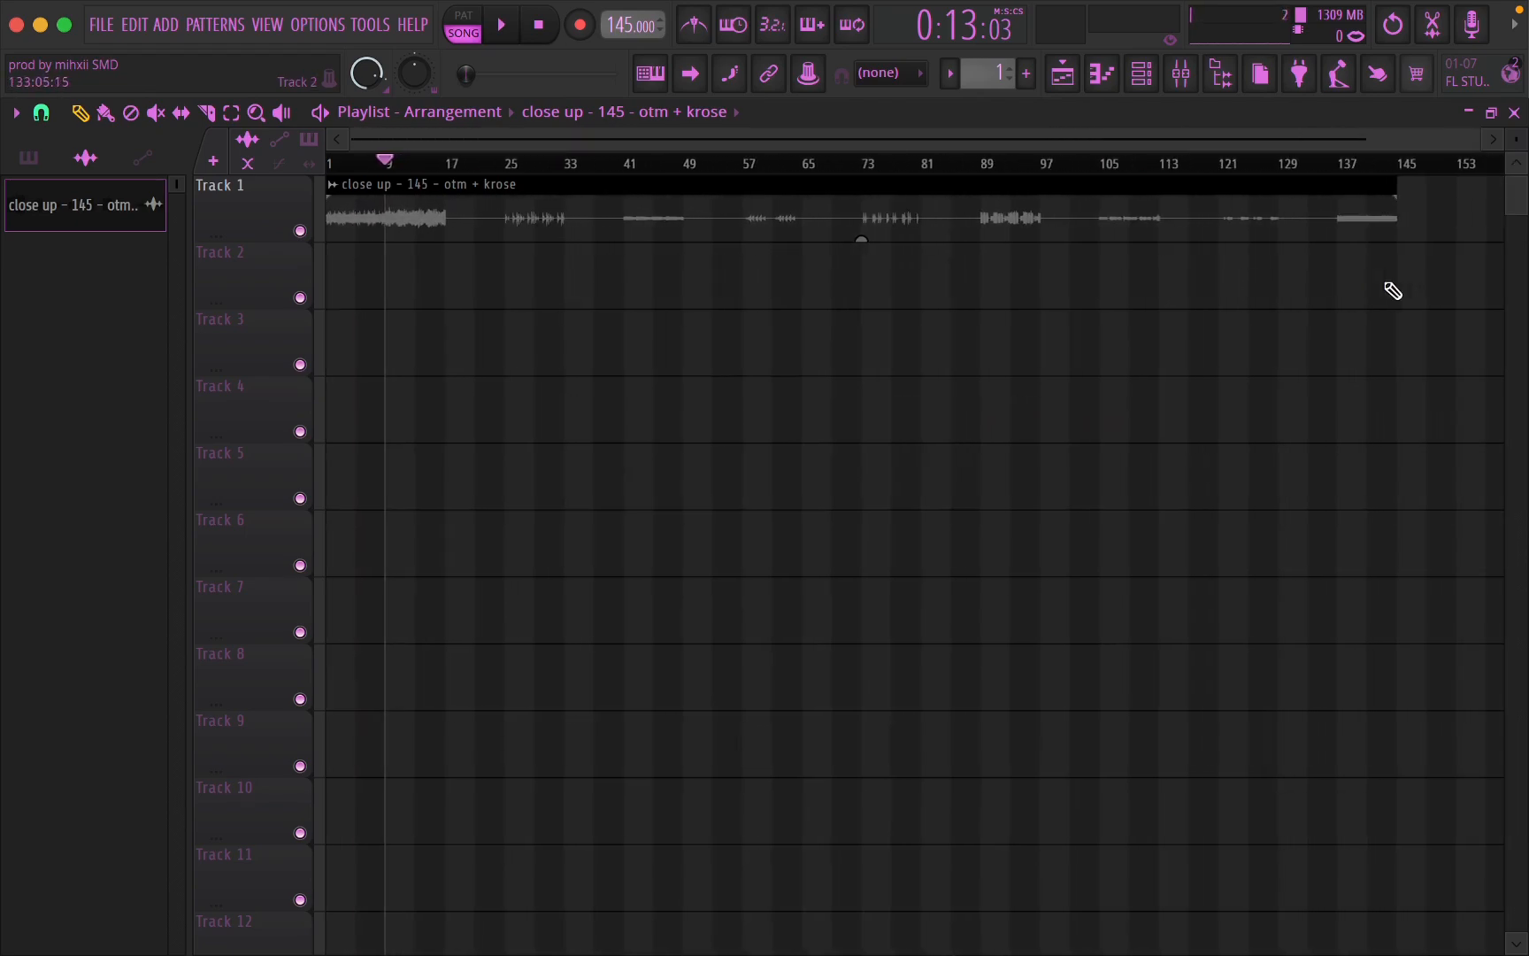
scroll(1394, 254, "up", 5)
scroll(1393, 255, "up", 8)
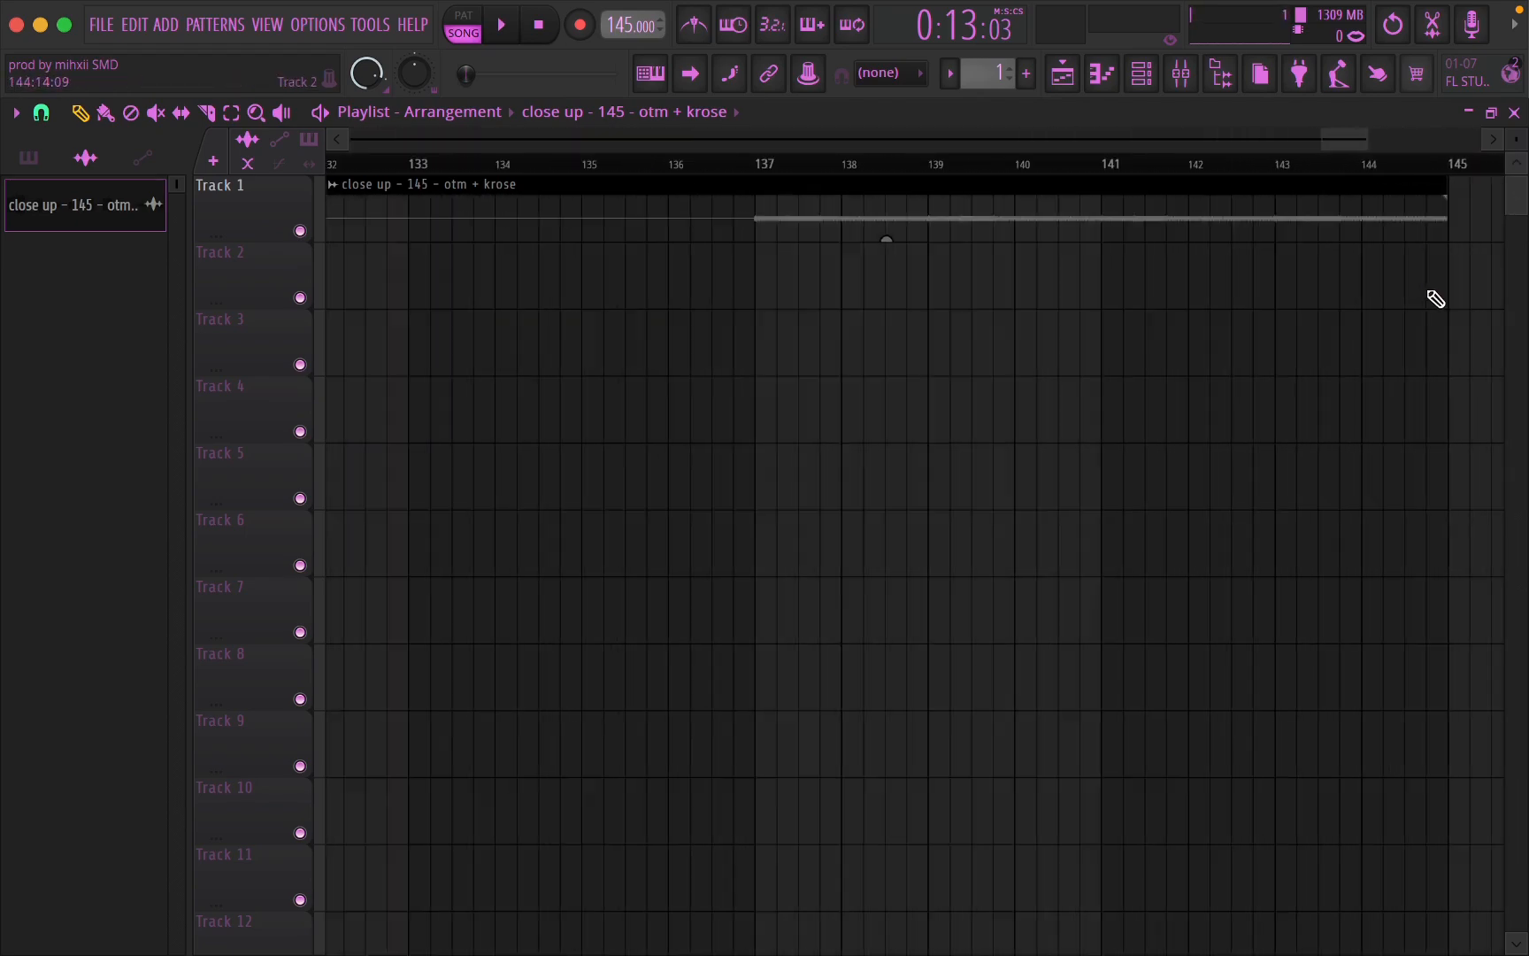
scroll(1474, 296, "down", 4)
scroll(1394, 323, "down", 3)
scroll(1367, 340, "up", 9)
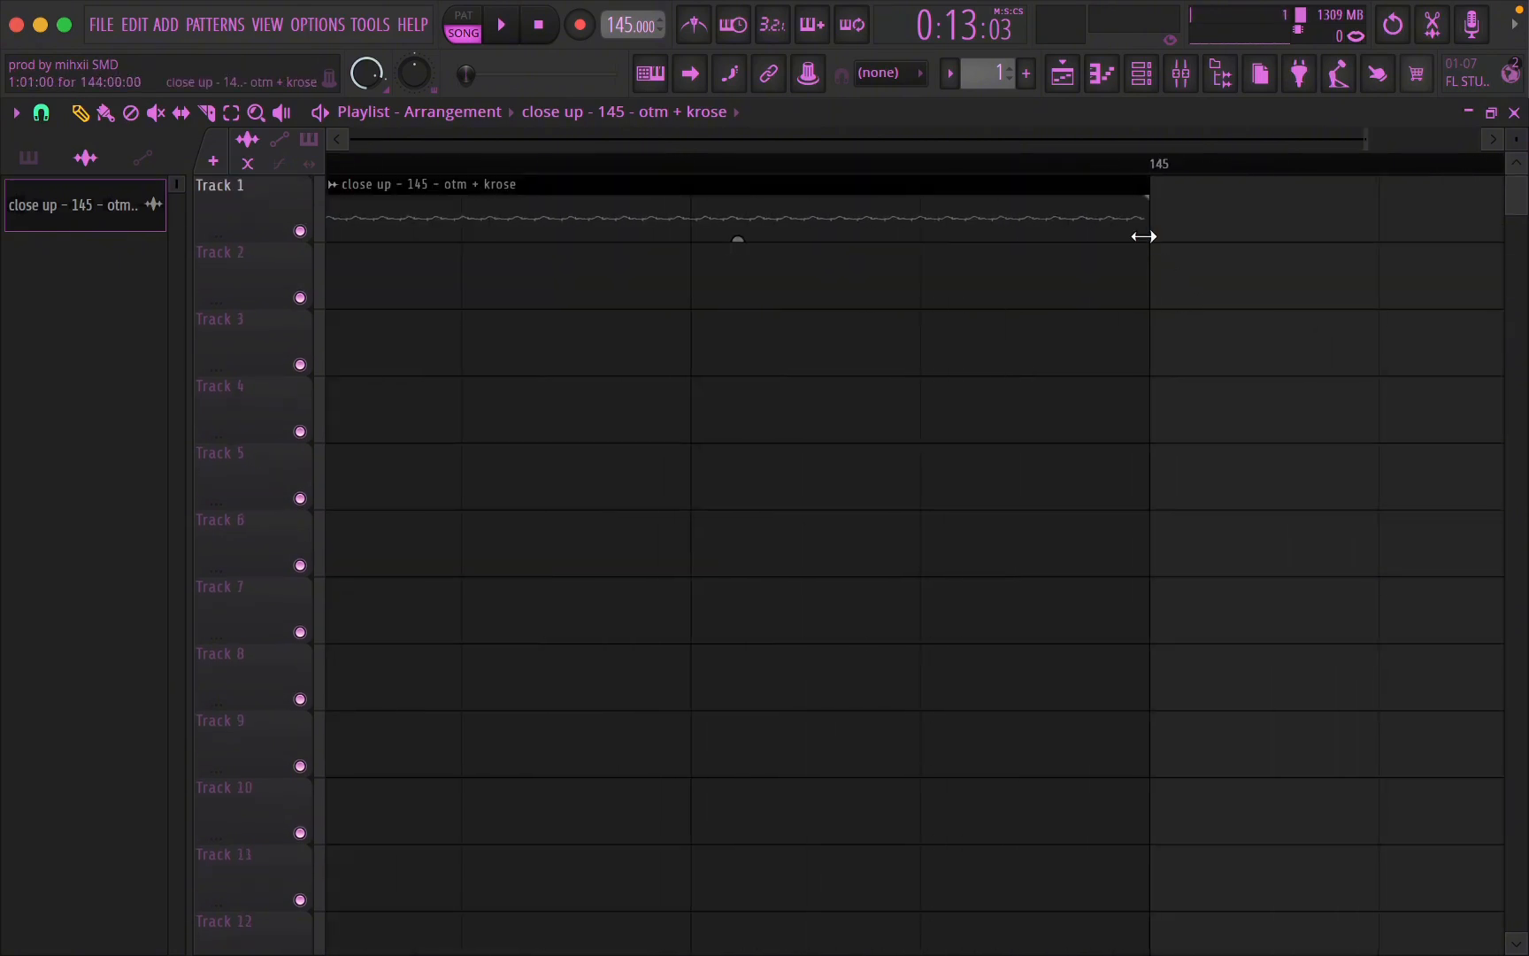
scroll(1393, 454, "down", 6)
- Slice the clip into its eight-bar stems, drop the full-mix section, and stack the stems from bar 1 on Tracks 1 to 8
left_click(40, 112)
left_click(85, 486)
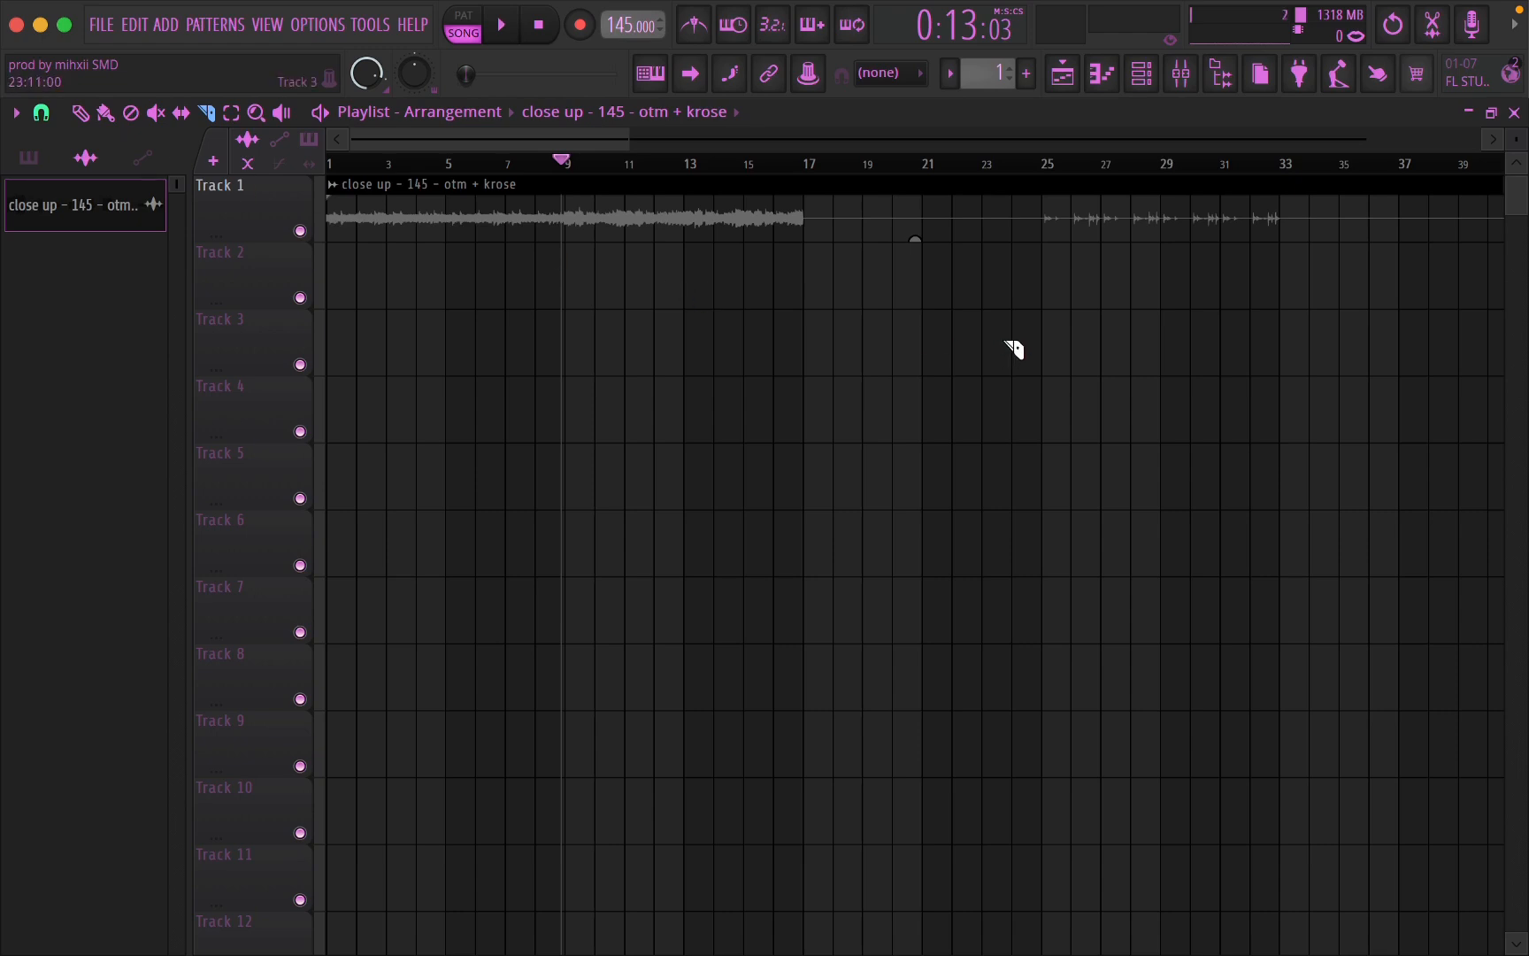
left_click_drag(992, 285, 1036, 305)
scroll(993, 270, "down", 2)
left_click(967, 239)
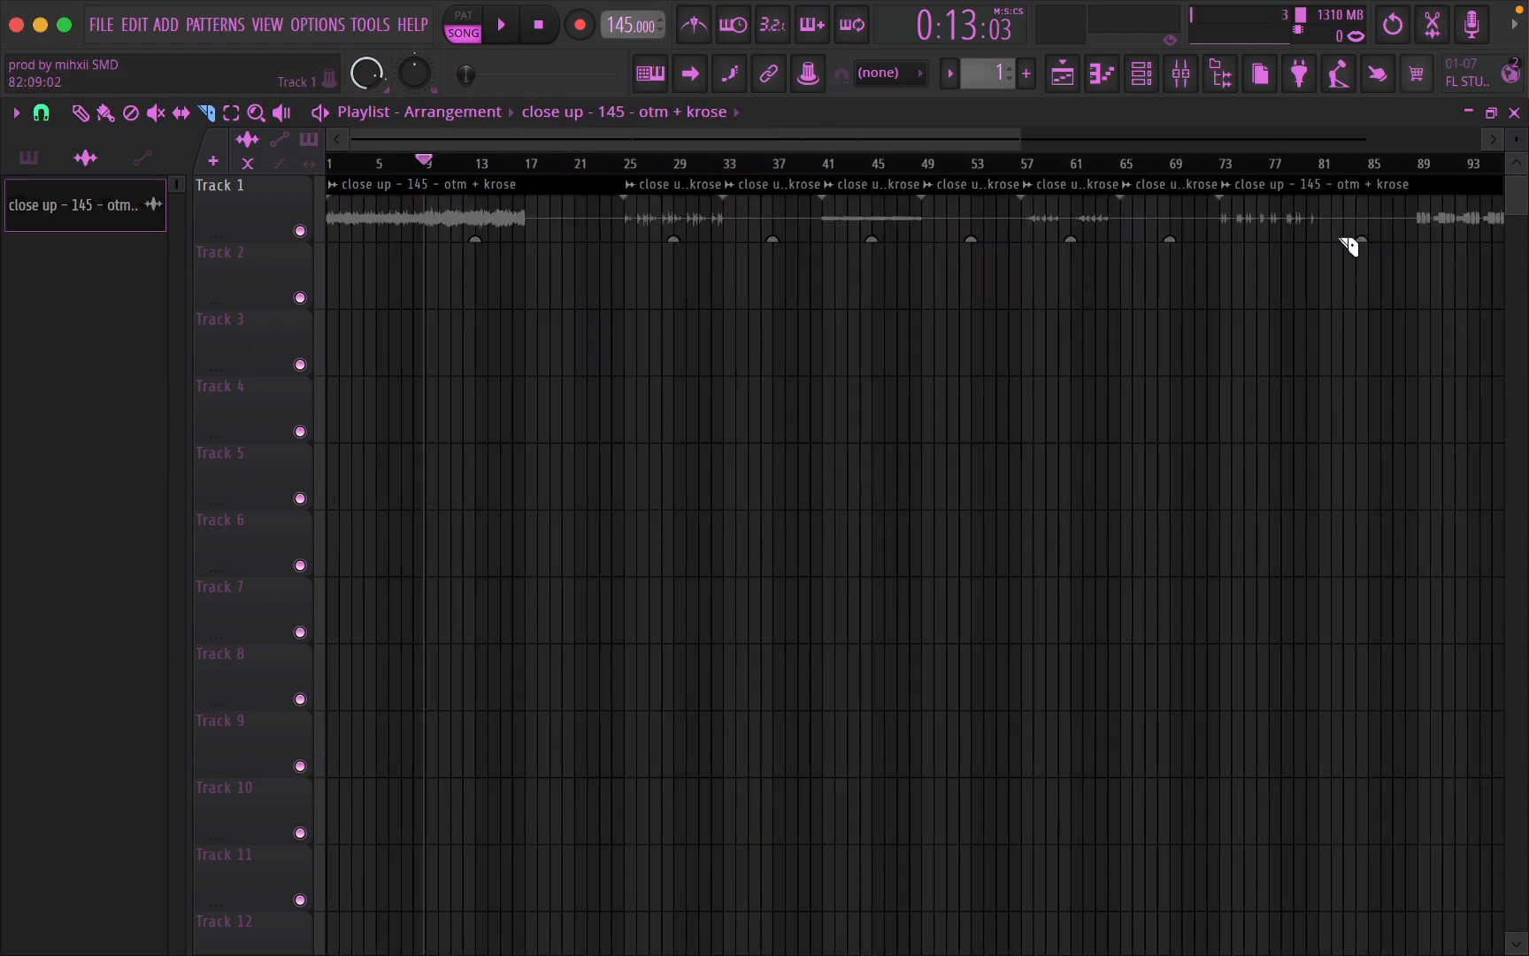
left_click(1324, 233)
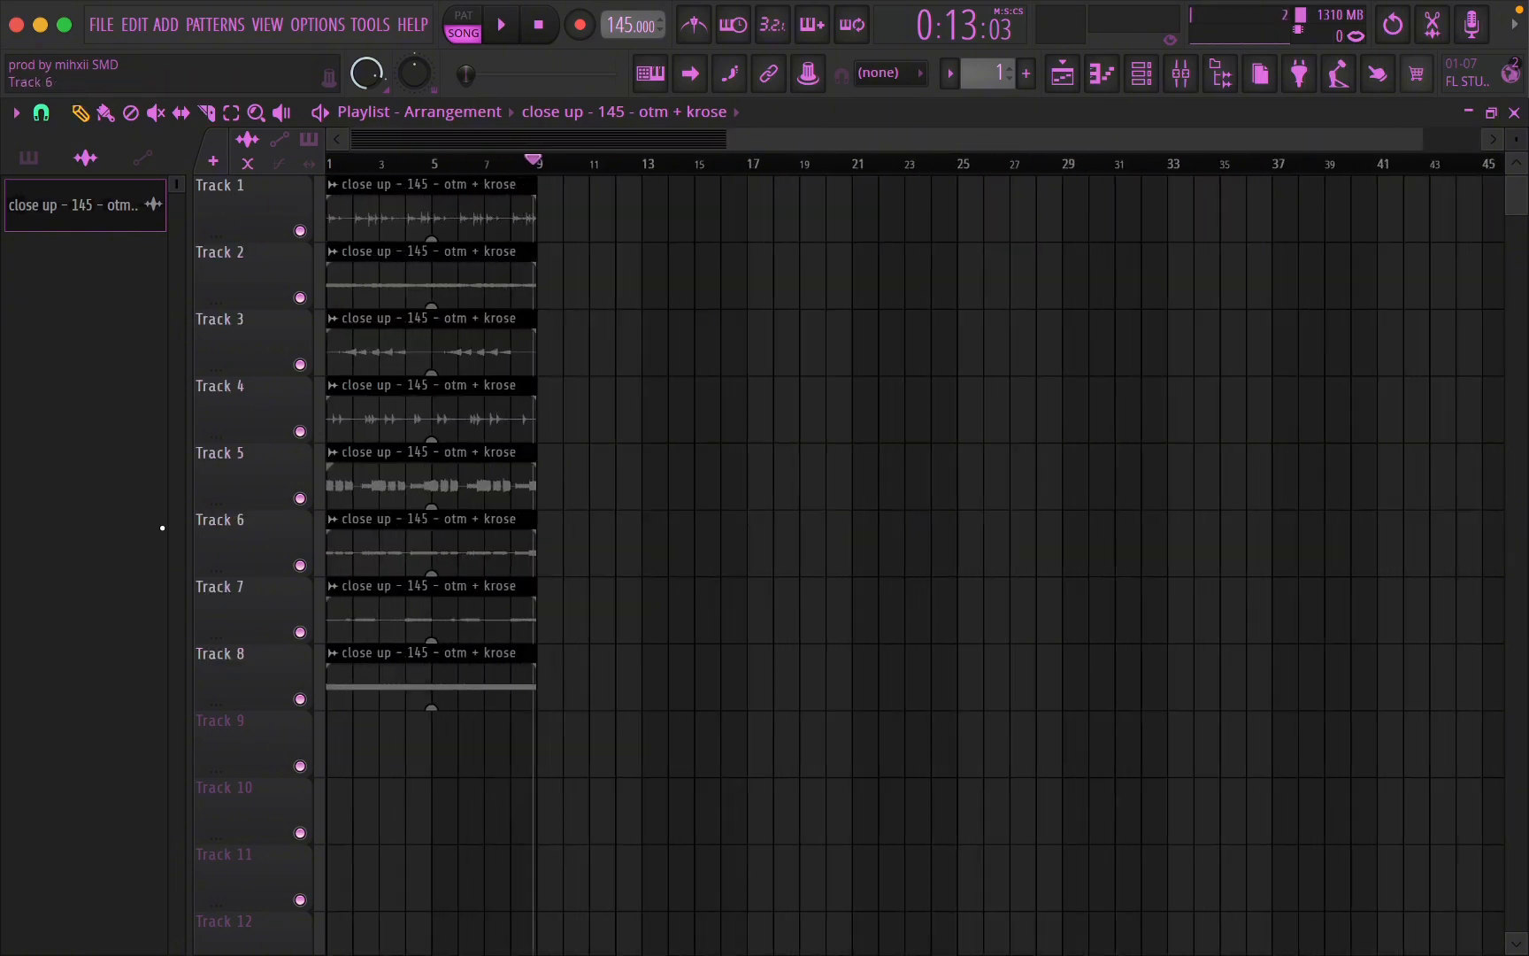
- Play the stacked stems on Tracks 1 to 8 from the beginning to check that they run together
scroll(163, 528, "up", 7)
scroll(297, 521, "up", 1)
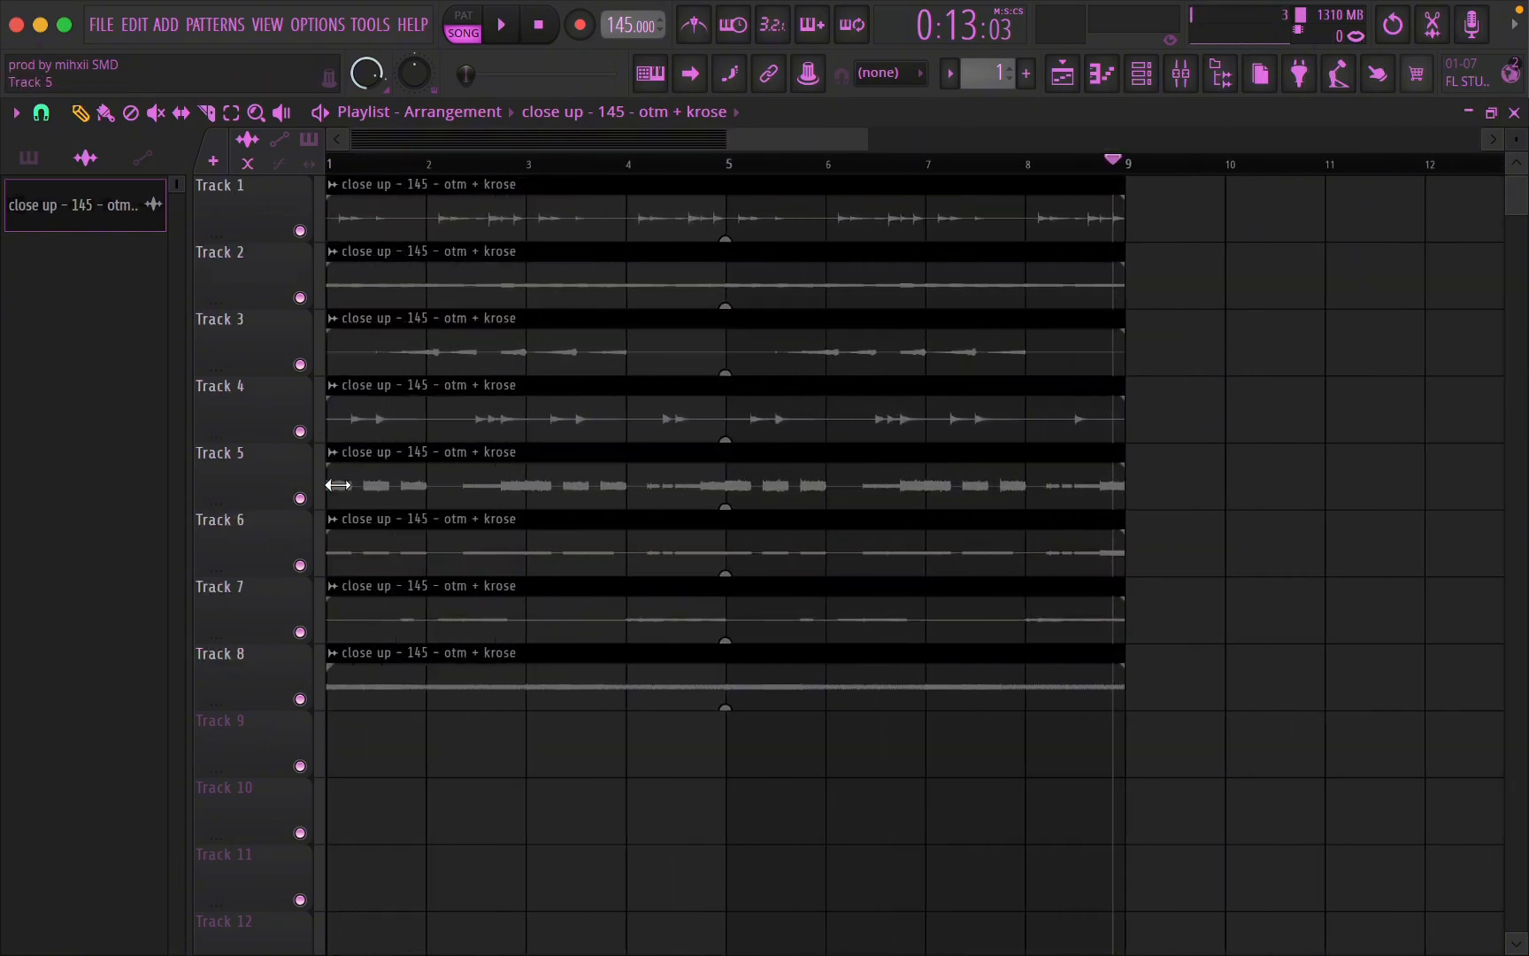
left_click(538, 24)
key("space")
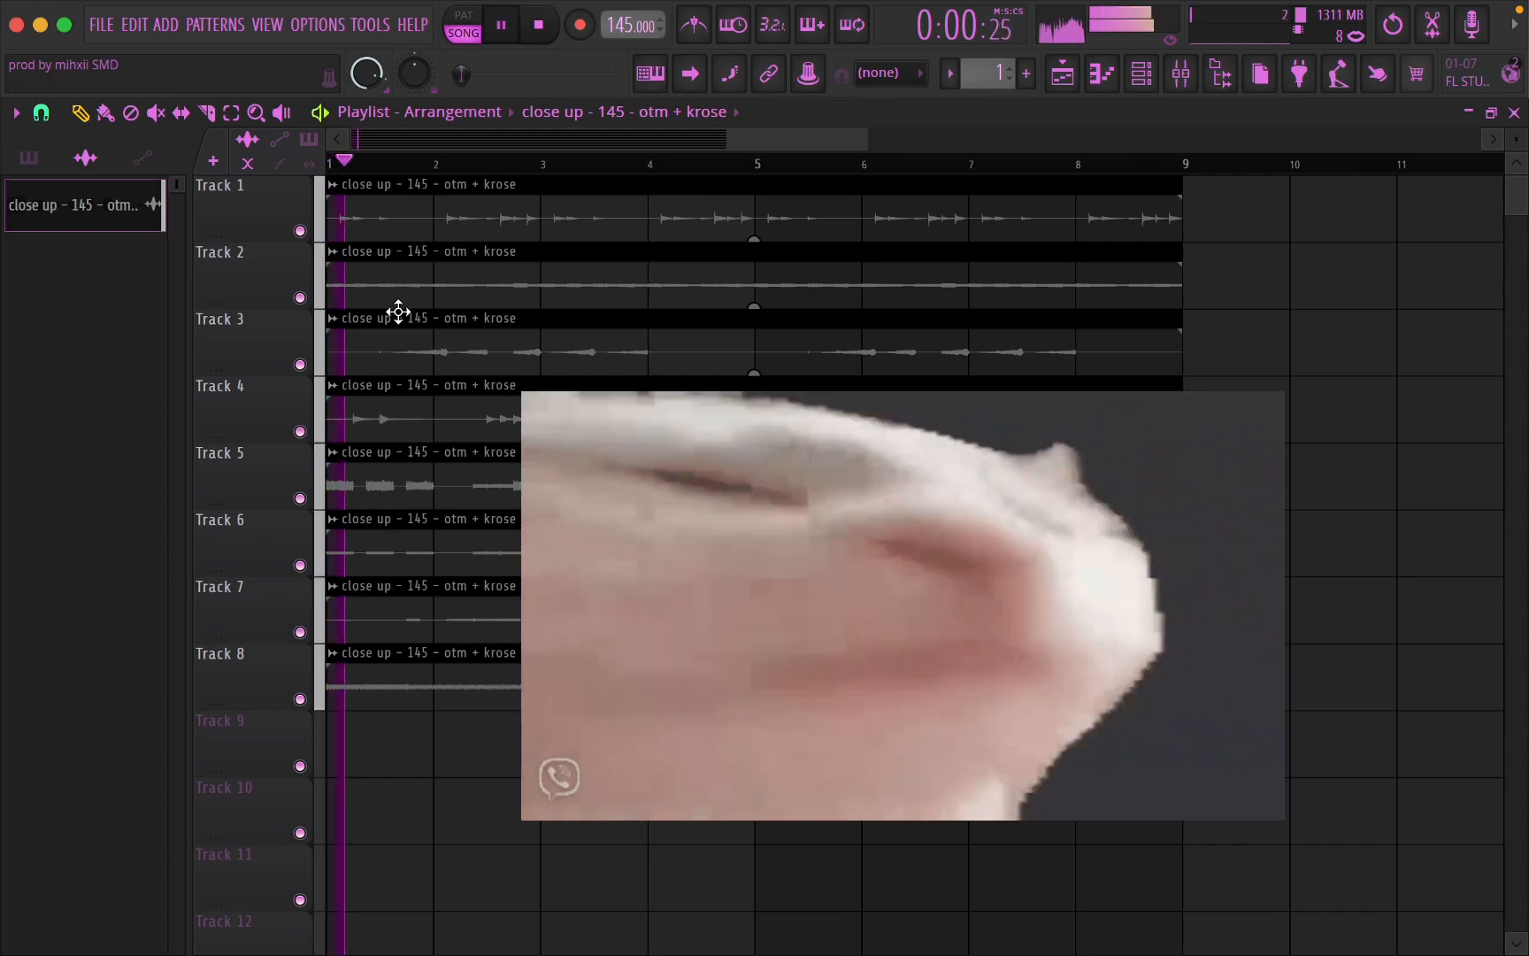
scroll(237, 622, "up", 2)
key("space")
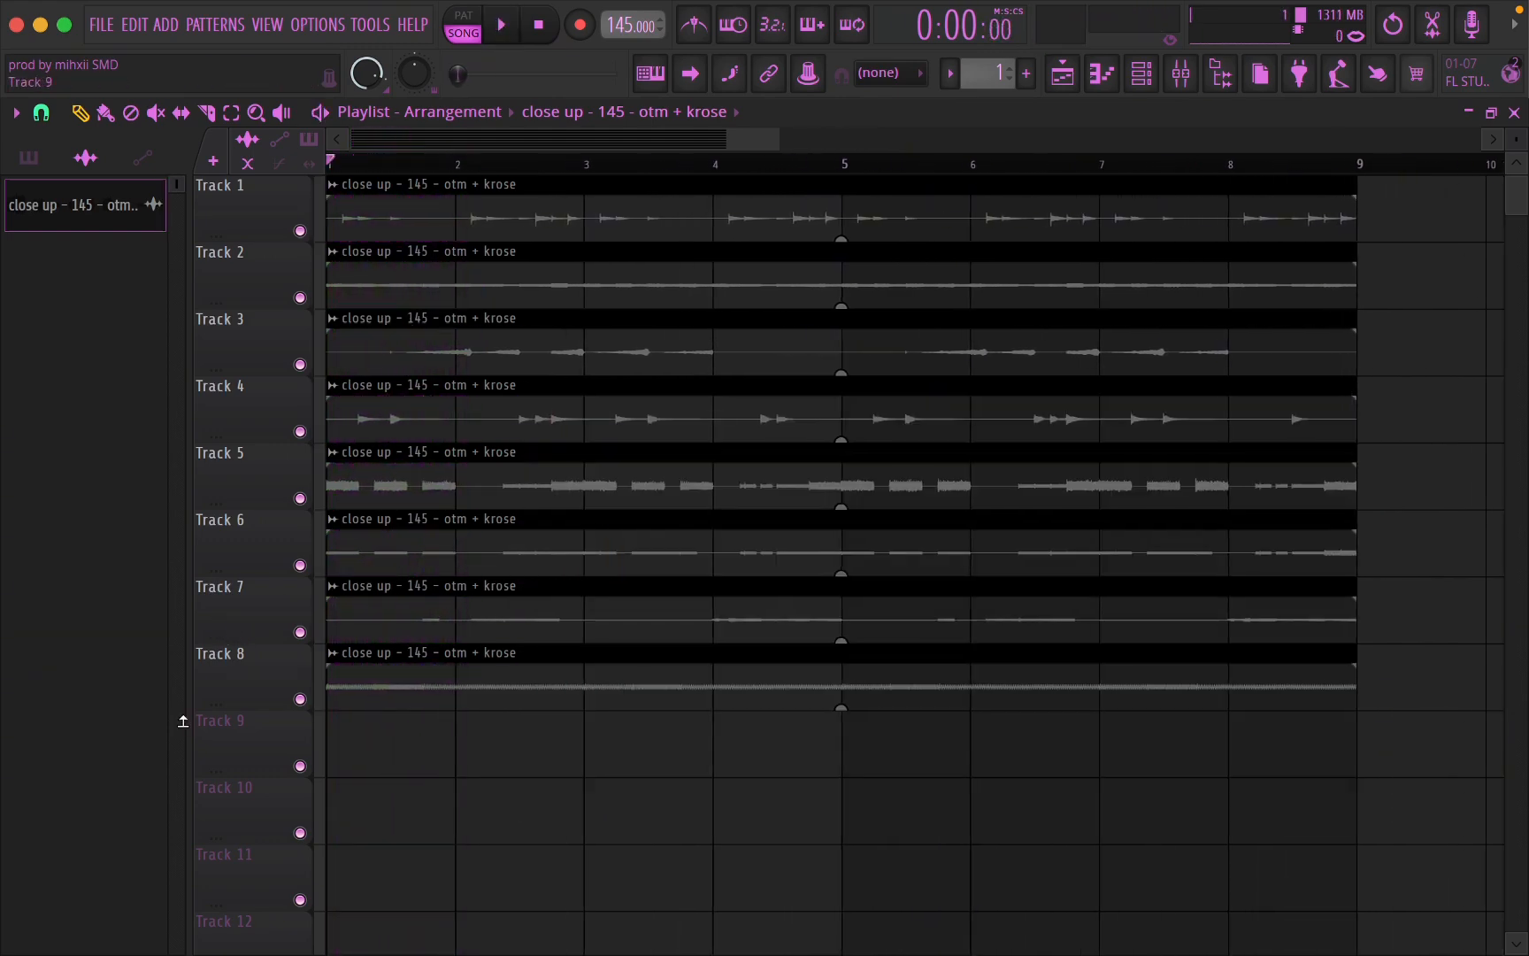
scroll(183, 721, "up", 1)
key("space")
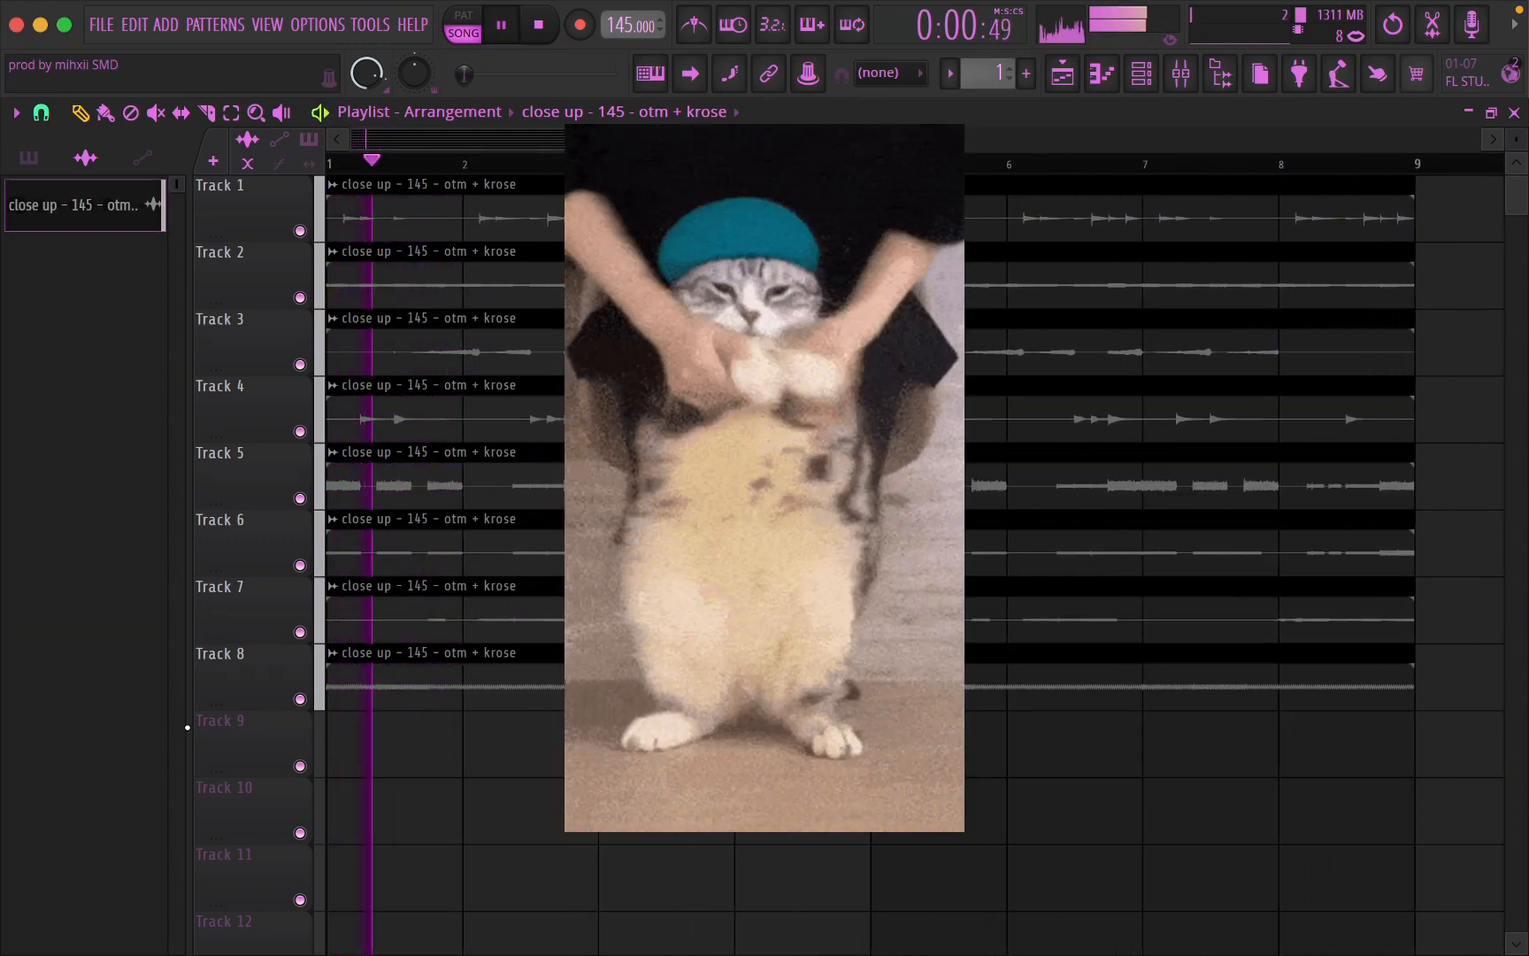
scroll(199, 723, "up", 2)
key("space")
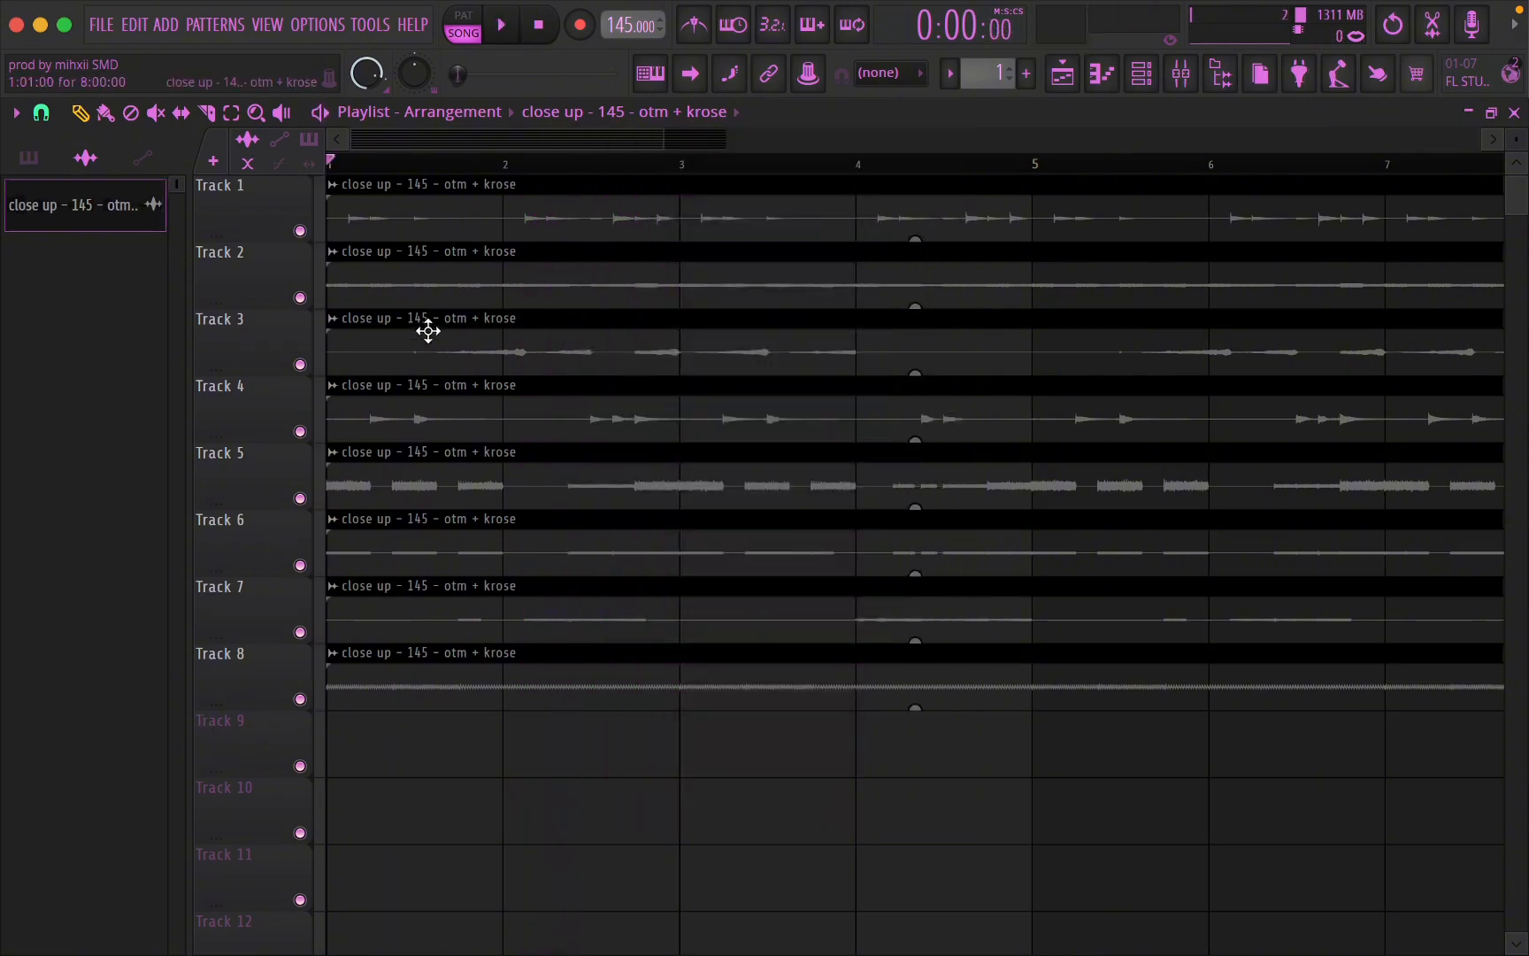
- Make the clips on Tracks 2 to 8 unique so that every stem has its own channel
left_click(334, 254)
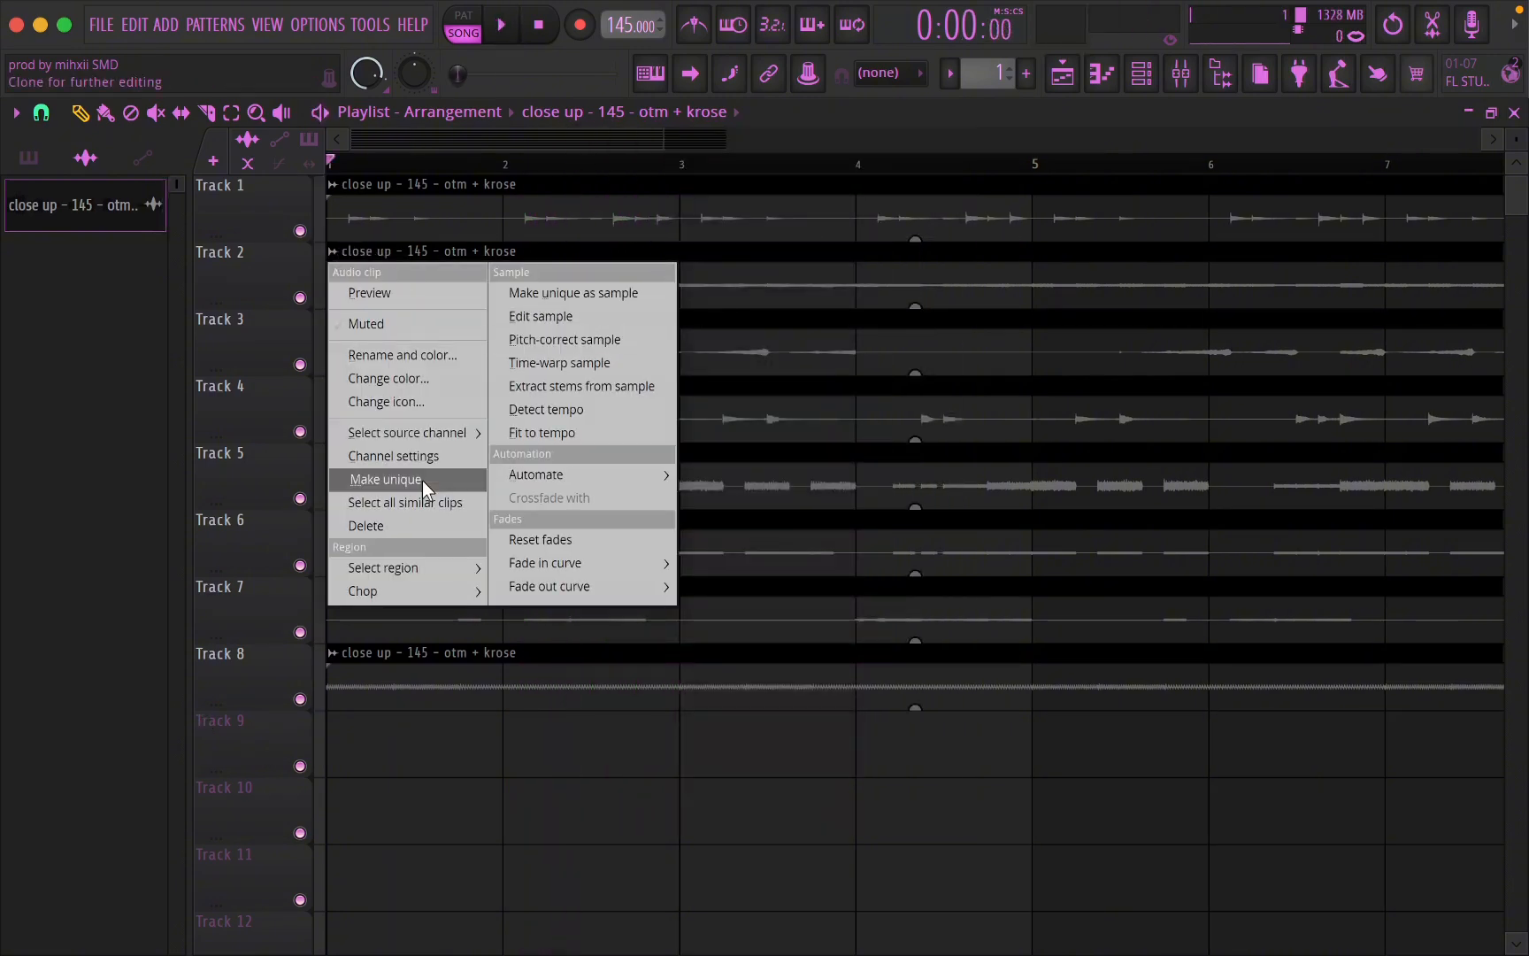
left_click(383, 479)
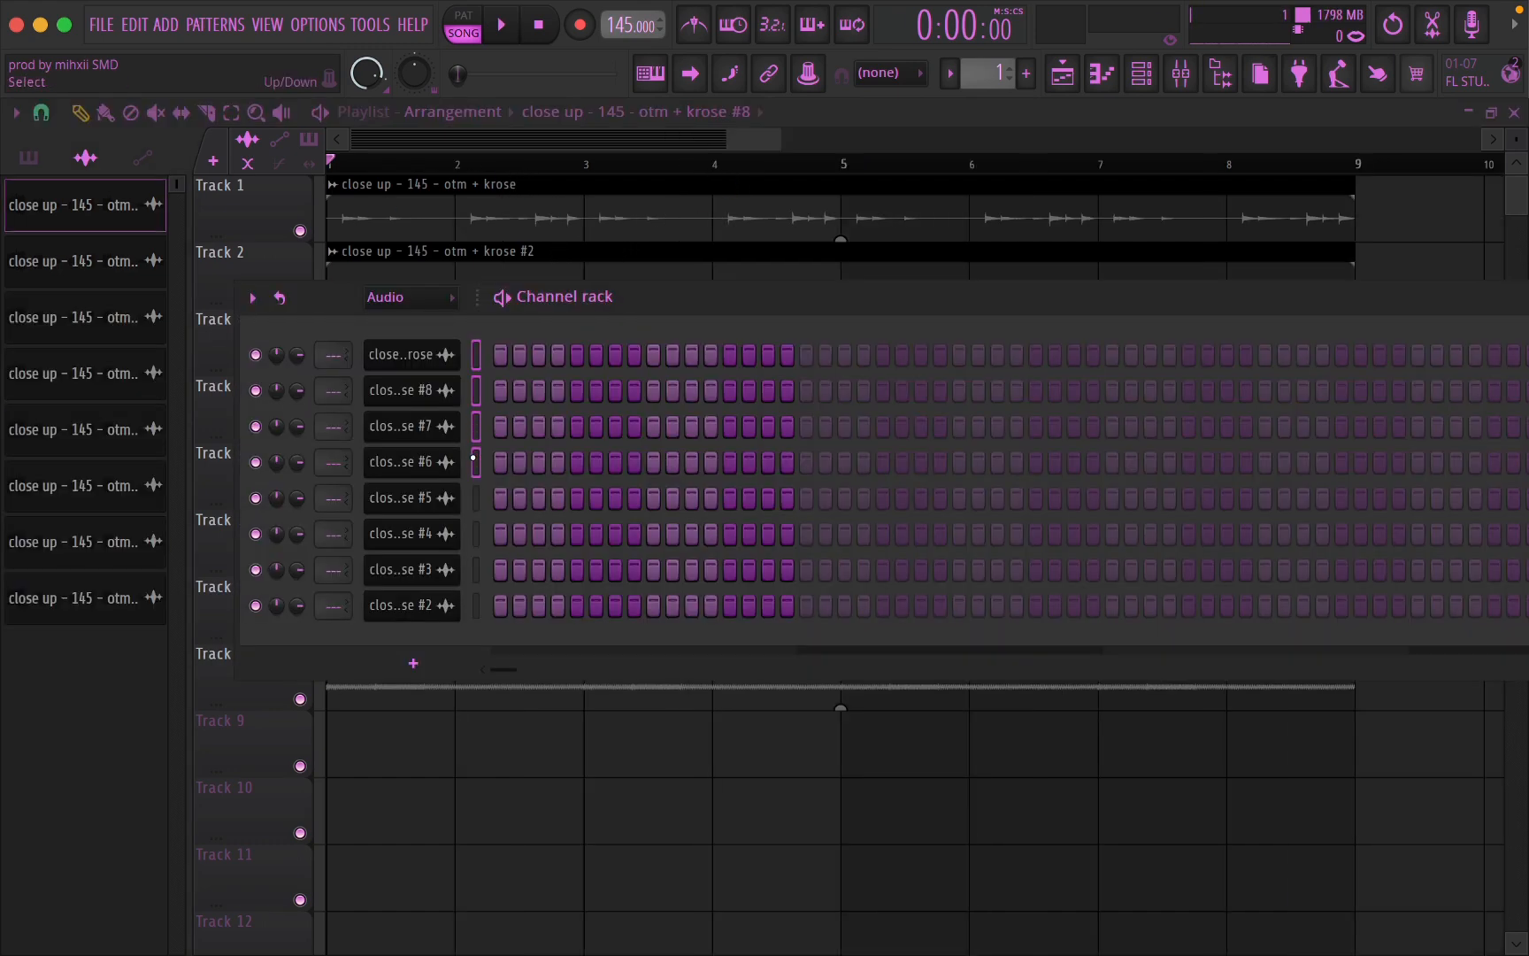
- Select all eight audio channels and route them to consecutive mixer tracks starting at Insert 1
left_click_drag(486, 541, 473, 620)
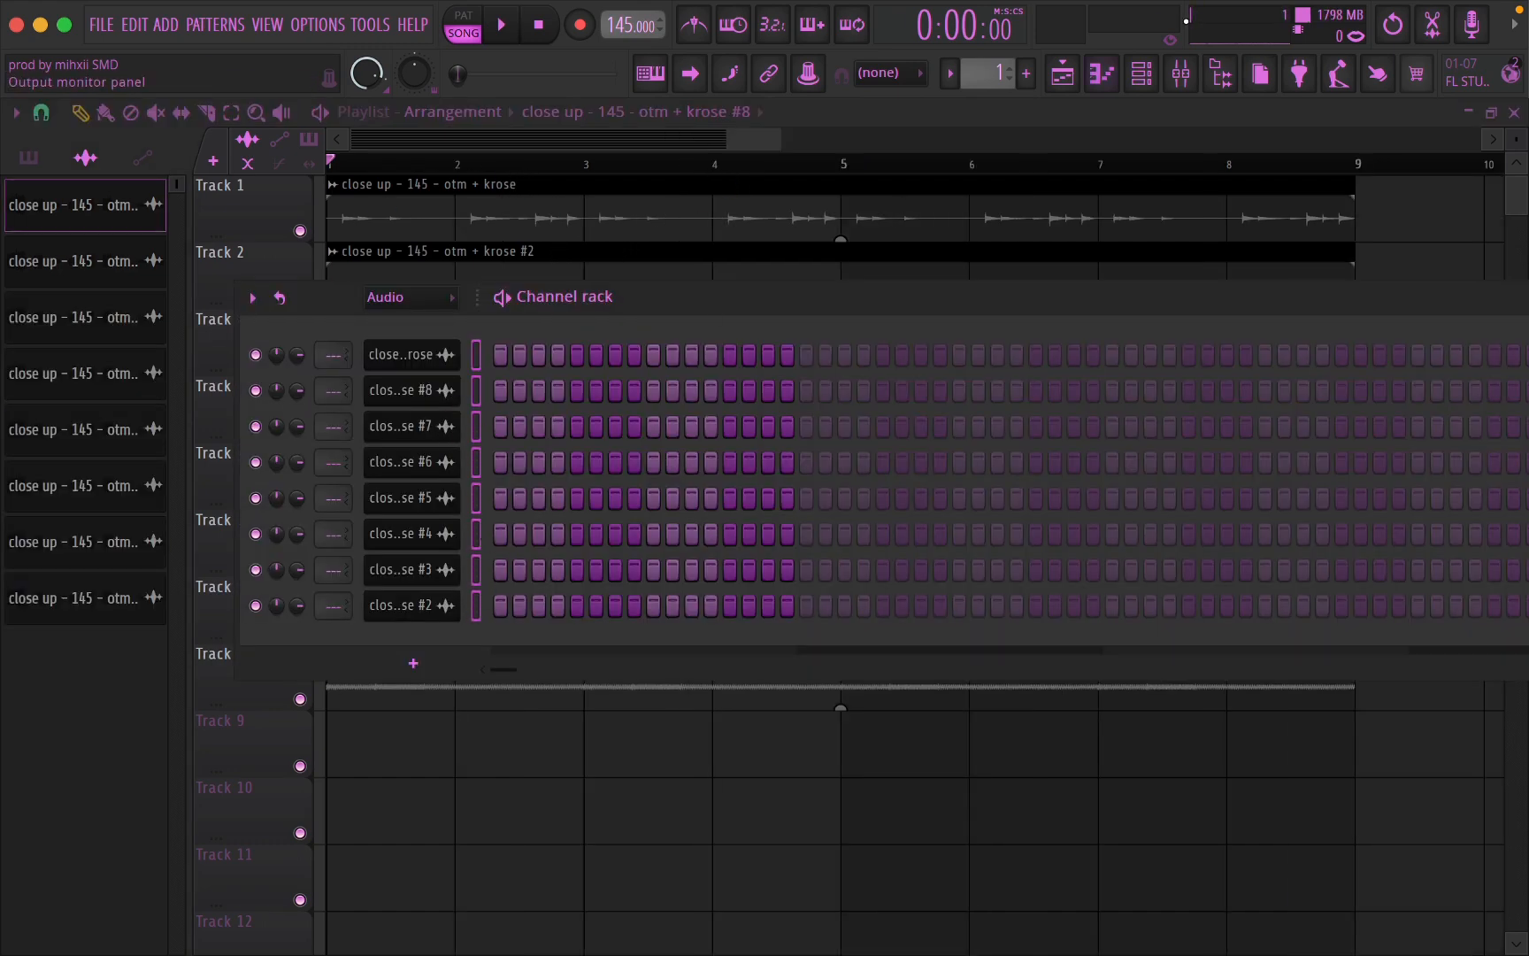
left_click(1181, 74)
right_click(161, 302)
mouse_move(301, 475)
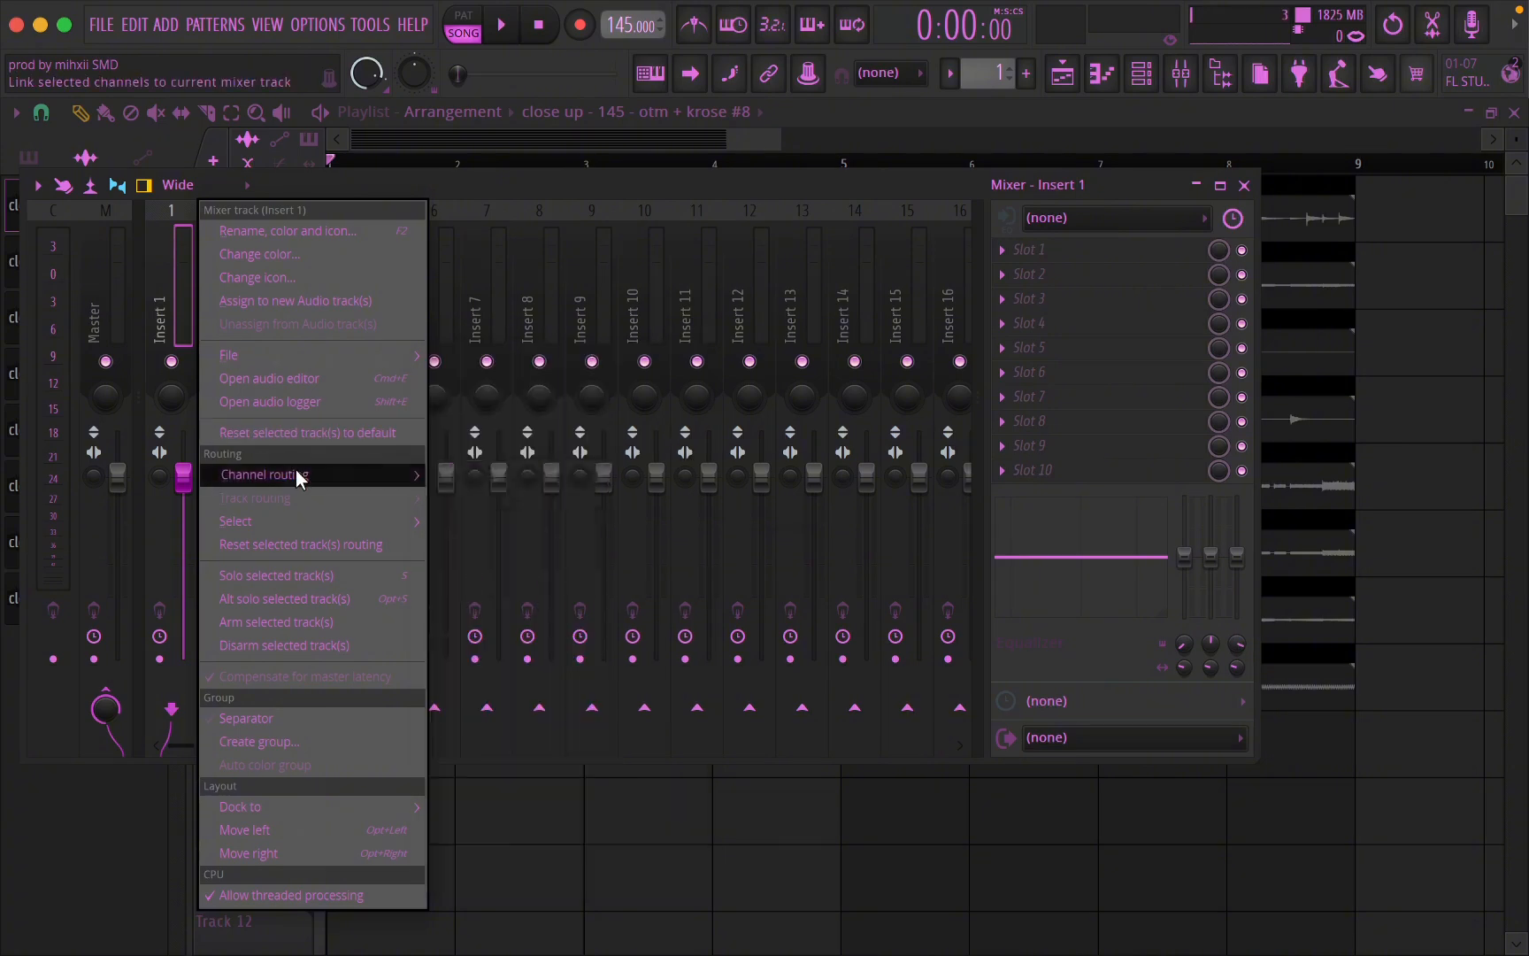
left_click(503, 499)
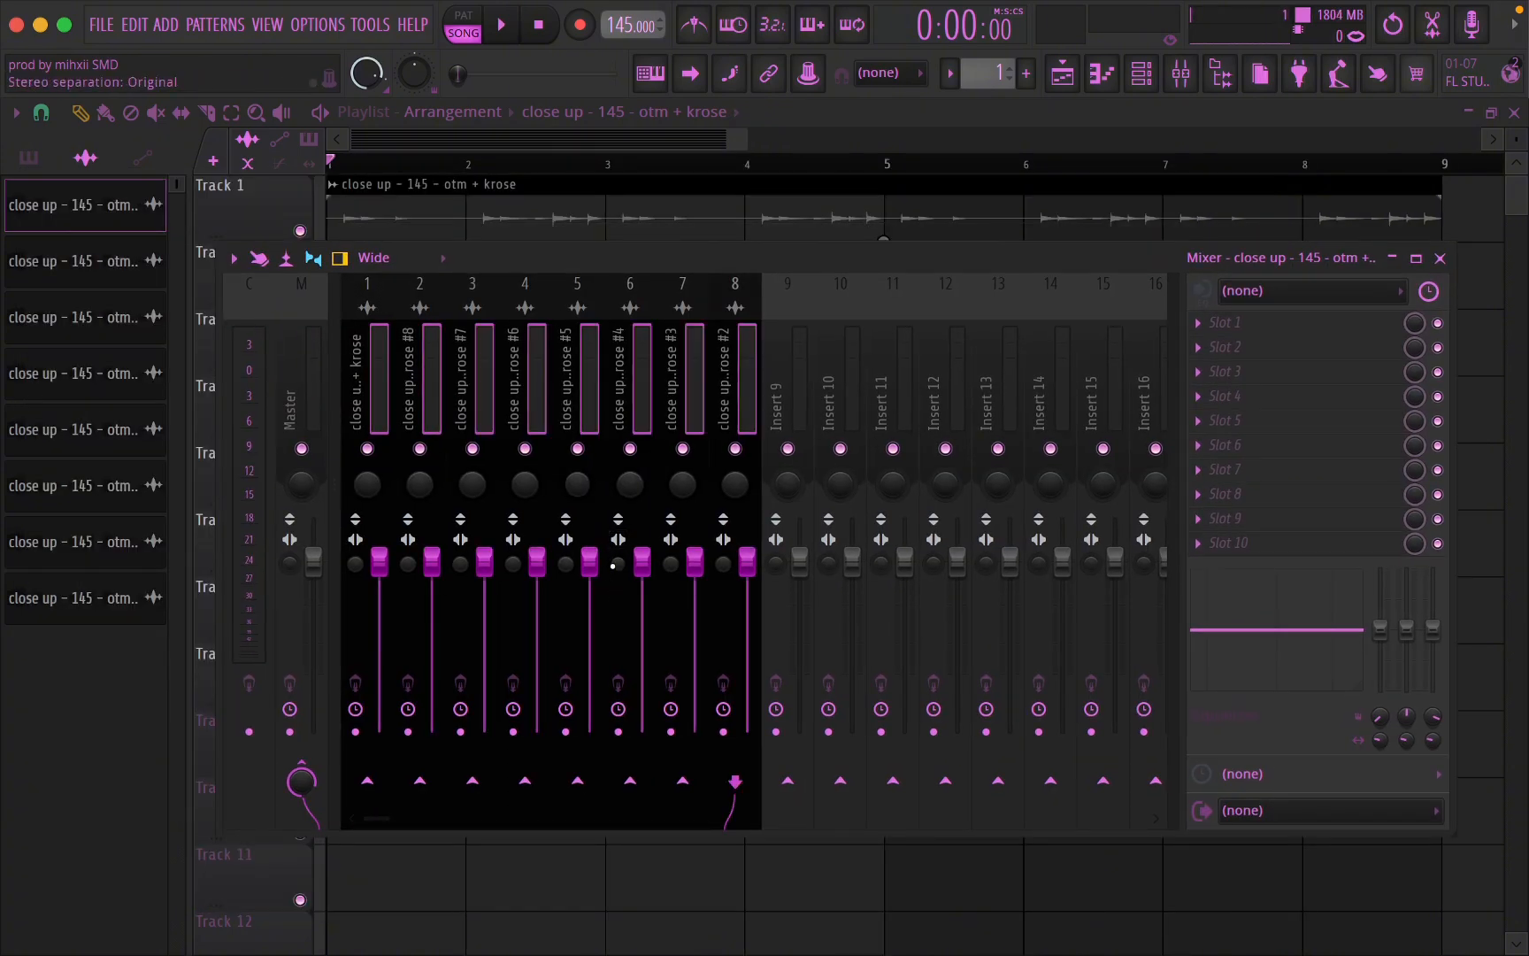
- Lower the faders of all eight stem mixer tracks to 0% and put a Fruity soft clipper on the Master track
left_click_drag(591, 565, 590, 740)
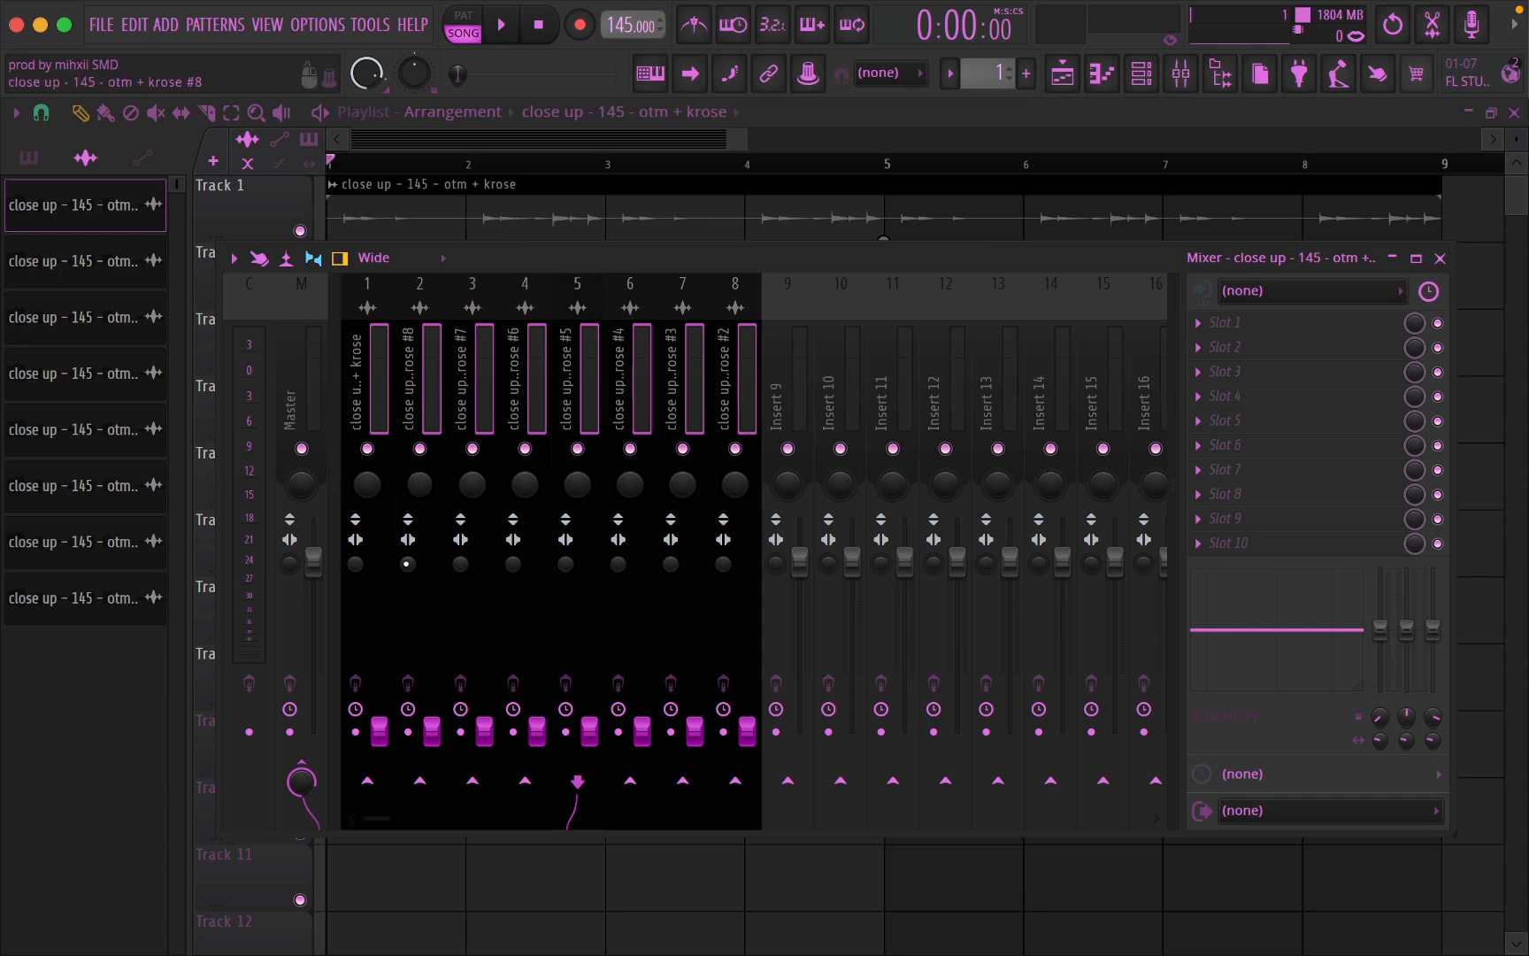
left_click(376, 358)
left_click(303, 373)
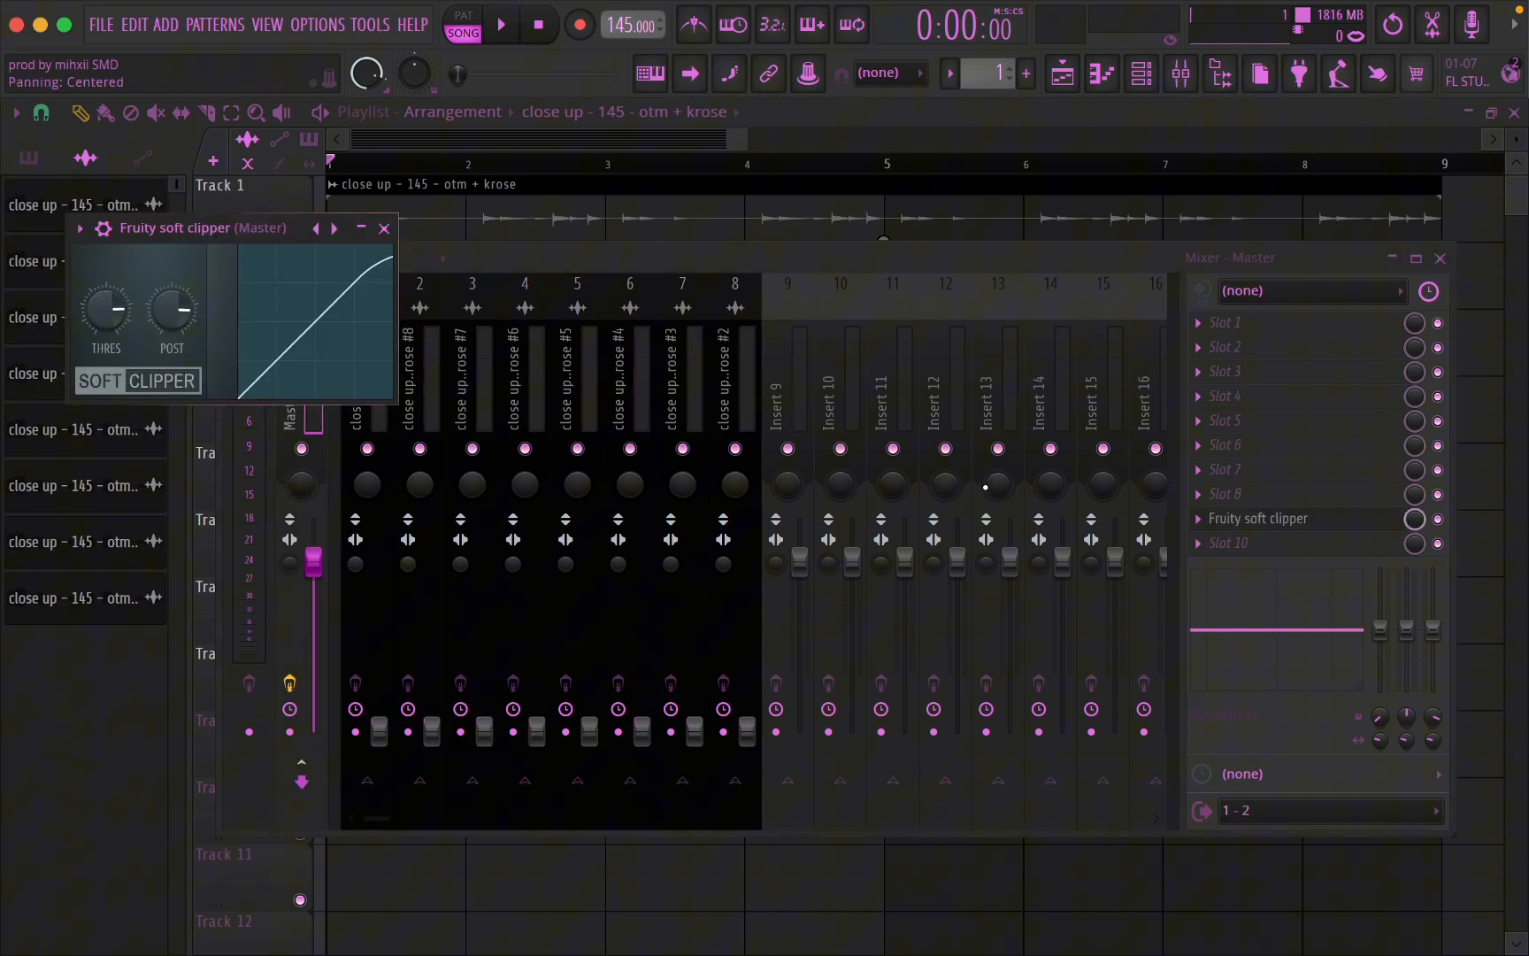
left_click(384, 228)
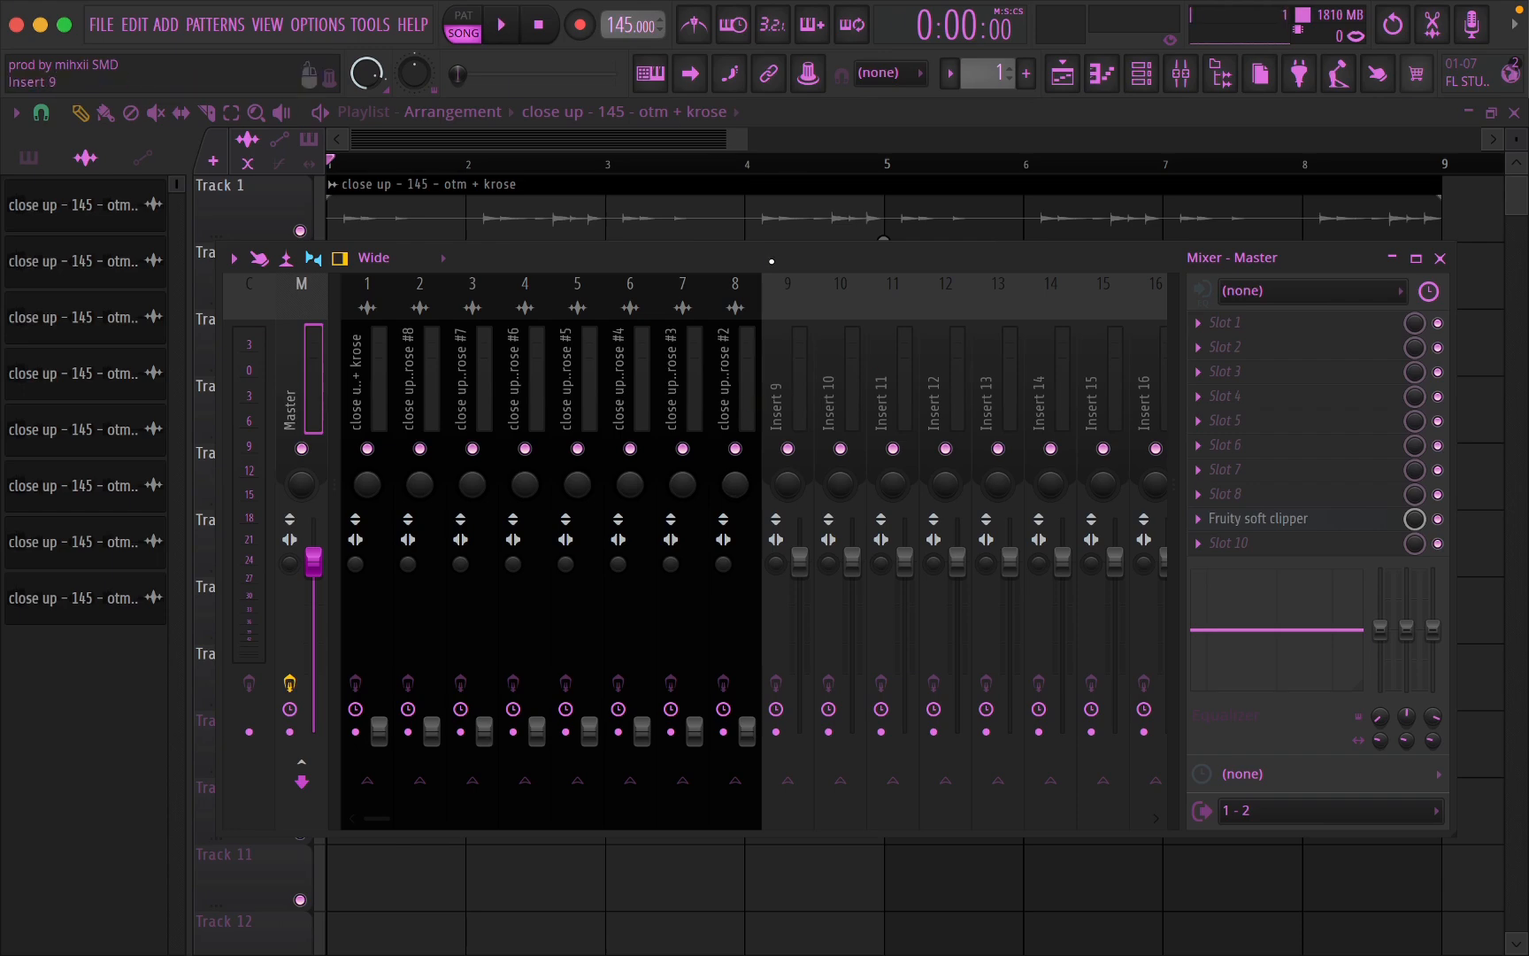
- Play the loop and audition stems by briefly raising and lowering their mixer faders, starting with track 1
left_click(515, 469)
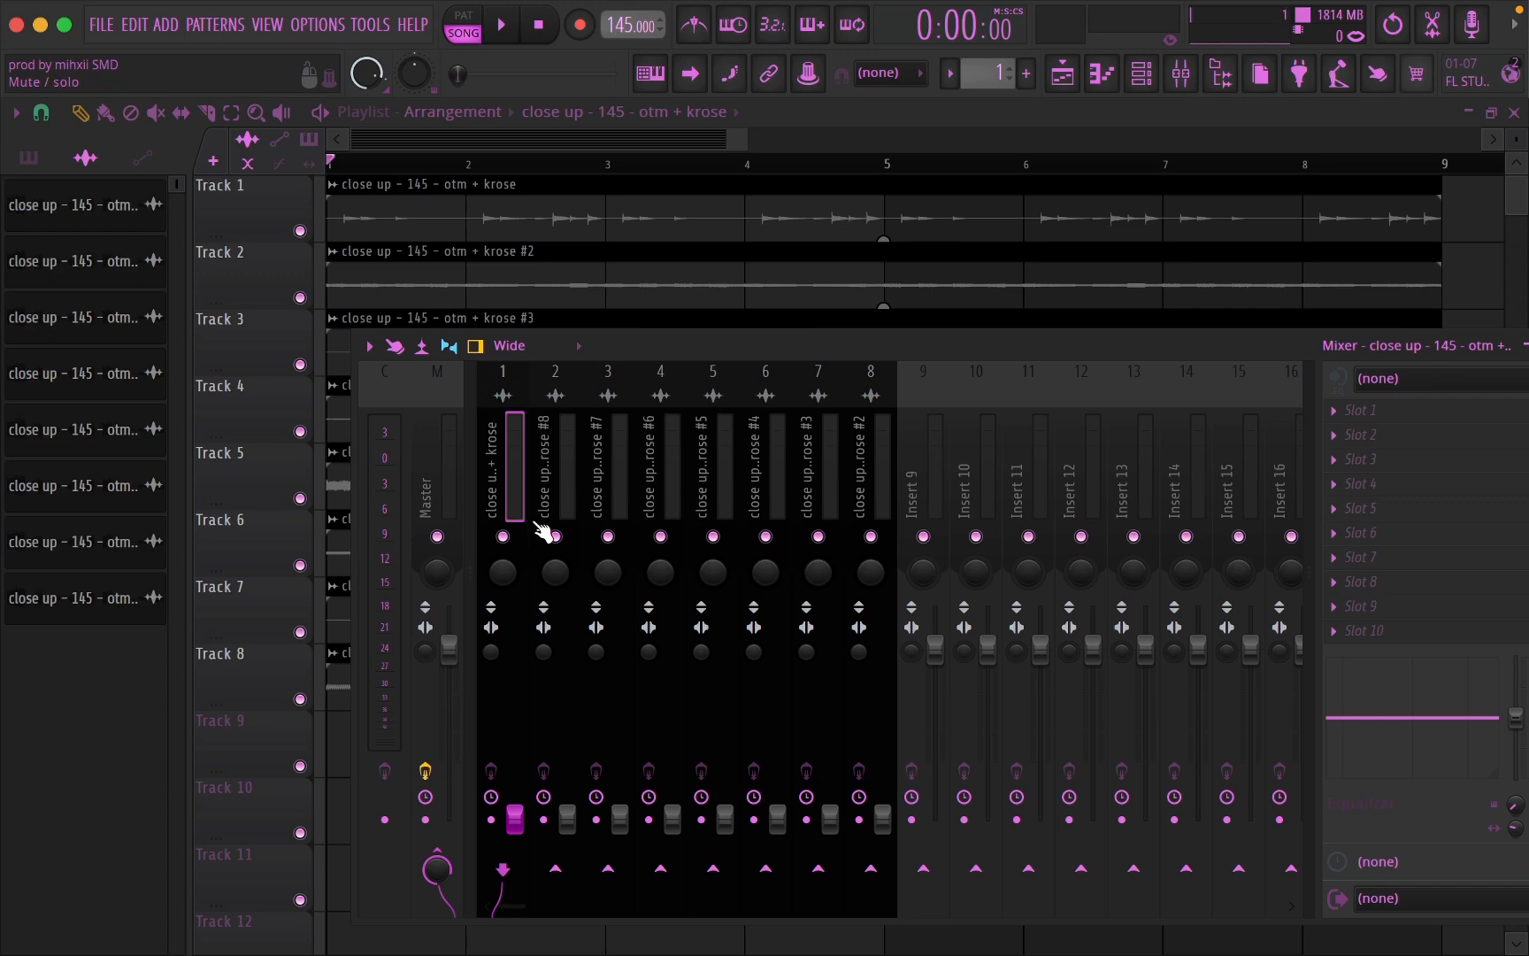
key("space")
left_click_drag(515, 818, 567, 723)
key("space")
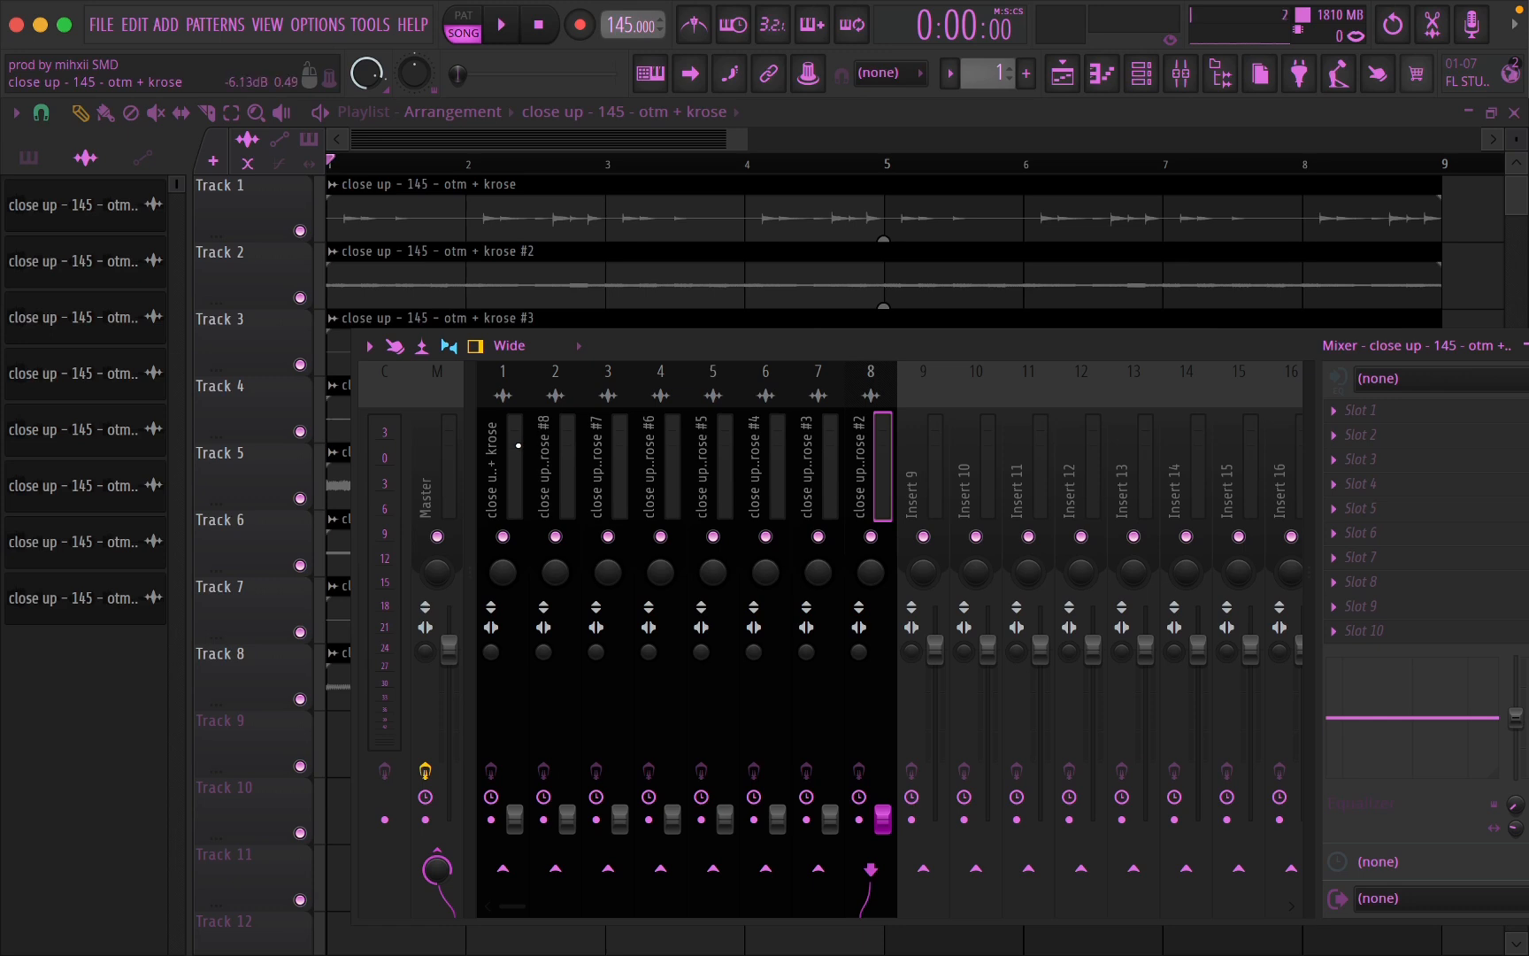
left_click(517, 445)
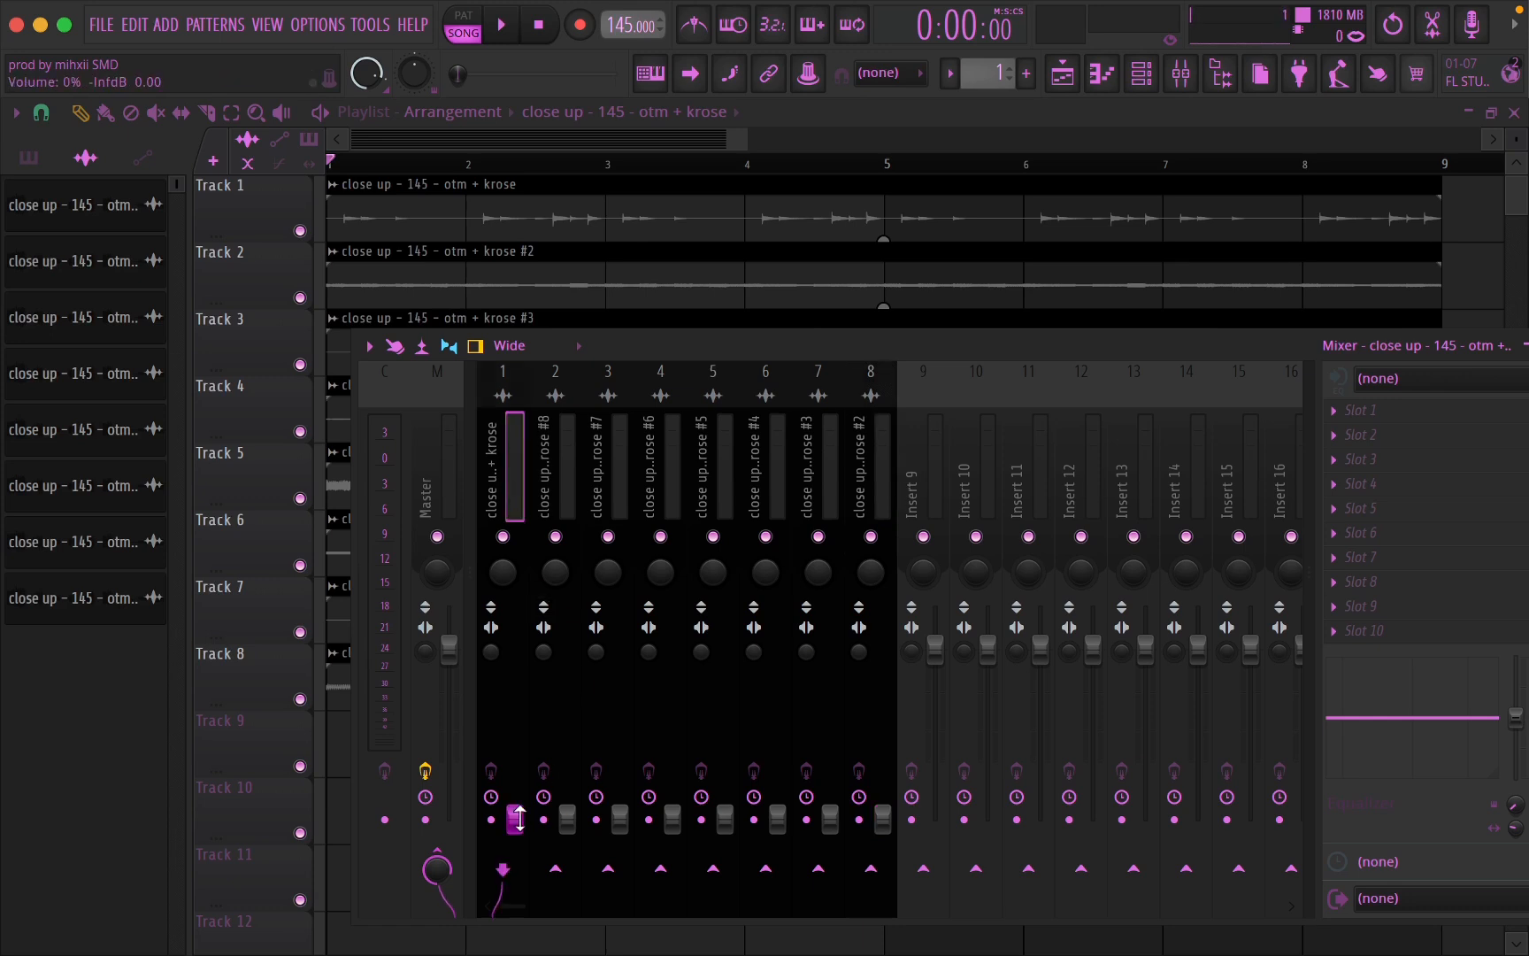
- Set the volume of mixer track 5 by ear during playback, leaving its fader somewhat below the default level
left_click(723, 819)
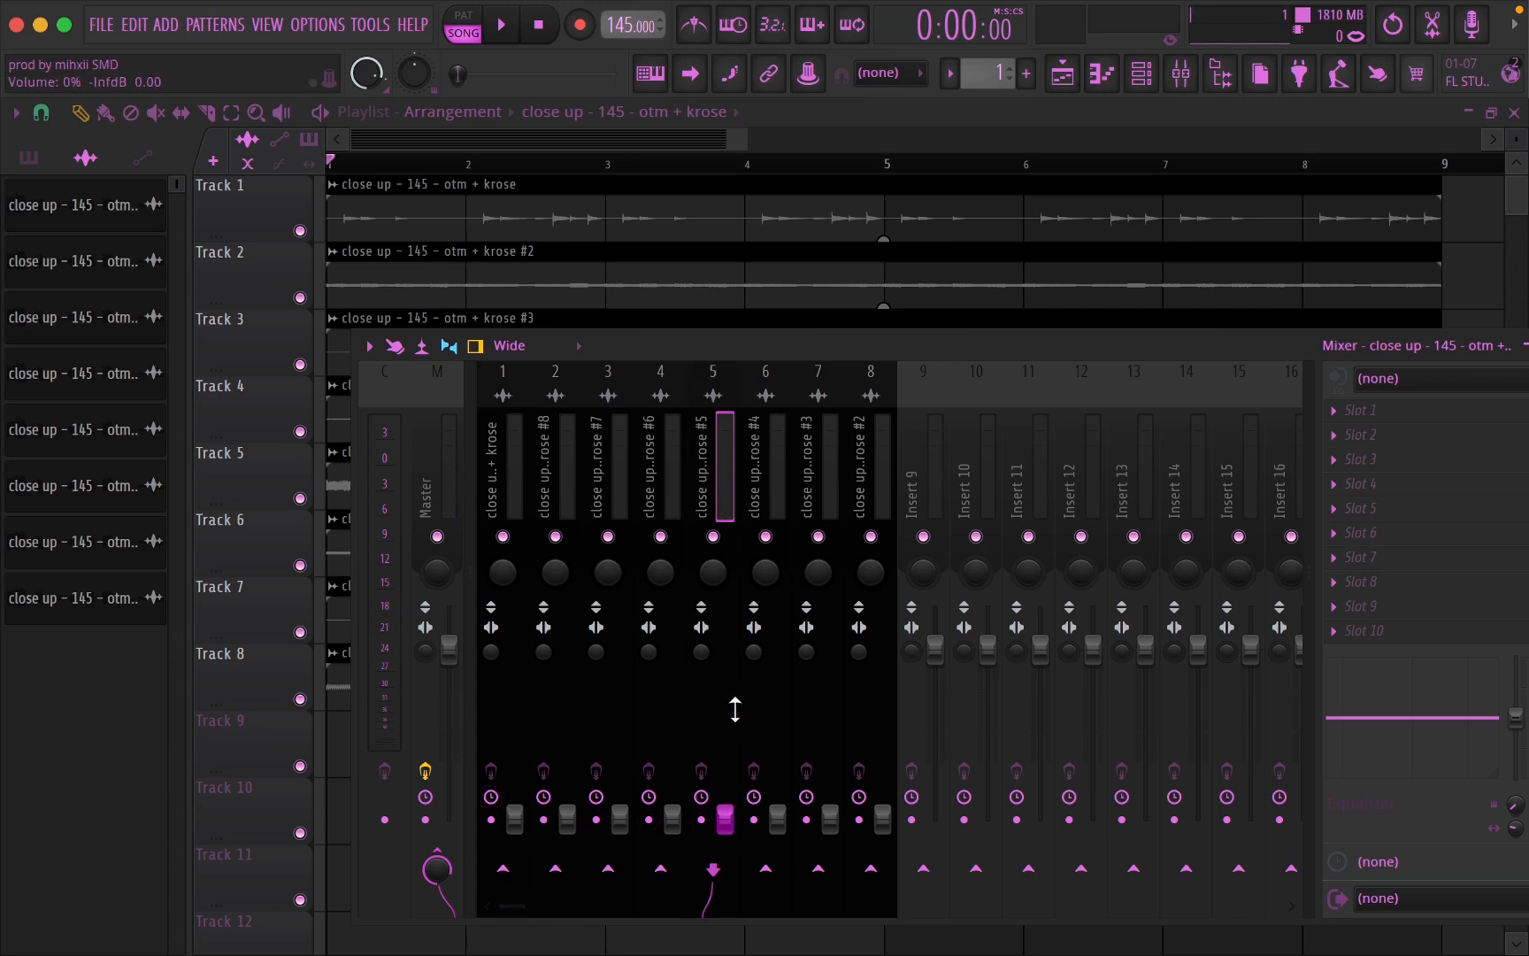
left_click_drag(725, 819, 725, 636)
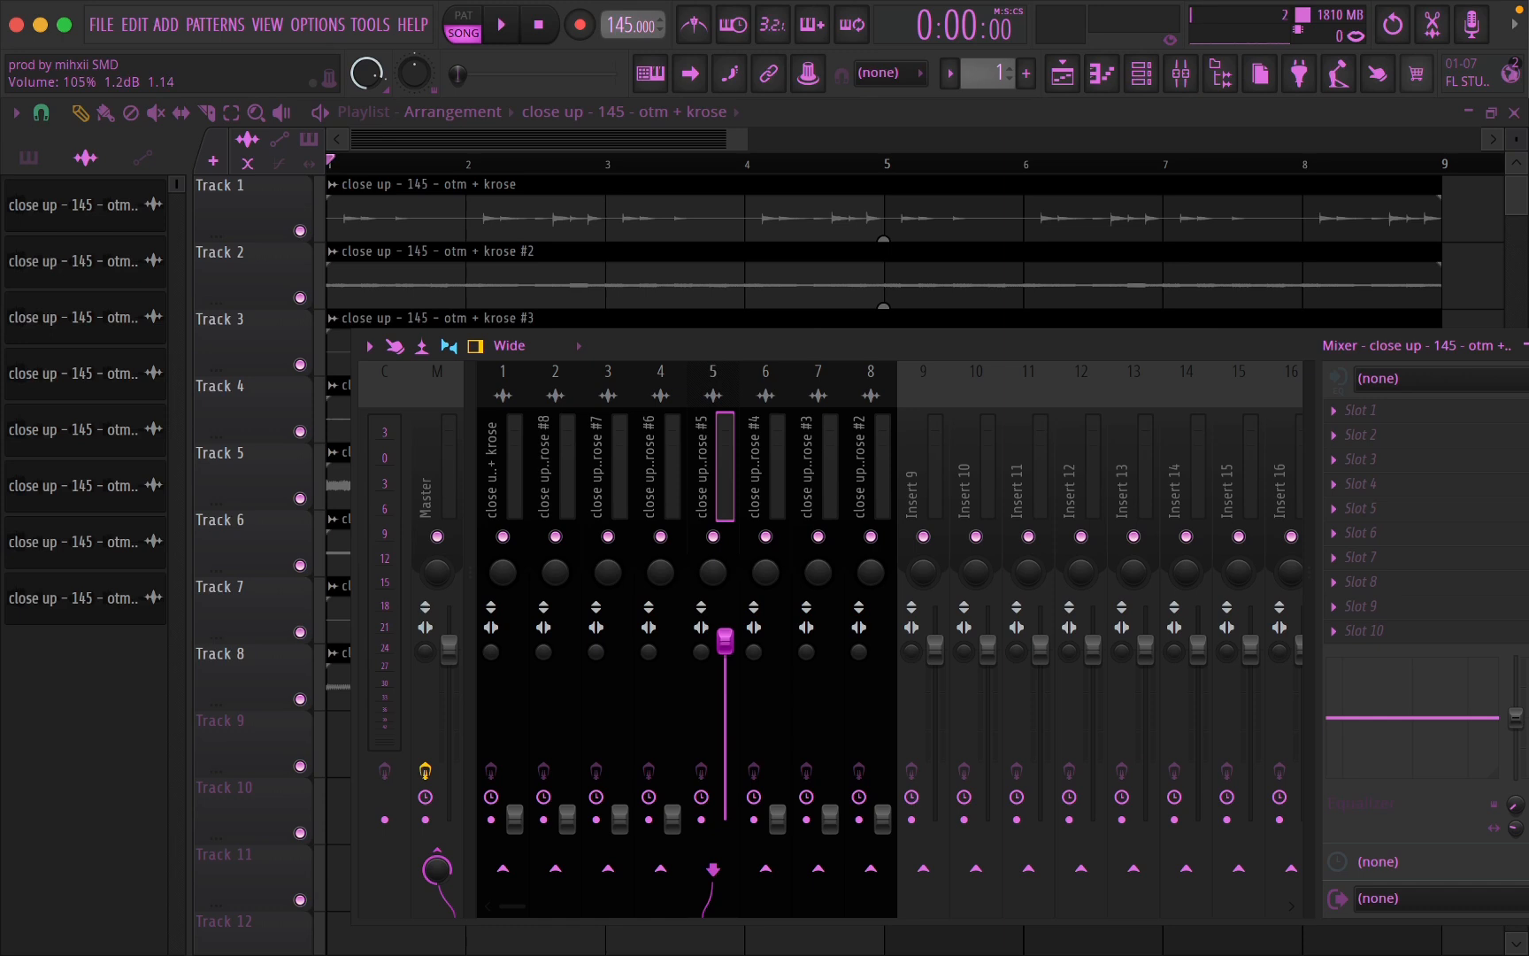
left_click_drag(724, 641, 724, 726)
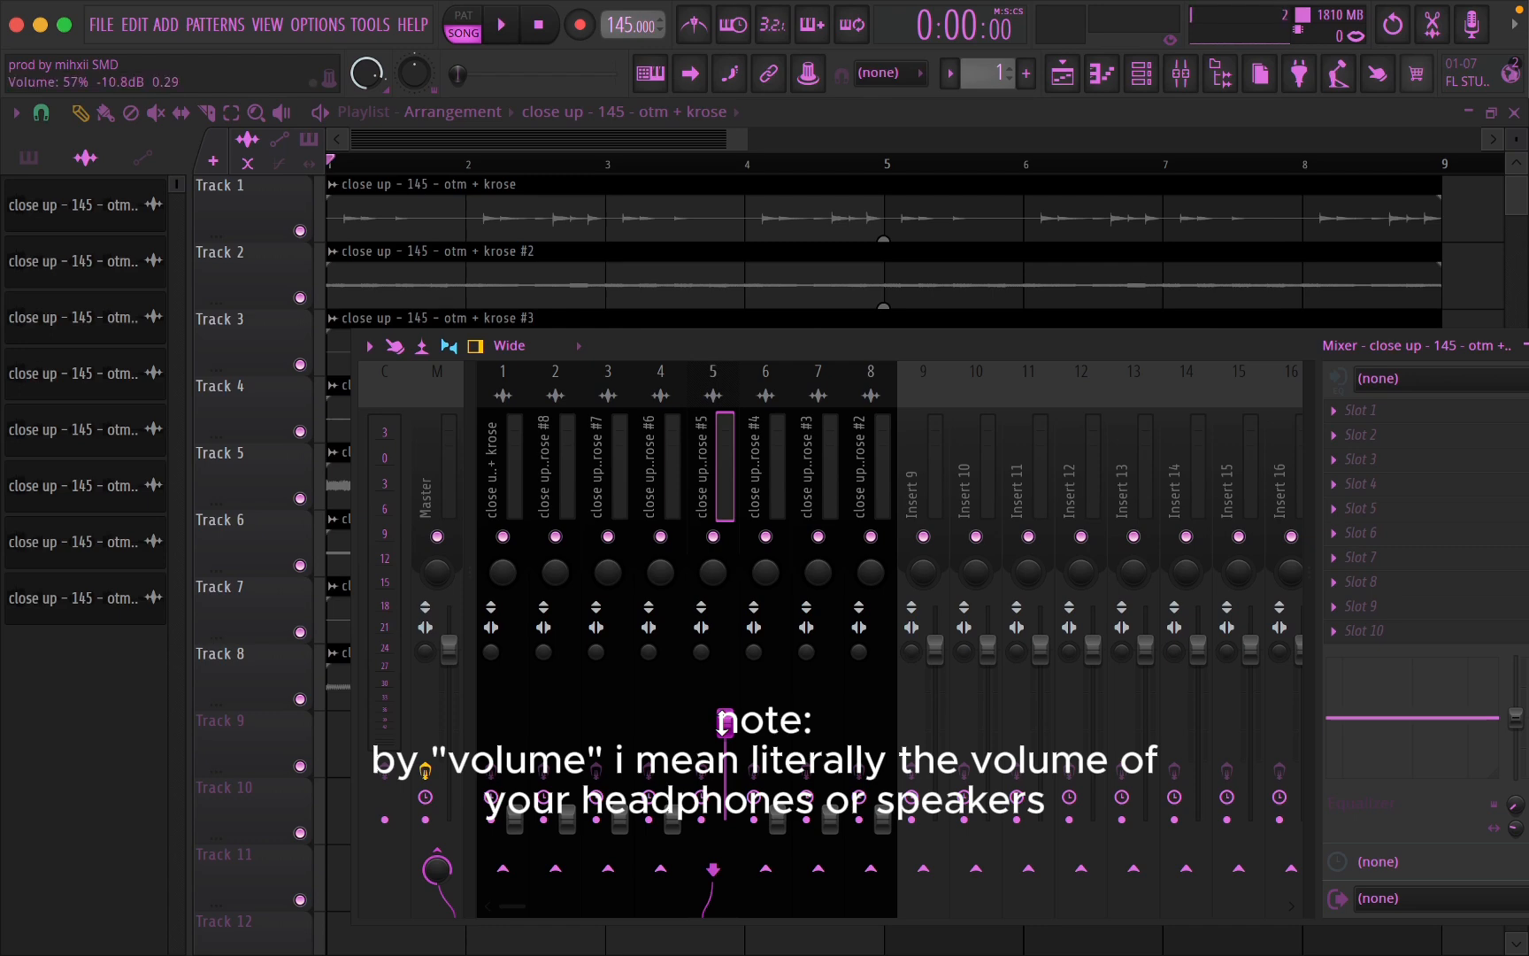
left_click_drag(724, 721, 722, 816)
left_click_drag(725, 734, 722, 681)
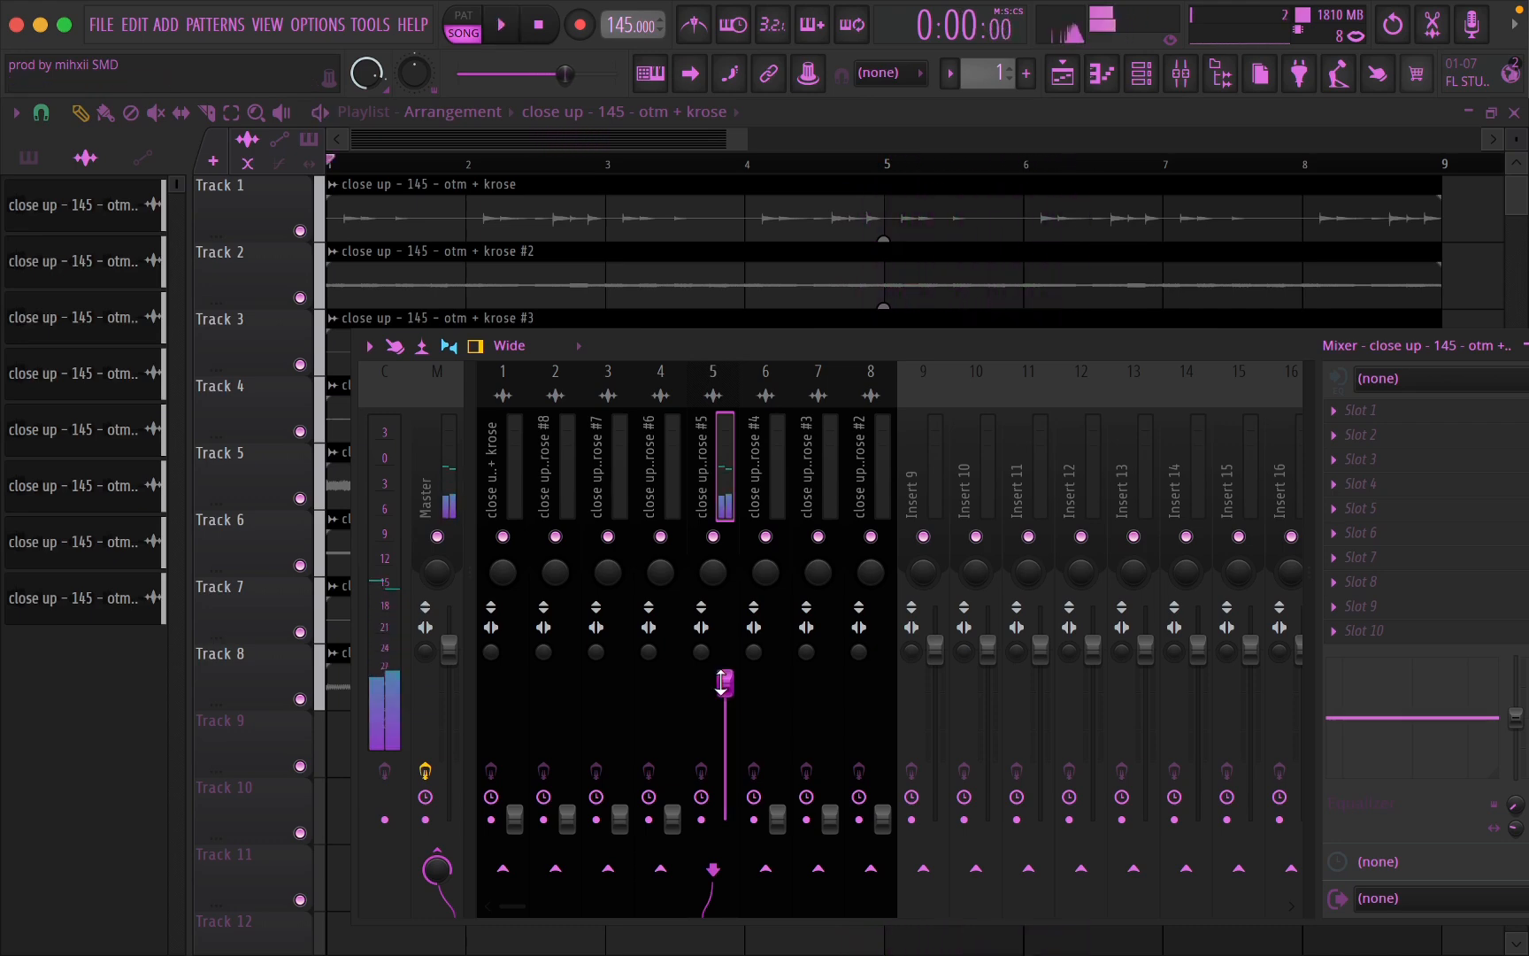
key("space")
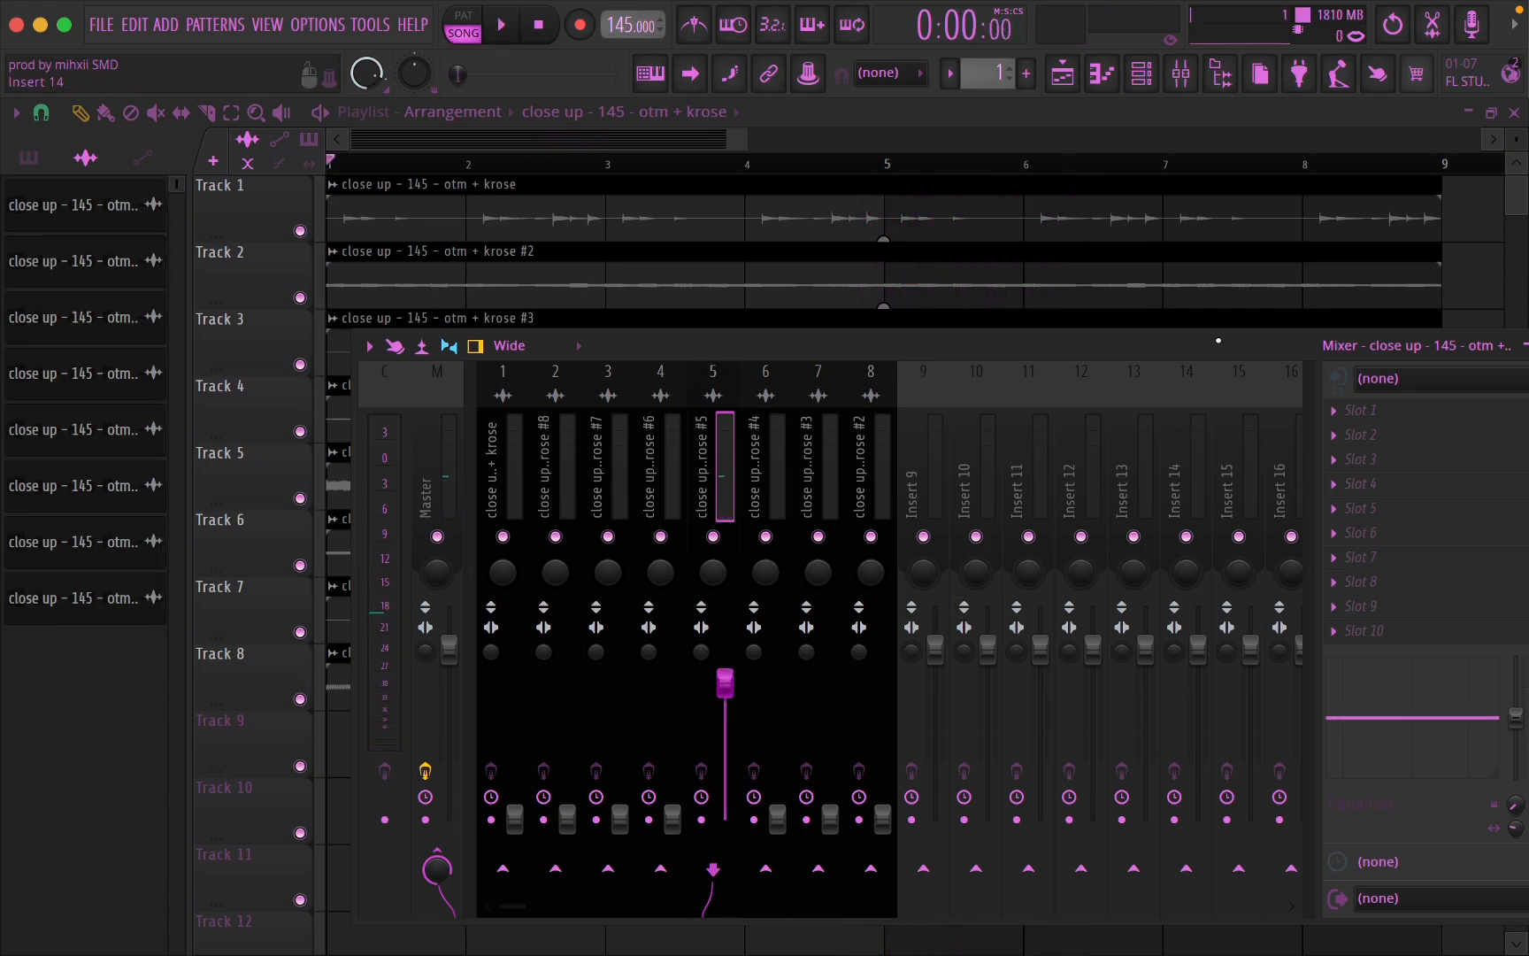
- Add Fruity parametric EQ 2 to the first effect slot of mixer track 5 and load the 20Hz + 18kHz cut preset
left_click_drag(1218, 339, 1102, 371)
left_click(834, 366)
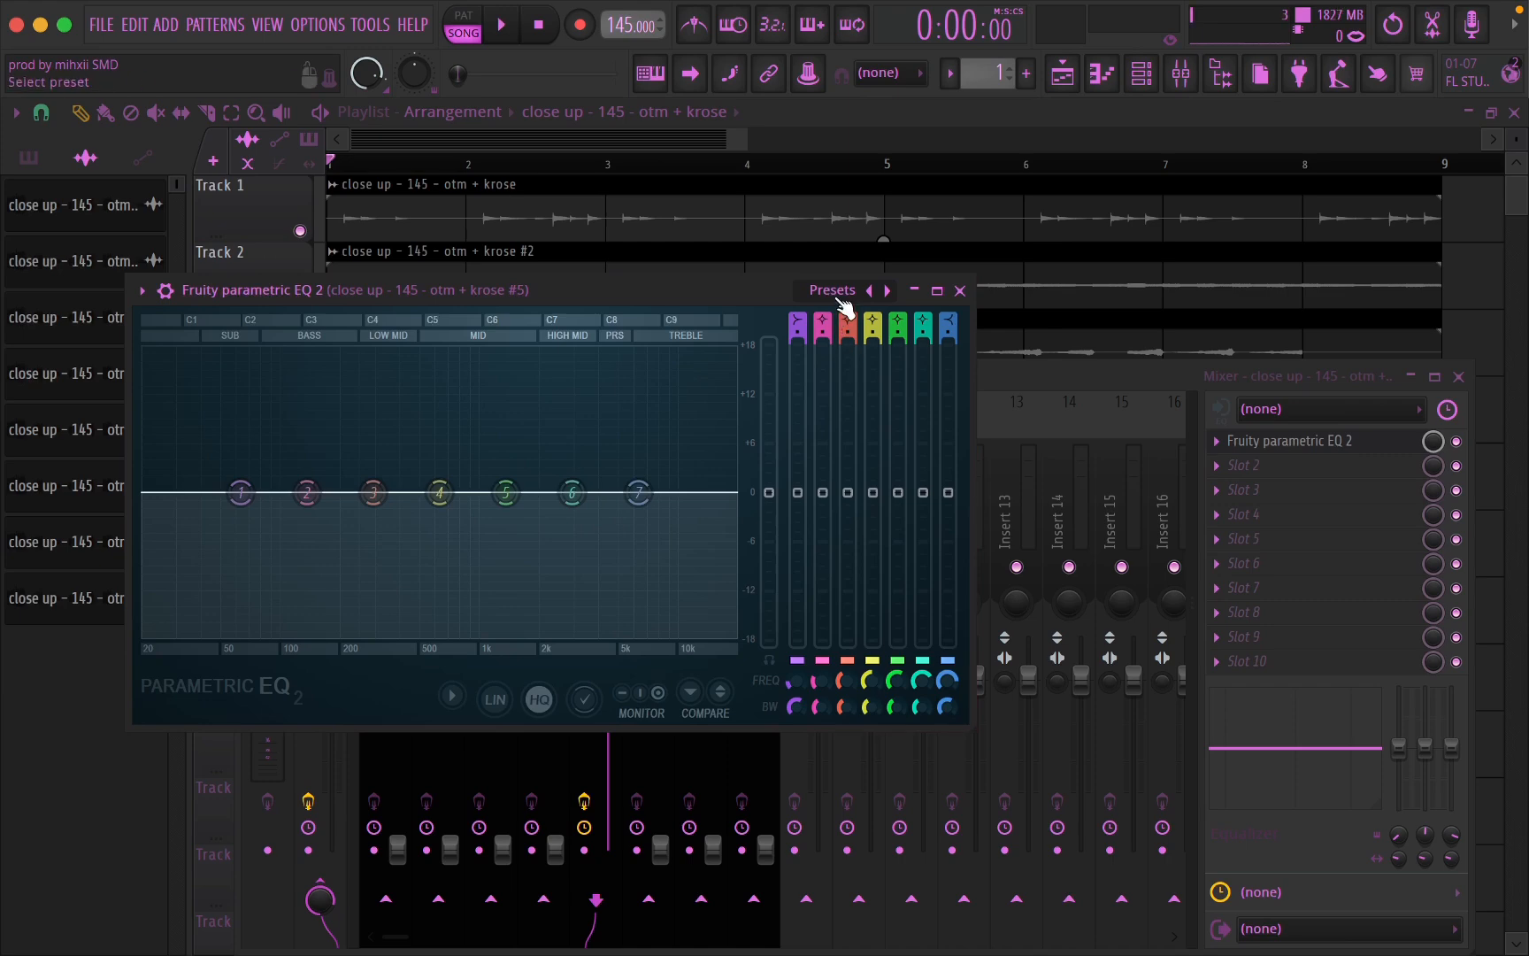
left_click_drag(843, 301, 1002, 320)
key("space")
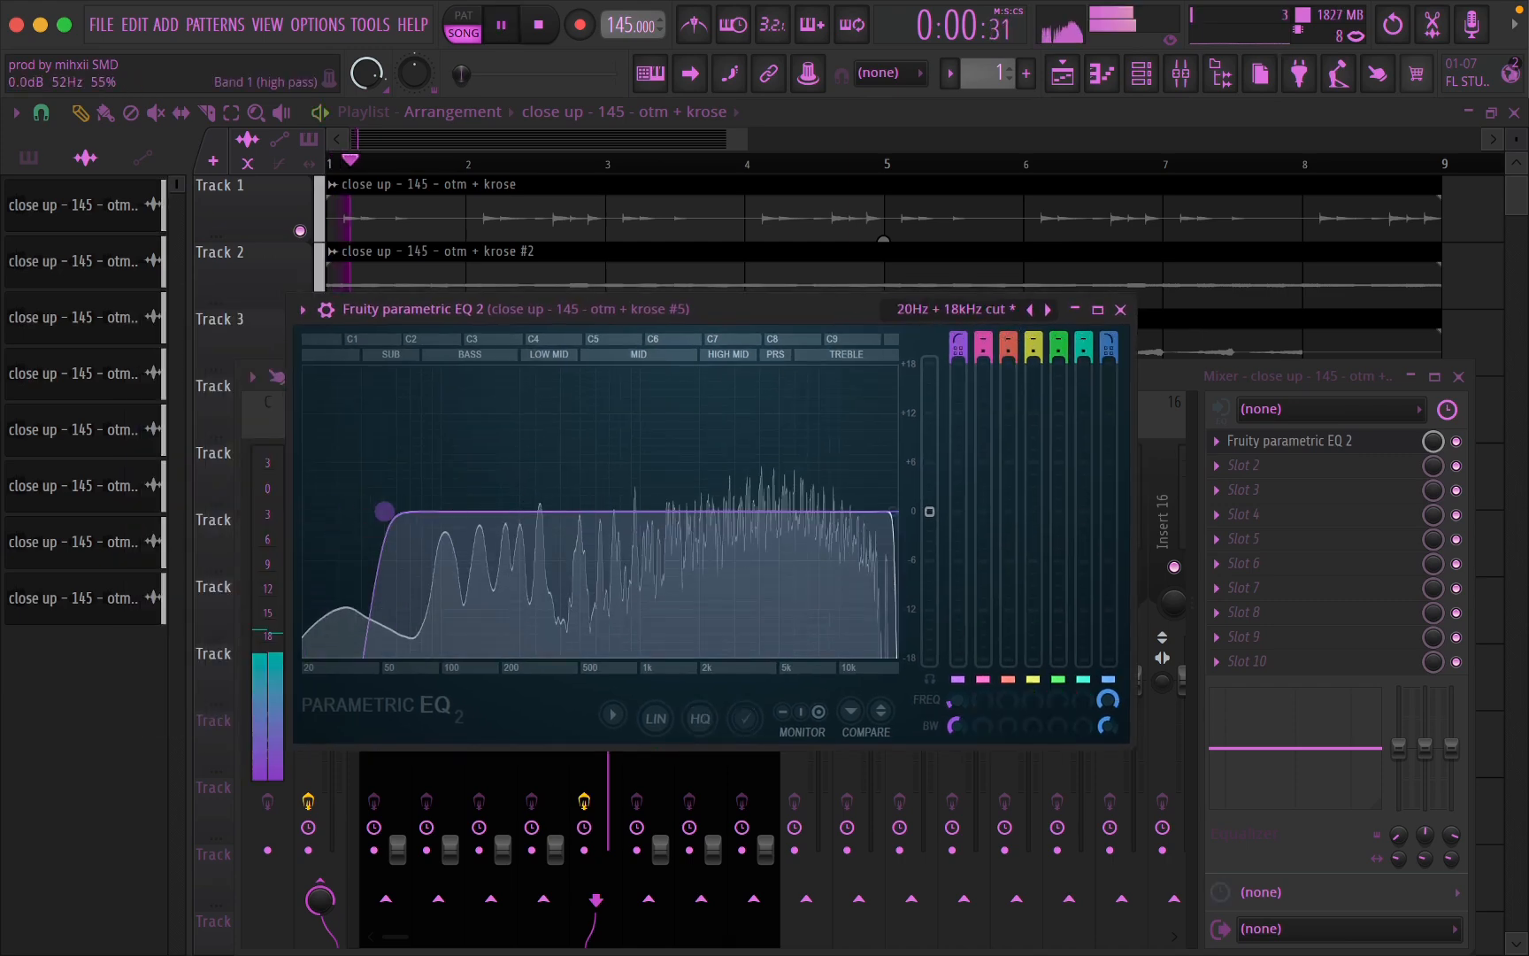
- Raise the EQ's band 1 high-pass cutoff to a little above 200 Hz and soften its slope while the stem plays
left_click_drag(384, 512, 523, 511)
scroll(576, 515, "up", 5)
key("space")
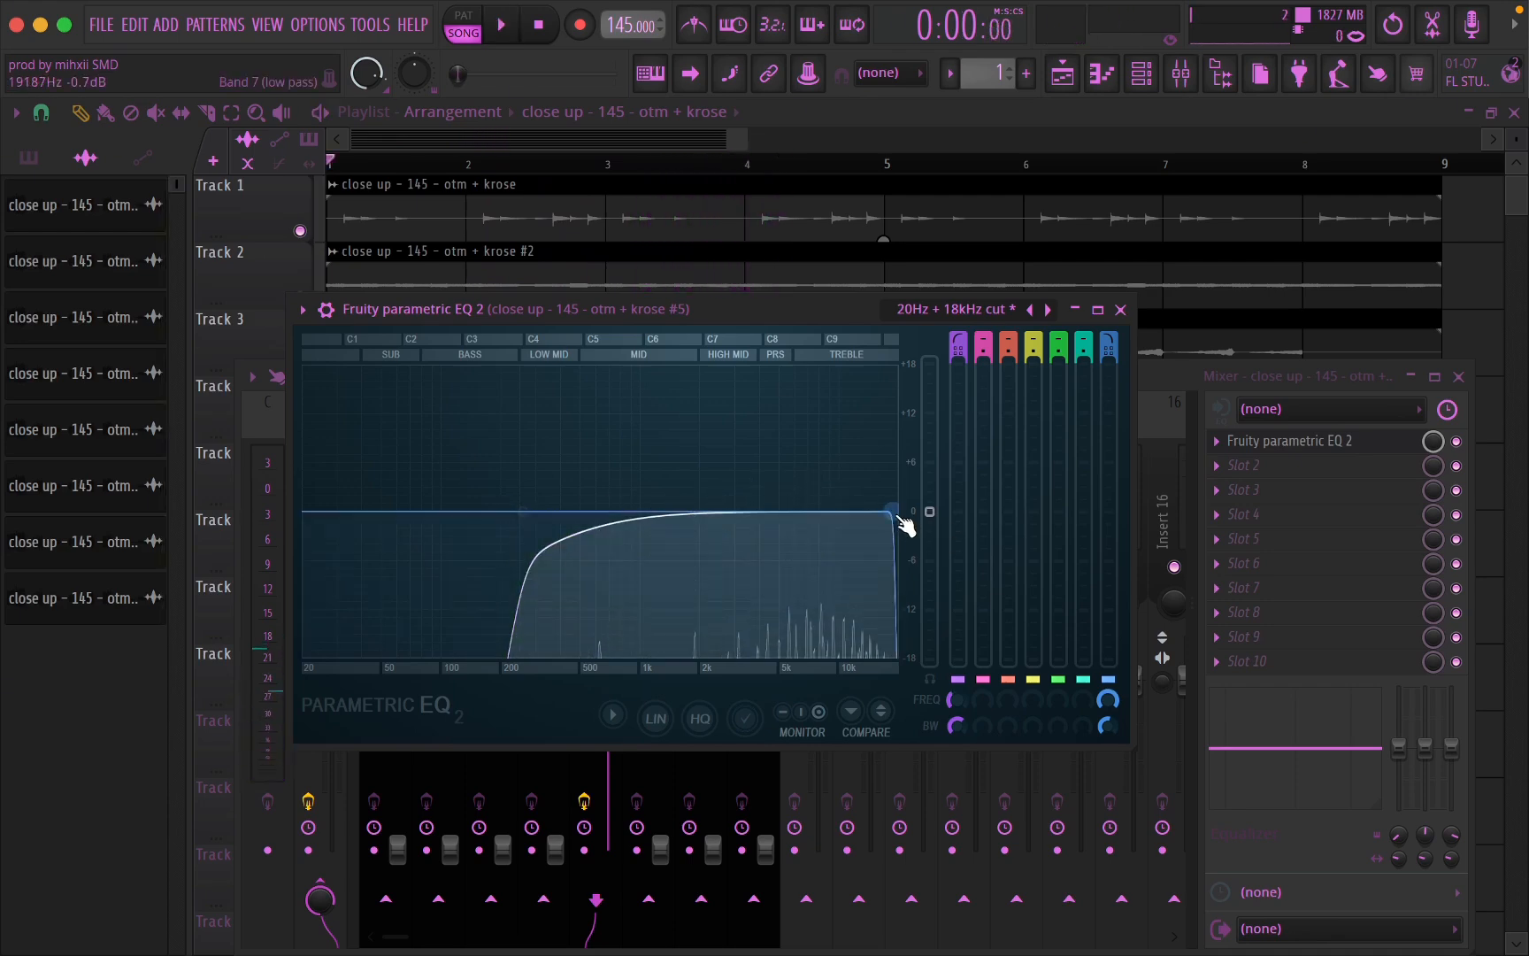
- During playback, lower the EQ's band 7 low-pass cutoff to about 12.9 kHz and widen its bandwidth to 85%
key("space")
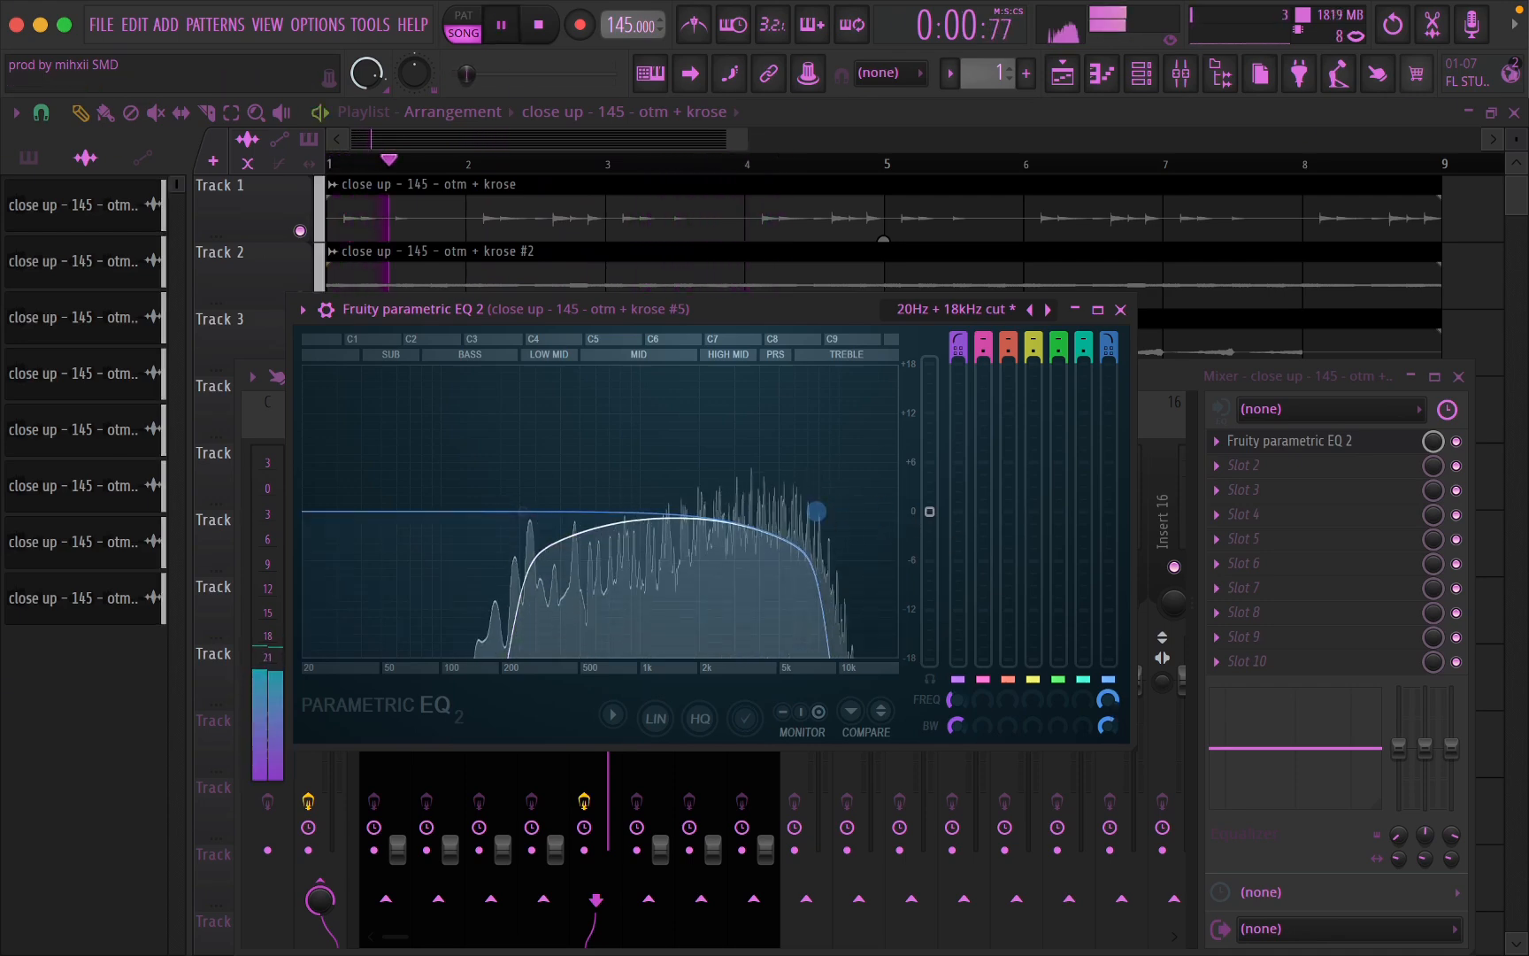
left_click_drag(815, 511, 849, 511)
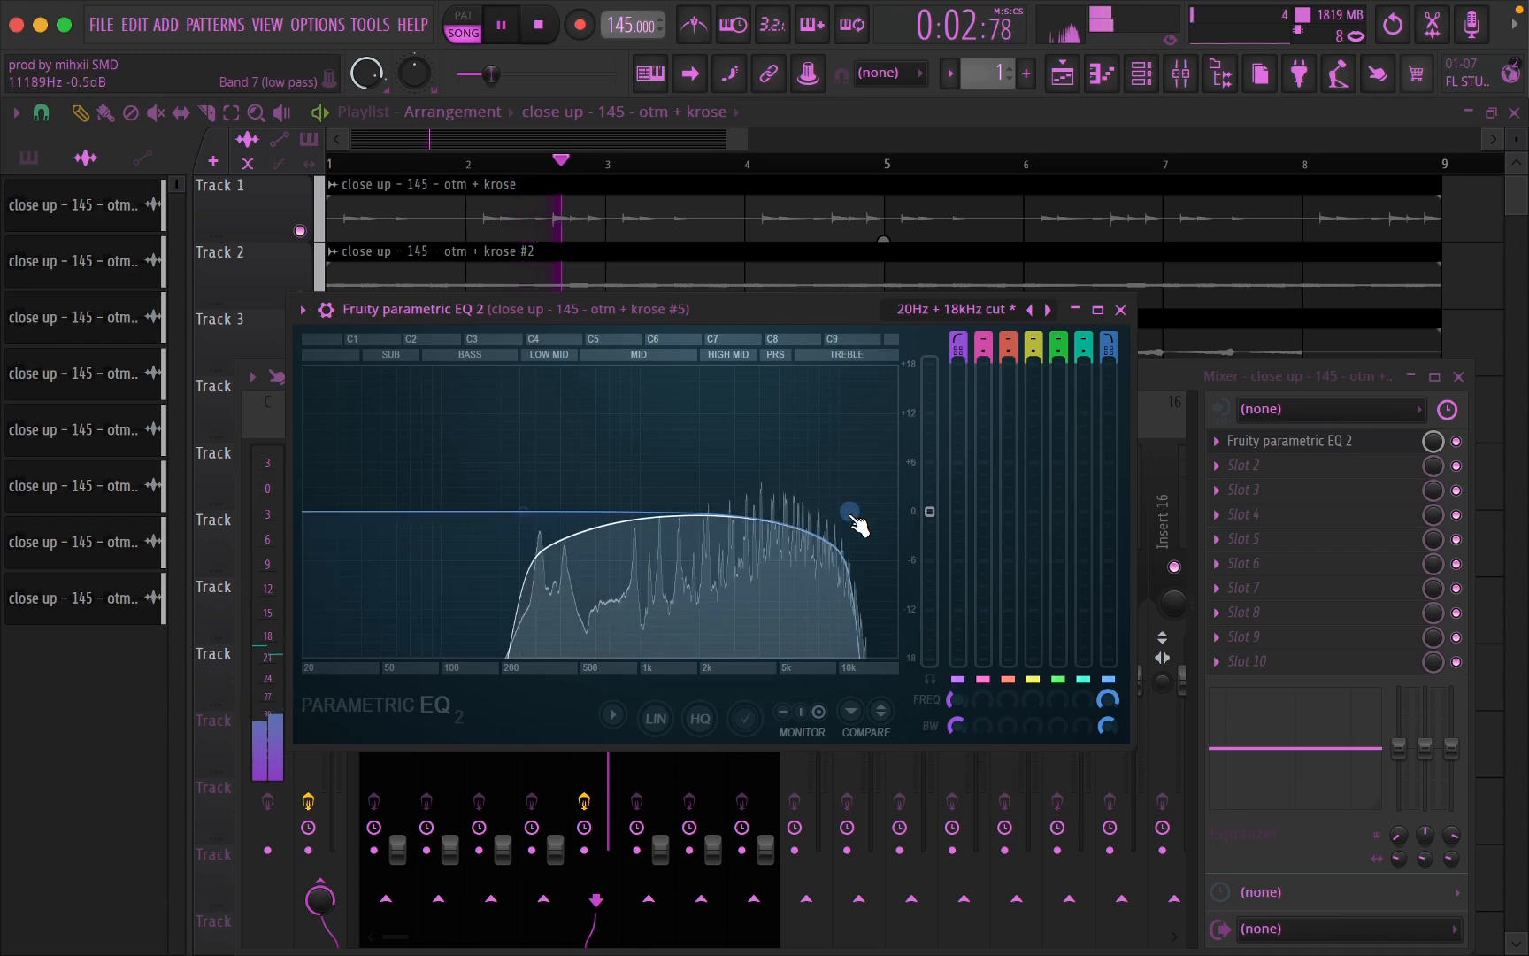
left_click_drag(853, 511, 854, 511)
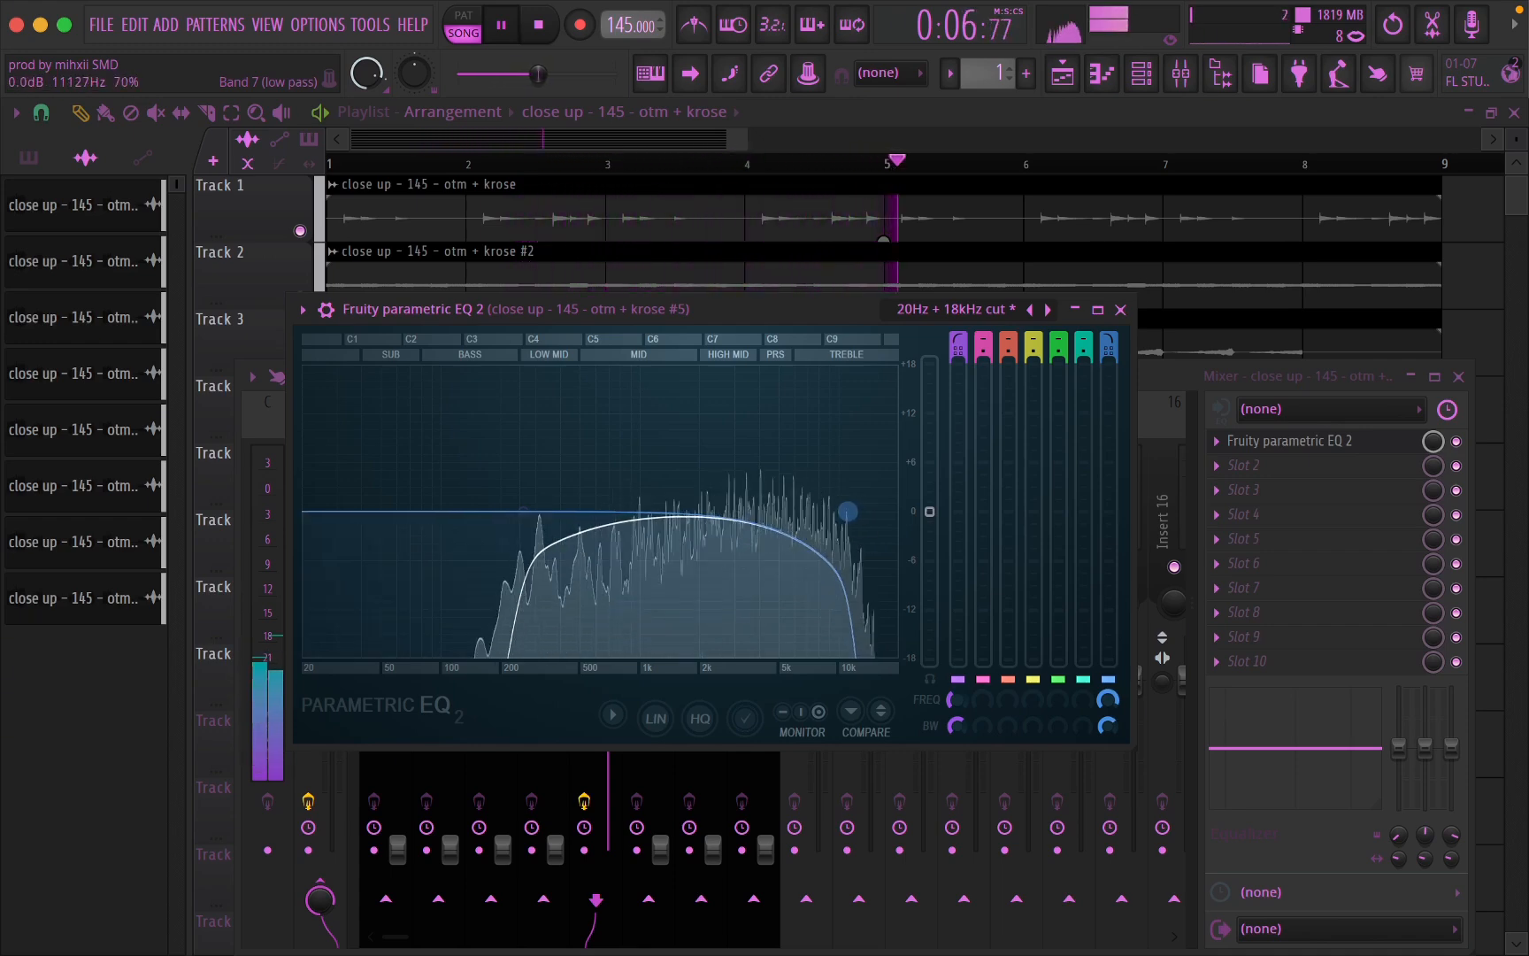
scroll(848, 511, "up", 2)
left_click_drag(869, 511, 860, 510)
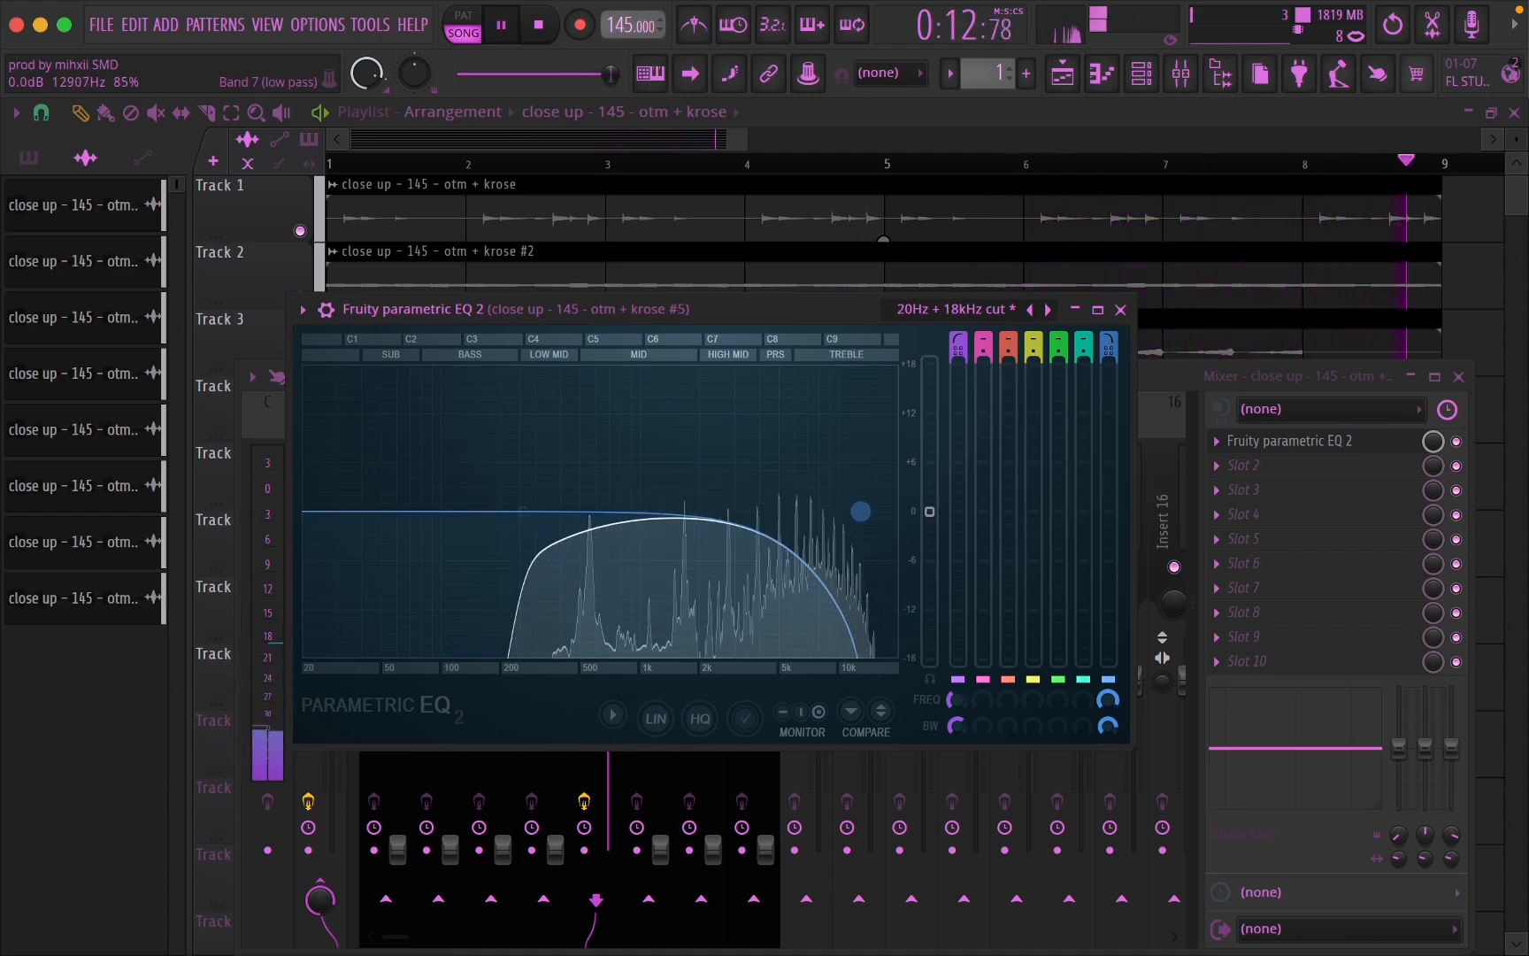
- Raise the EQ's band 1 high-pass cutoff to about 400 Hz, stop playback and close the EQ
left_click_drag(526, 512, 562, 511)
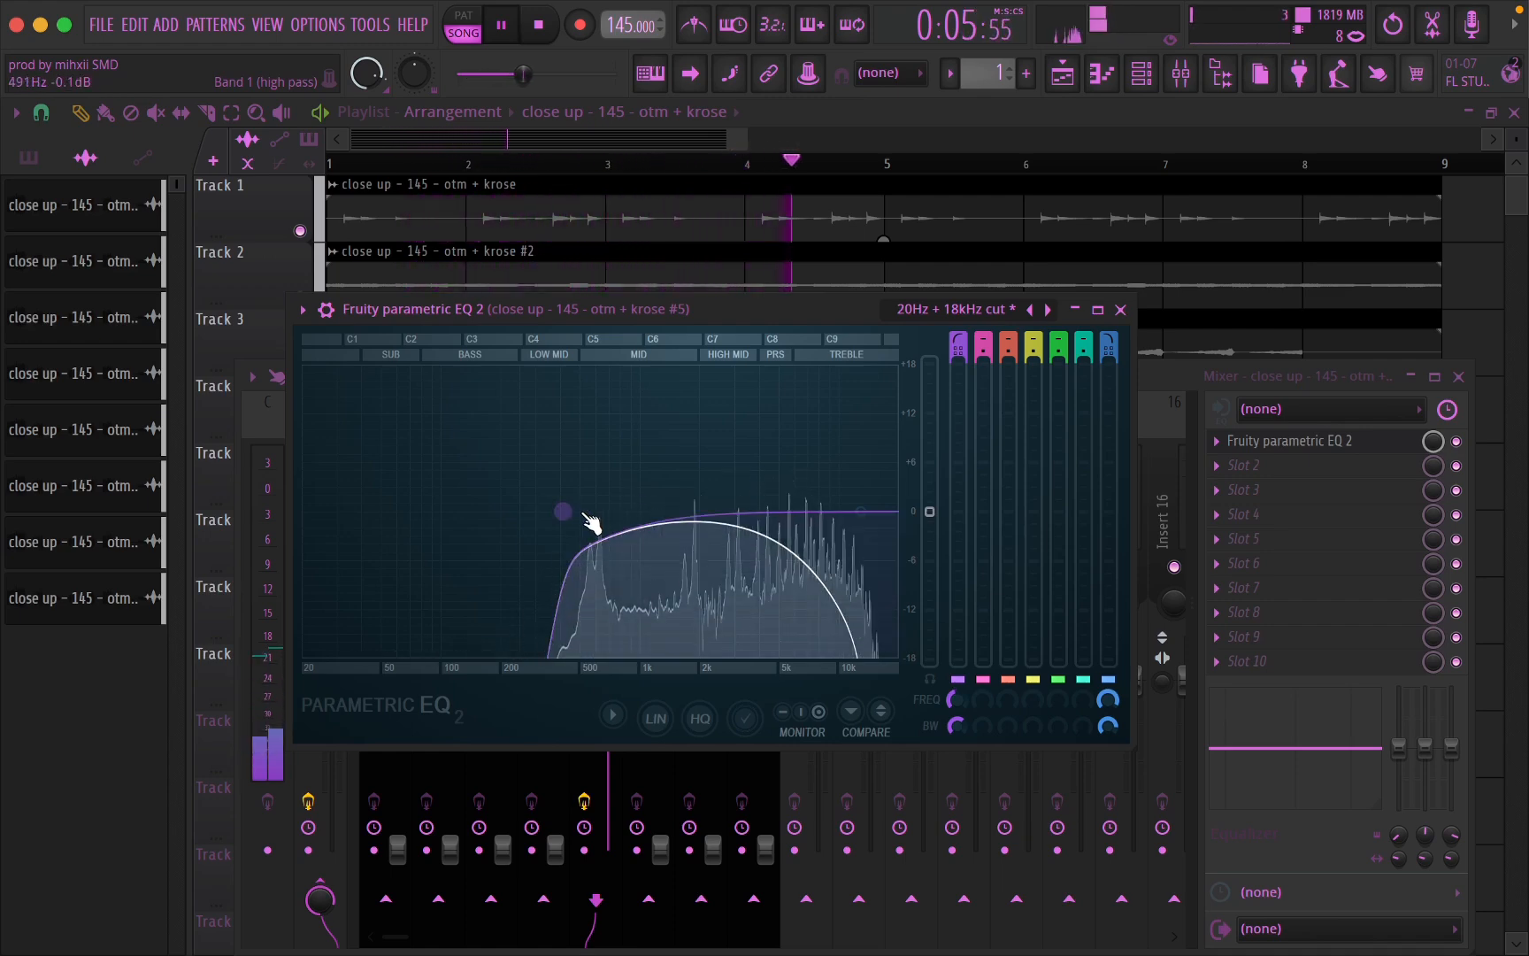
key("space")
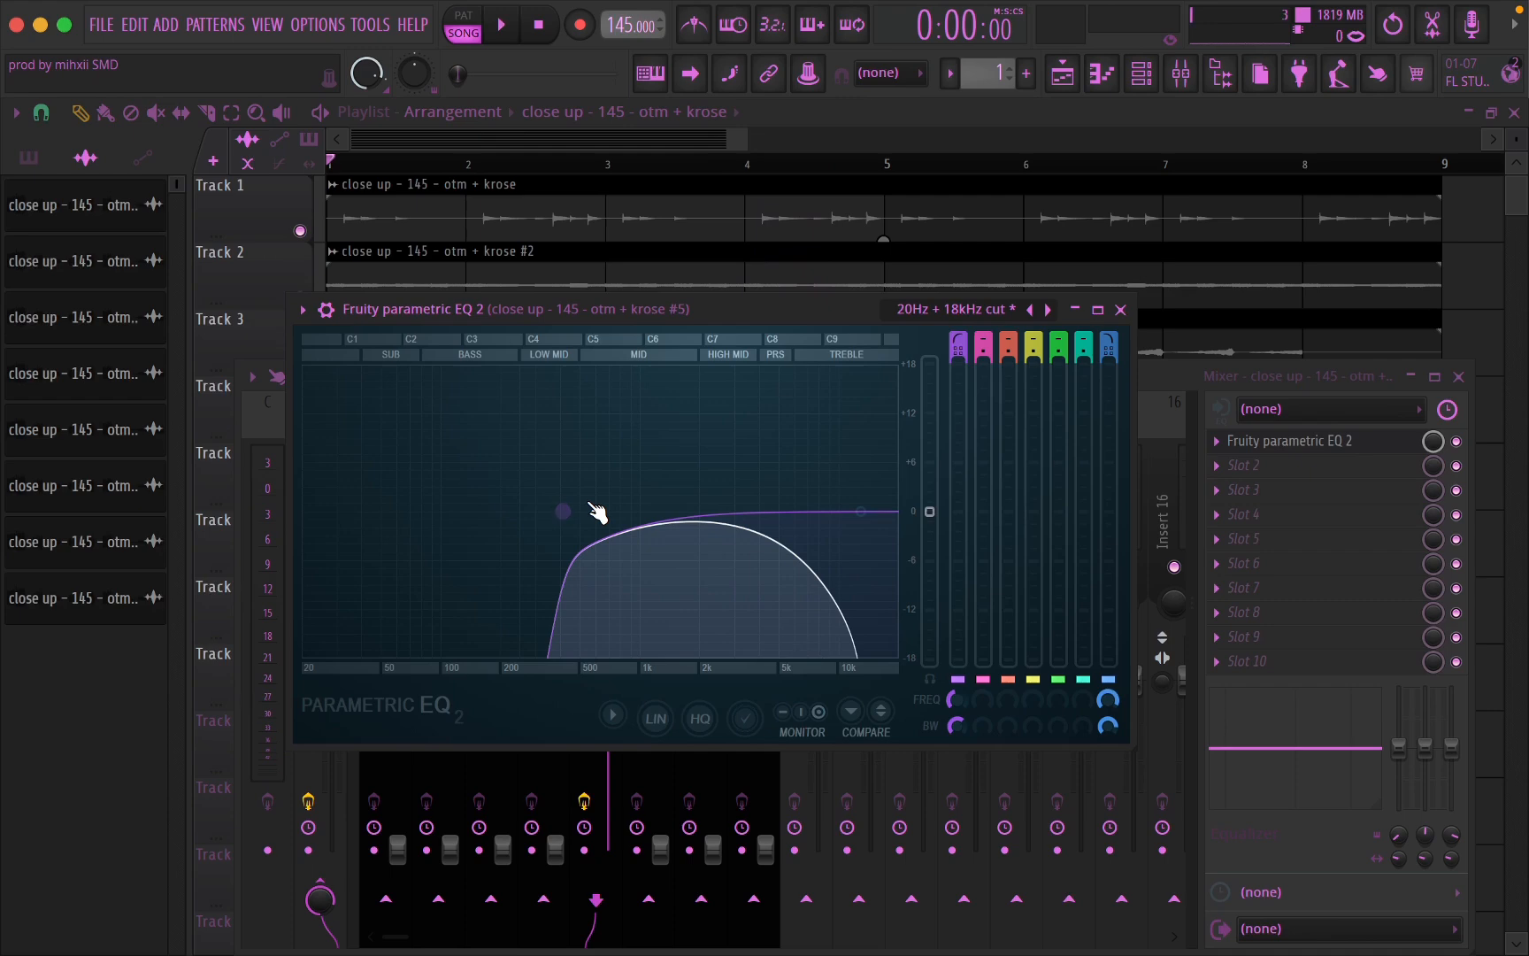
left_click(1120, 308)
- Add a second Fruity parametric EQ 2 to track 5's second effect slot and cut band 4 by about 6.2 dB around 1 kHz
left_click(1258, 462)
left_click(619, 511)
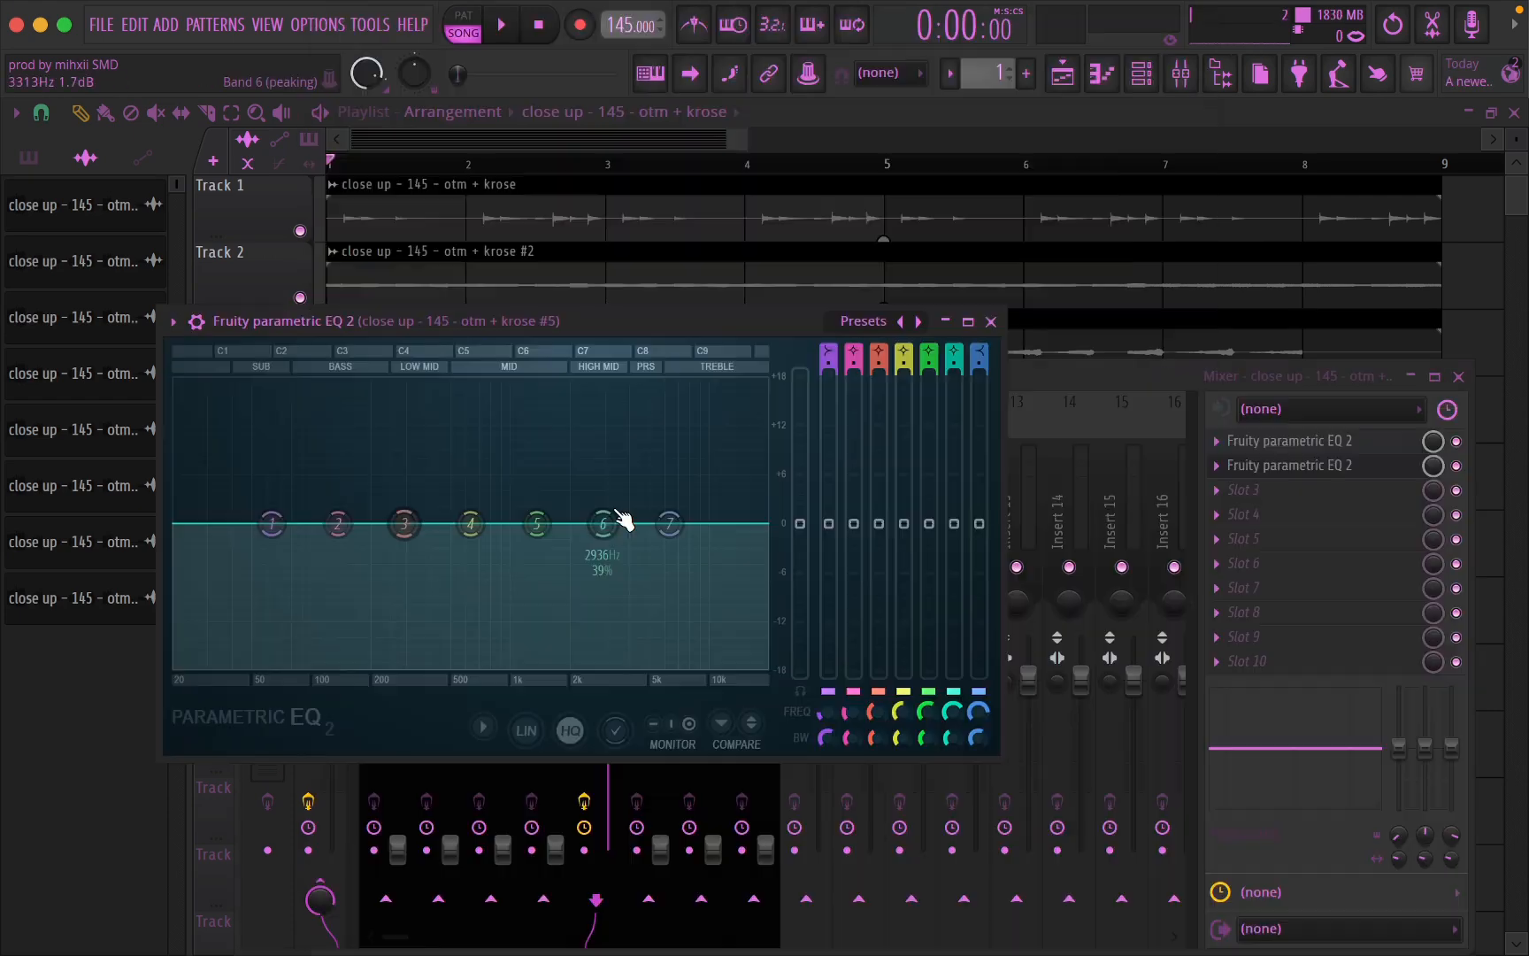
key("space")
left_click_drag(473, 523, 510, 573)
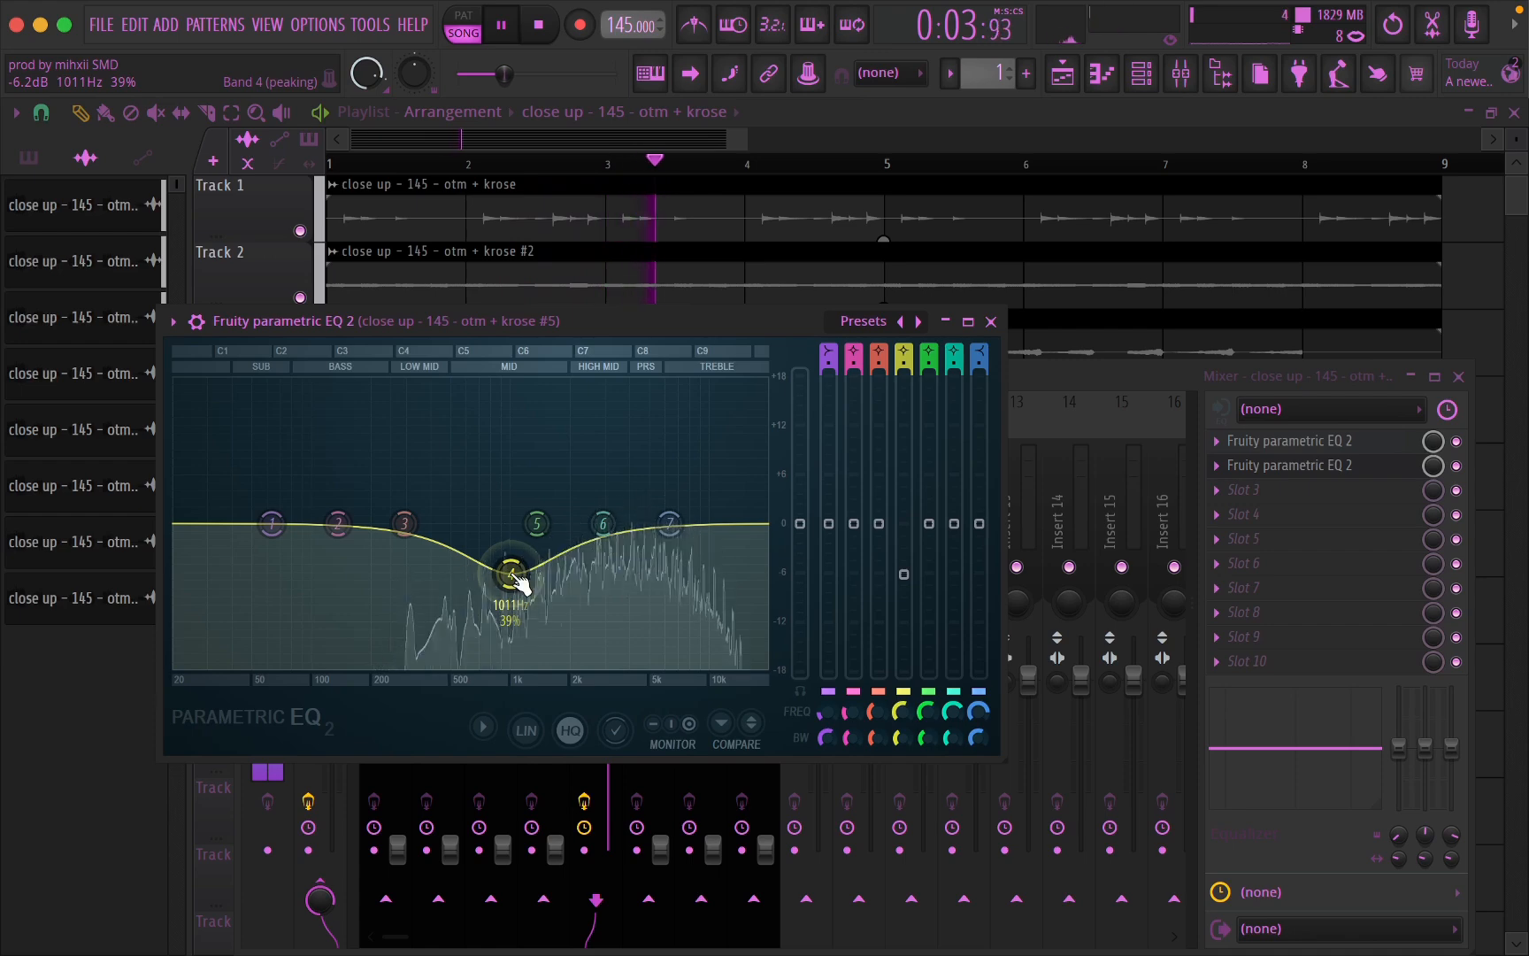
left_click(991, 321)
key("space")
- Lower the first EQ's high-pass cutoff slightly, compare the stem with the EQs bypassed, and raise track 5's fader to about the default level
left_click(1289, 441)
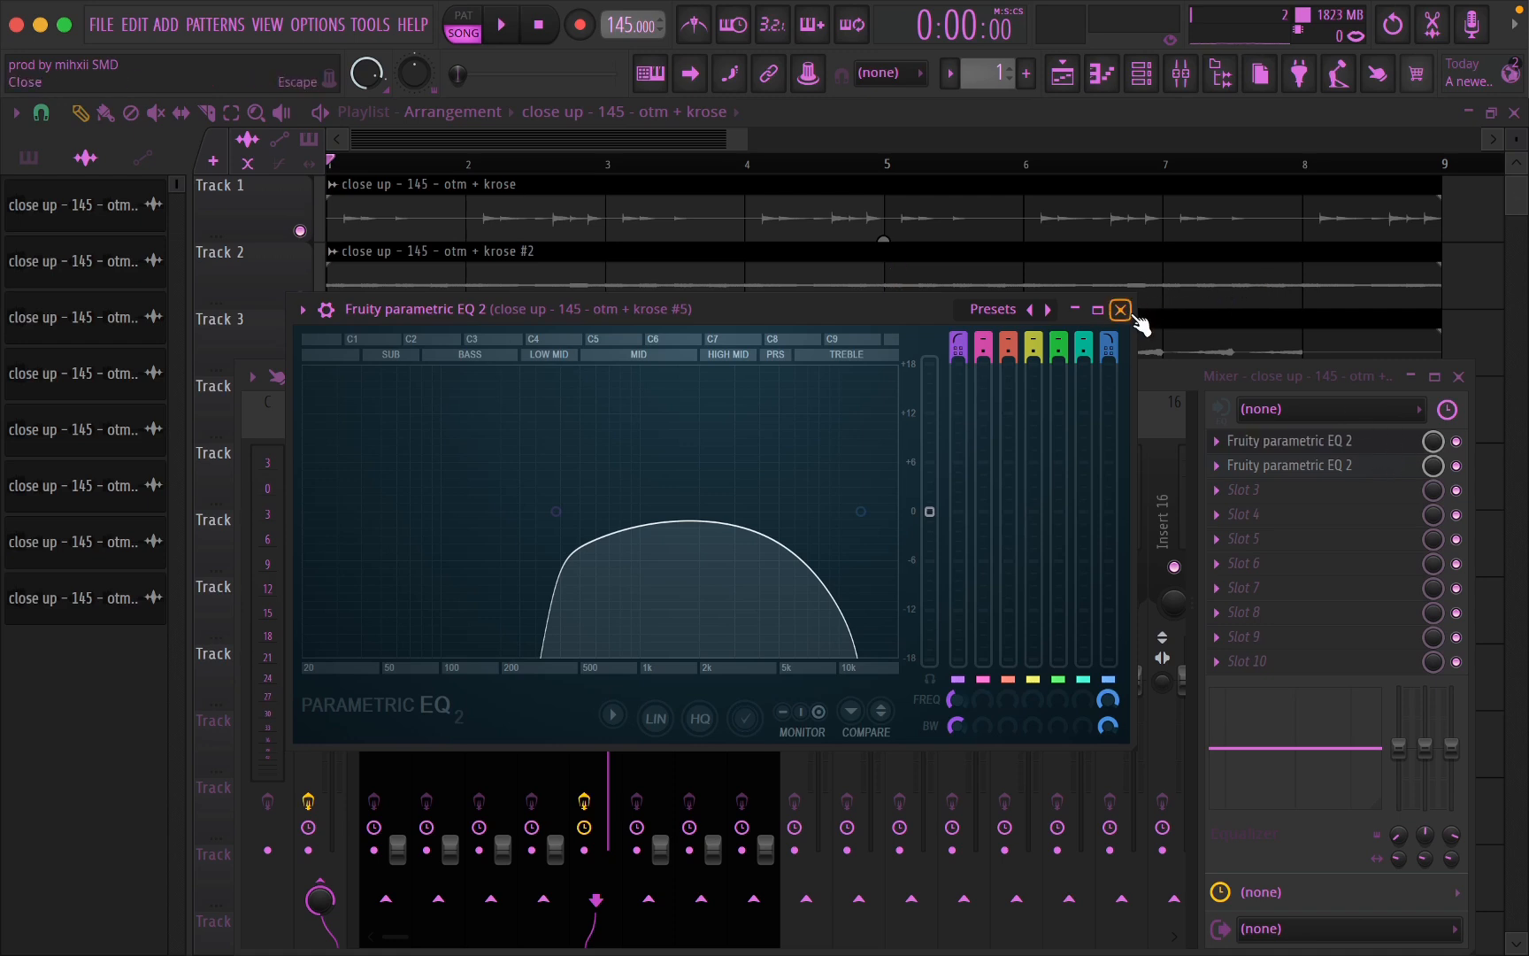
left_click(1121, 309)
key("space")
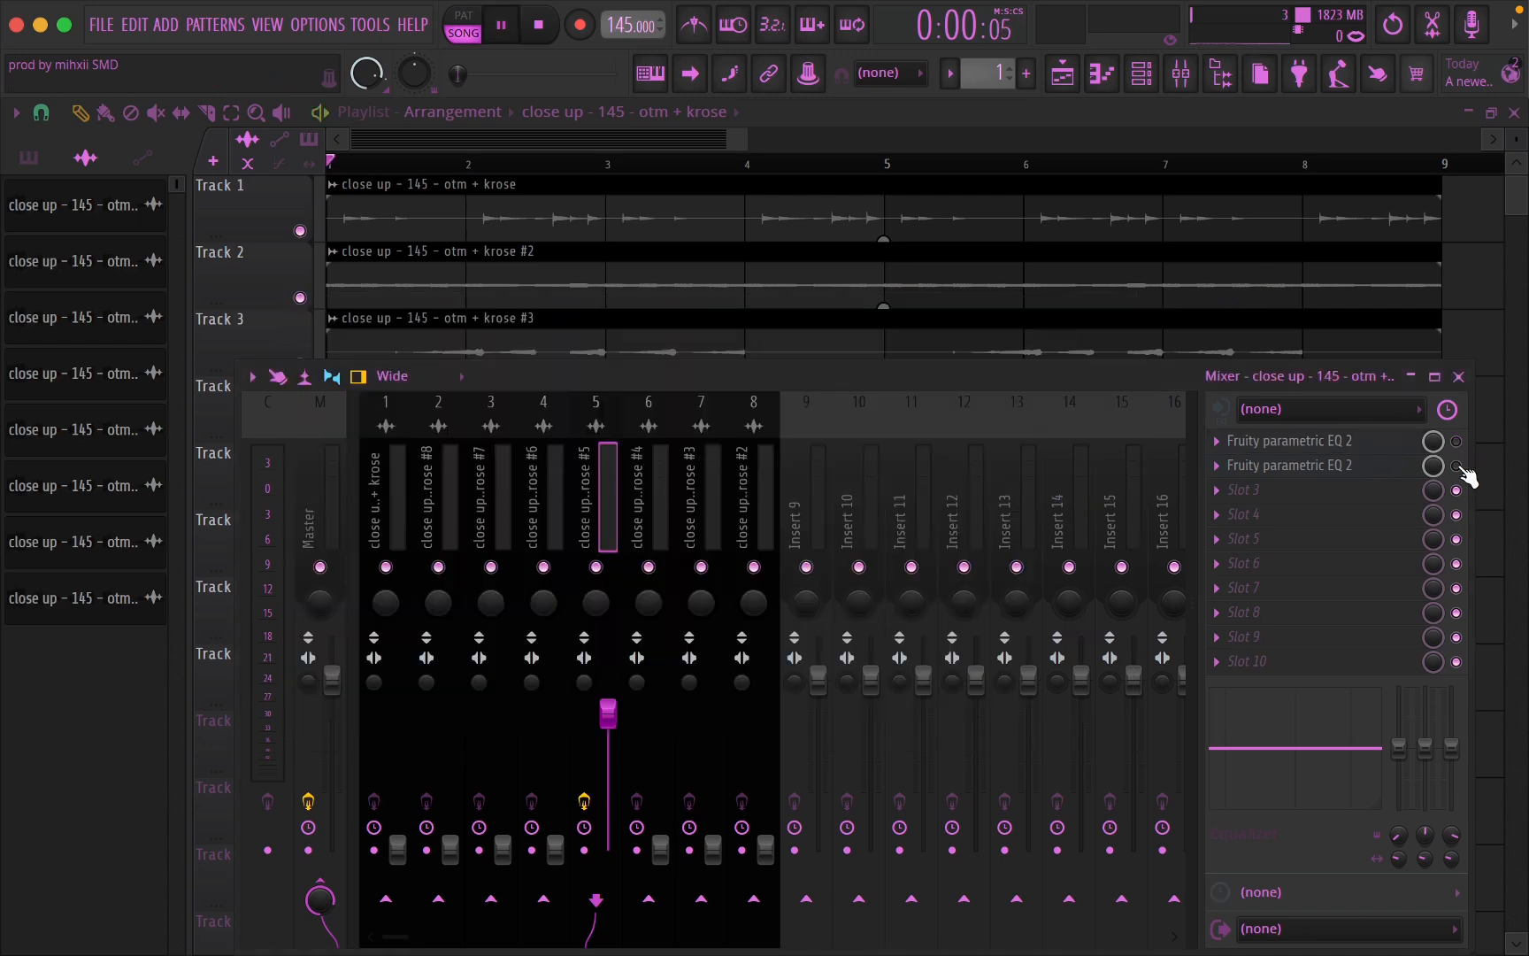
key("space")
left_click_drag(608, 713, 608, 683)
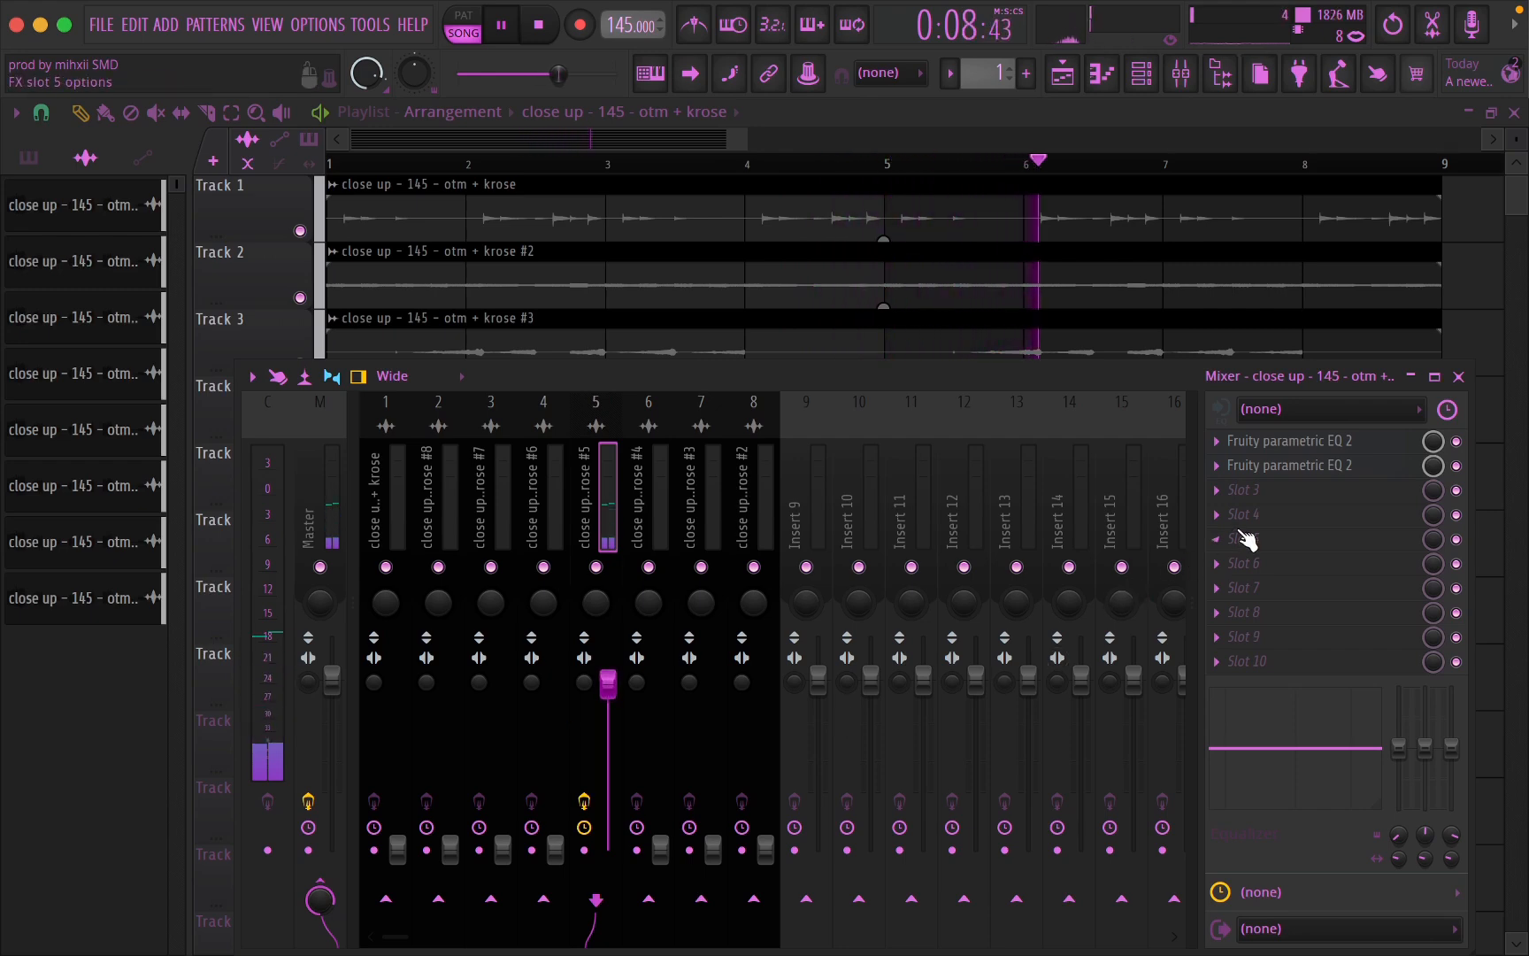
key("space")
- Try Fruity Chorus in the third effect slot of mixer track 5 during playback and remove it again
left_click(1243, 491)
left_click(805, 486)
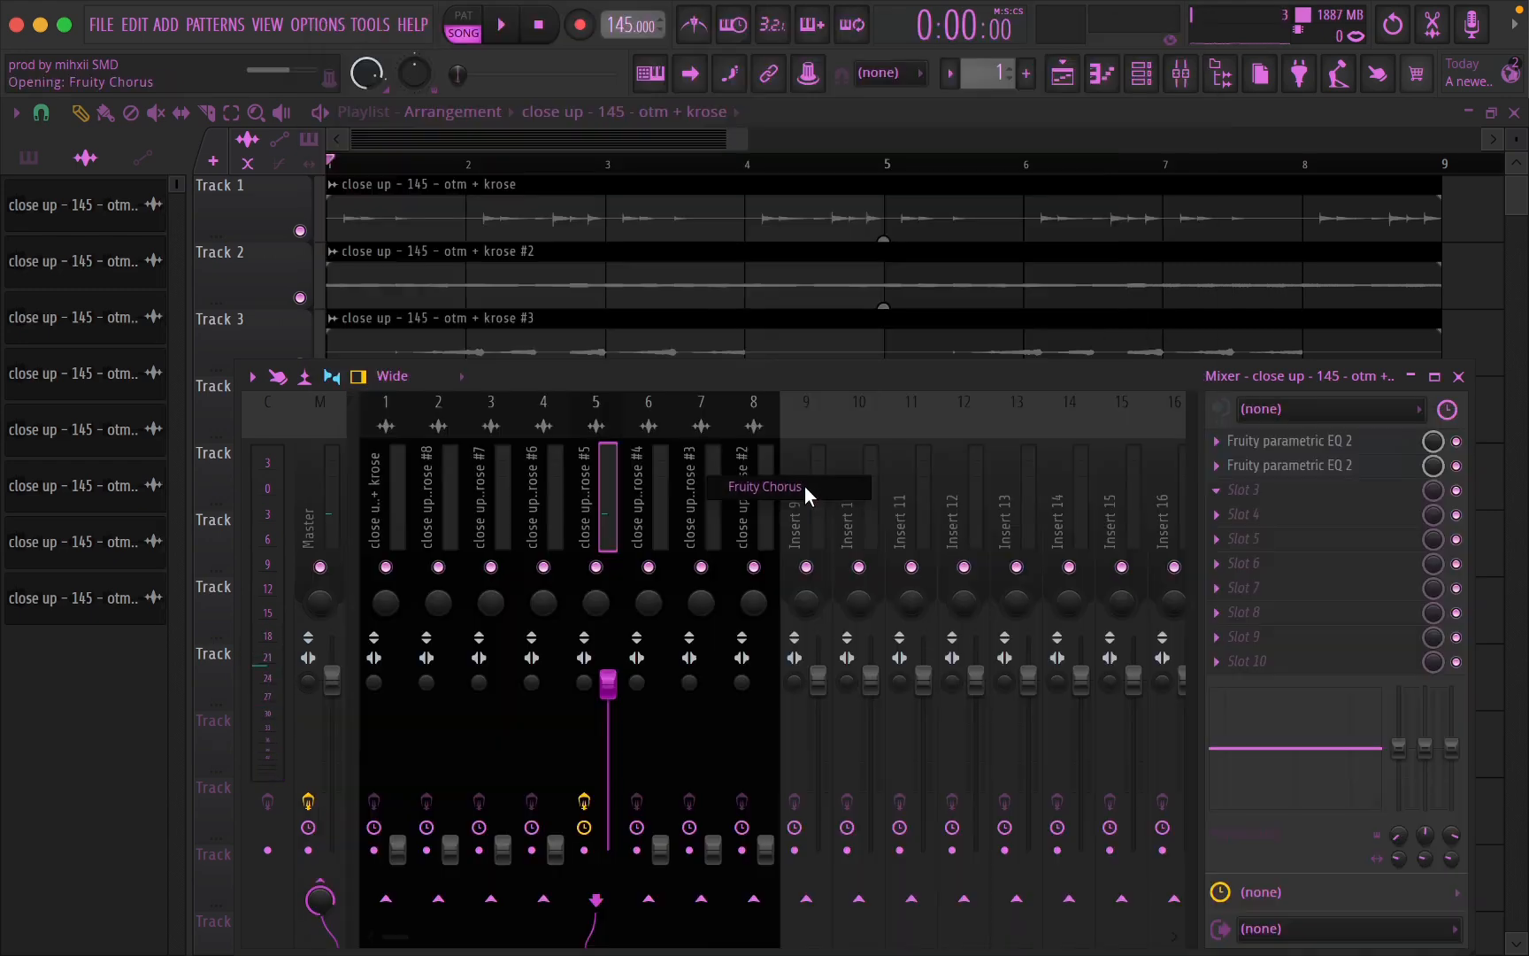
left_click(784, 353)
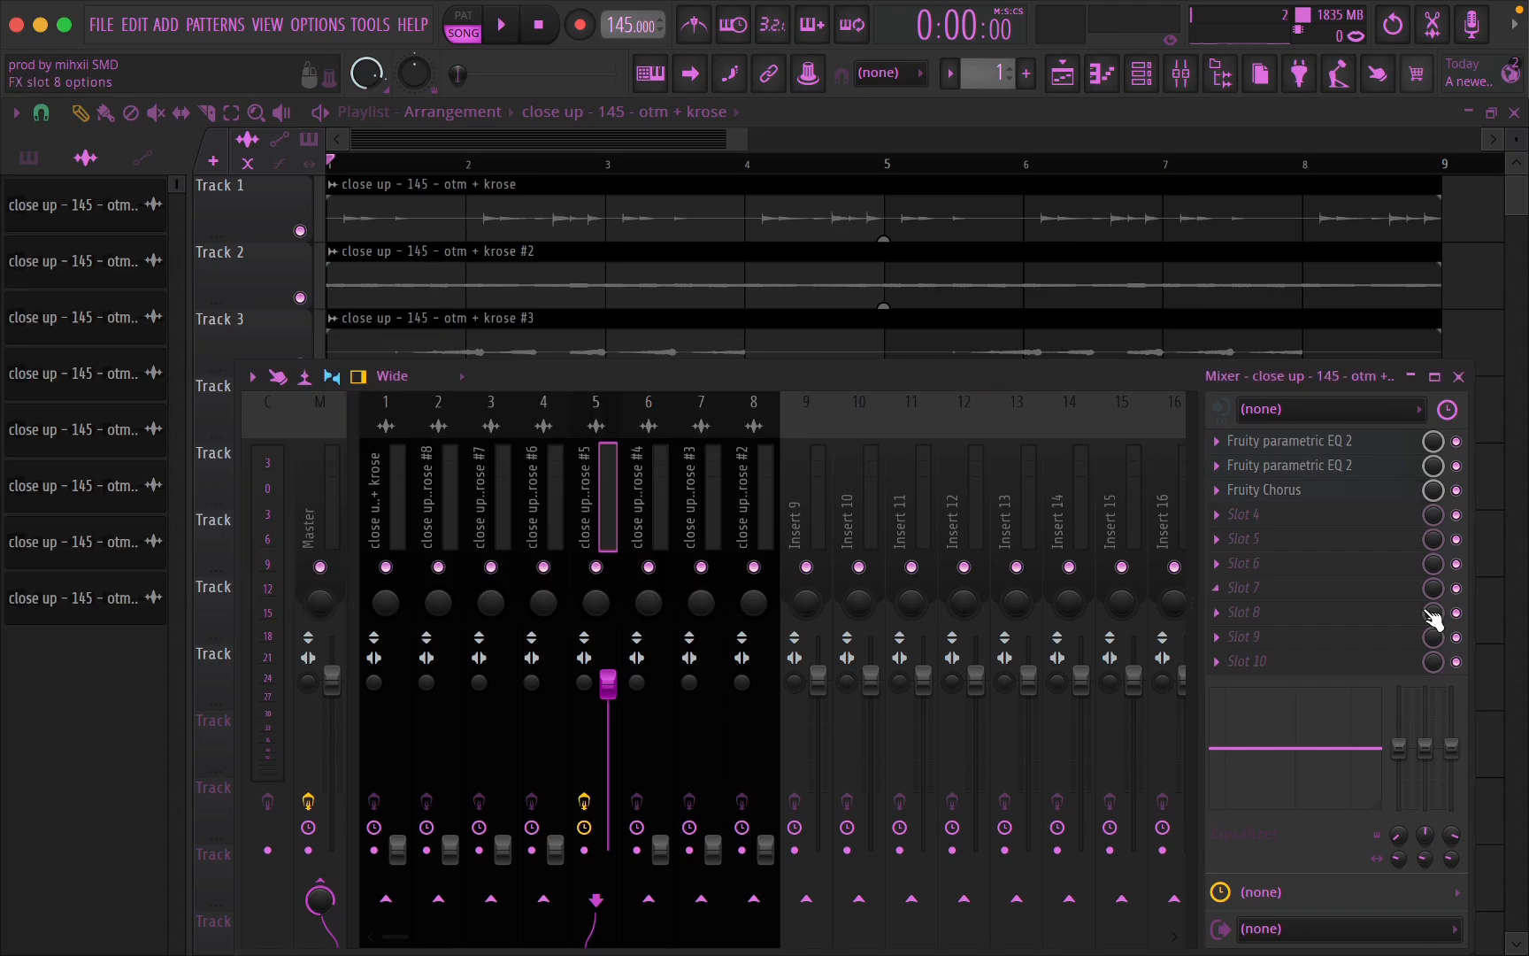
key("space")
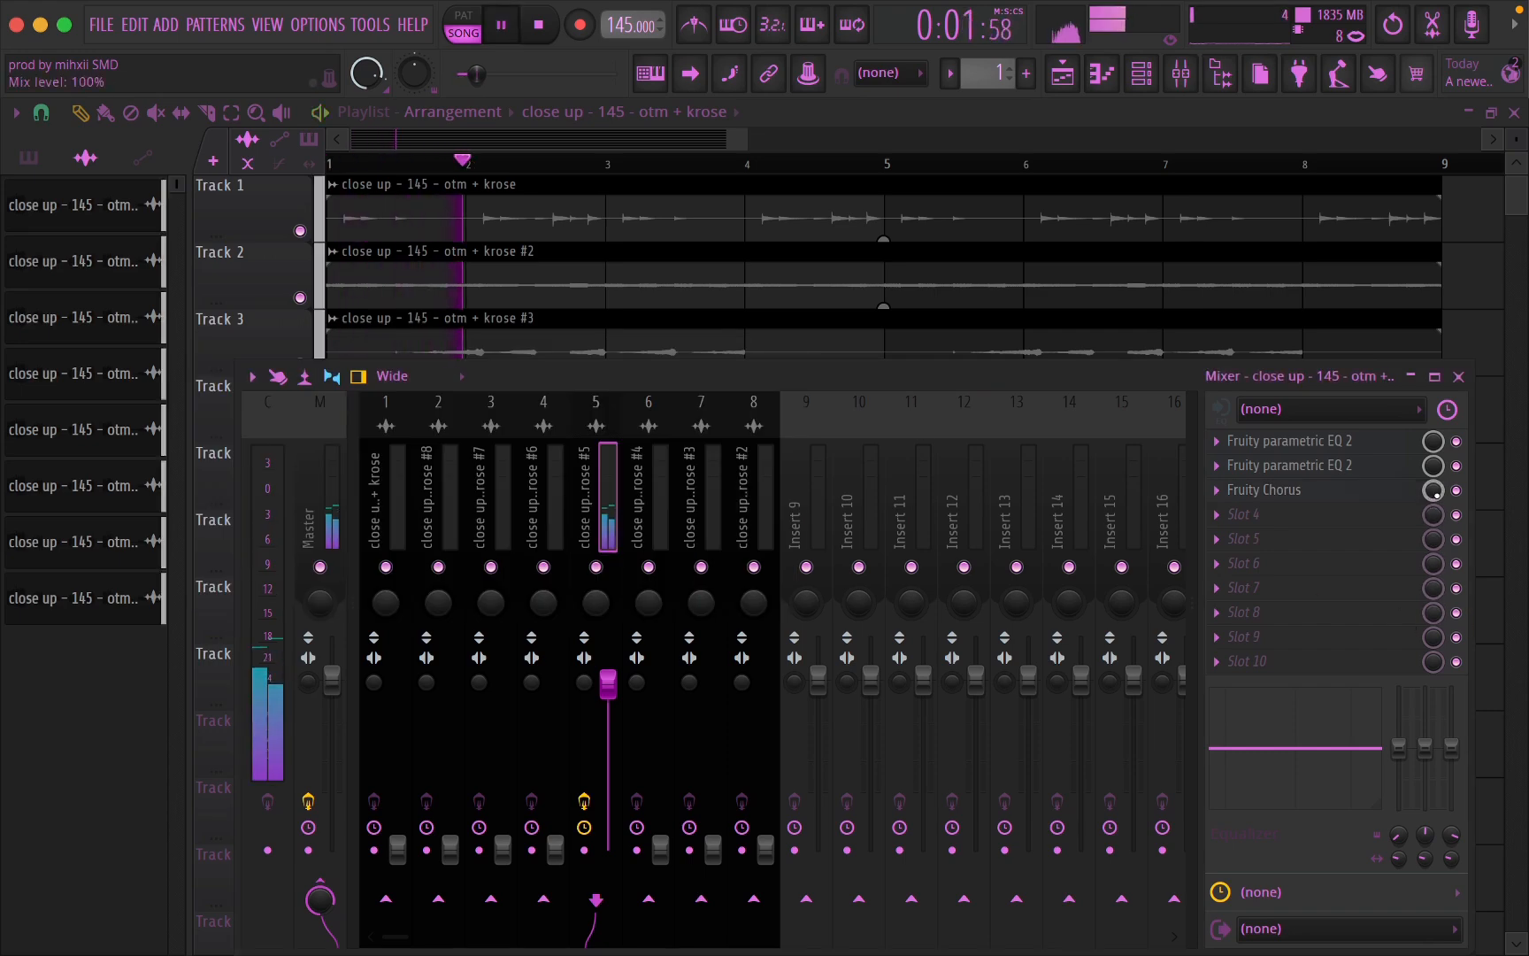
key("space")
left_click(1218, 490)
left_click(1241, 416)
left_click(830, 570)
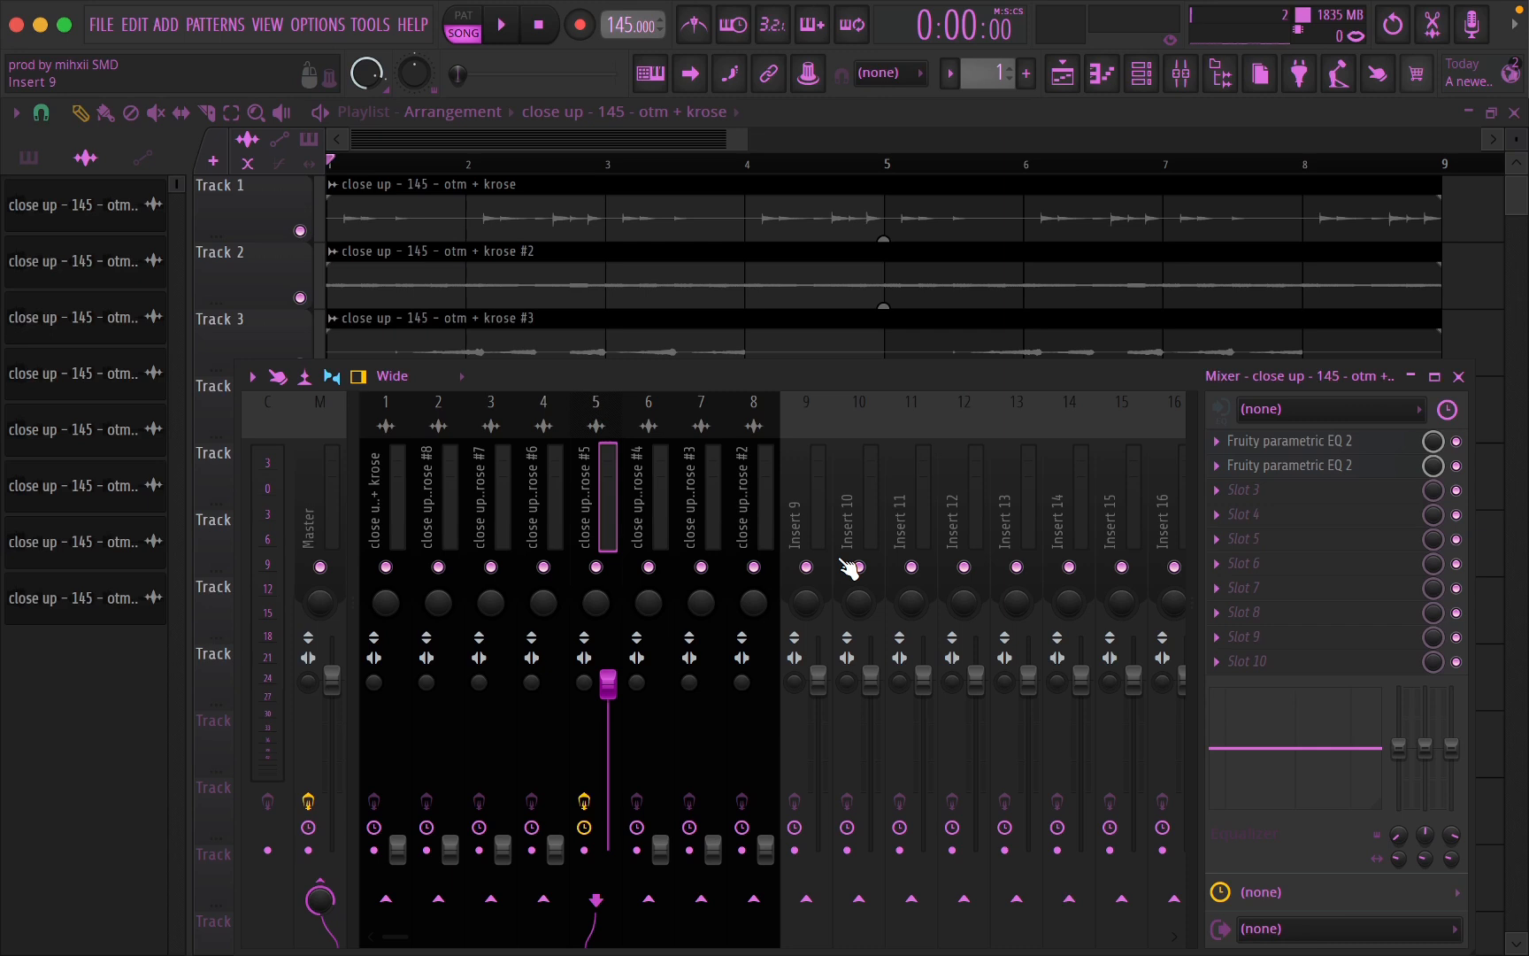
- Balance levels by ear during playback, bringing mixer track 1 up to slightly below the default level and track 5 to about the default level
key("space")
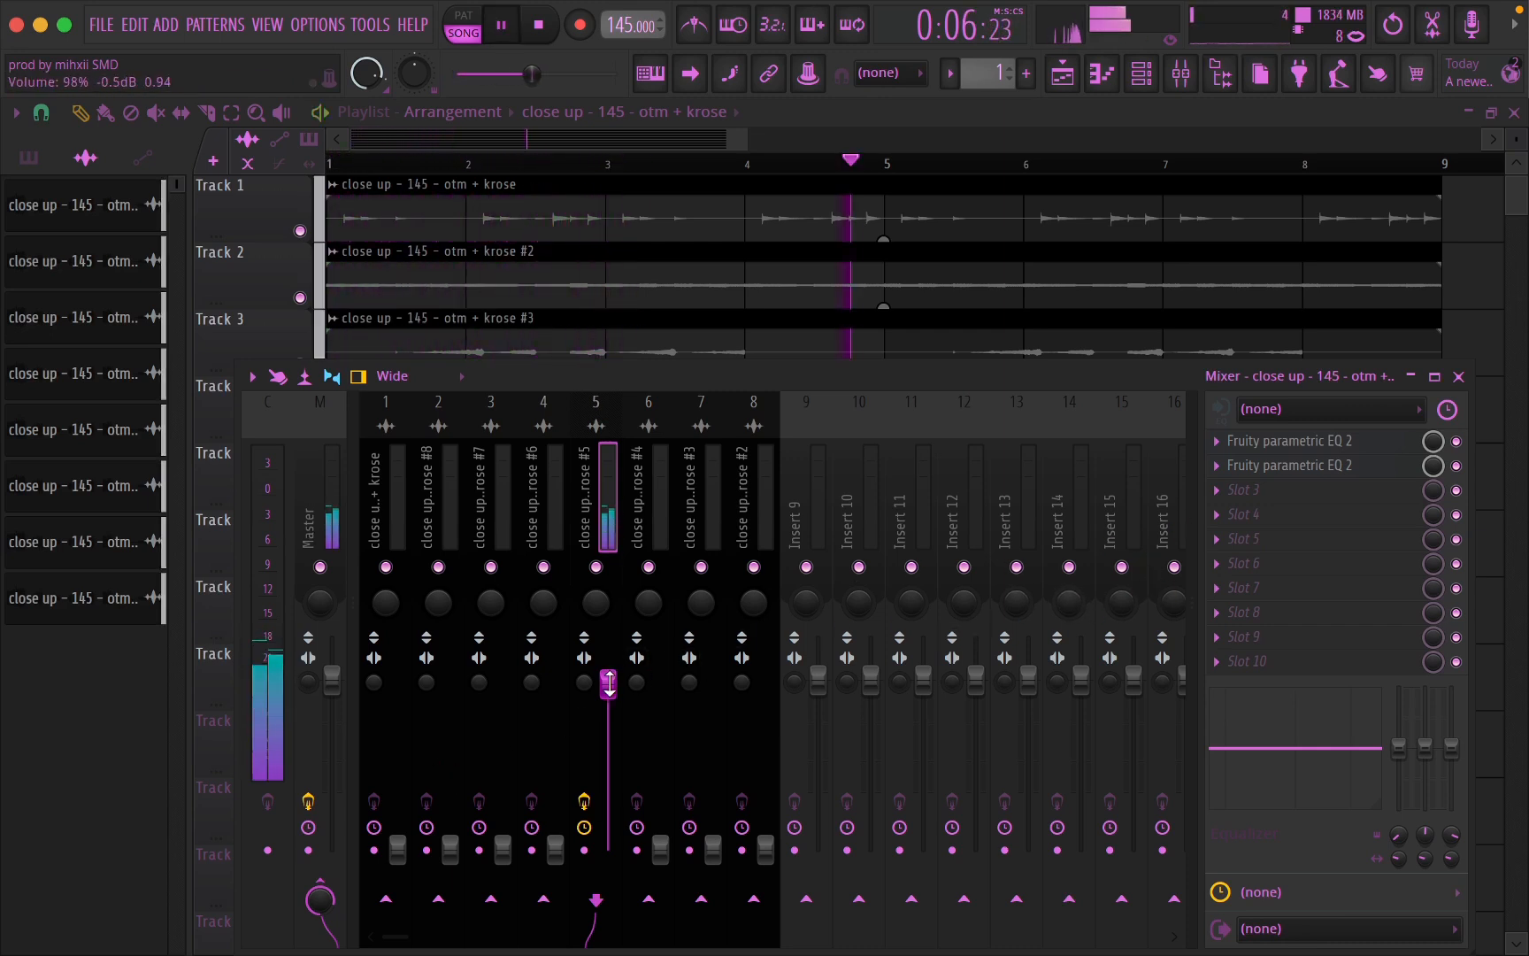
key("space")
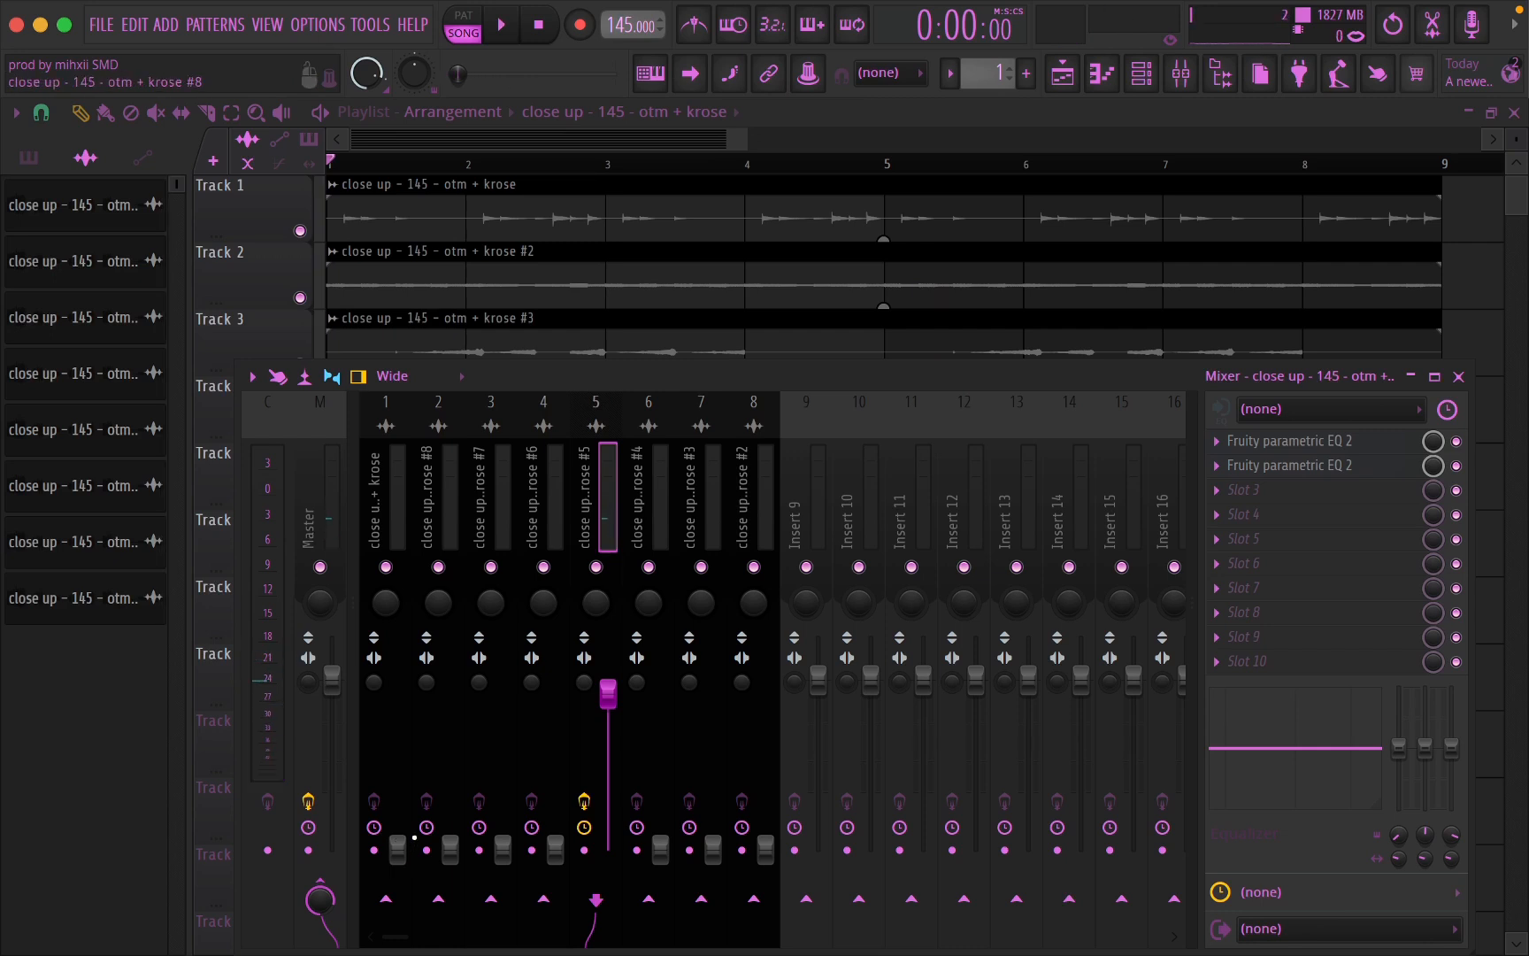
left_click(390, 480)
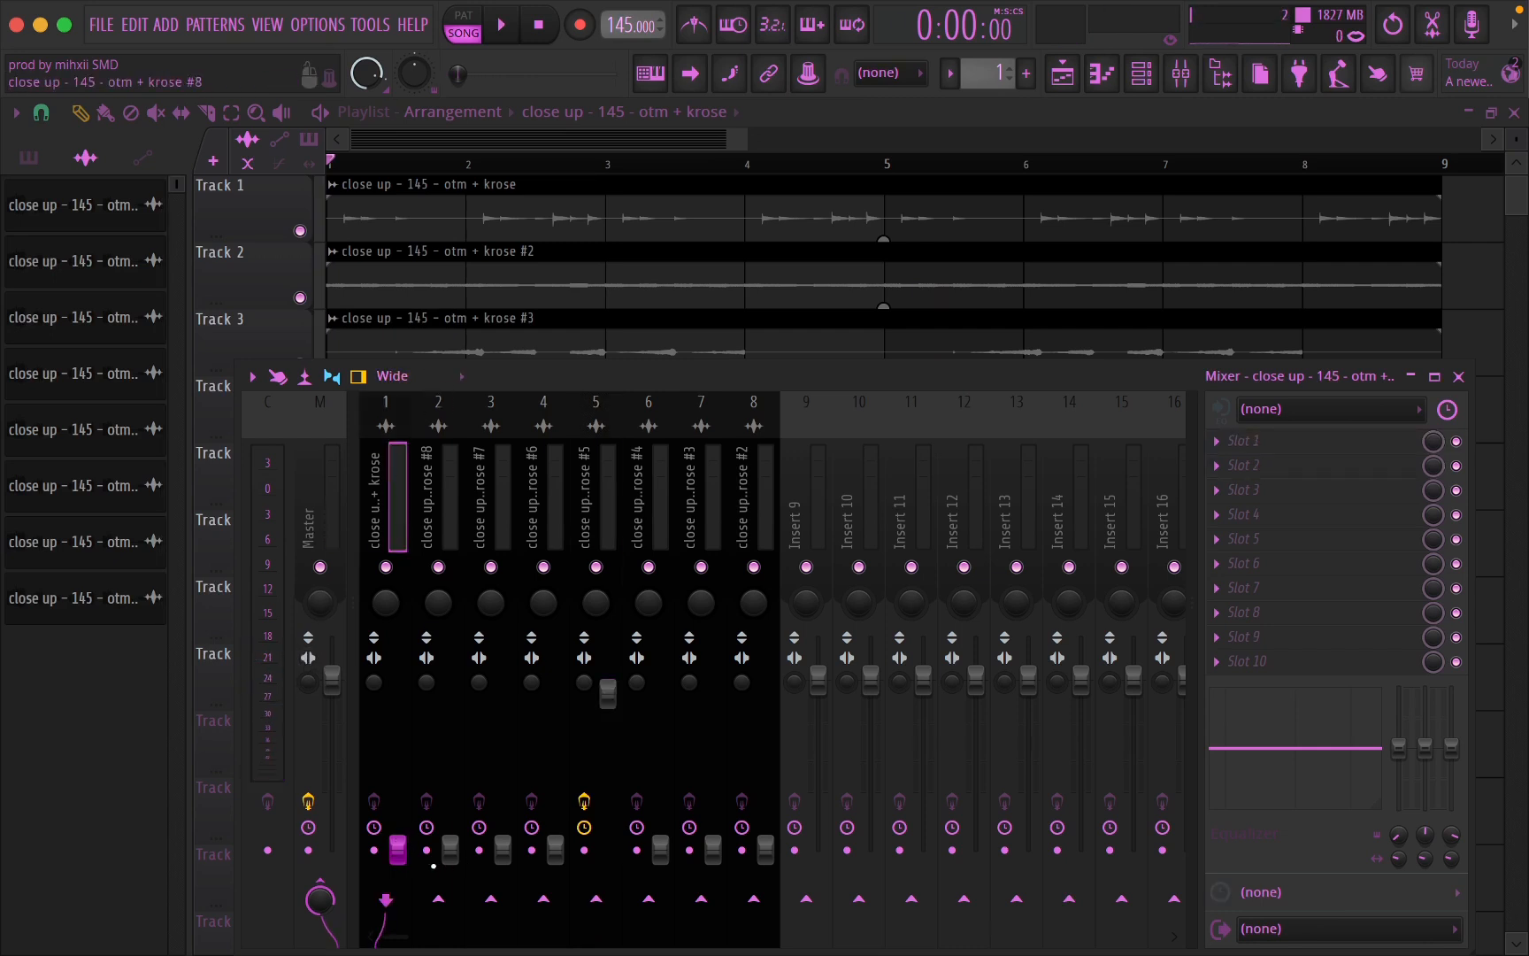
key("space")
left_click_drag(397, 851, 398, 701)
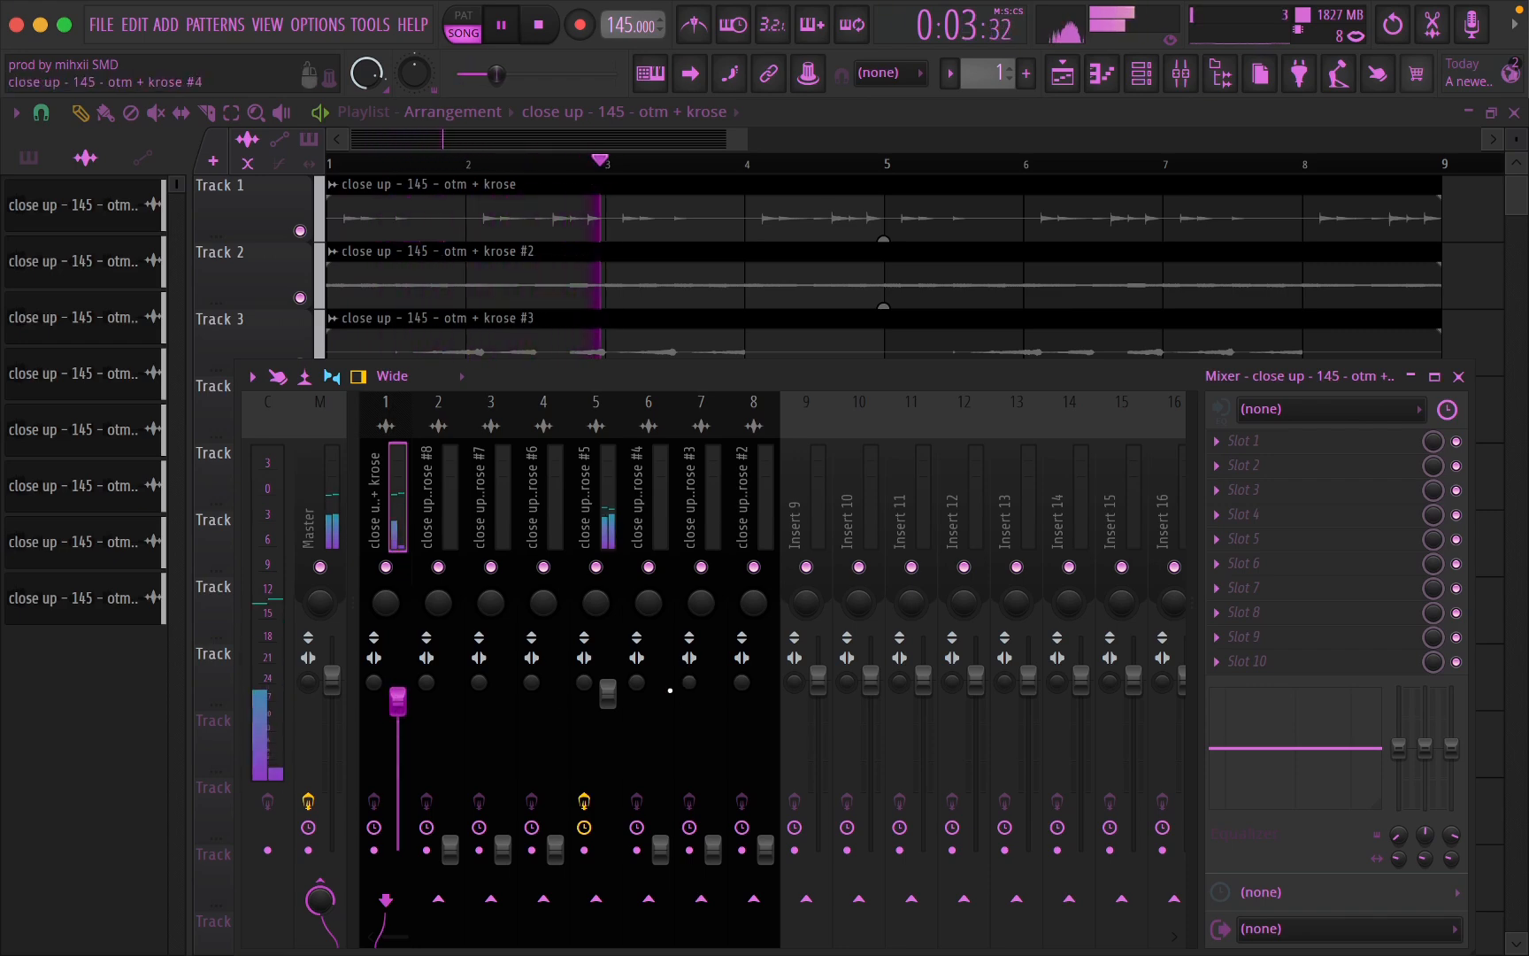
left_click_drag(618, 699, 619, 681)
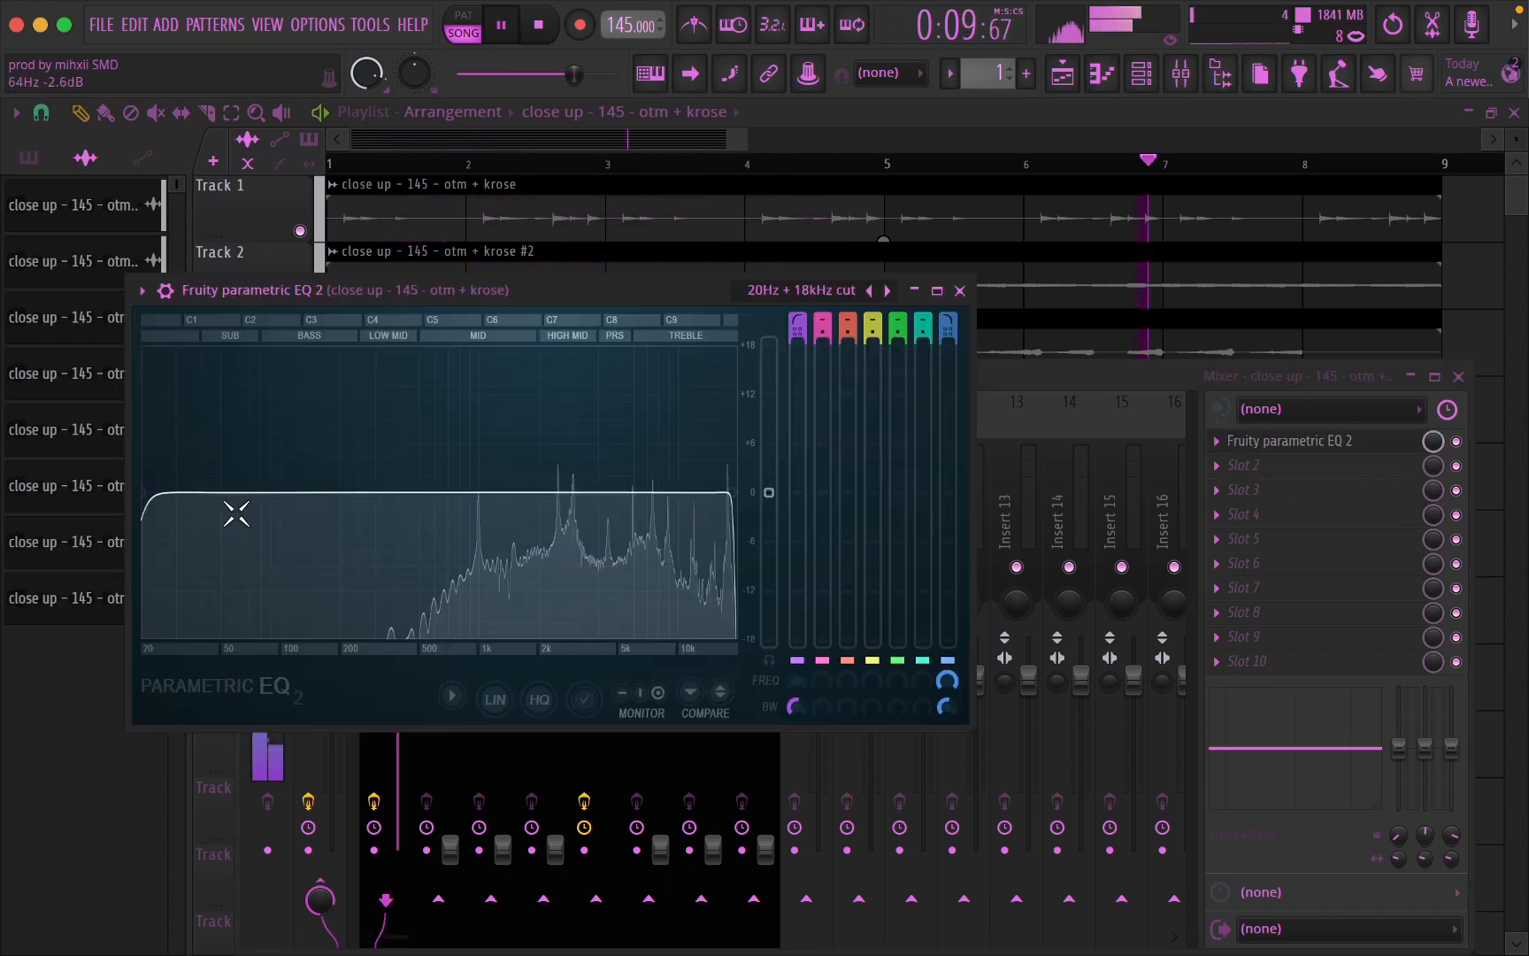
- On track 1, add Fruity parametric EQ 2 with the 20Hz + 18kHz cut preset, raise its high-pass to about 500 Hz and soften both cut slopes
left_click_drag(158, 496, 428, 501)
scroll(421, 492, "up", 3)
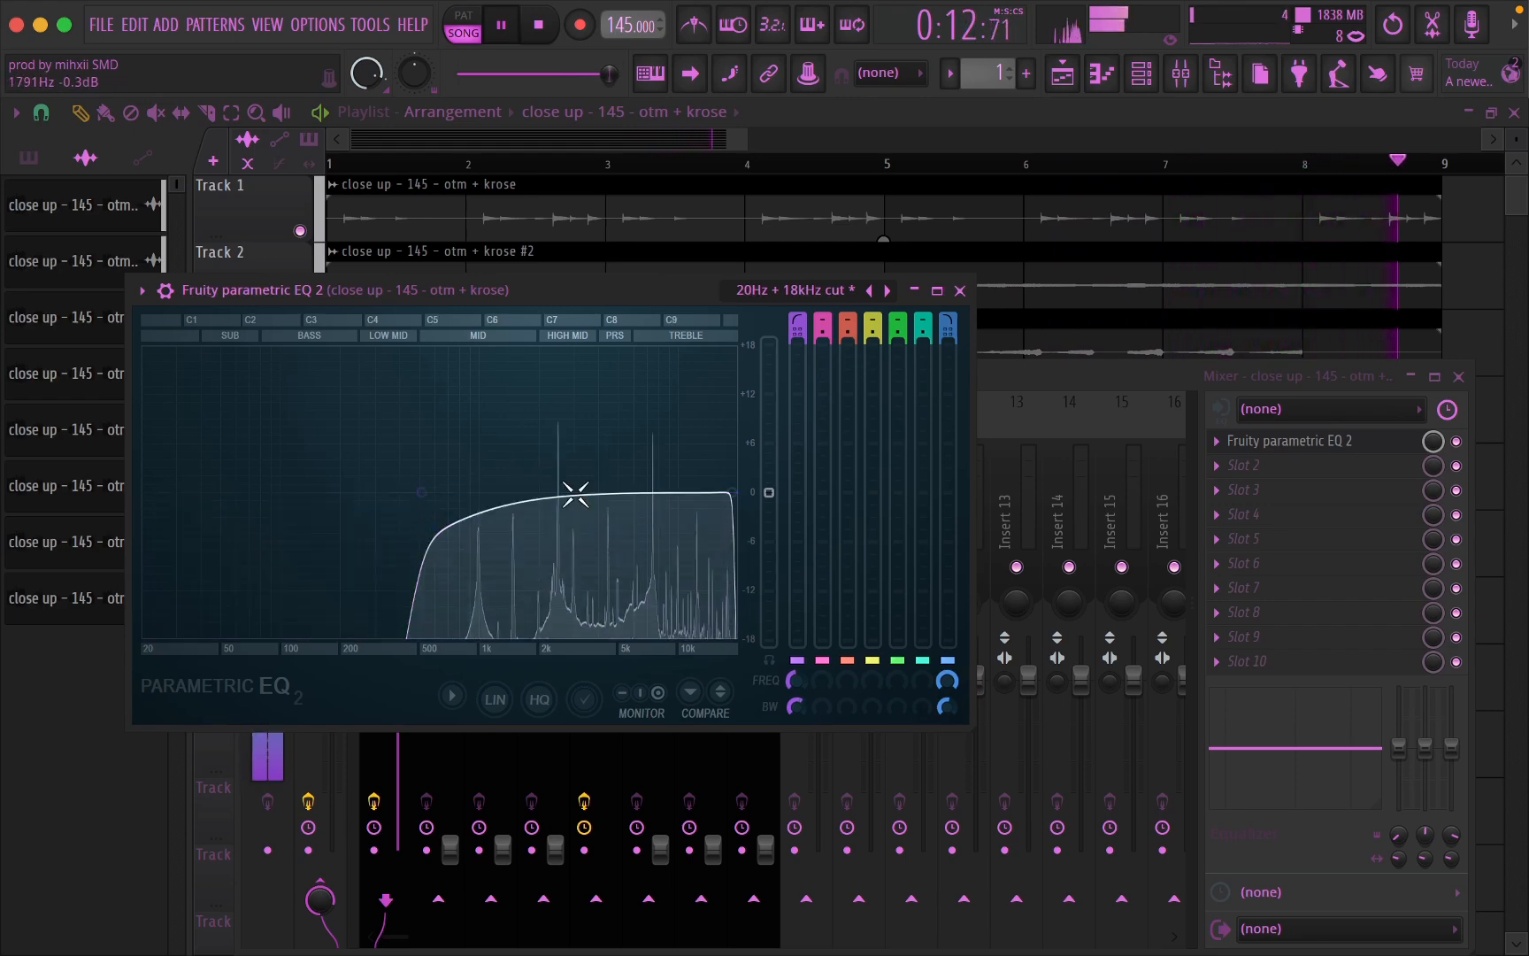
key("space")
scroll(427, 501, "down", 4)
scroll(437, 501, "up", 4)
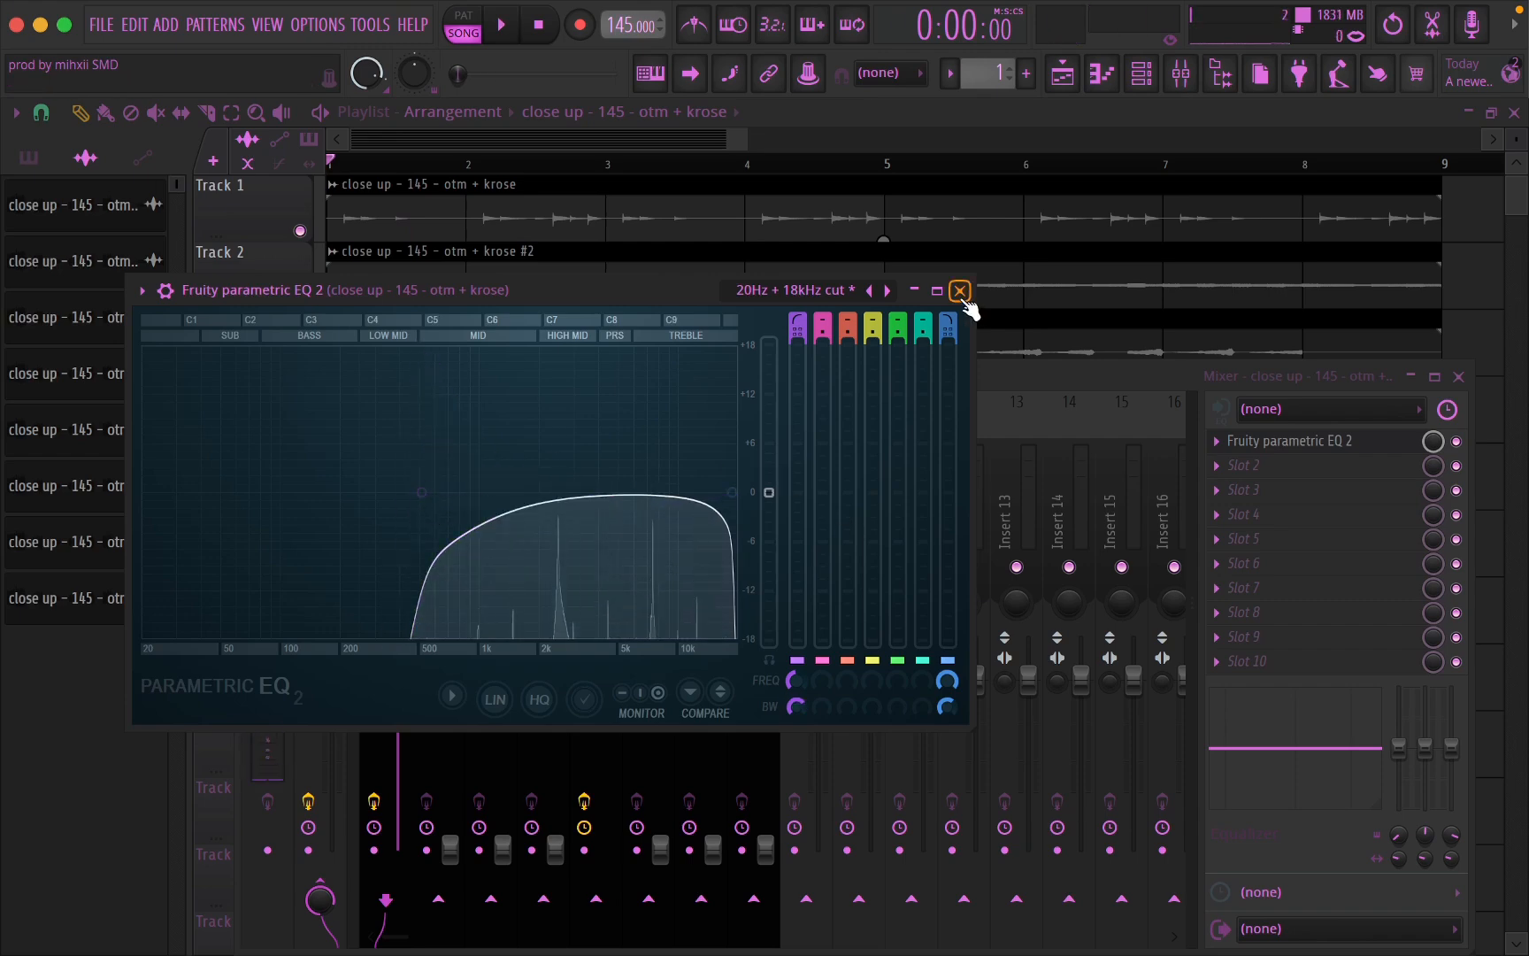
left_click(960, 291)
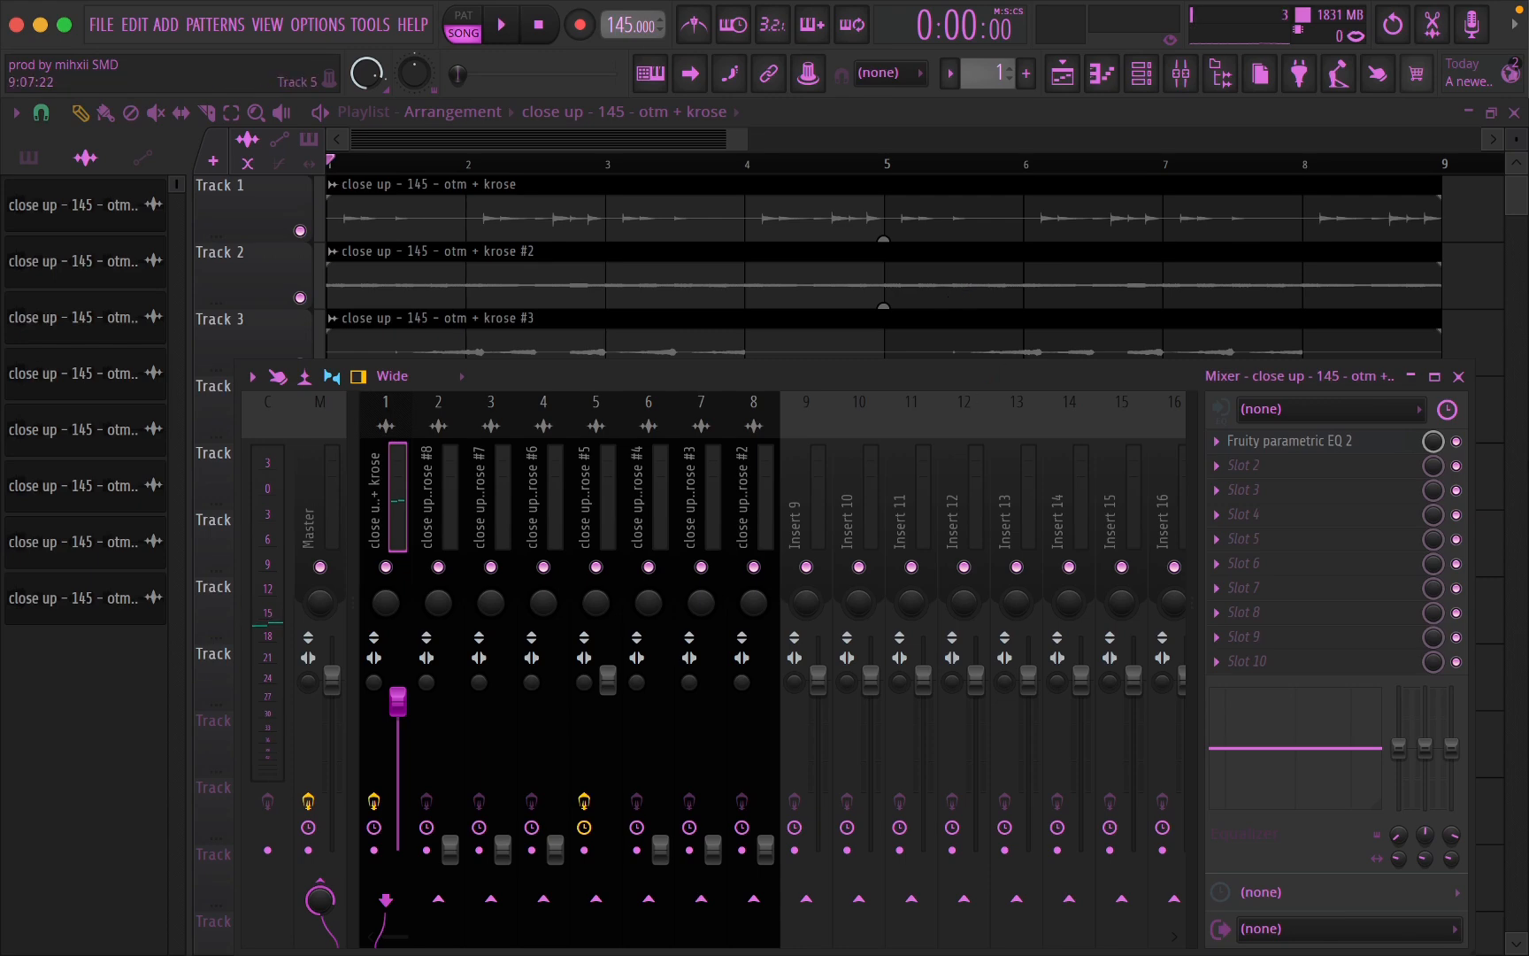
- Add Fruity Chorus to the second effect slot of mixer track 1 and lower its mix level to about 59% during playback
left_click(1248, 467)
left_click(799, 486)
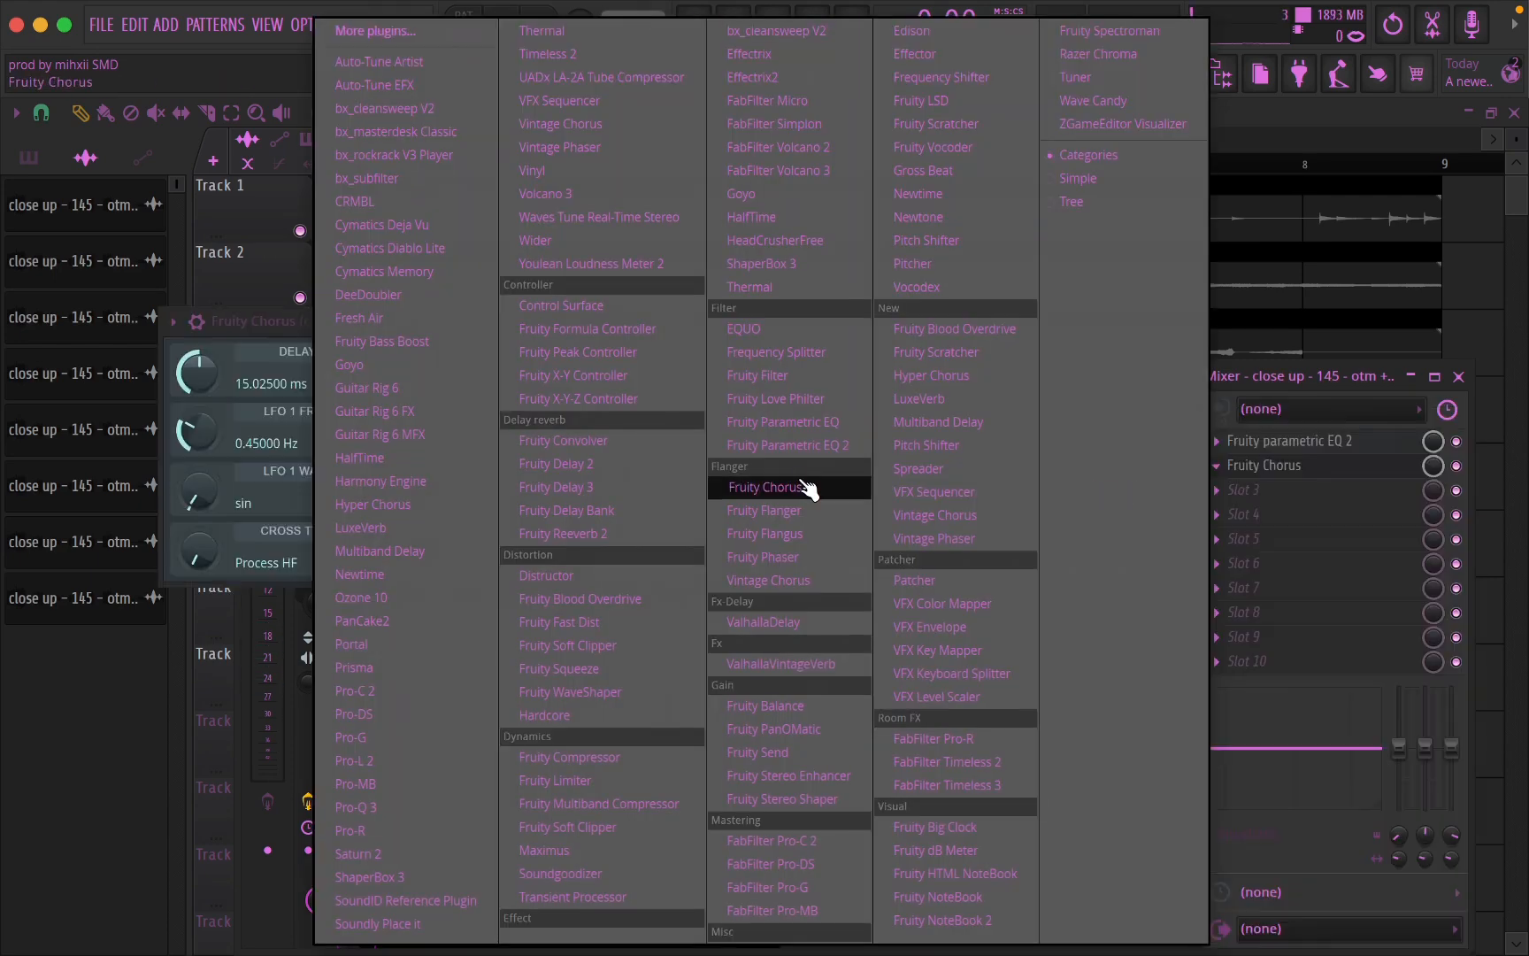
left_click(751, 315)
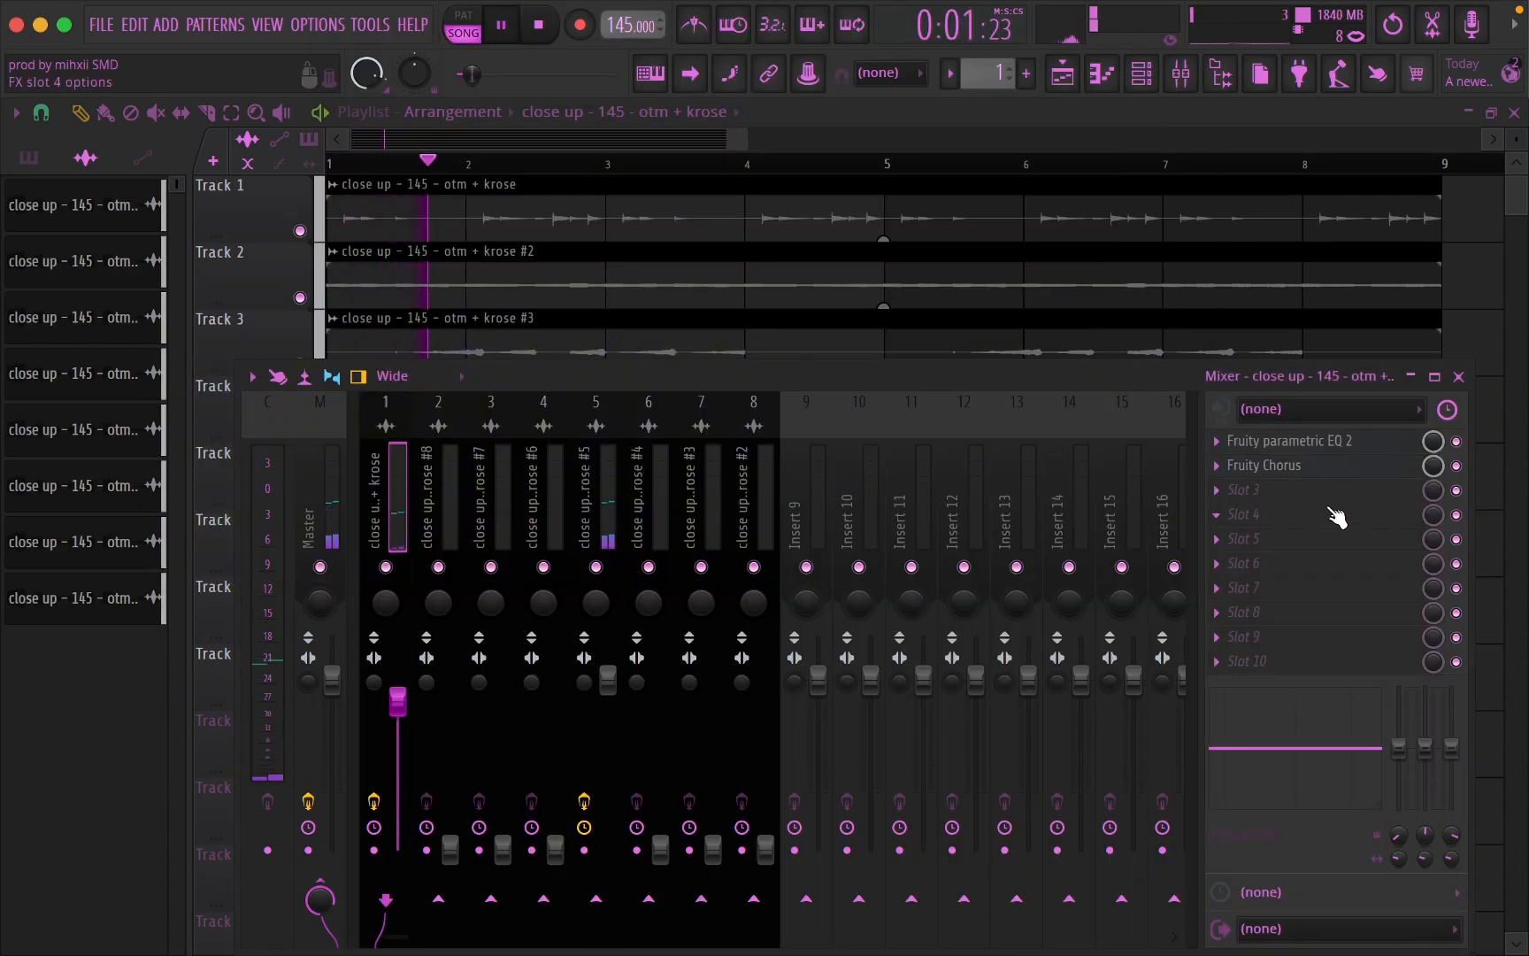
left_click_drag(1433, 465, 1433, 455)
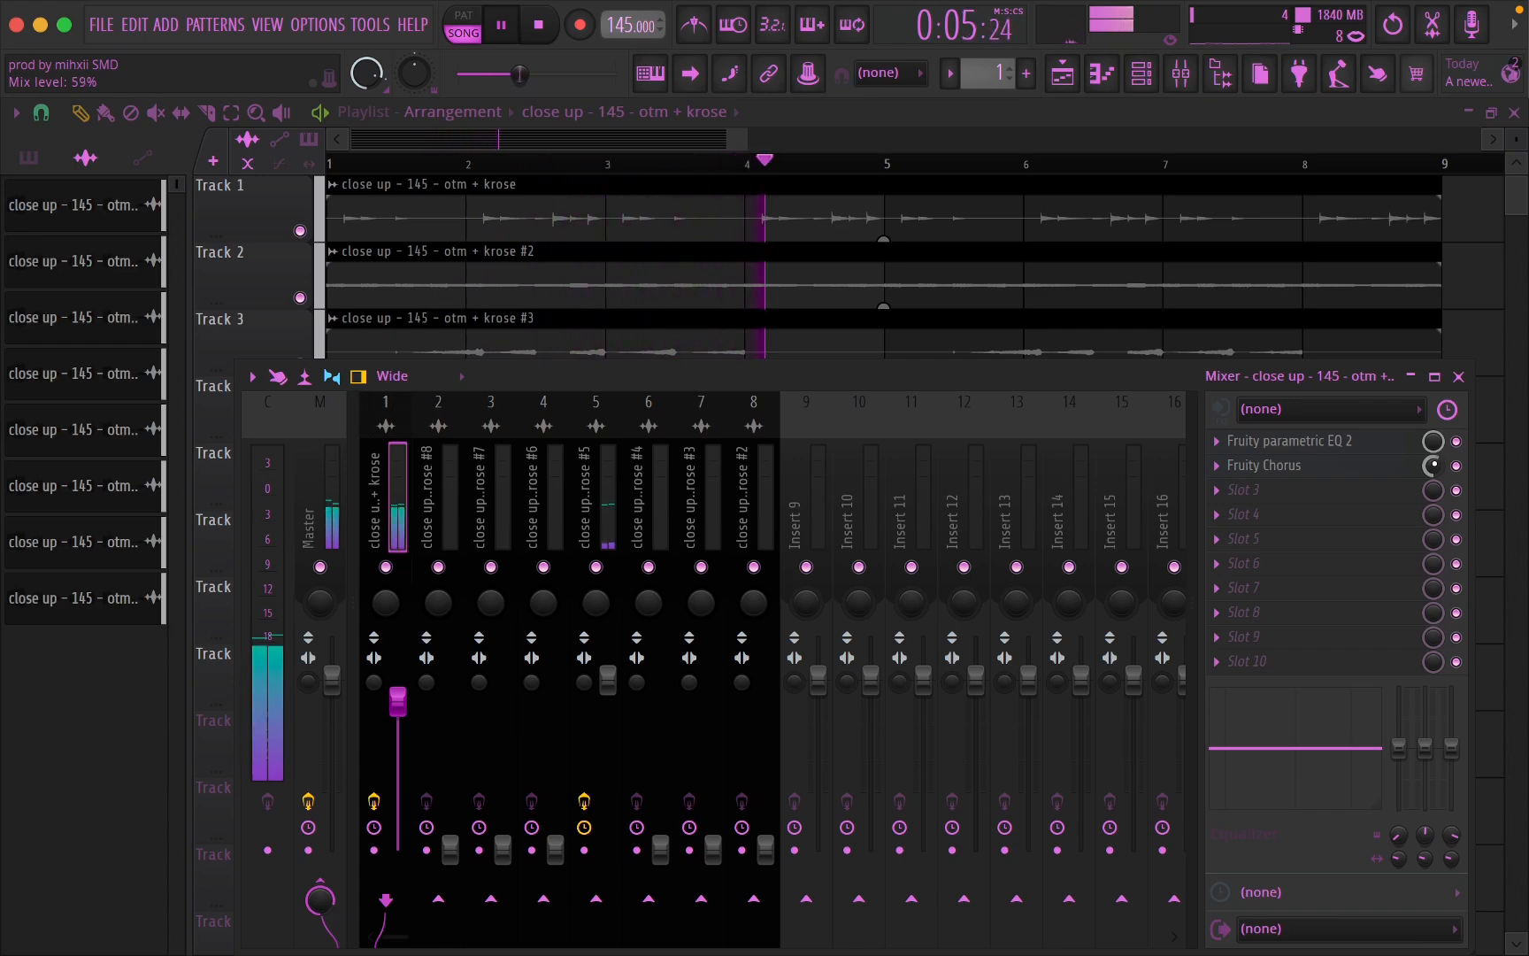
- Add Portal to the third effect slot of mixer track 1, load the HUSH preset and set its dry/wet to 46%
left_click(1271, 492)
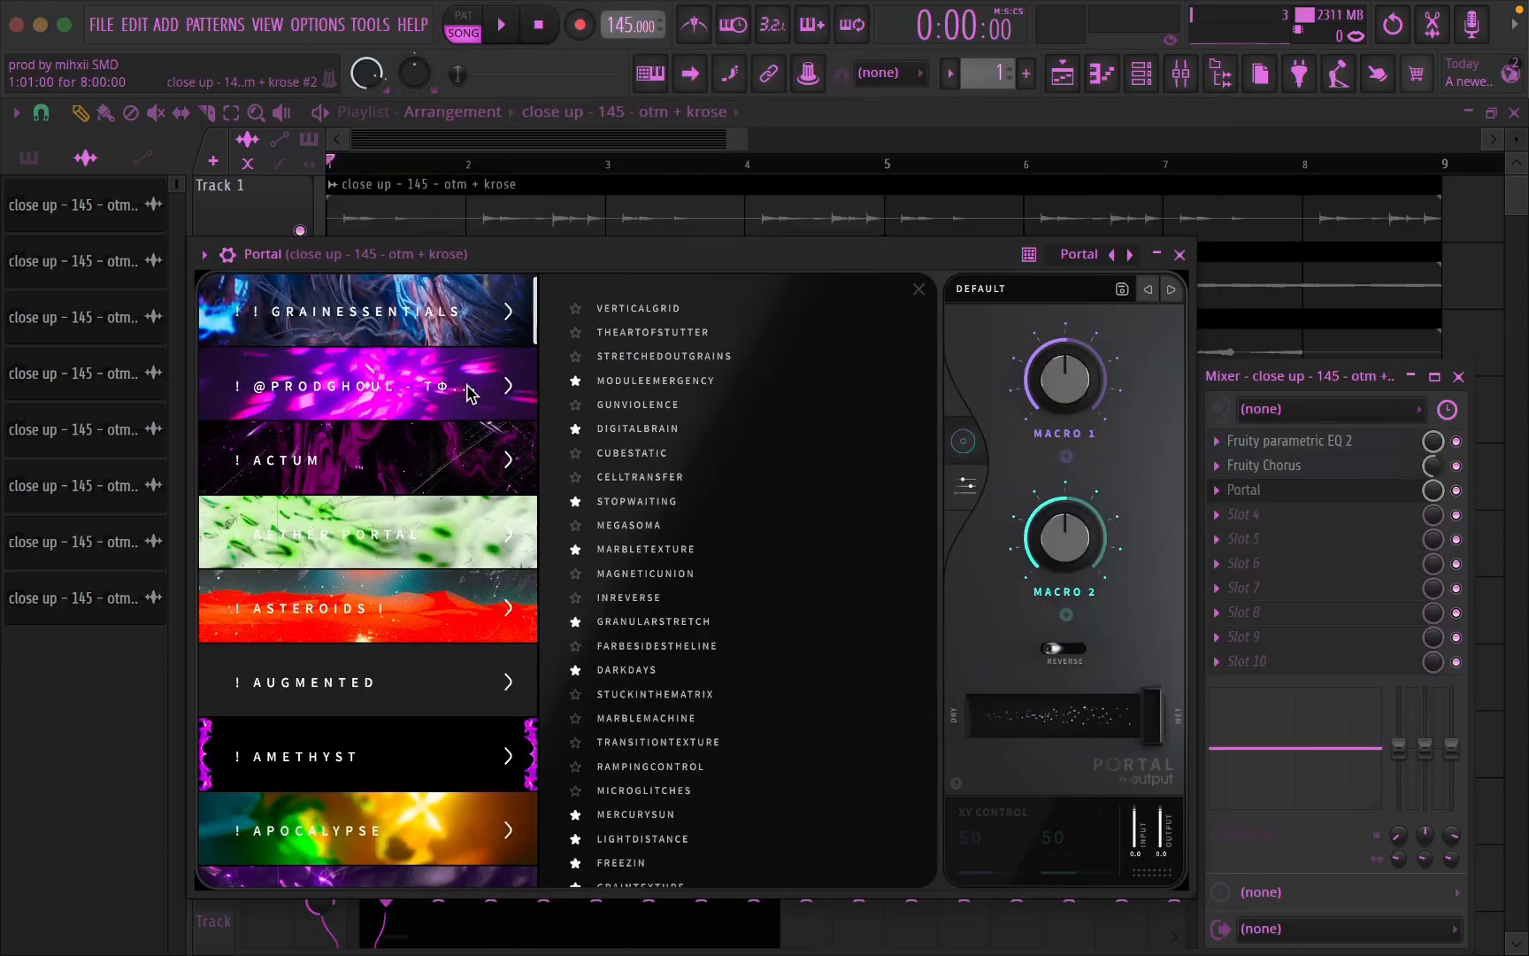
left_click(469, 388)
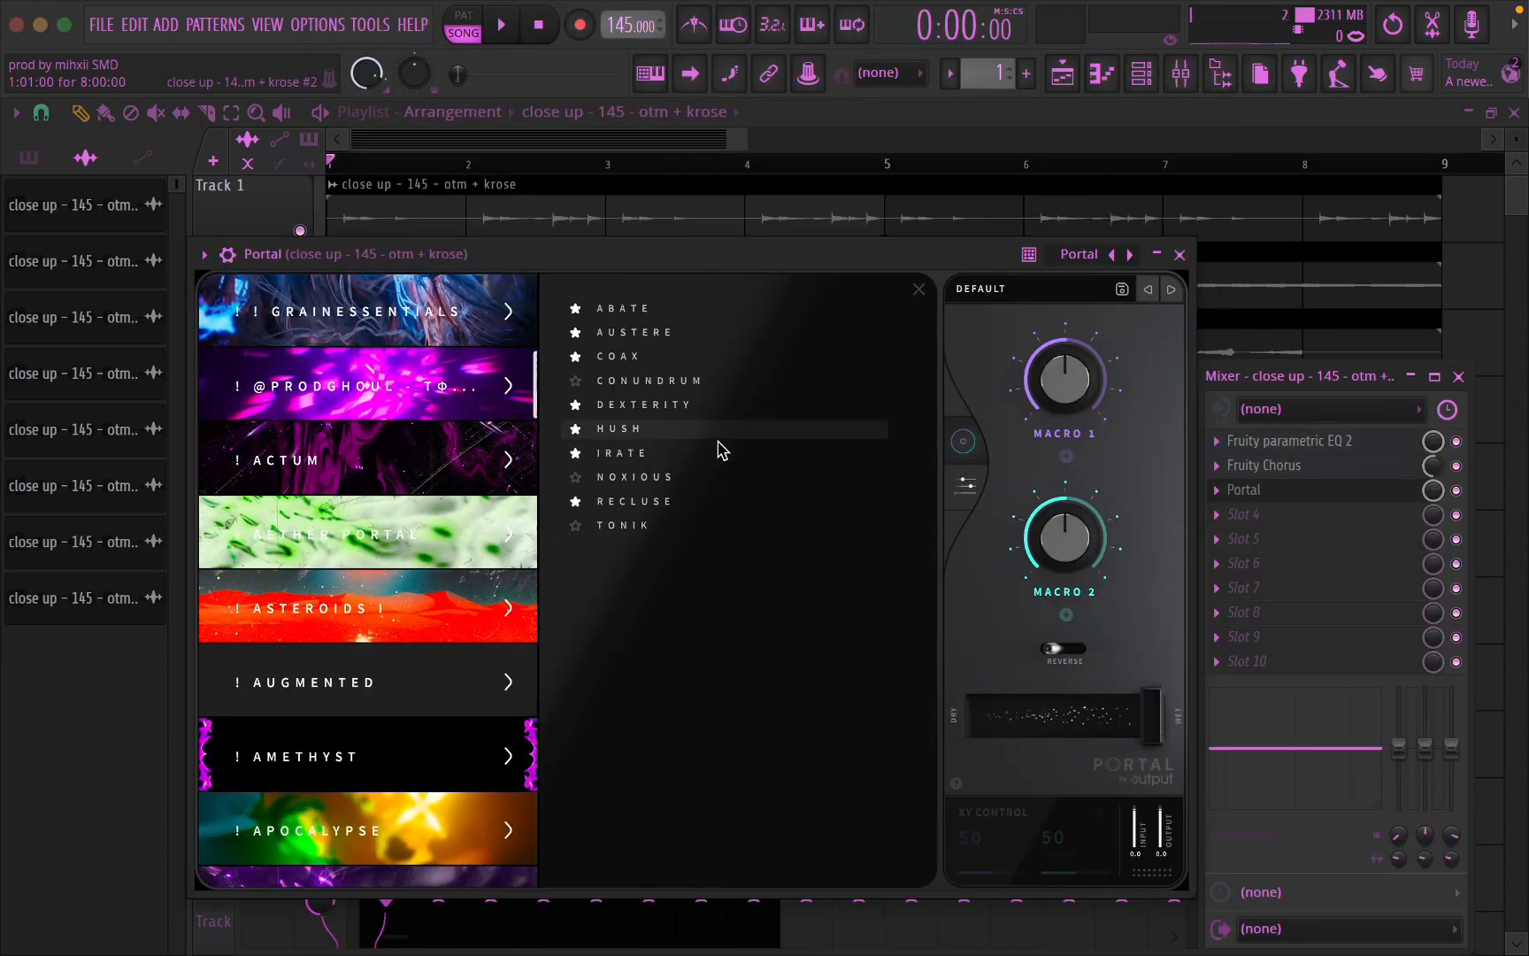
left_click(719, 434)
key("space")
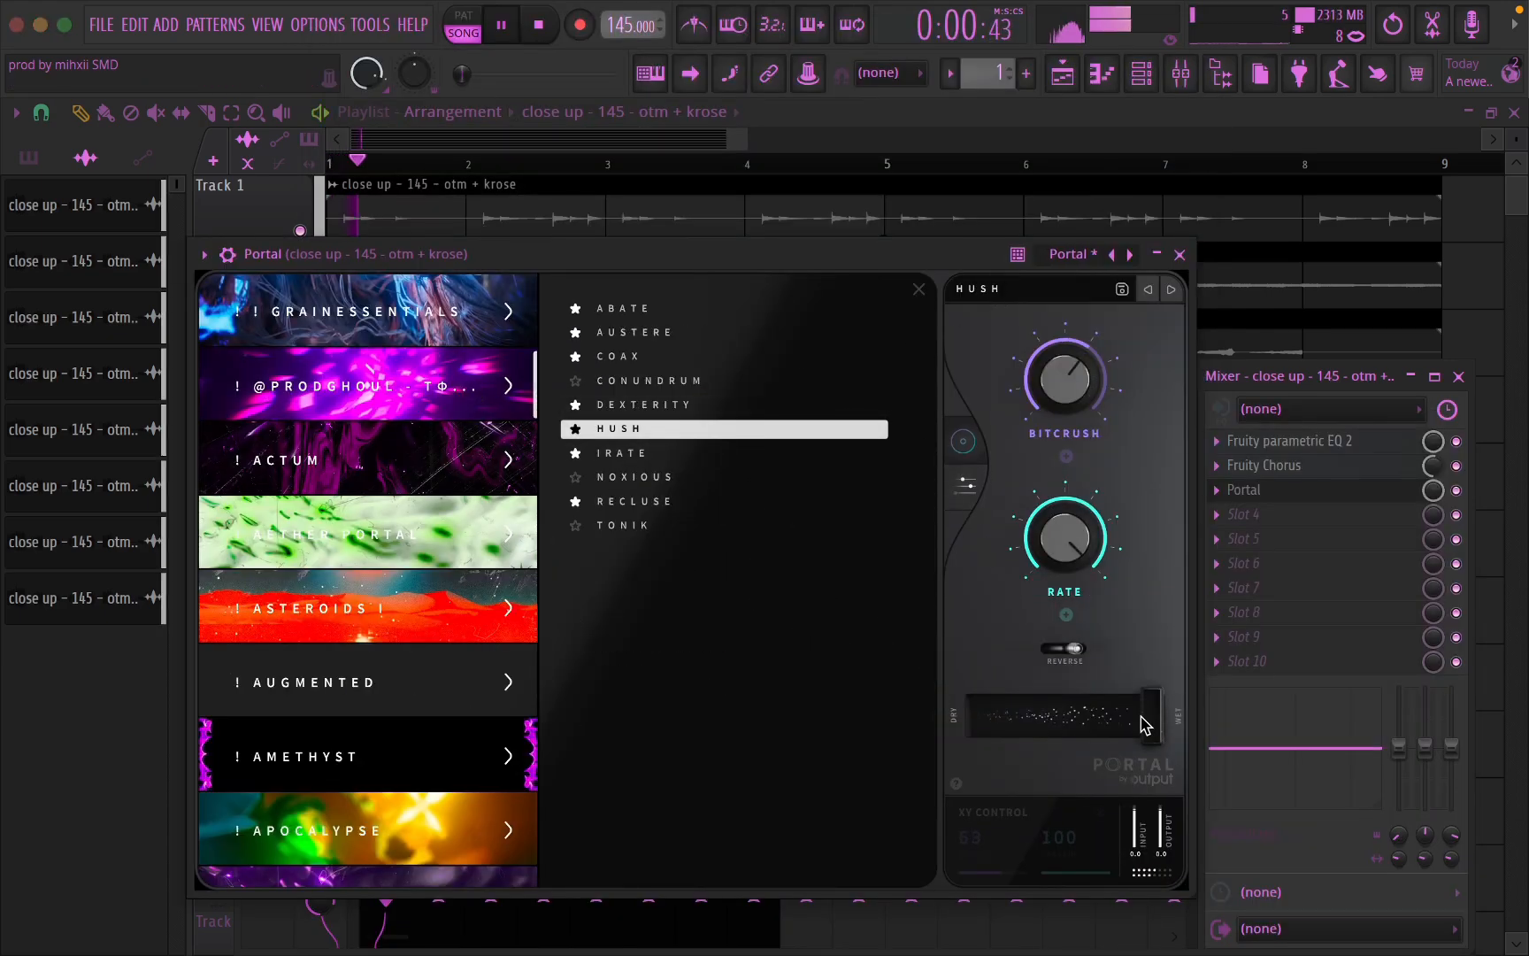
left_click_drag(1146, 724, 1058, 733)
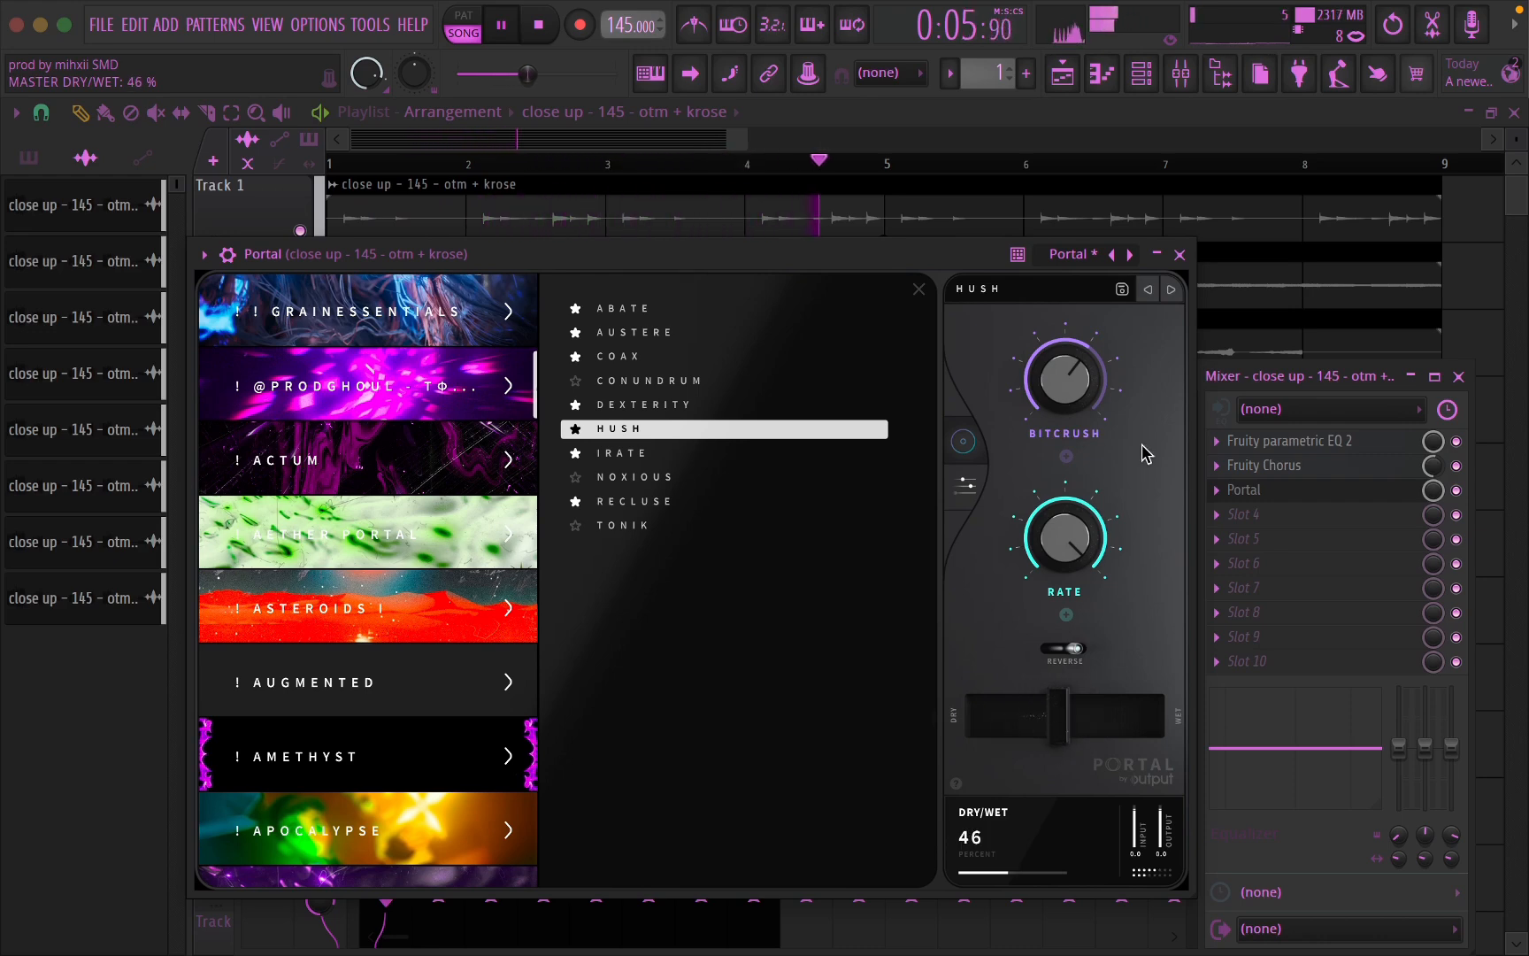
left_click(1180, 254)
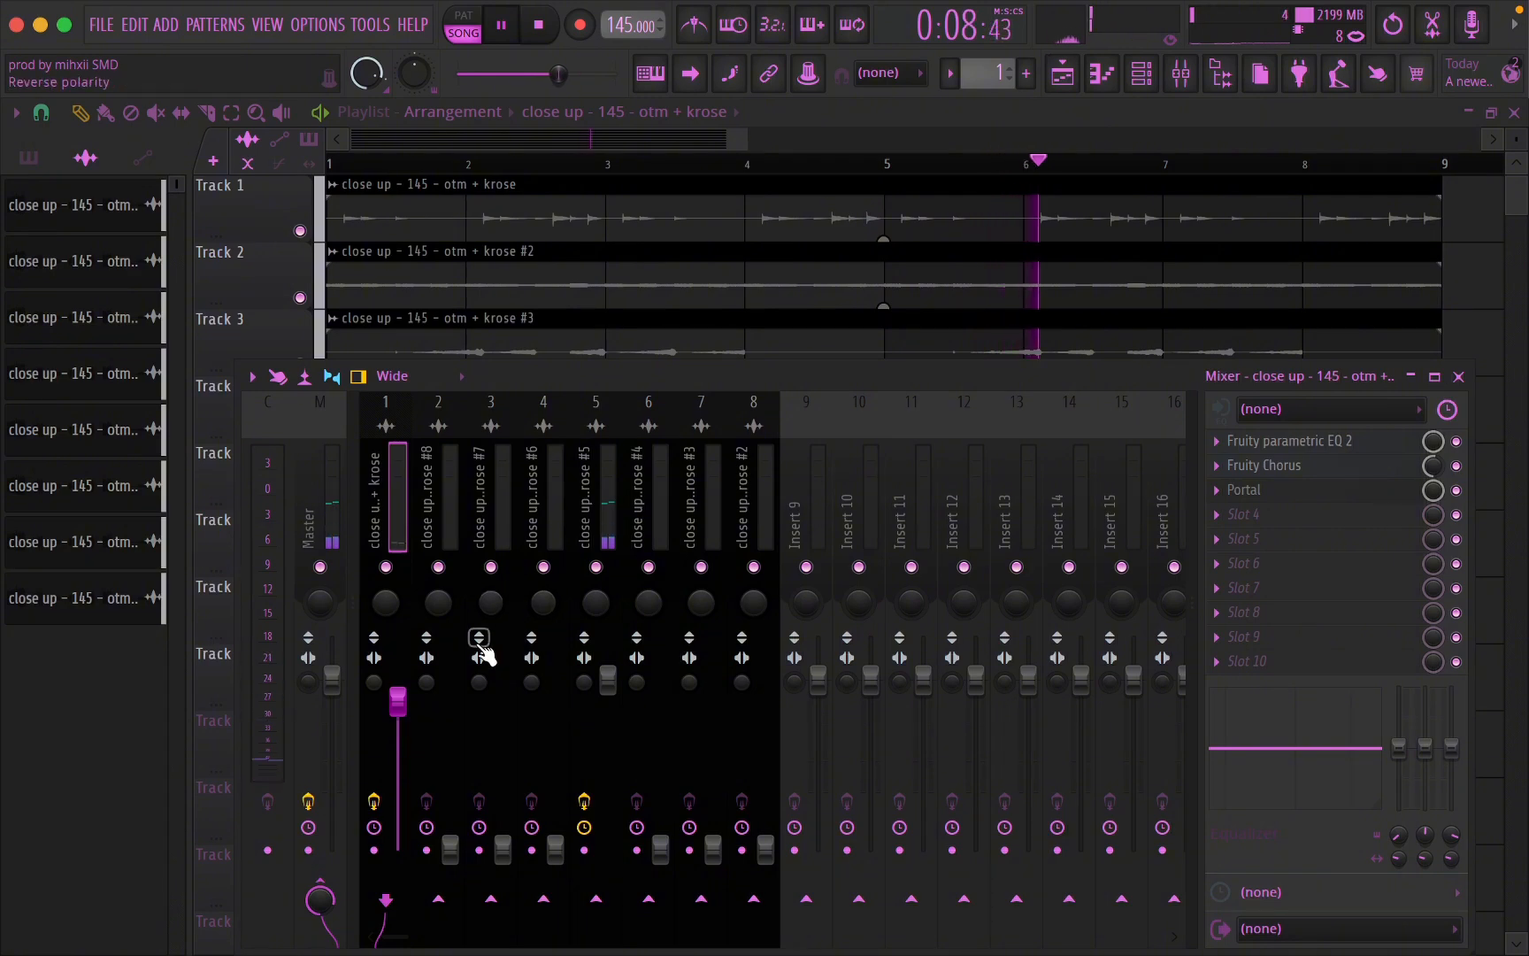
- Rebalance the two stems by ear, raising track 1's fader to just below the default level and lowering track 5's clearly below it
left_click_drag(397, 700, 398, 680)
left_click_drag(608, 679, 607, 710)
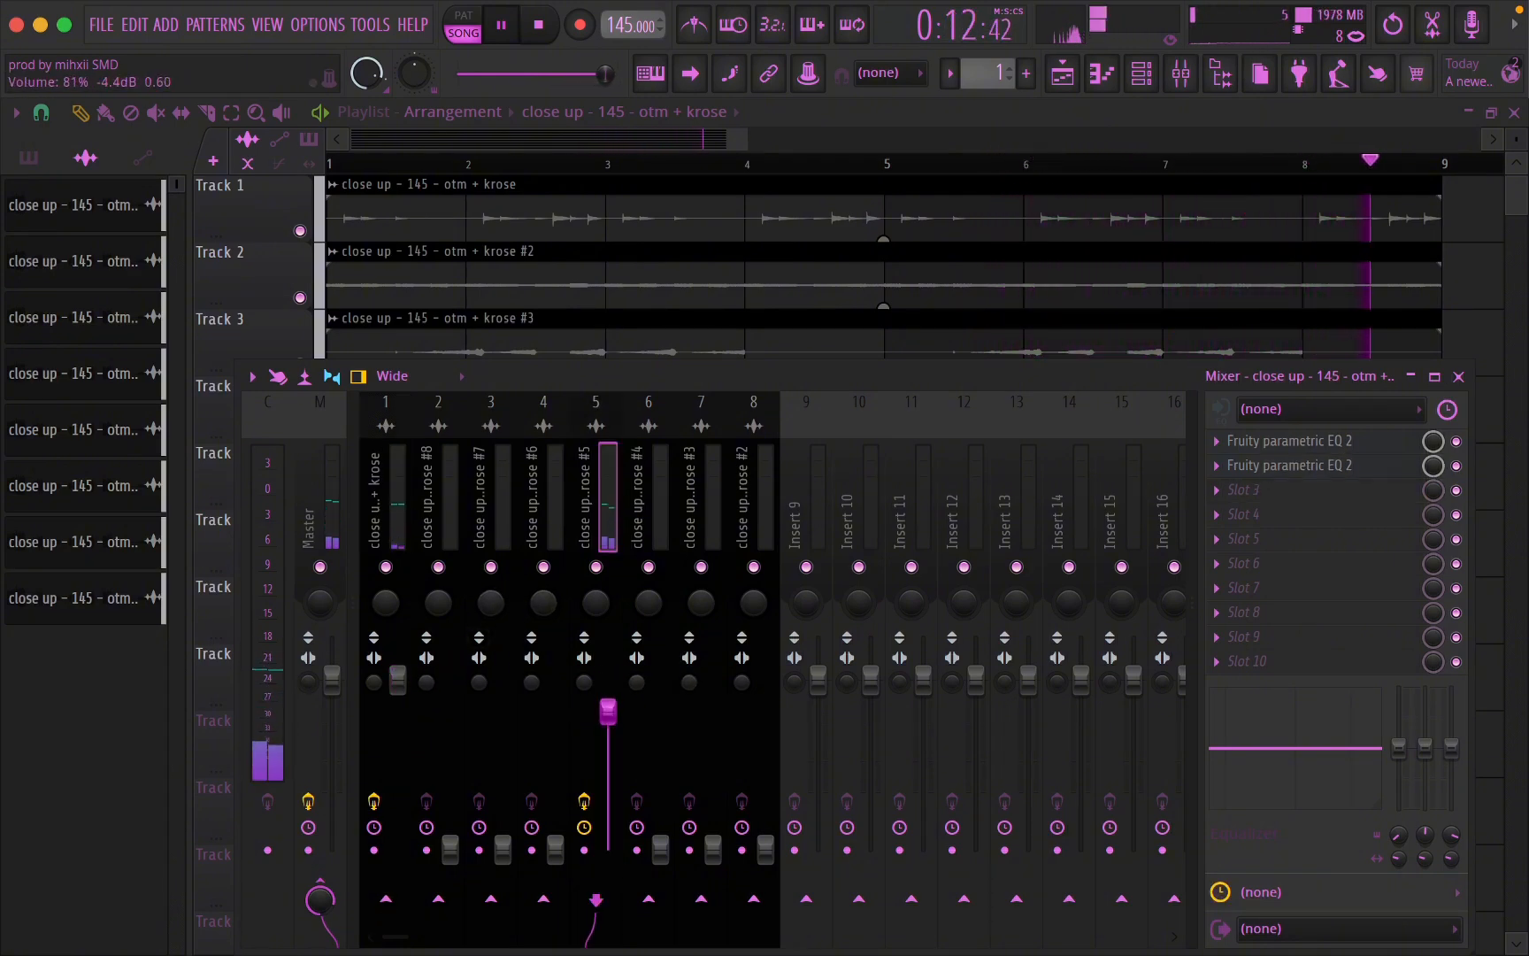
left_click(397, 683)
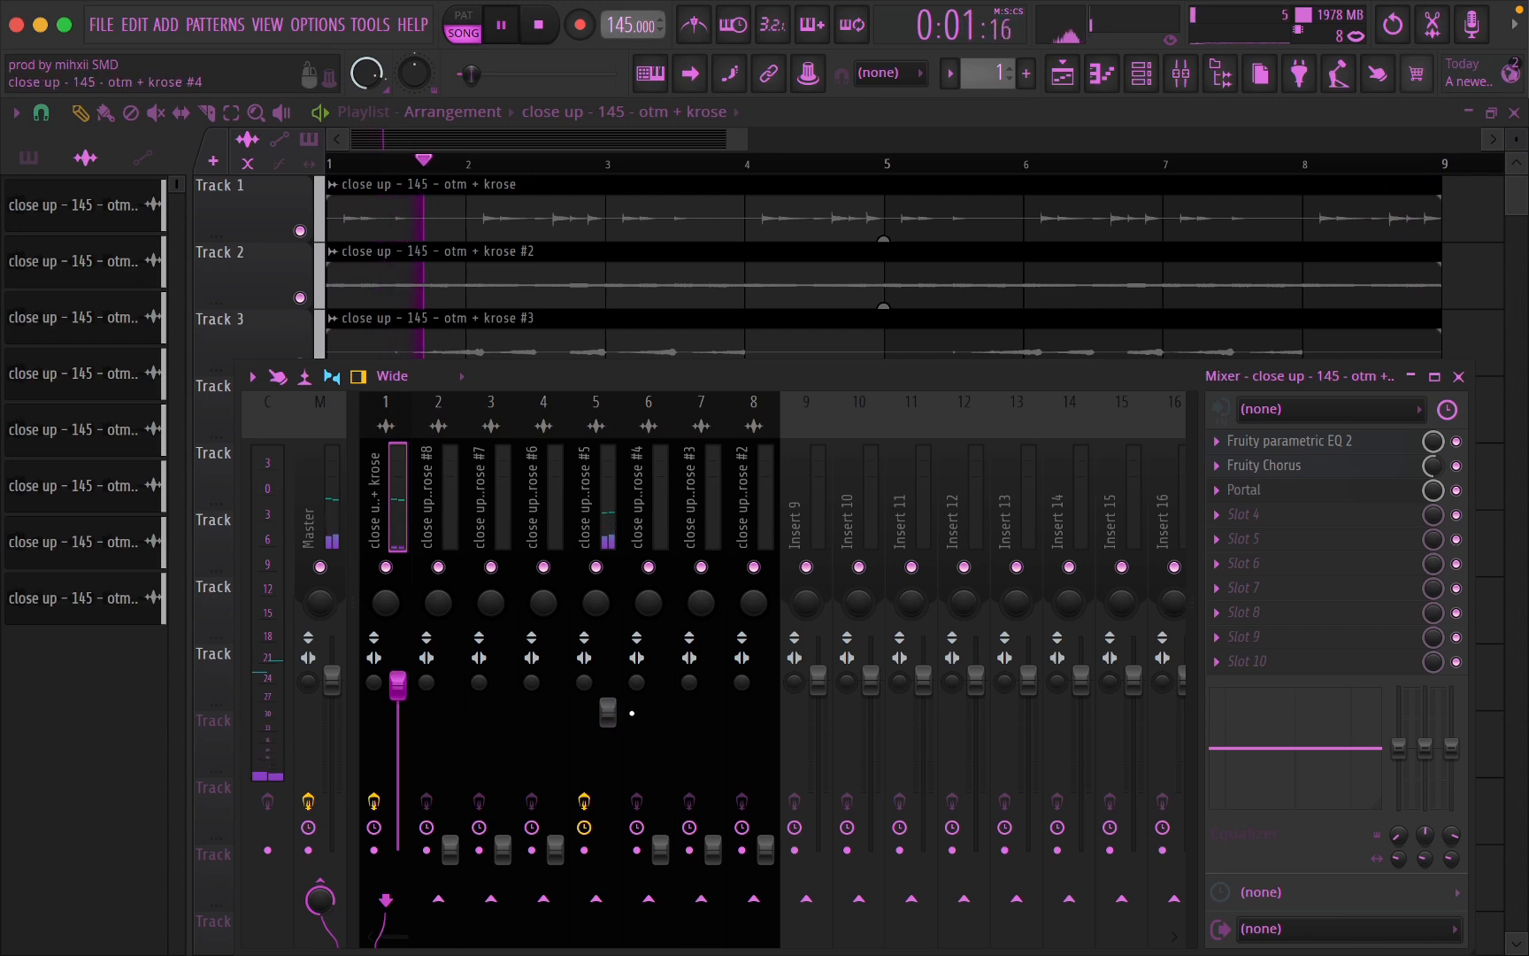
left_click(608, 710)
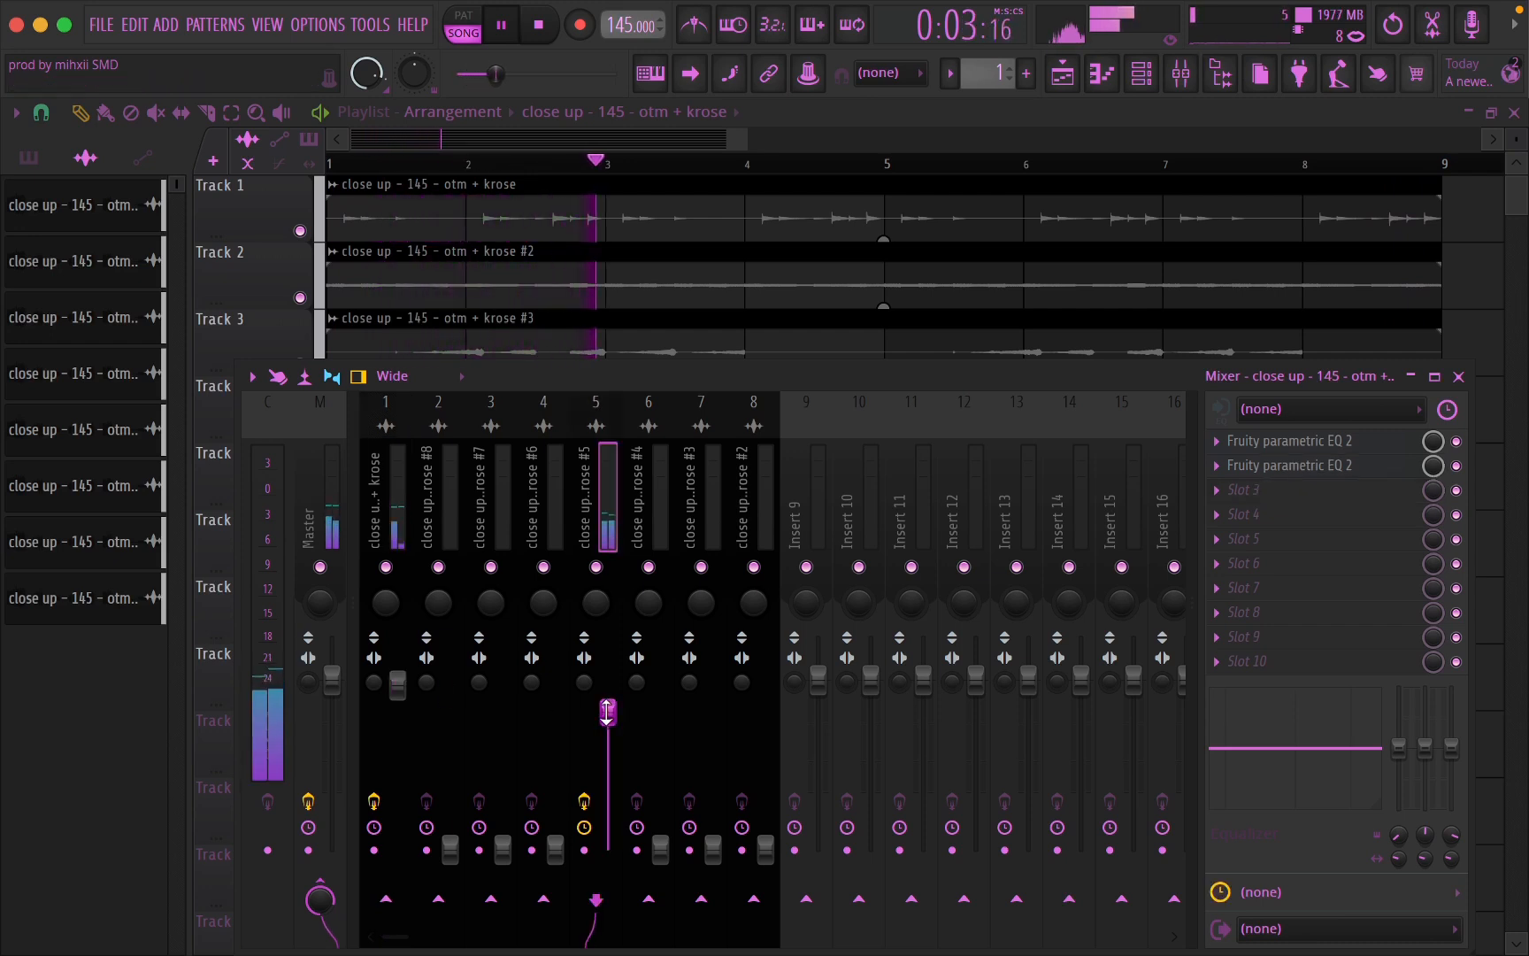
key("space")
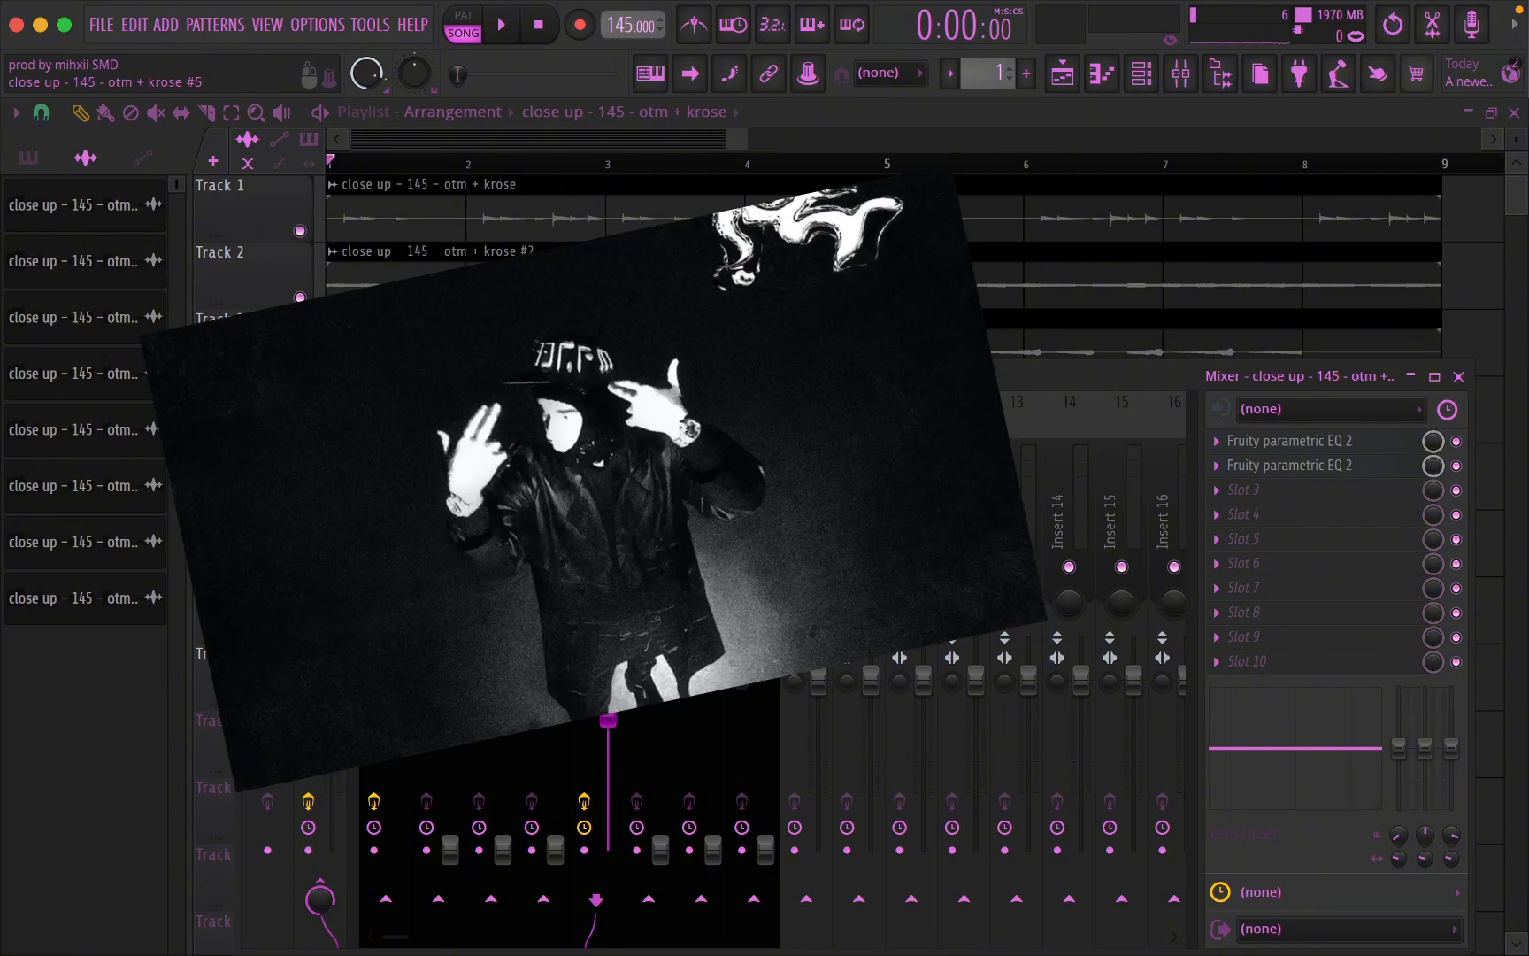
- Bring the stem on mixer track 8 into the mix during playback, raising its fader to about the default level
left_click(772, 771)
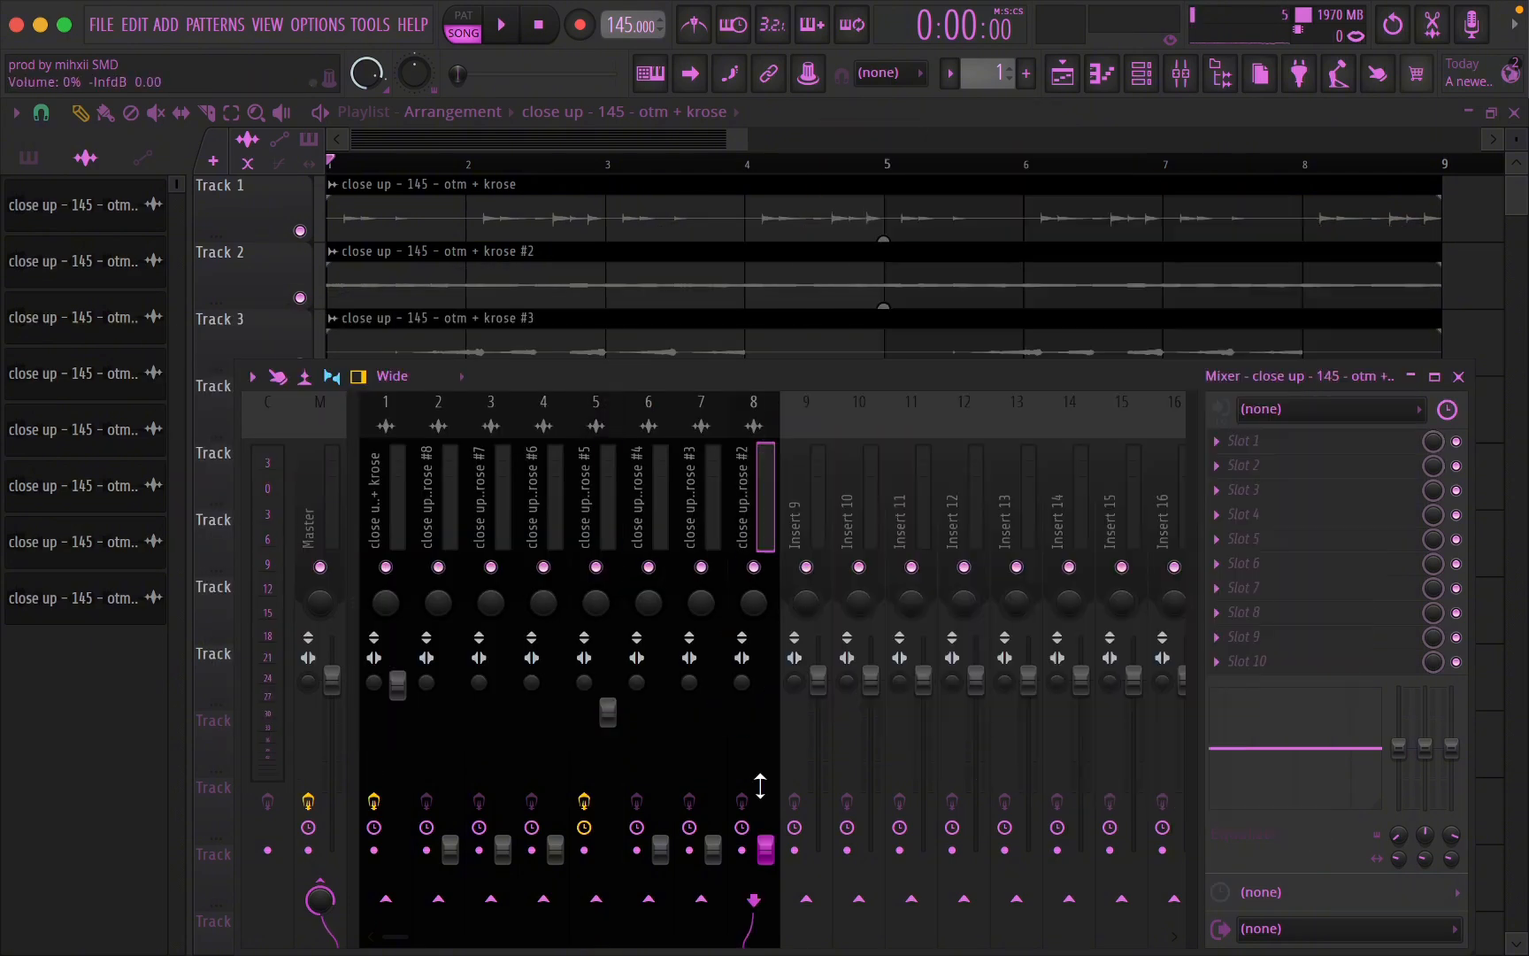
left_click(595, 522)
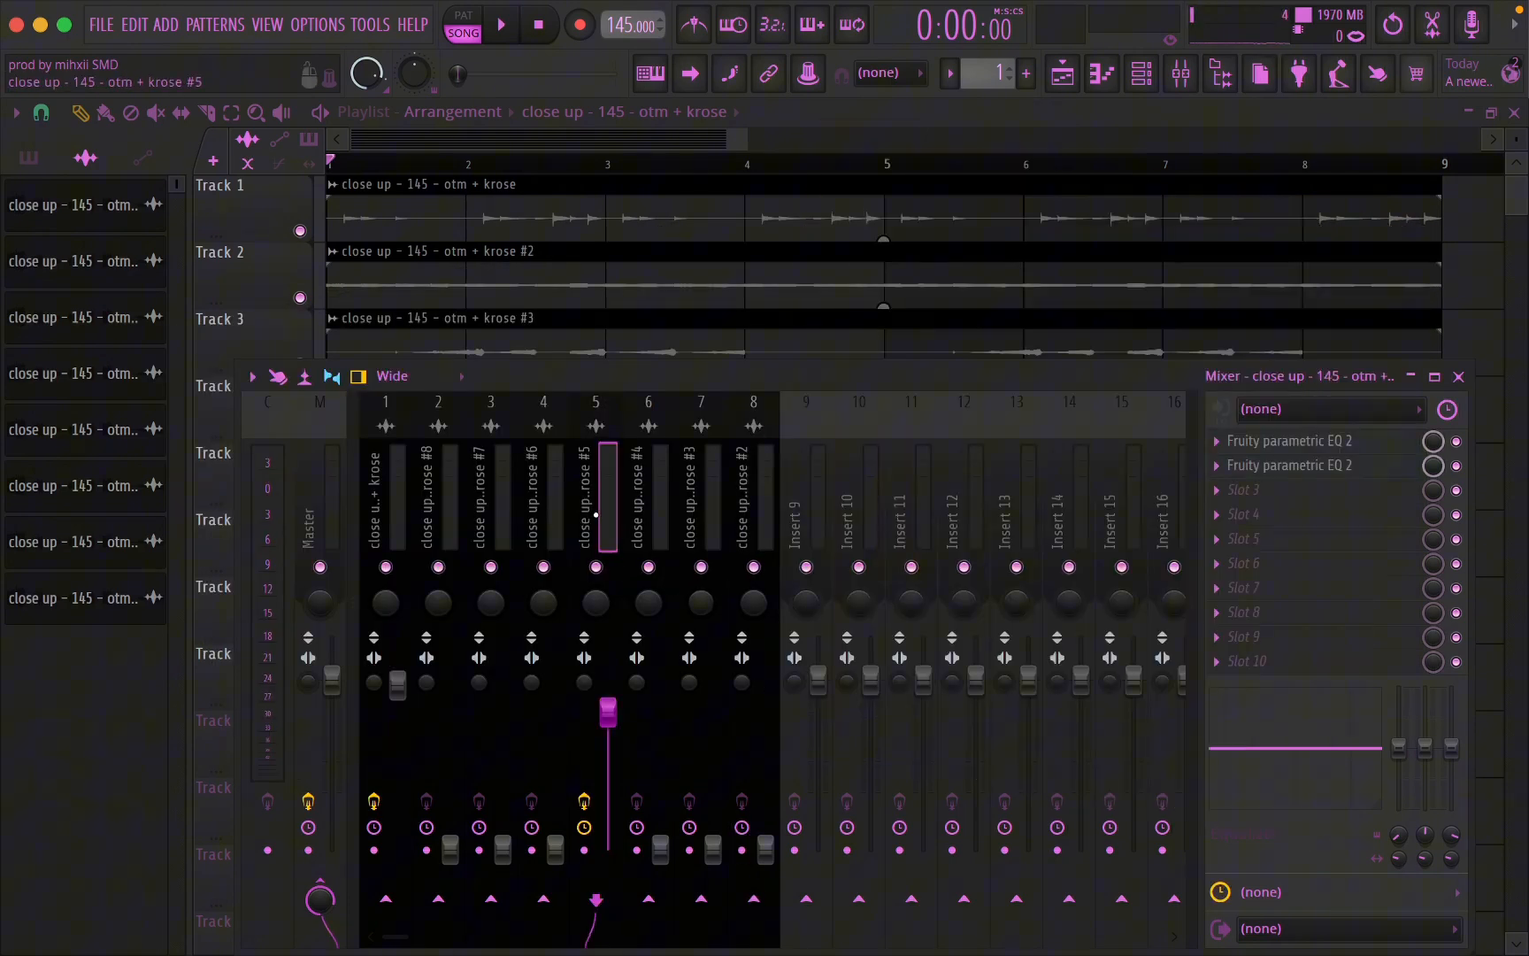
left_click(740, 497)
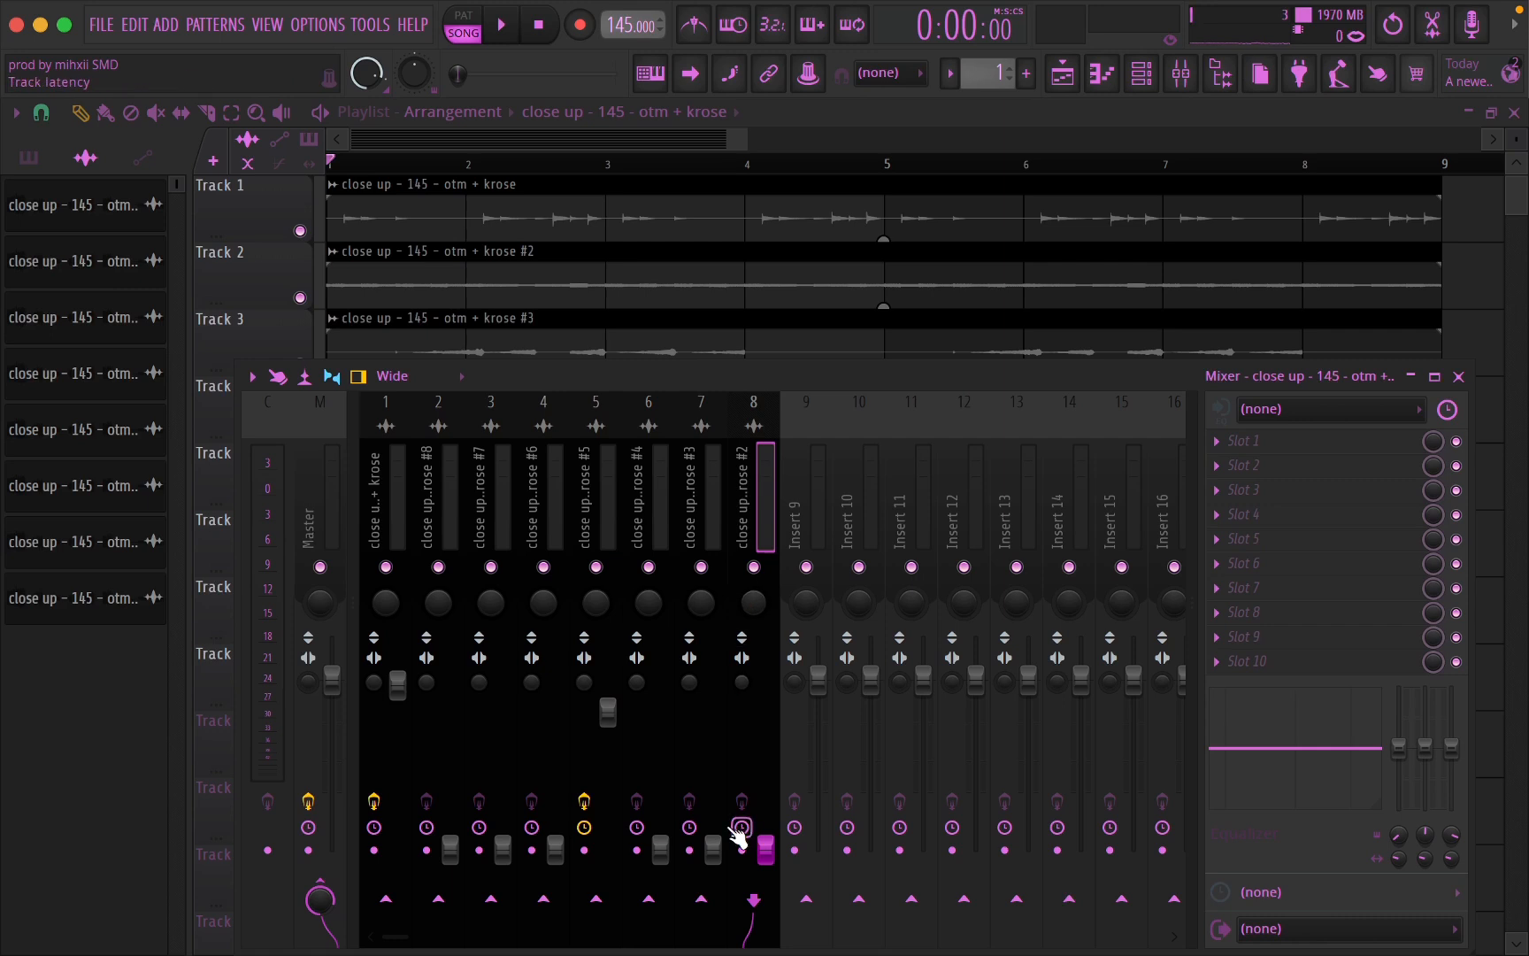
left_click(387, 478)
key("space")
key("space")
left_click_drag(769, 848, 767, 683)
key("space")
key("space")
- On track 8, add Fruity parametric EQ 2 with the 20Hz + 18kHz cut preset, raise the high-pass and pull down the softened low-pass
left_click(1252, 442)
left_click(780, 444)
left_click(774, 228)
left_click(827, 306)
key("space")
left_click_drag(115, 435, 395, 433)
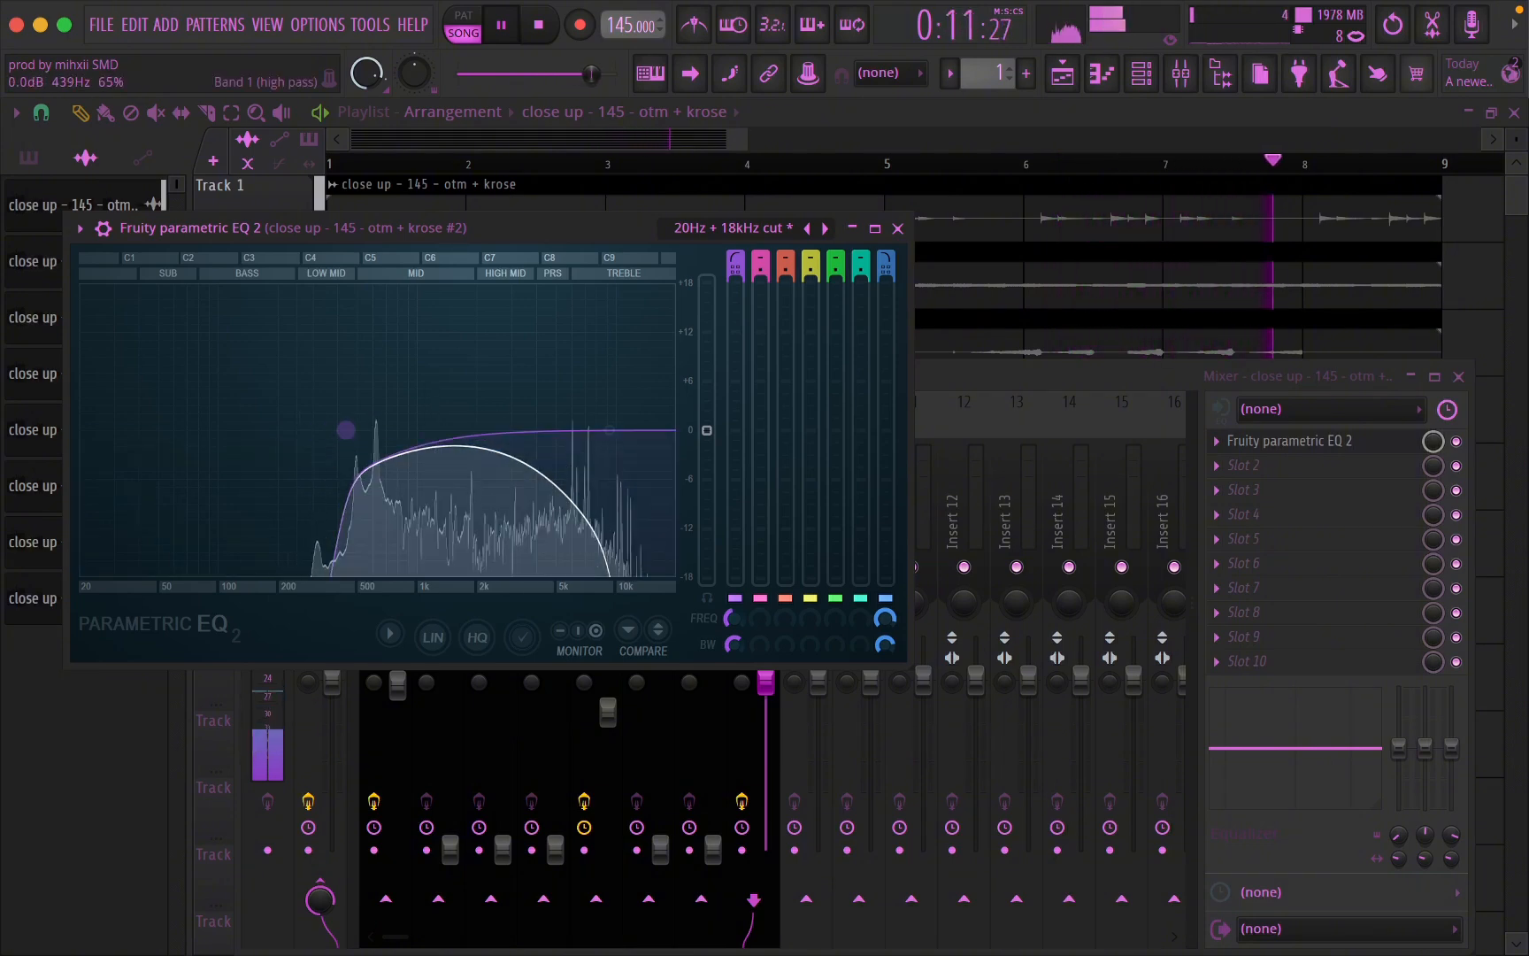
left_click_drag(347, 429, 325, 421)
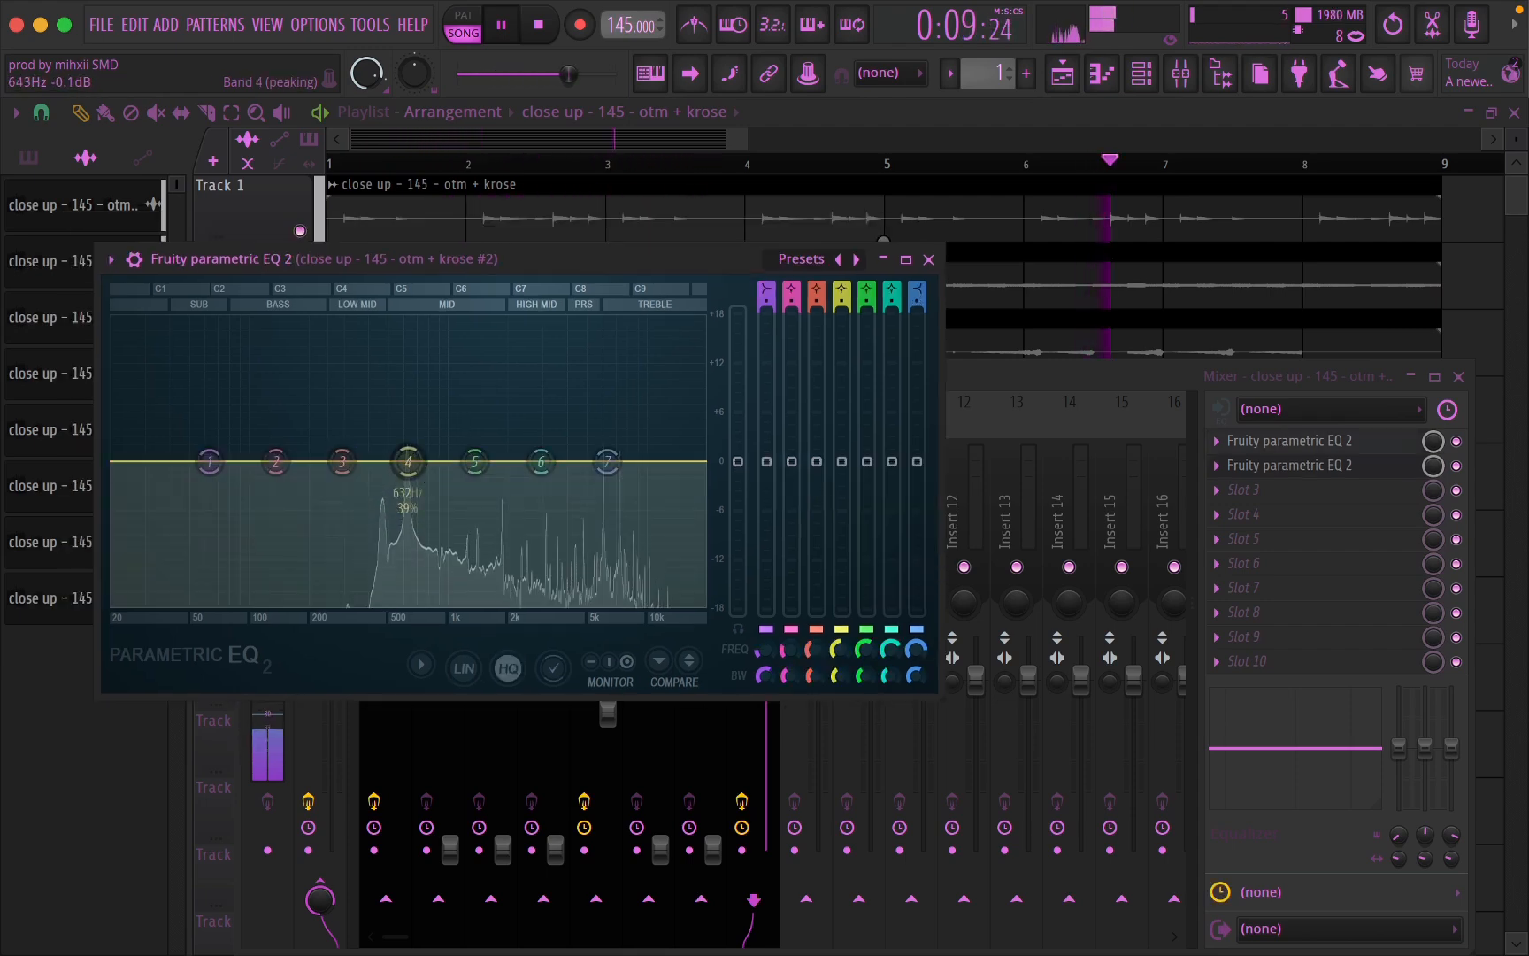
- Dip the area around 637 Hz in track 8's second Fruity parametric EQ 2 and set the first EQ's low-pass to about 6.4 kHz
left_click_drag(399, 461, 399, 498)
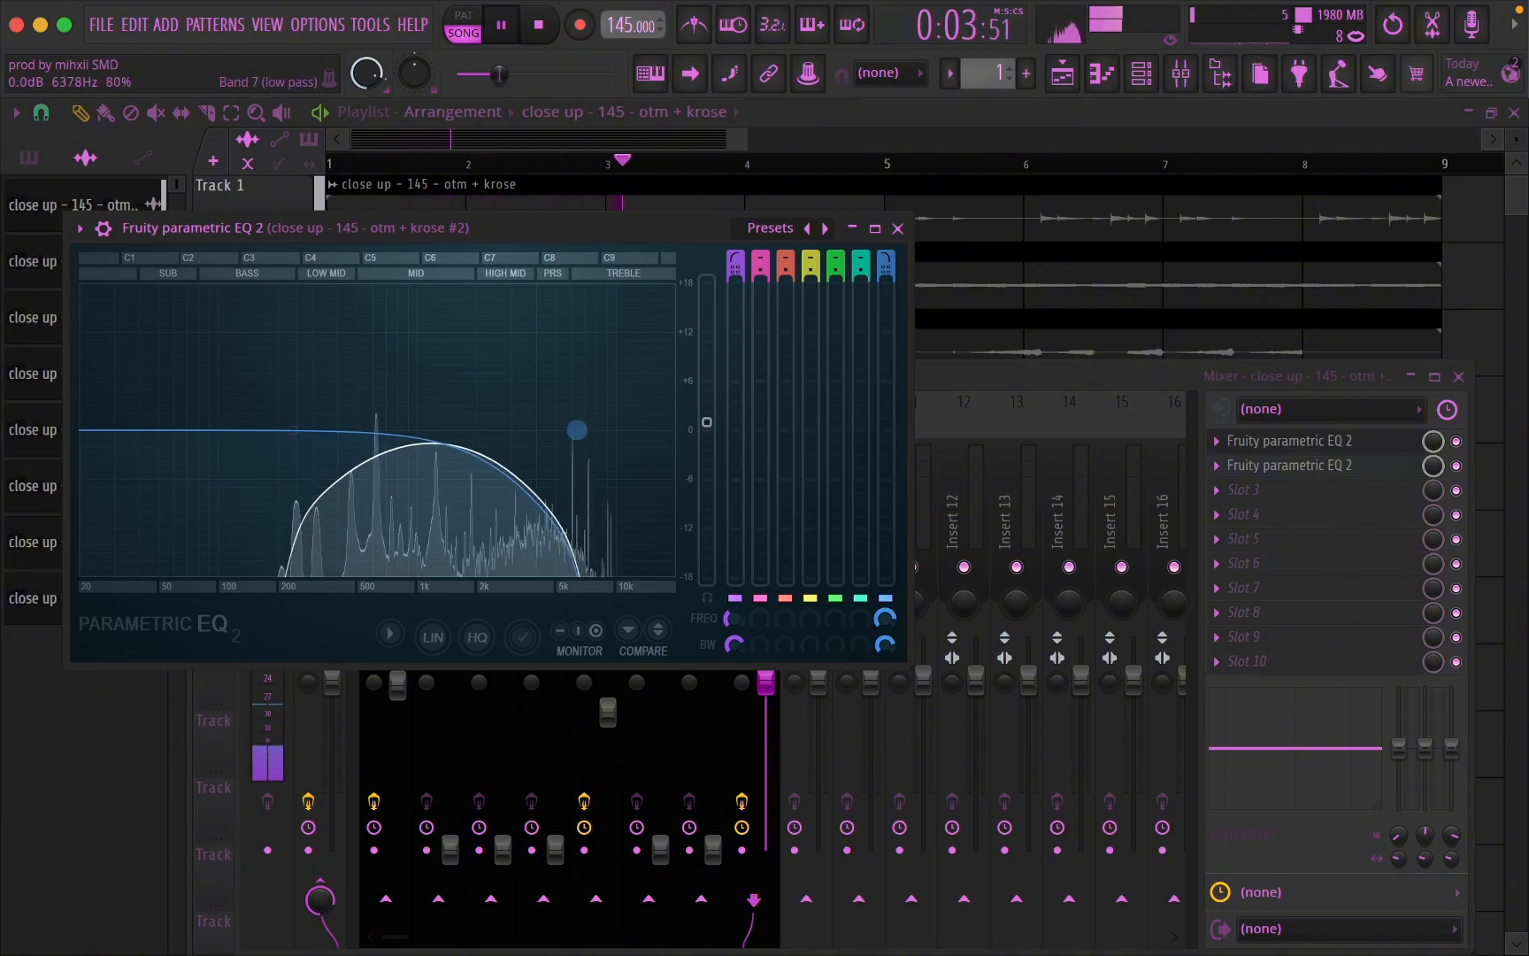
left_click(1465, 469)
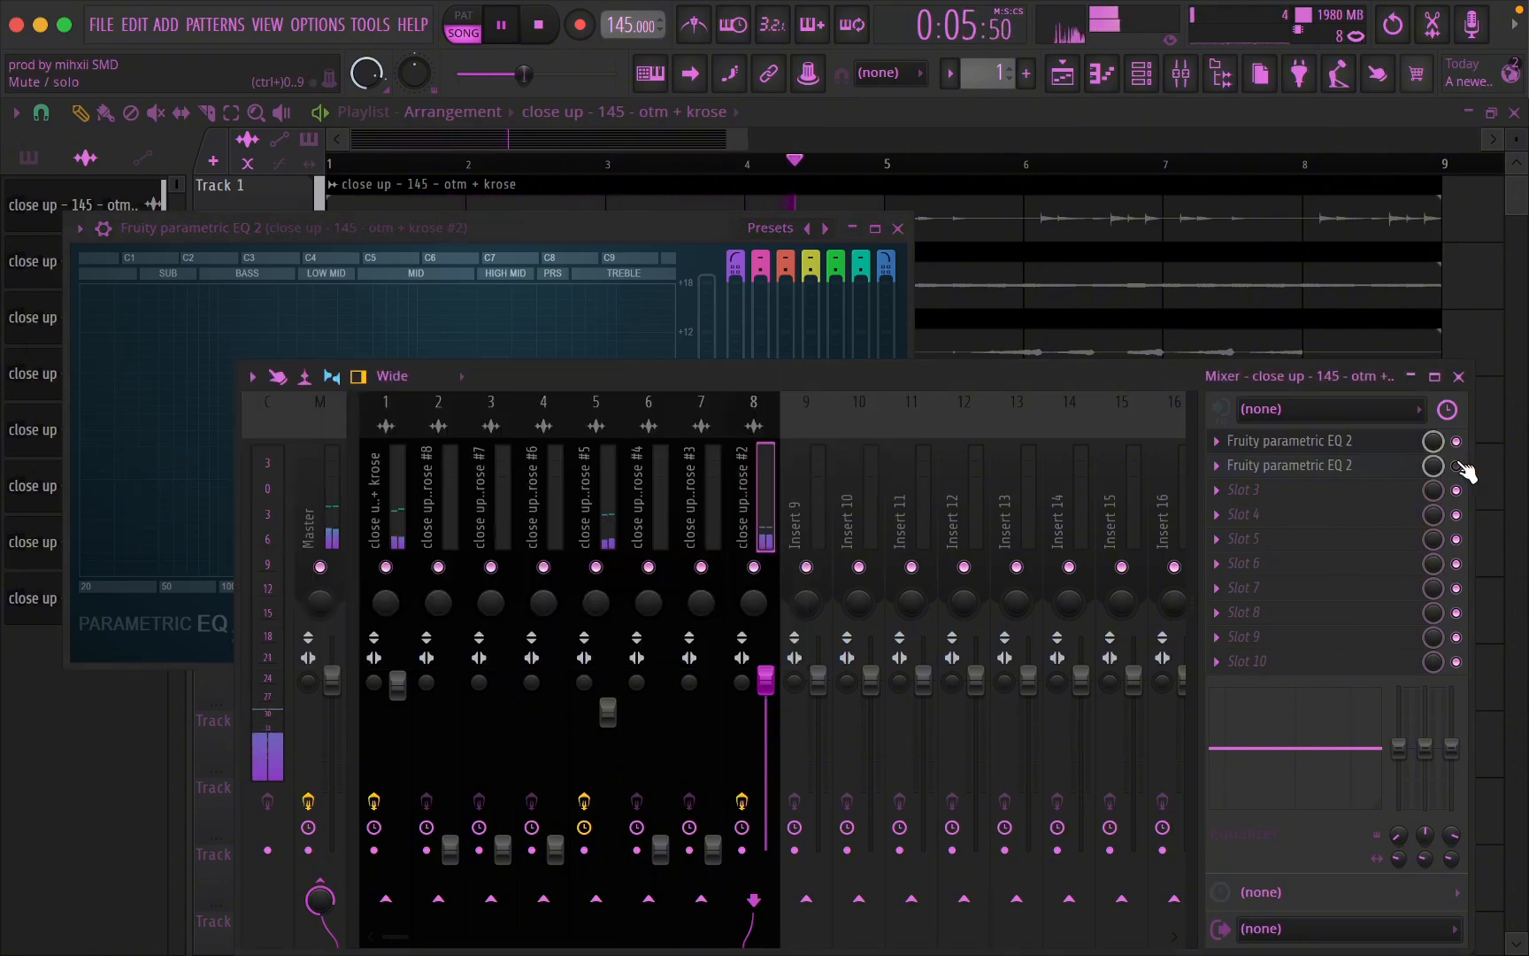
left_click(896, 227)
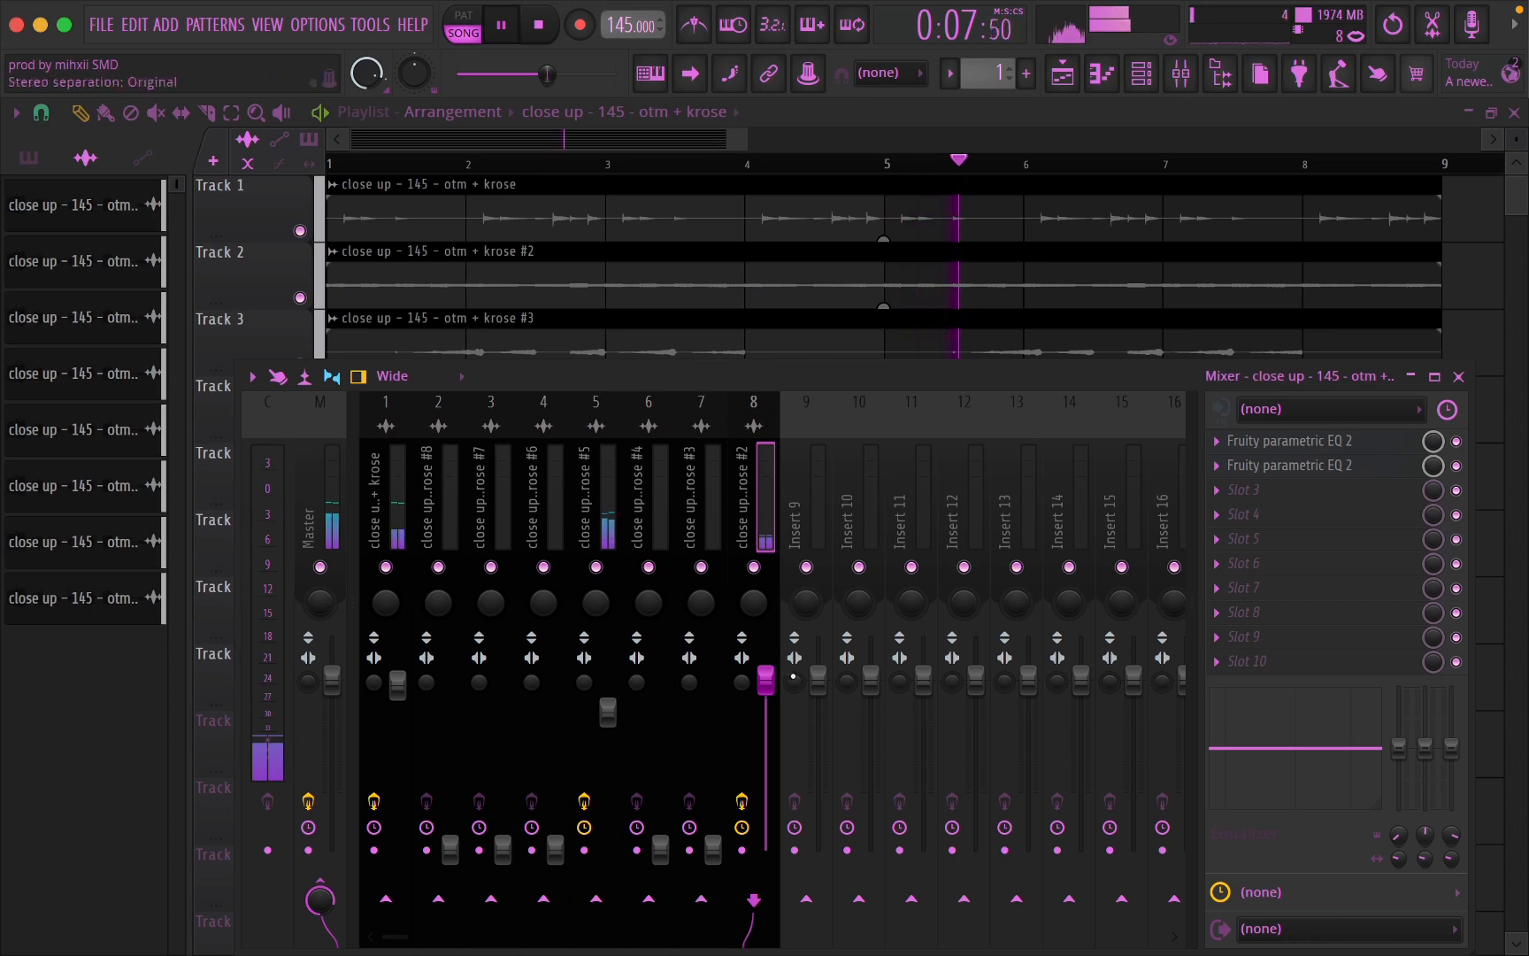
- Fine-tune track 8's fader against the other stems during playback, raising it slightly to about 105%
key("space")
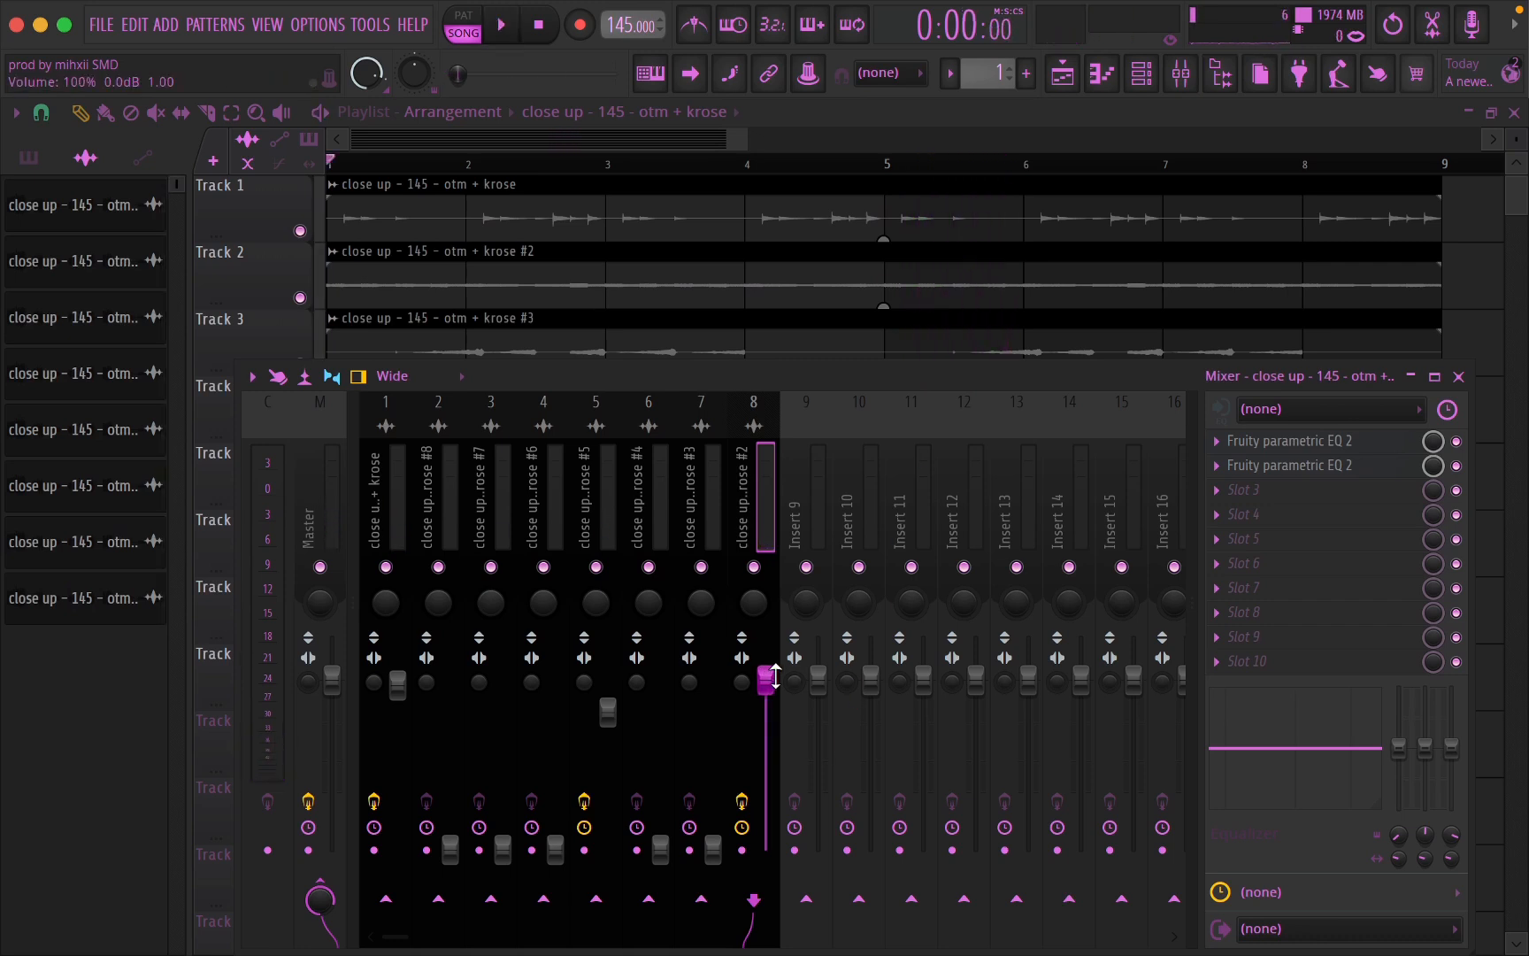
key("space")
left_click_drag(770, 680, 772, 677)
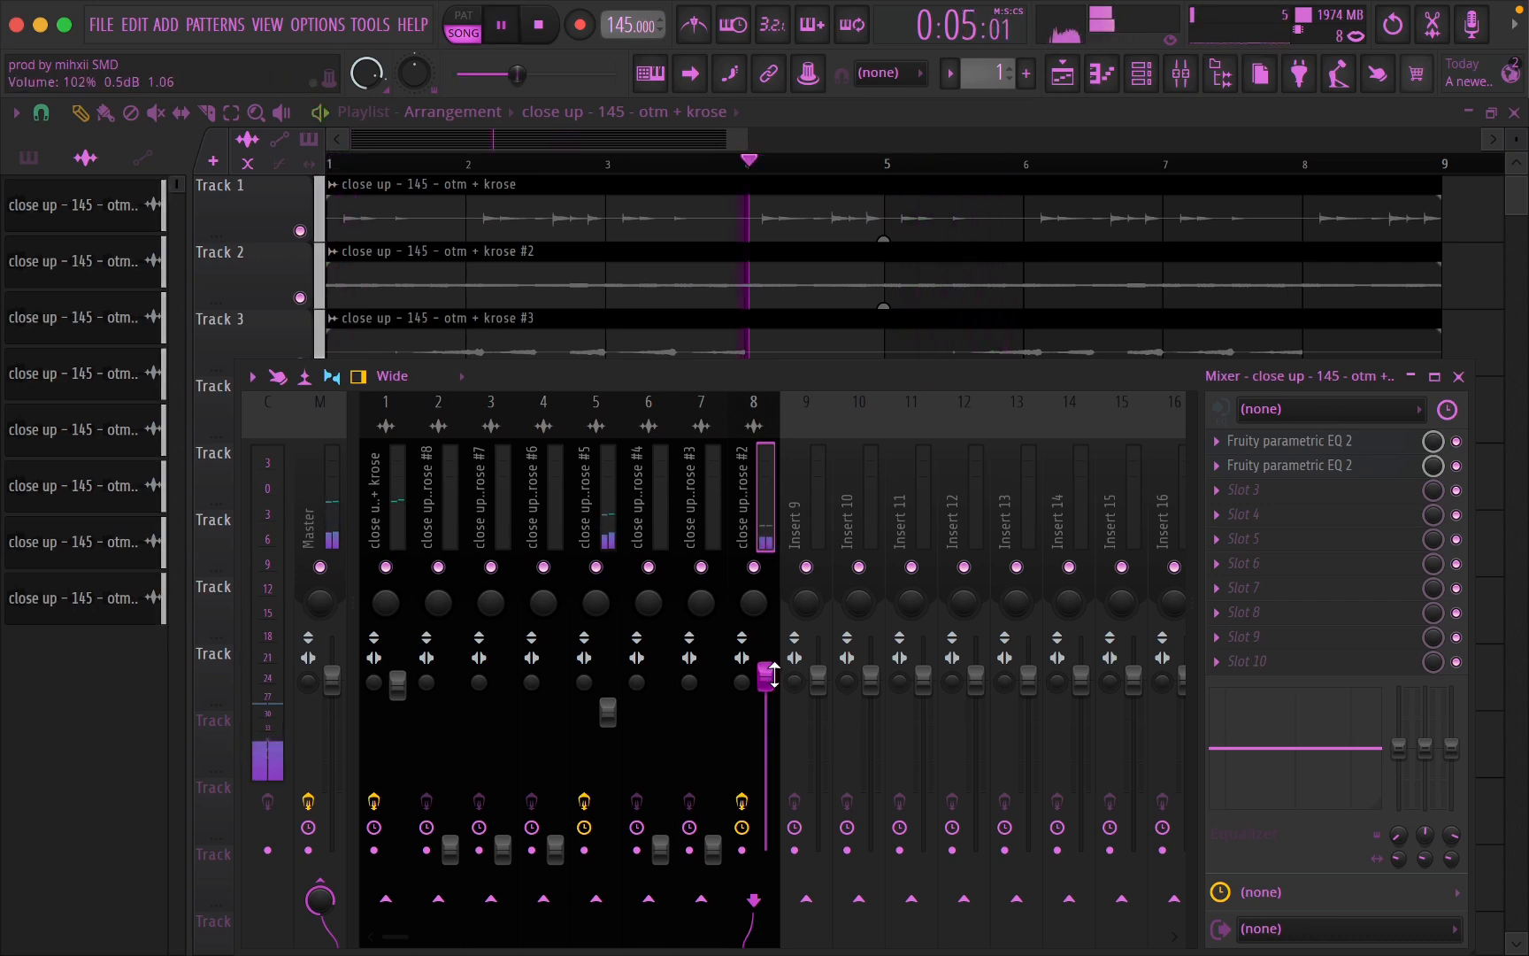
key("space")
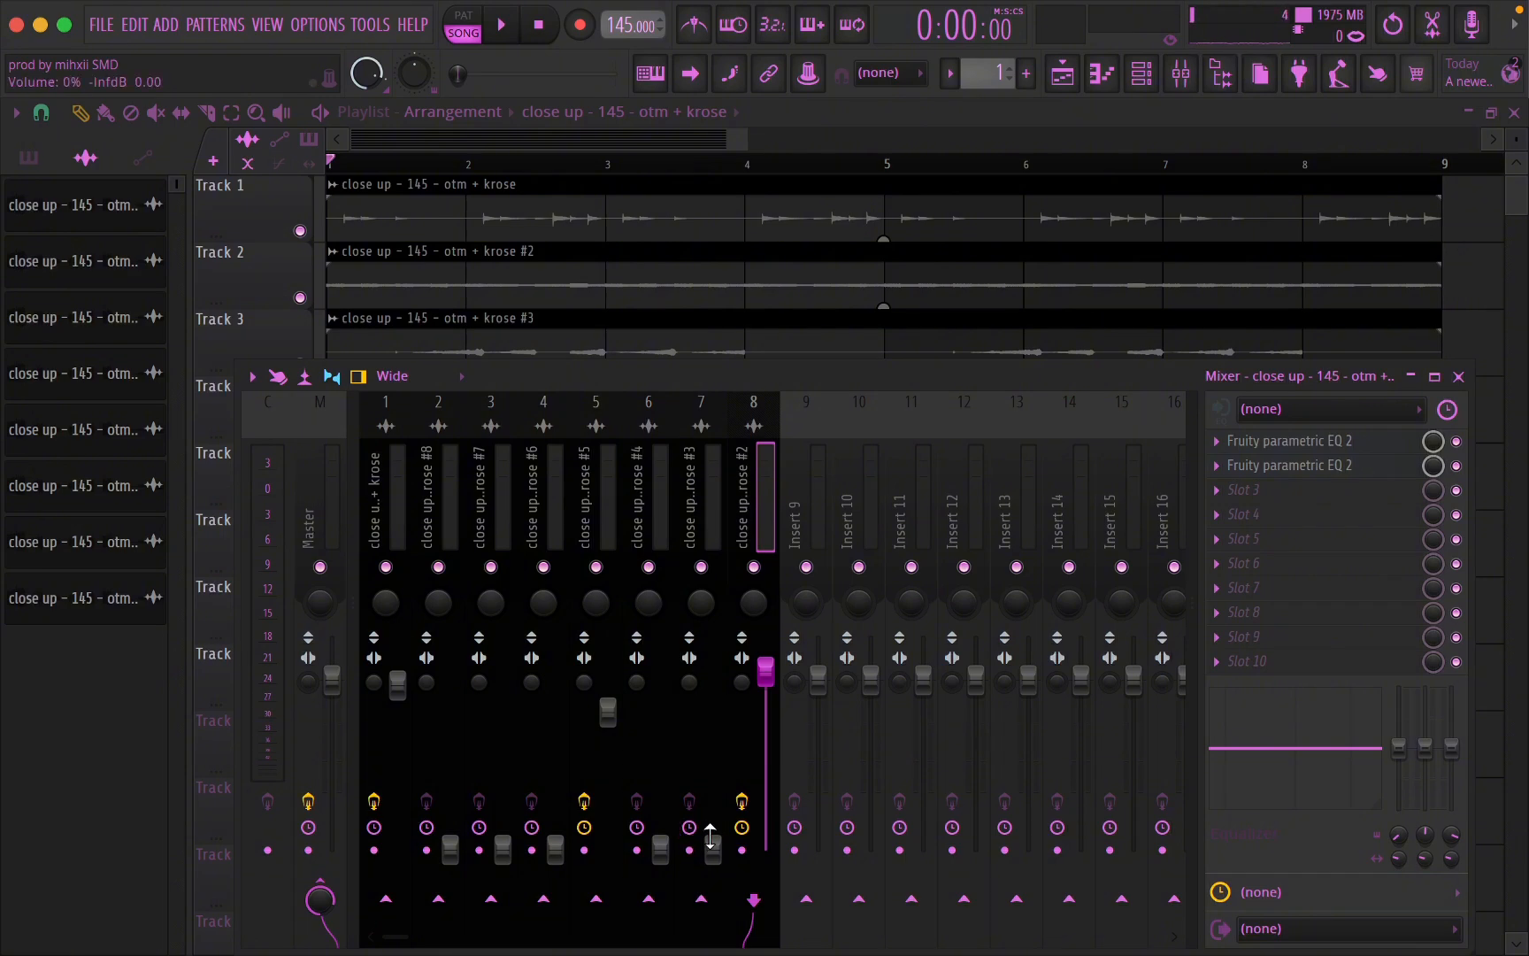
- Raise track 7's fader to about 76% and add Fruity parametric EQ 2 with the 20Hz + 18kHz cut preset, narrowing both cuts inward
left_click_drag(714, 841, 714, 712)
key("space")
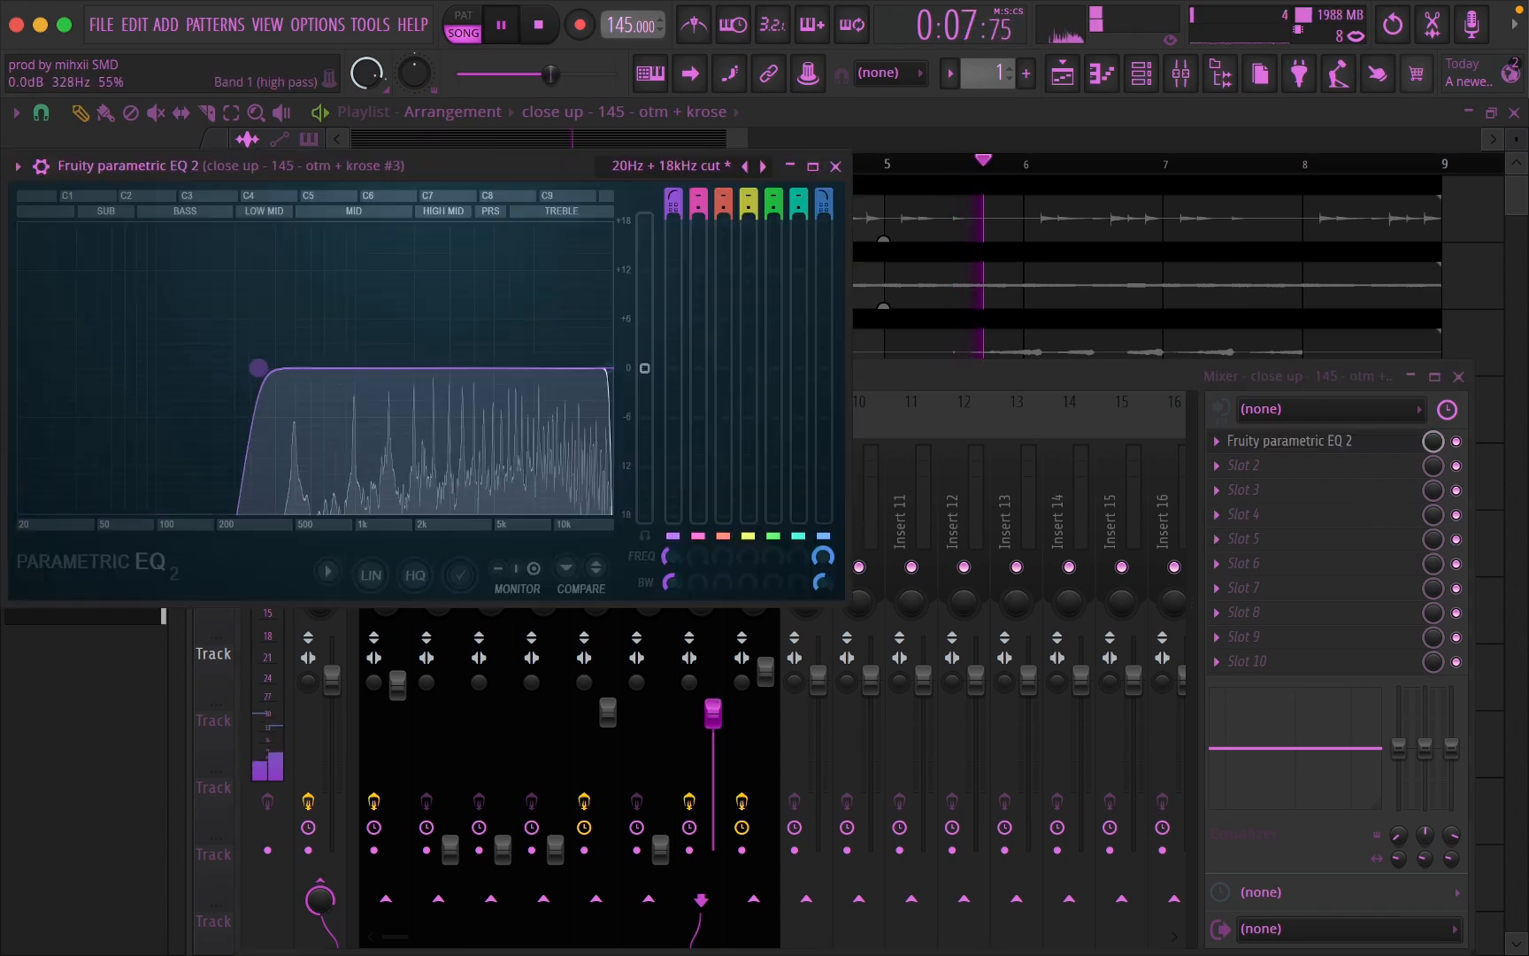
left_click_drag(258, 367, 298, 370)
left_click_drag(610, 370, 593, 367)
left_click(835, 165)
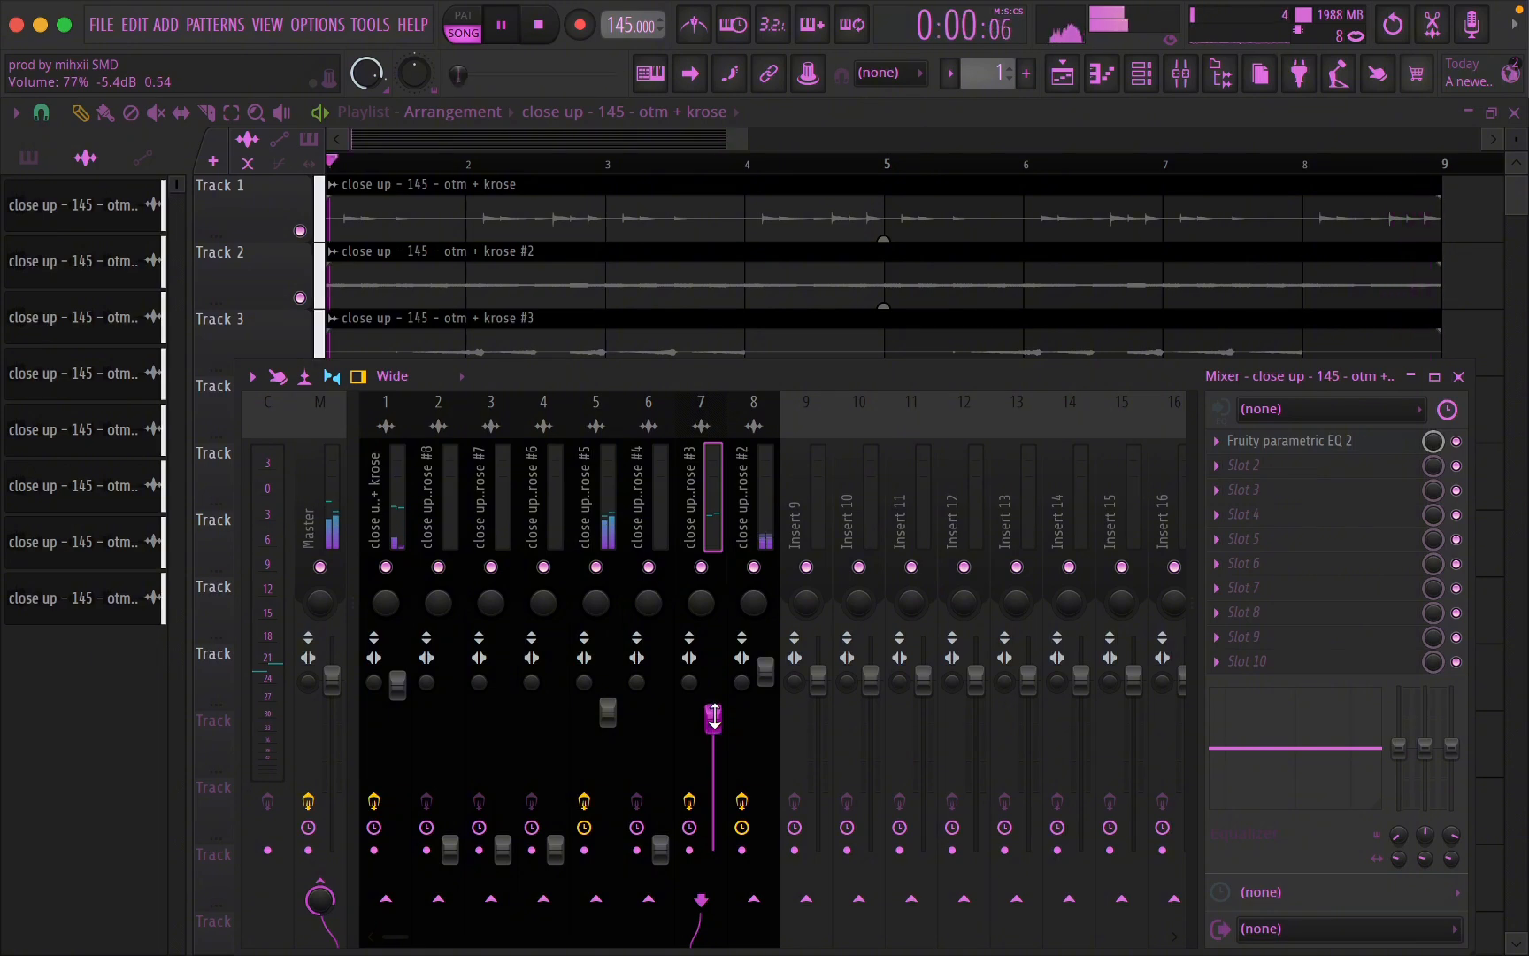
left_click_drag(714, 715, 714, 720)
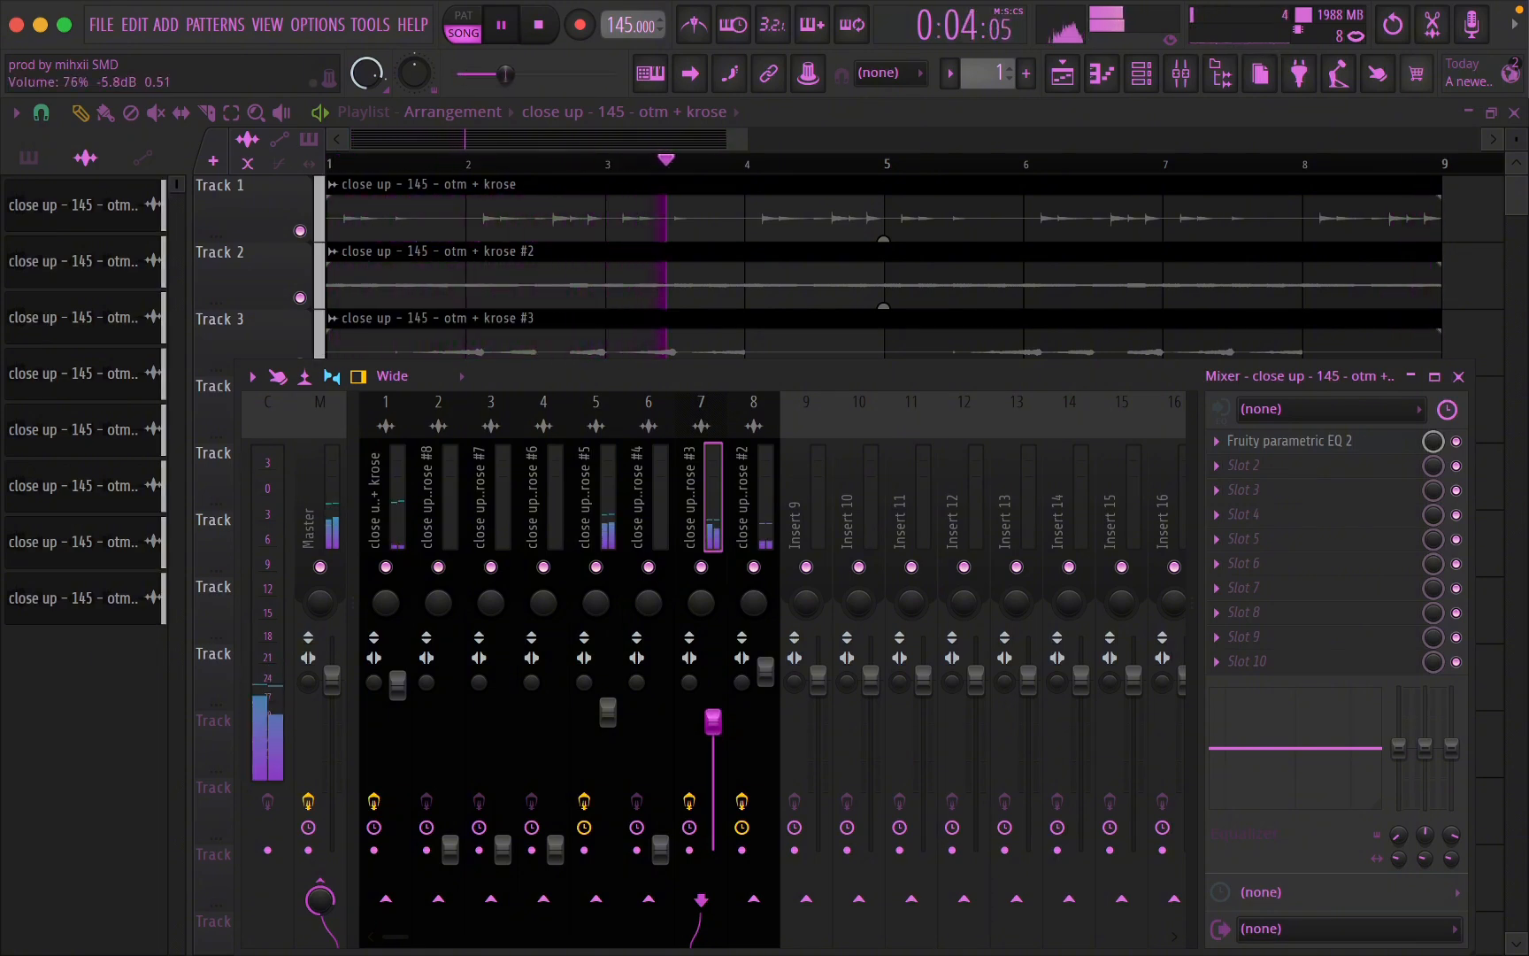
- Add Fruity Chorus to the second effect slot of mixer track 7, keeping its default settings
left_click(1286, 467)
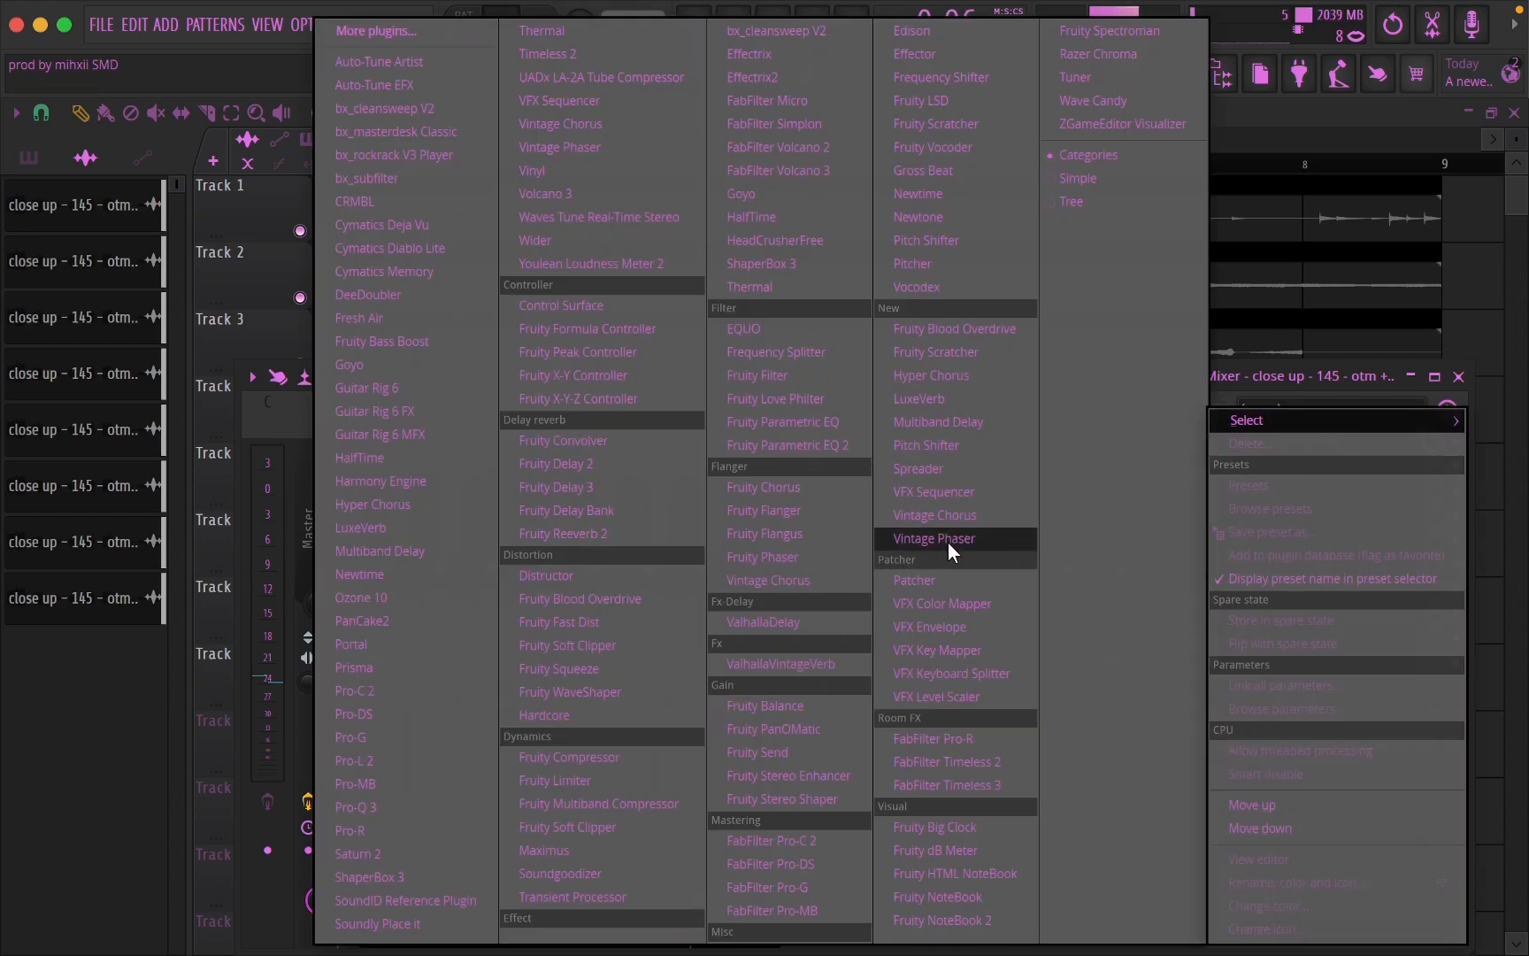
left_click(798, 486)
left_click(628, 187)
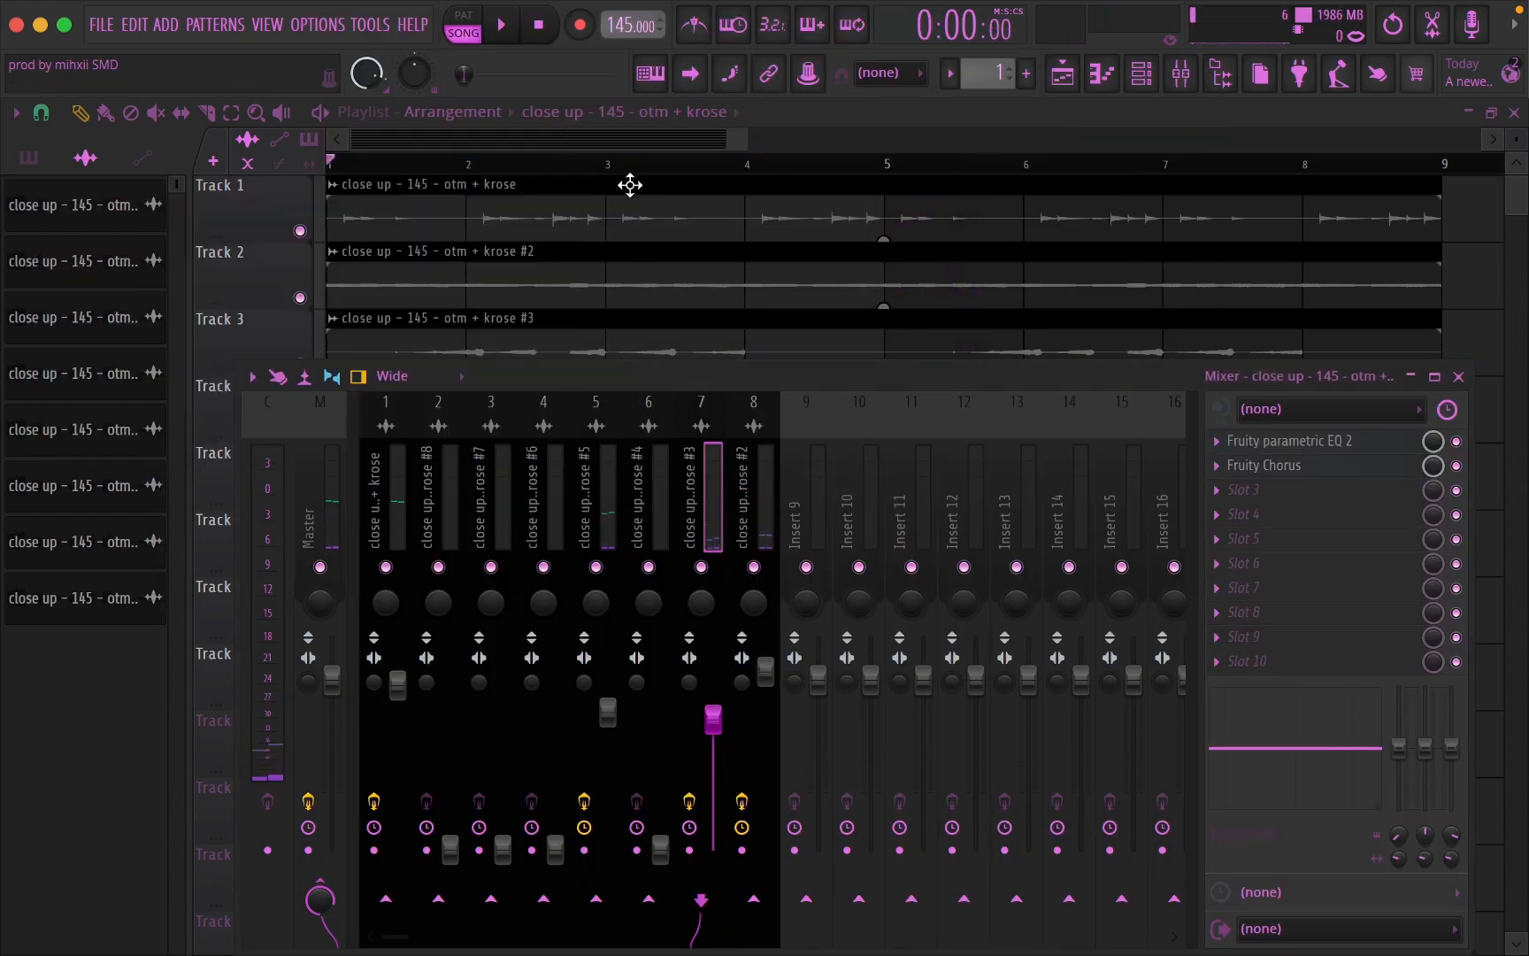
- Raise mixer track 6's fader during playback to a level clearly below the default, close to track 7's fader
key("space")
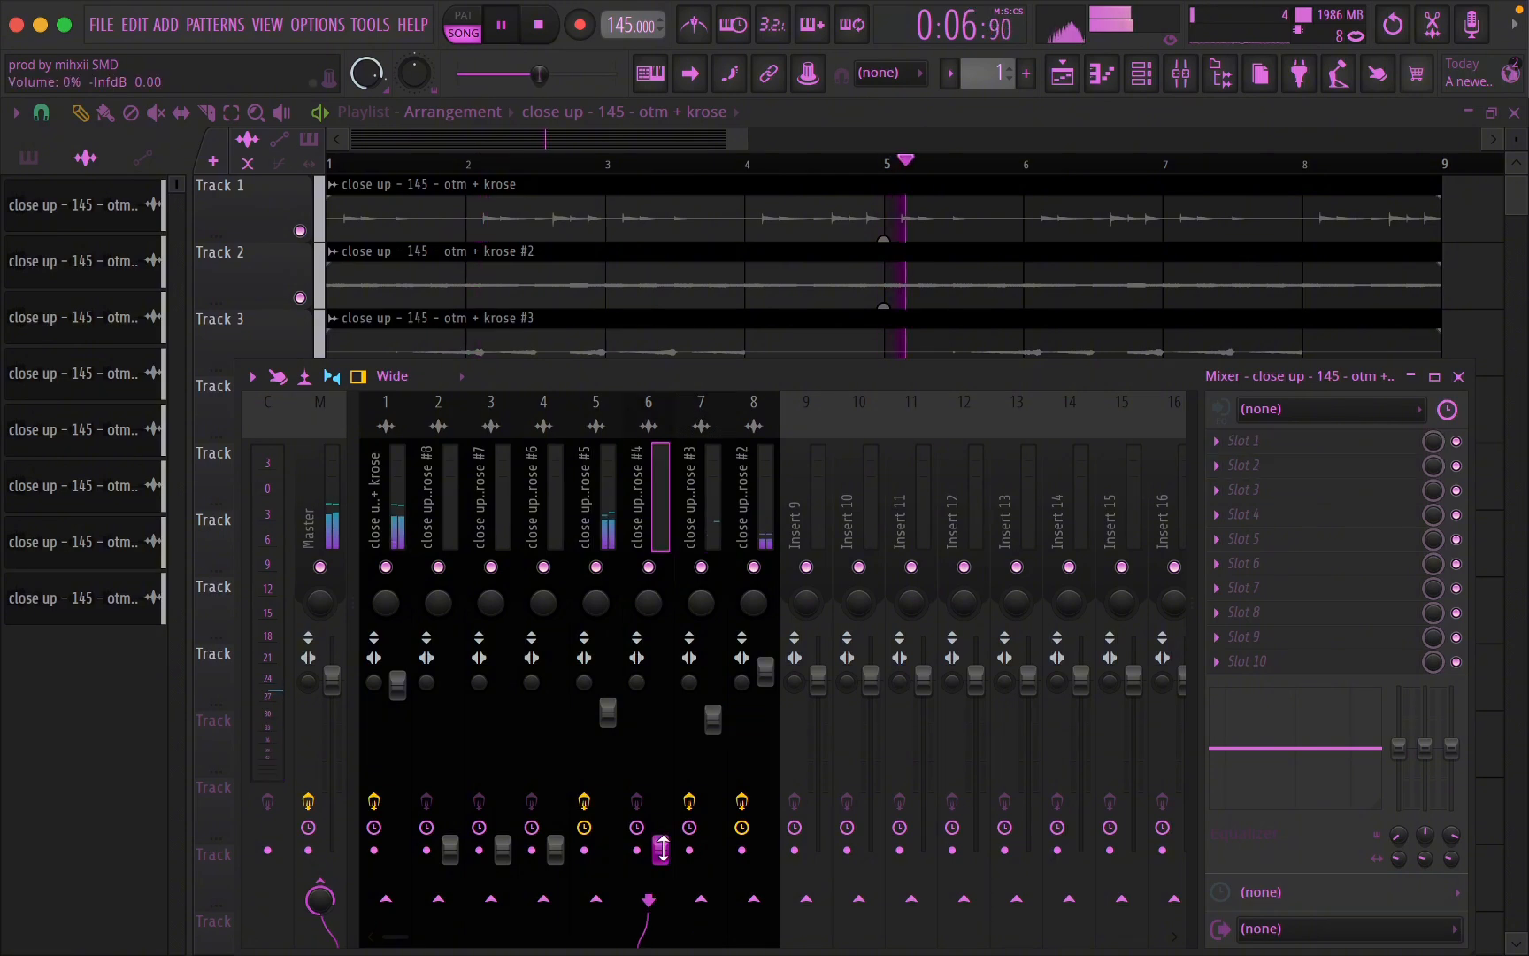
key("space")
key("space")
left_click_drag(660, 849, 661, 724)
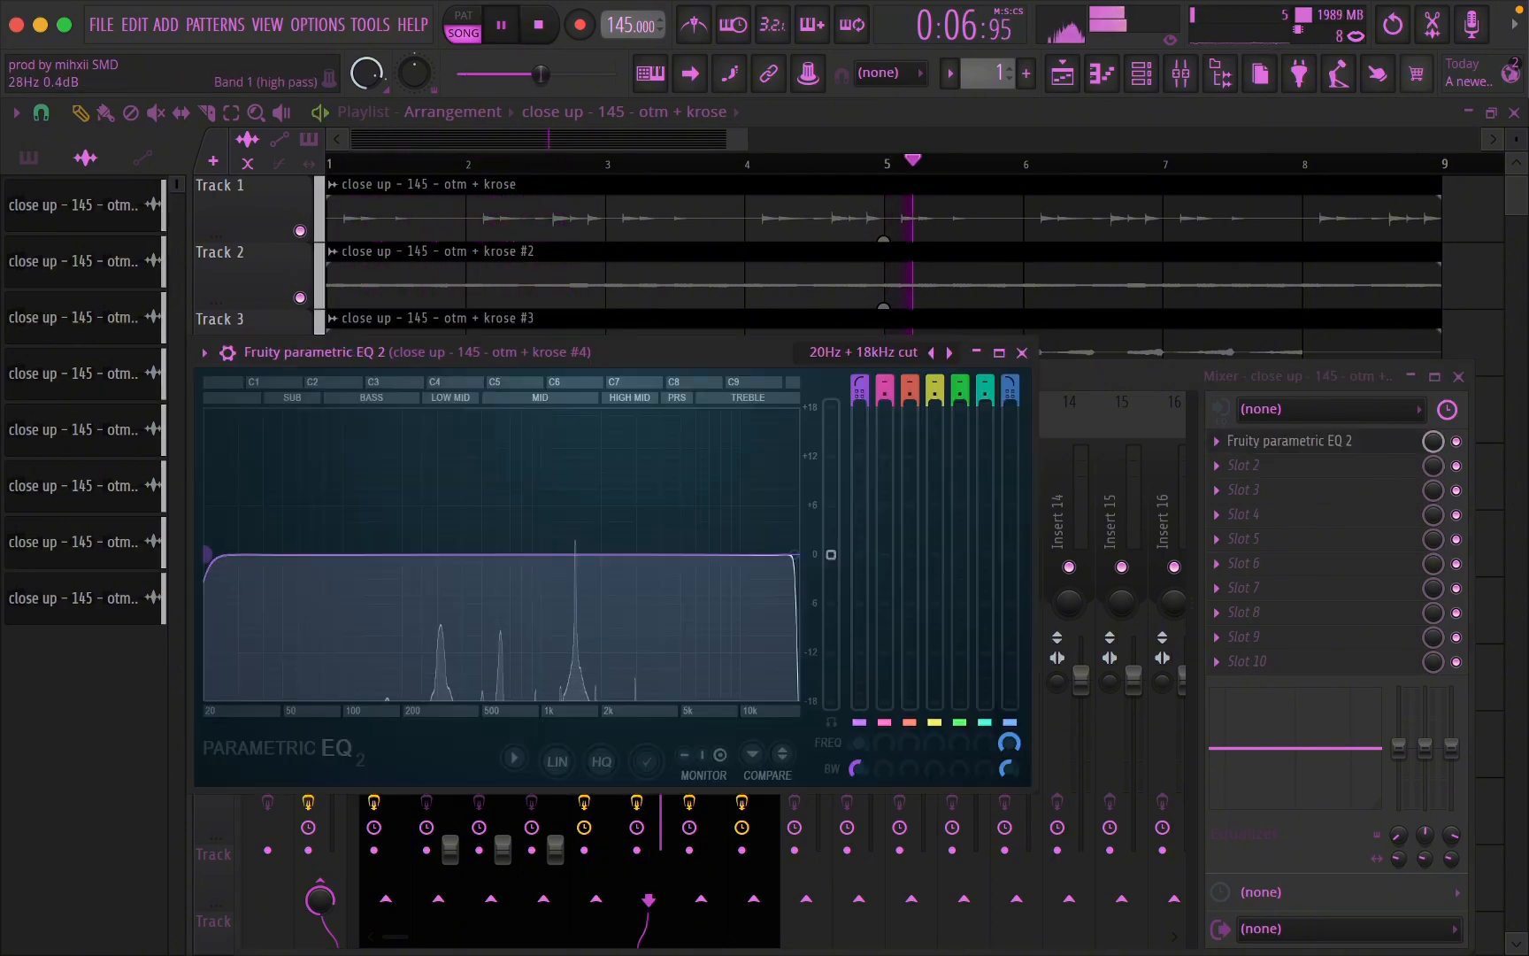
- In track 6's Fruity parametric EQ 2, cut well into the lows and highs from the 20Hz + 18kHz cut preset and soften both slopes
left_click_drag(238, 563, 454, 557)
scroll(454, 560, "down", 3)
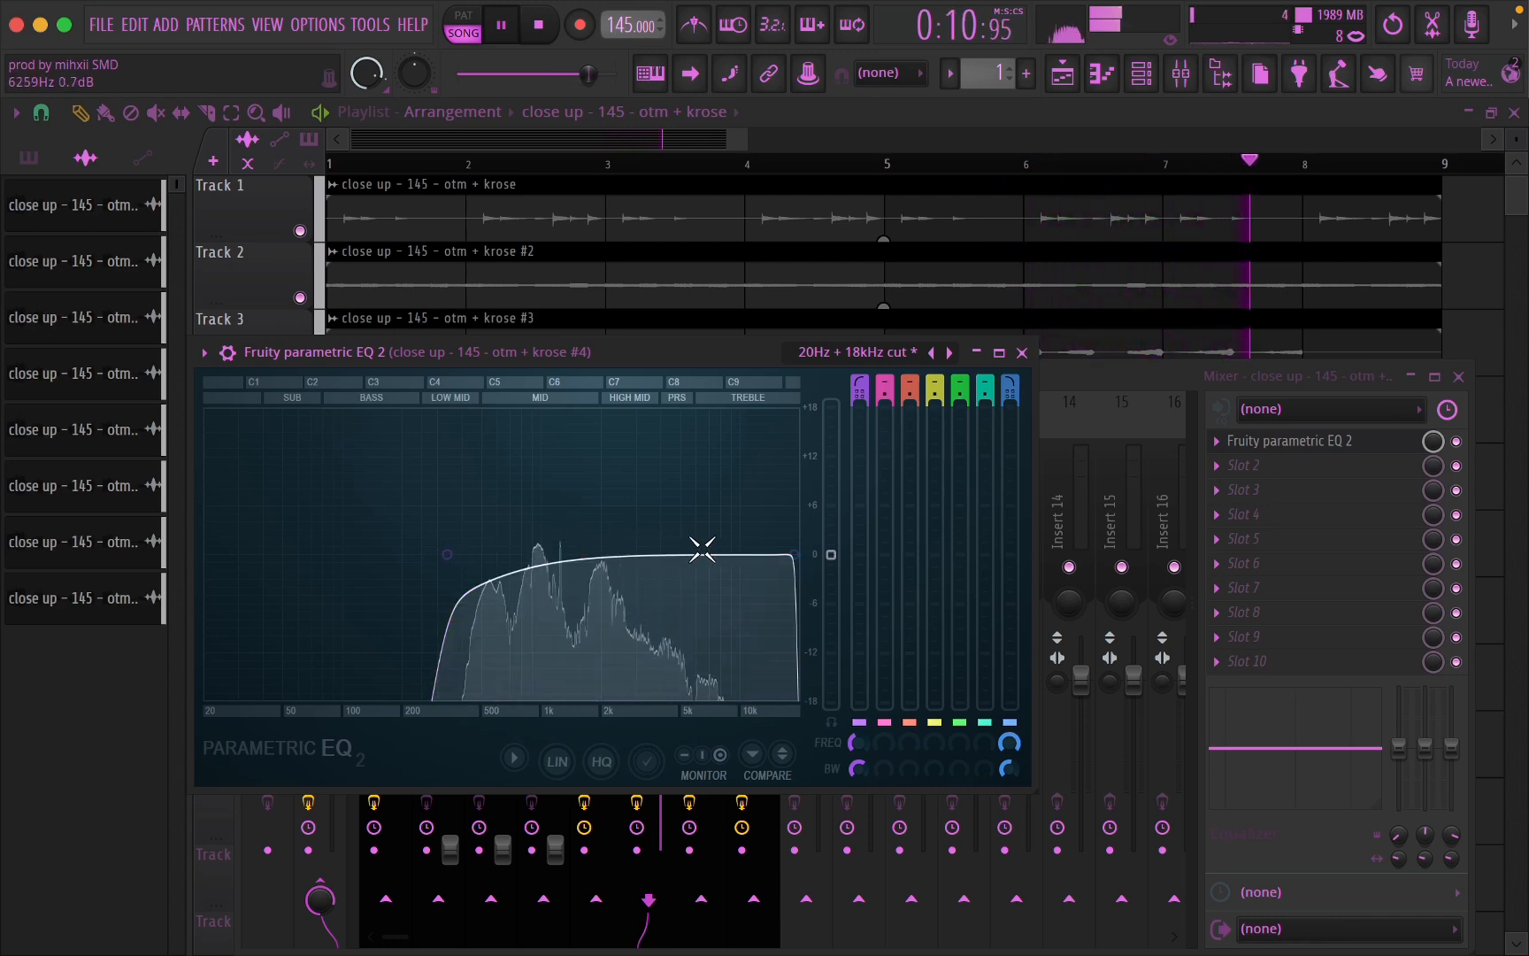
left_click_drag(792, 554, 745, 554)
scroll(754, 561, "down", 2)
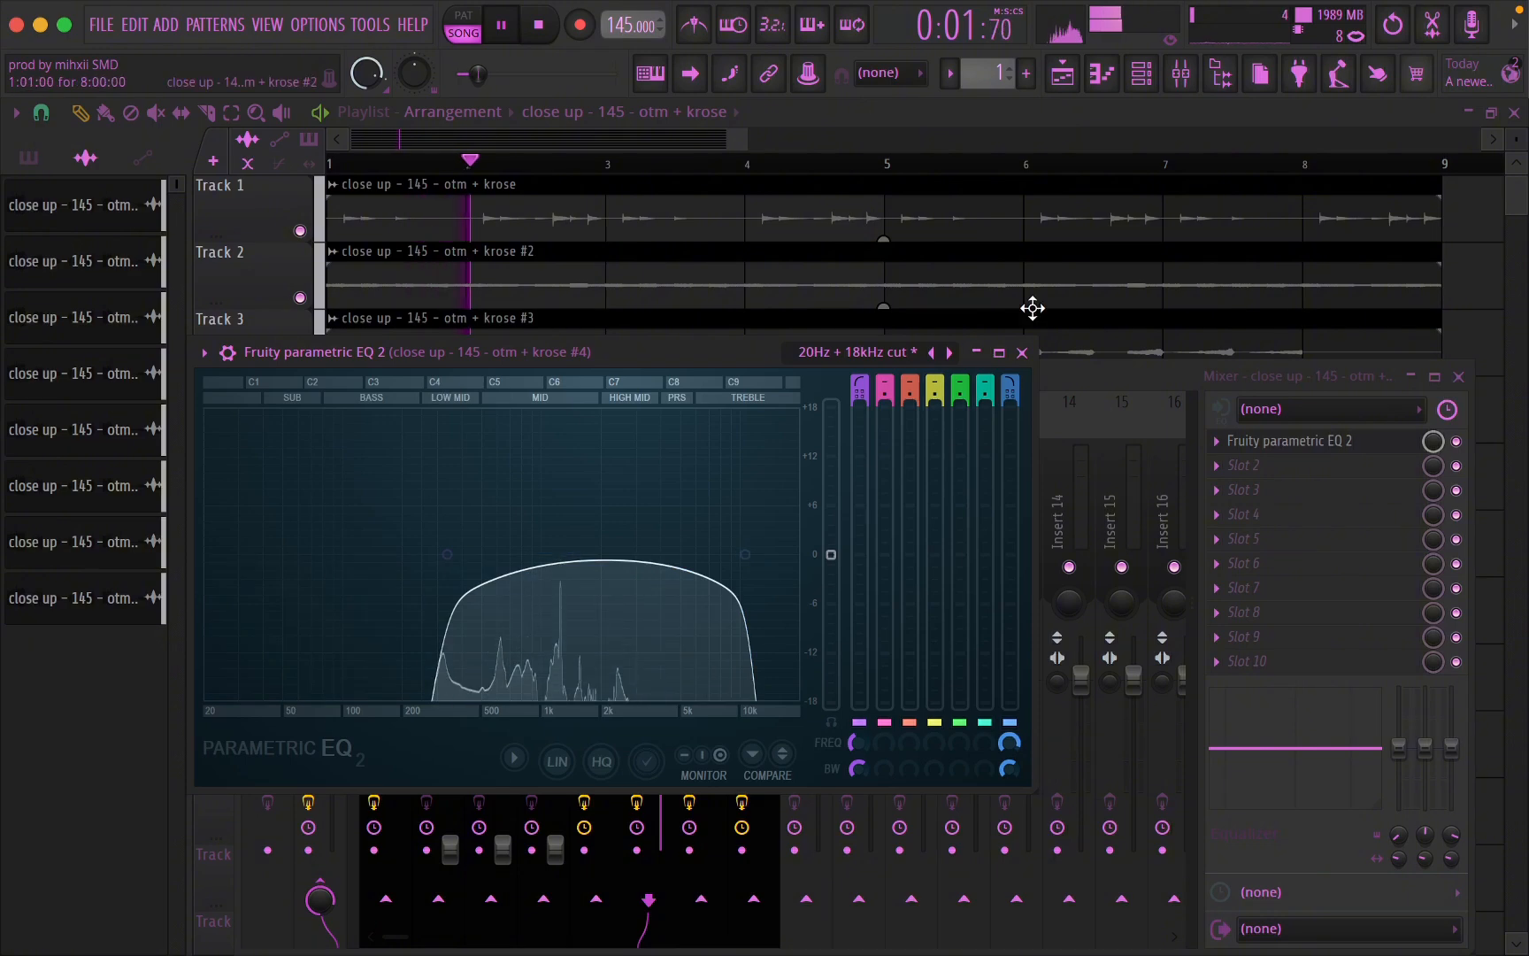
left_click(1022, 352)
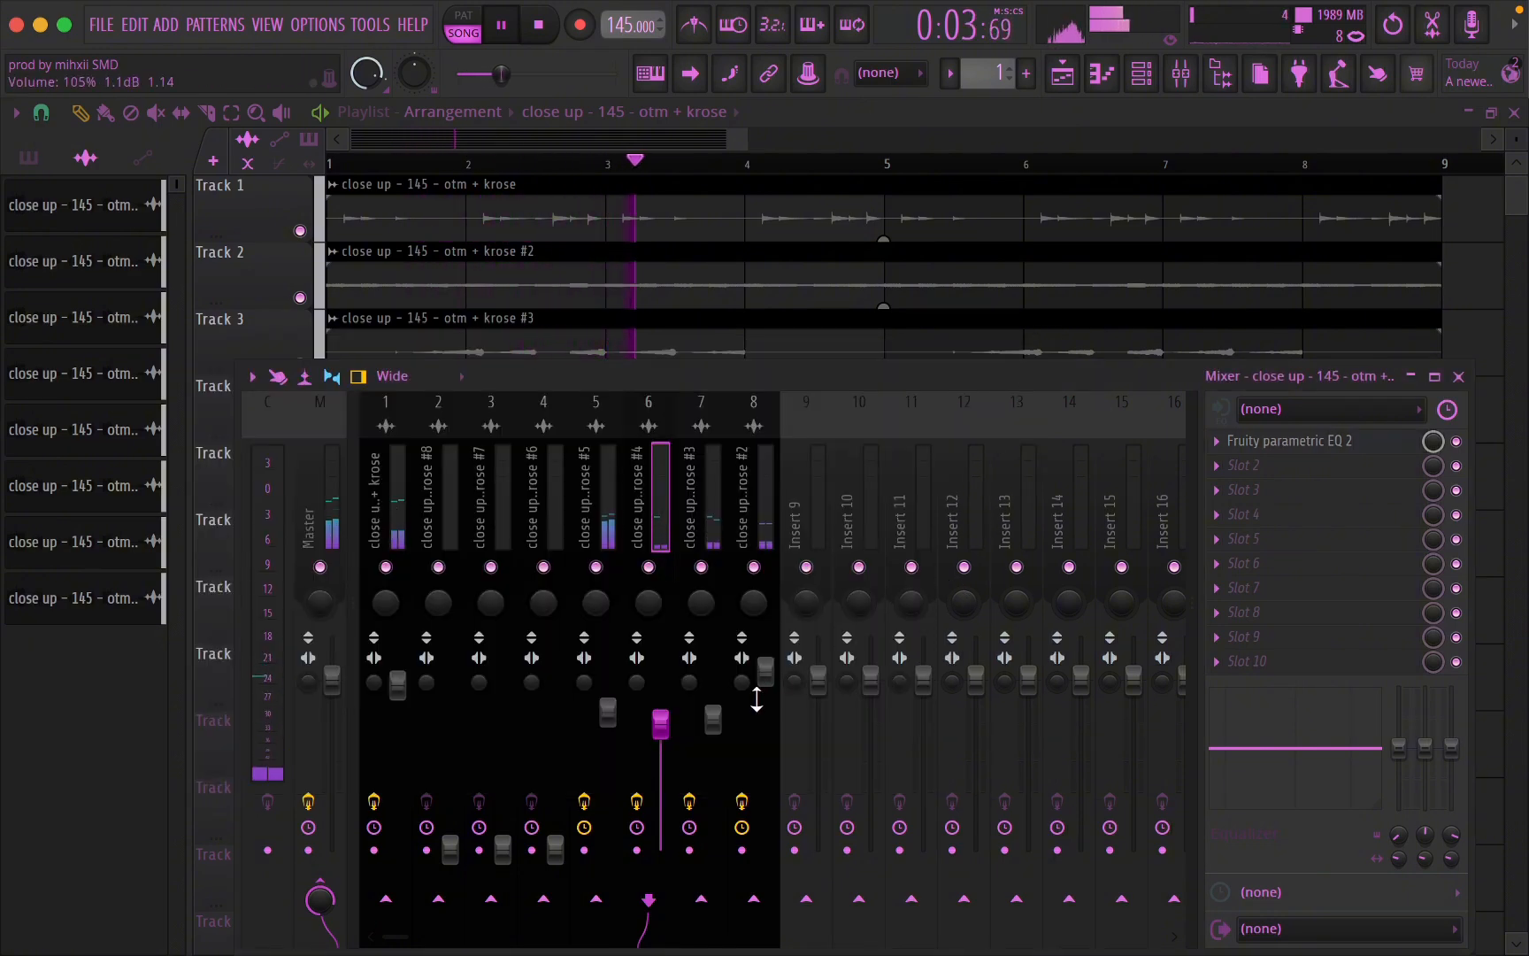
- Raise track 4's fader to about default and add Fruity parametric EQ 2 with a raised, soft high-pass and a steep low-pass near 18.7 kHz
key("space")
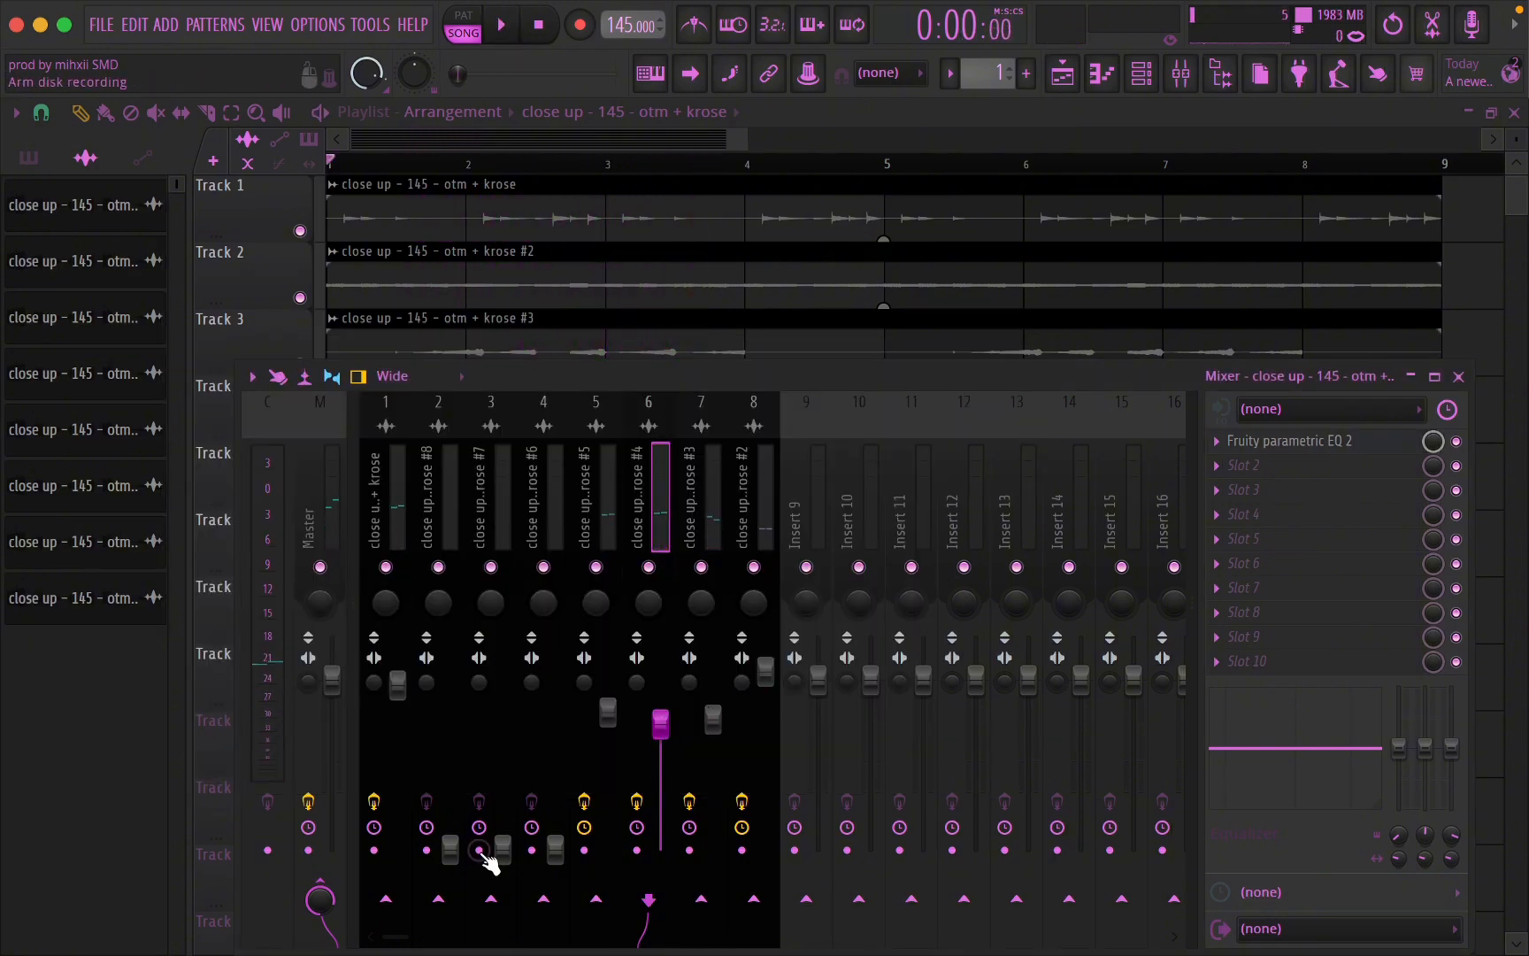
key("space")
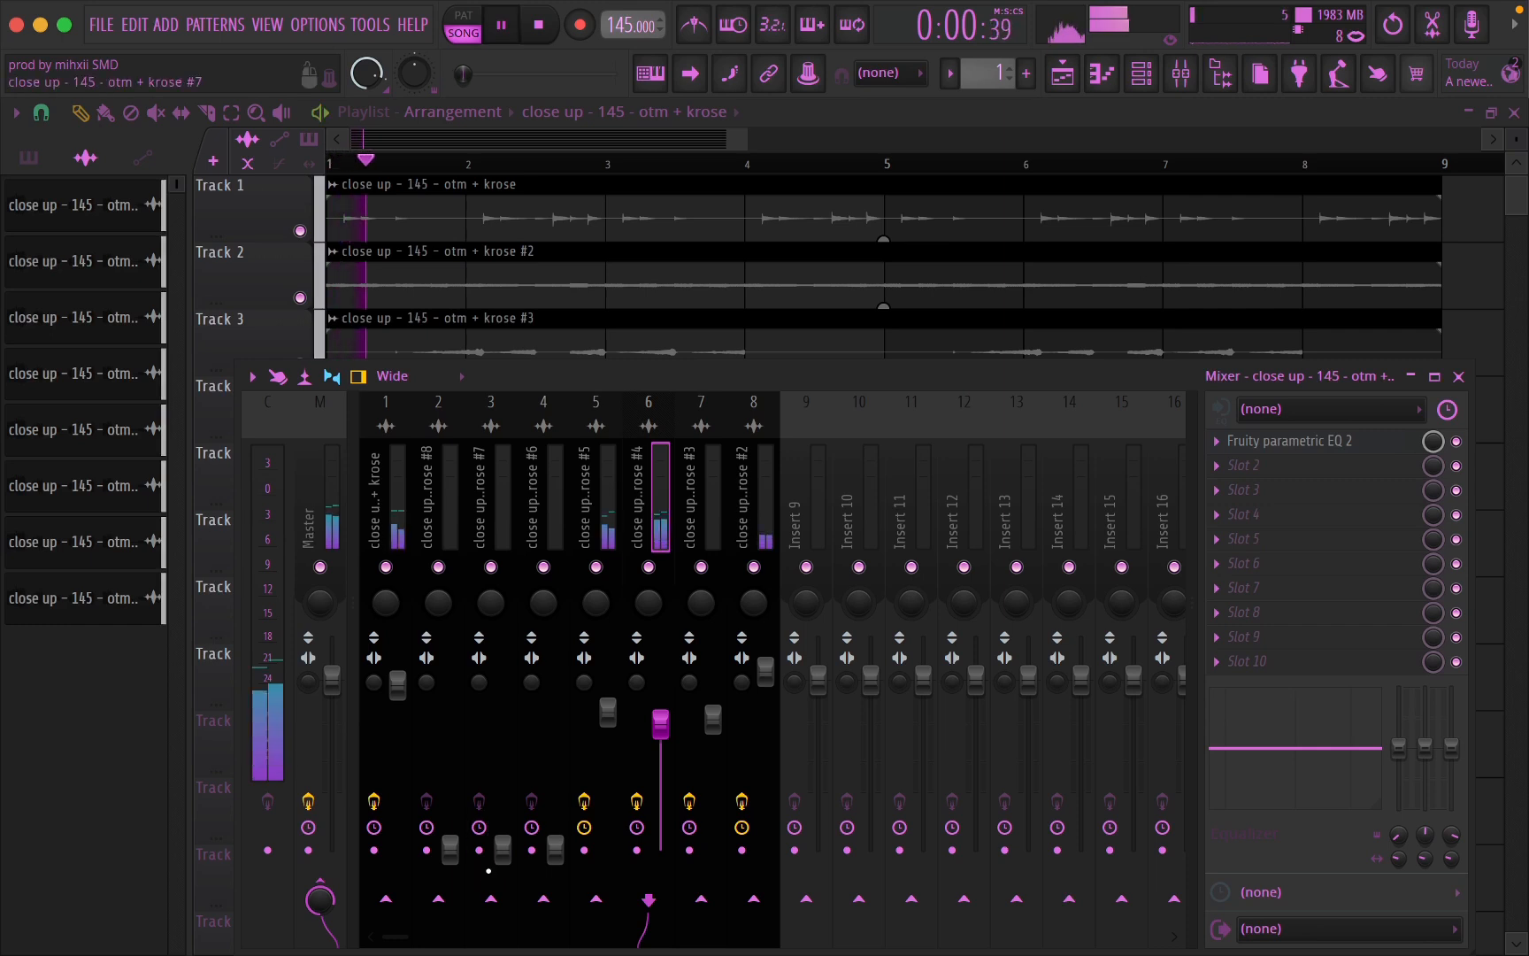
left_click_drag(555, 849, 555, 680)
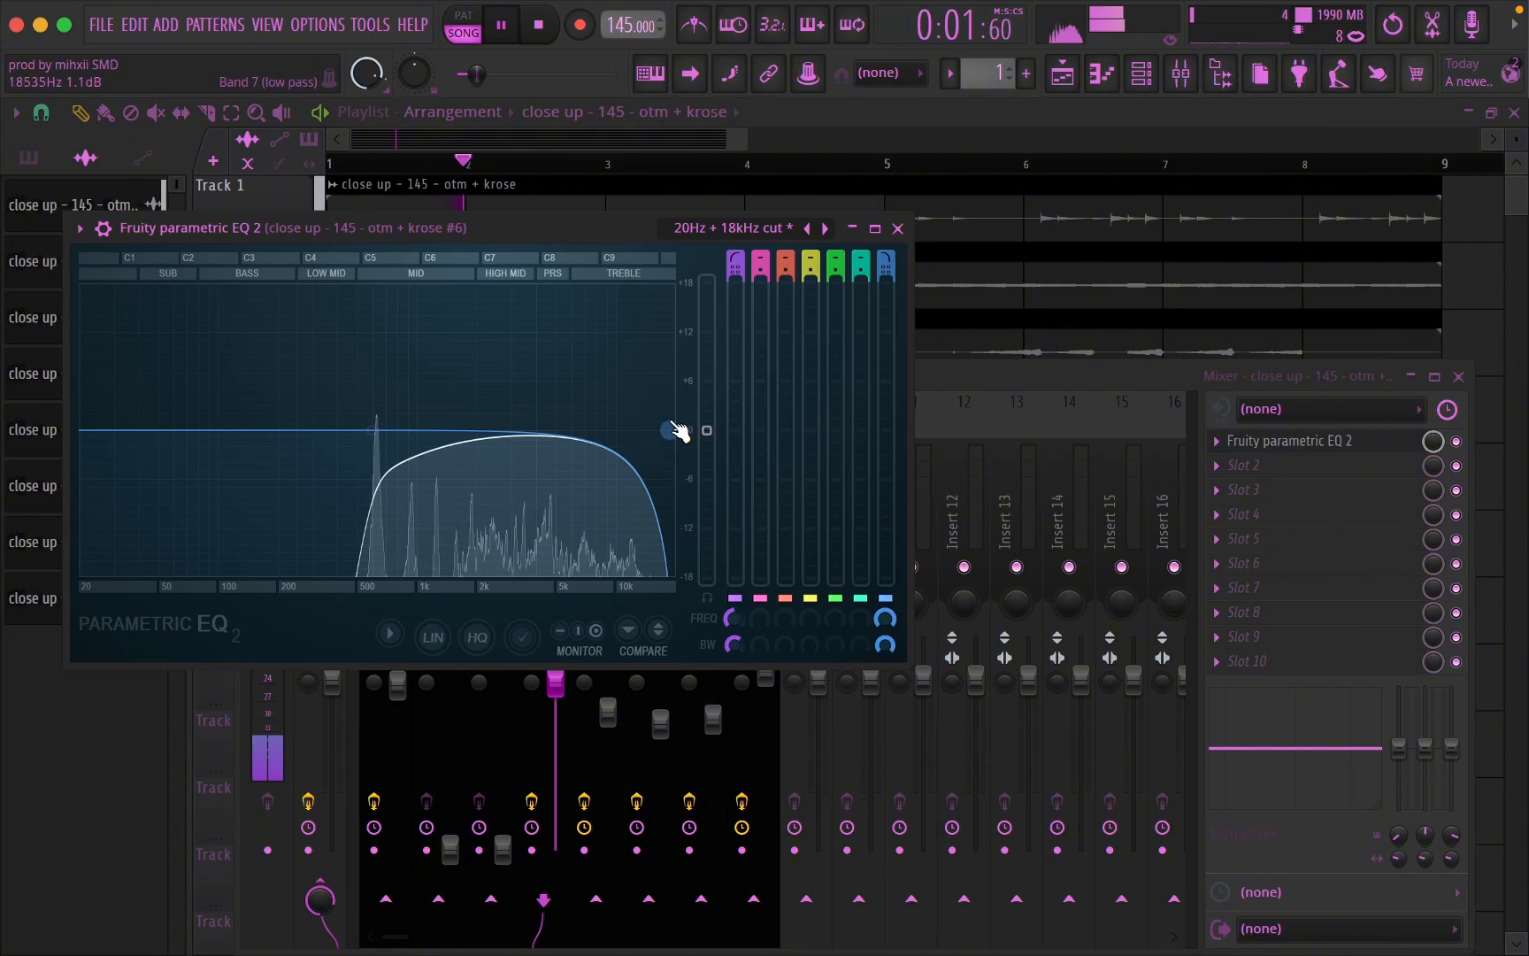
scroll(675, 432, "down", 4)
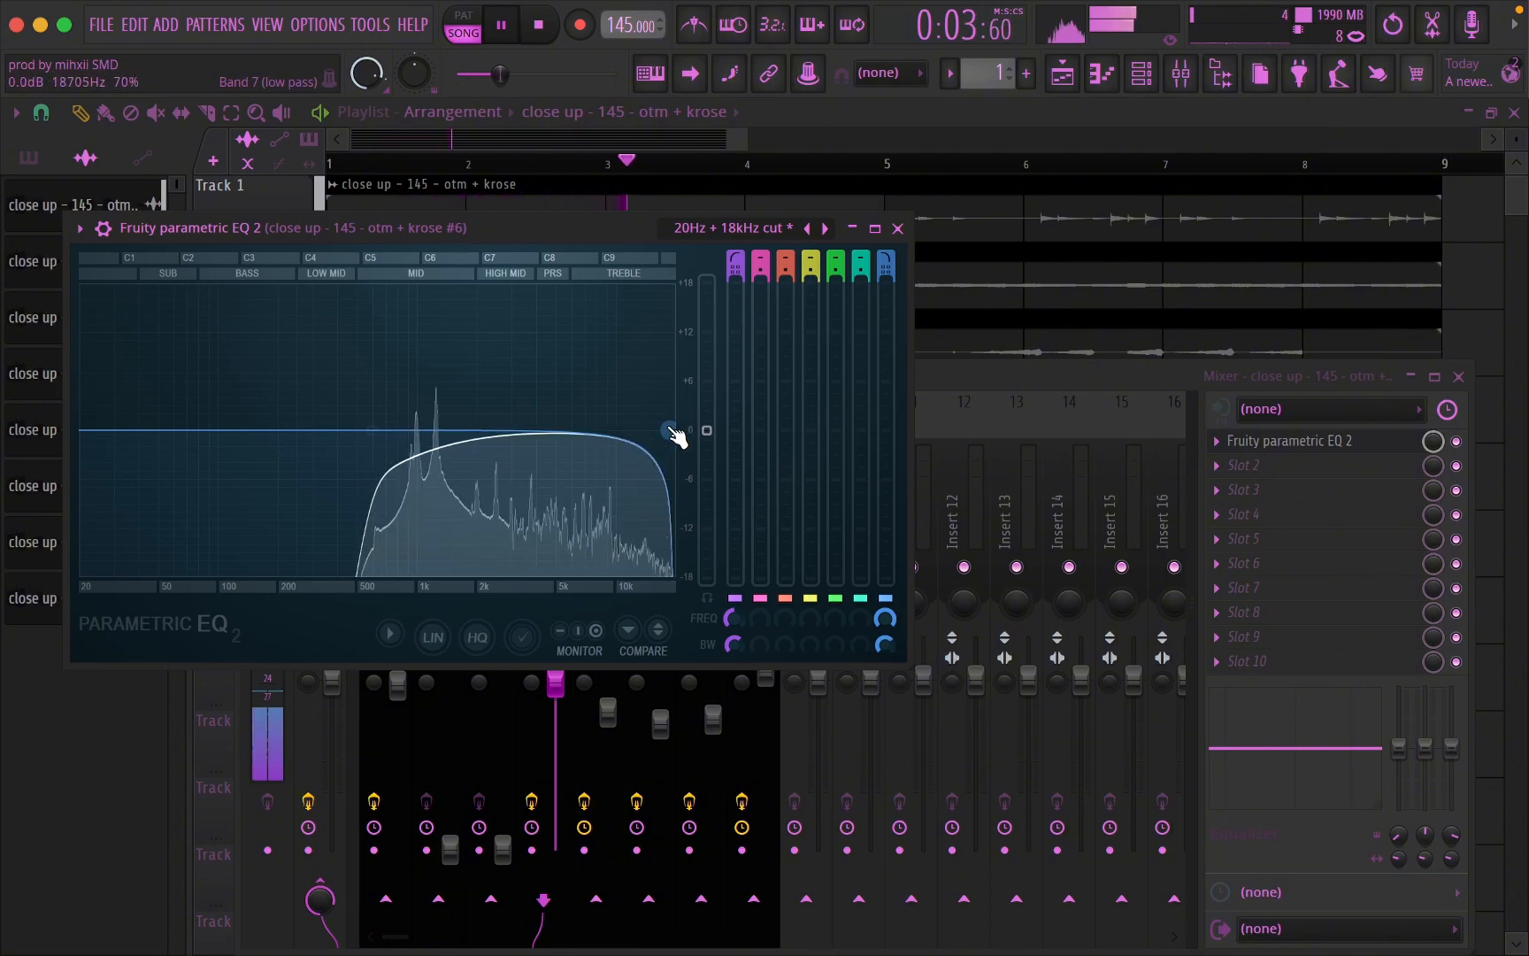
key("space")
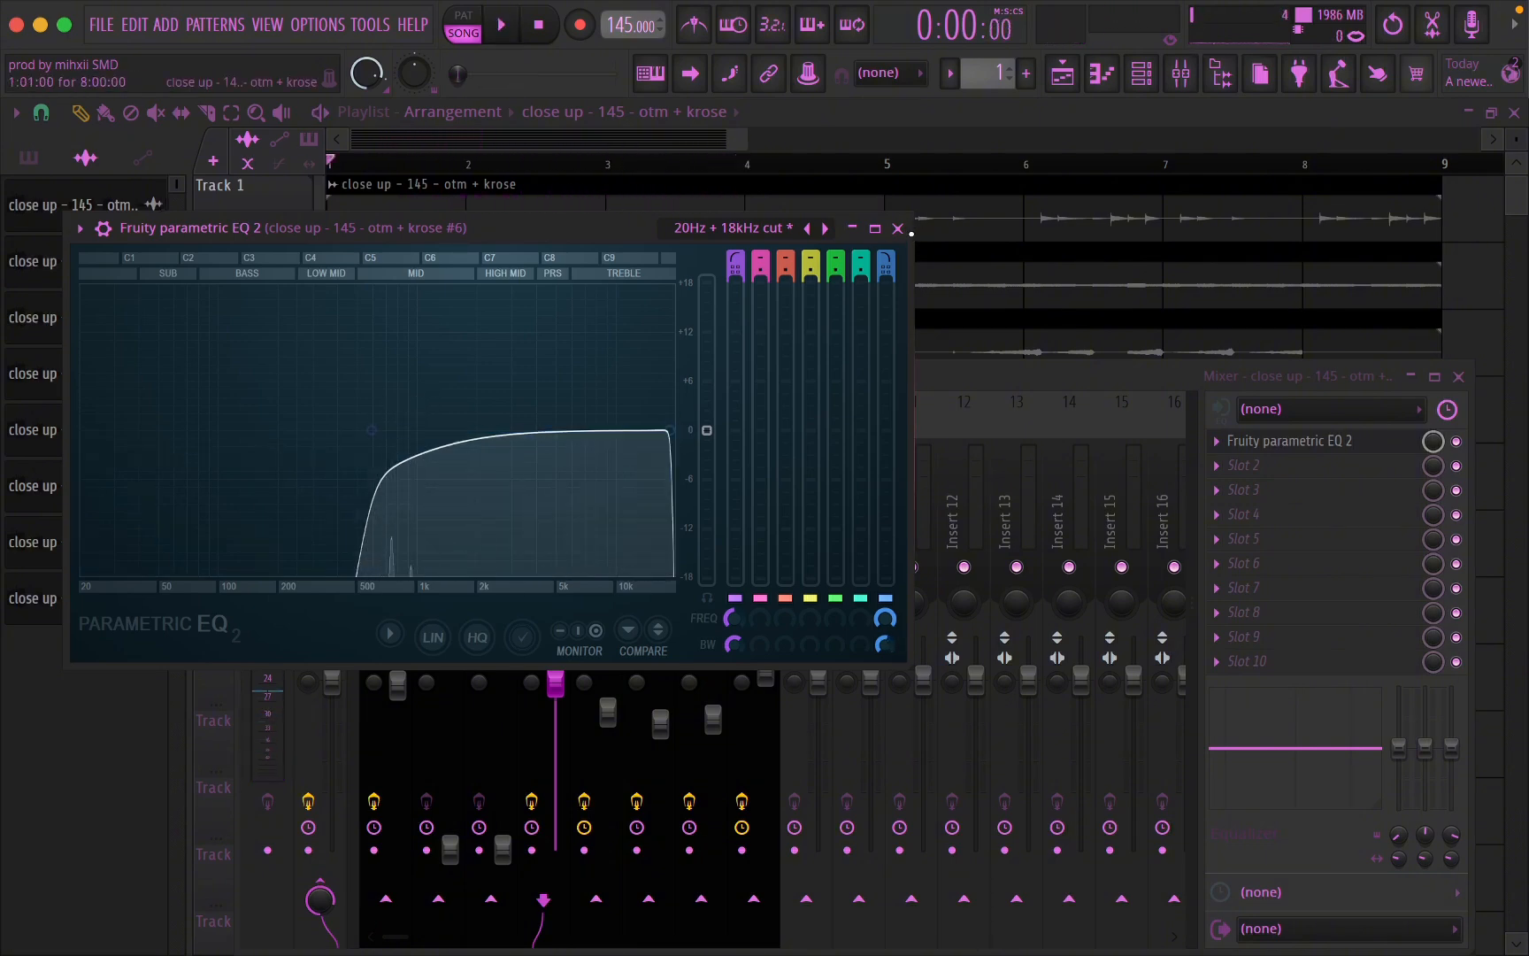
left_click(897, 228)
- Add Fruity Chorus to the second effect slot of mixer track 4 and lower its mix level during playback
left_click(1223, 466)
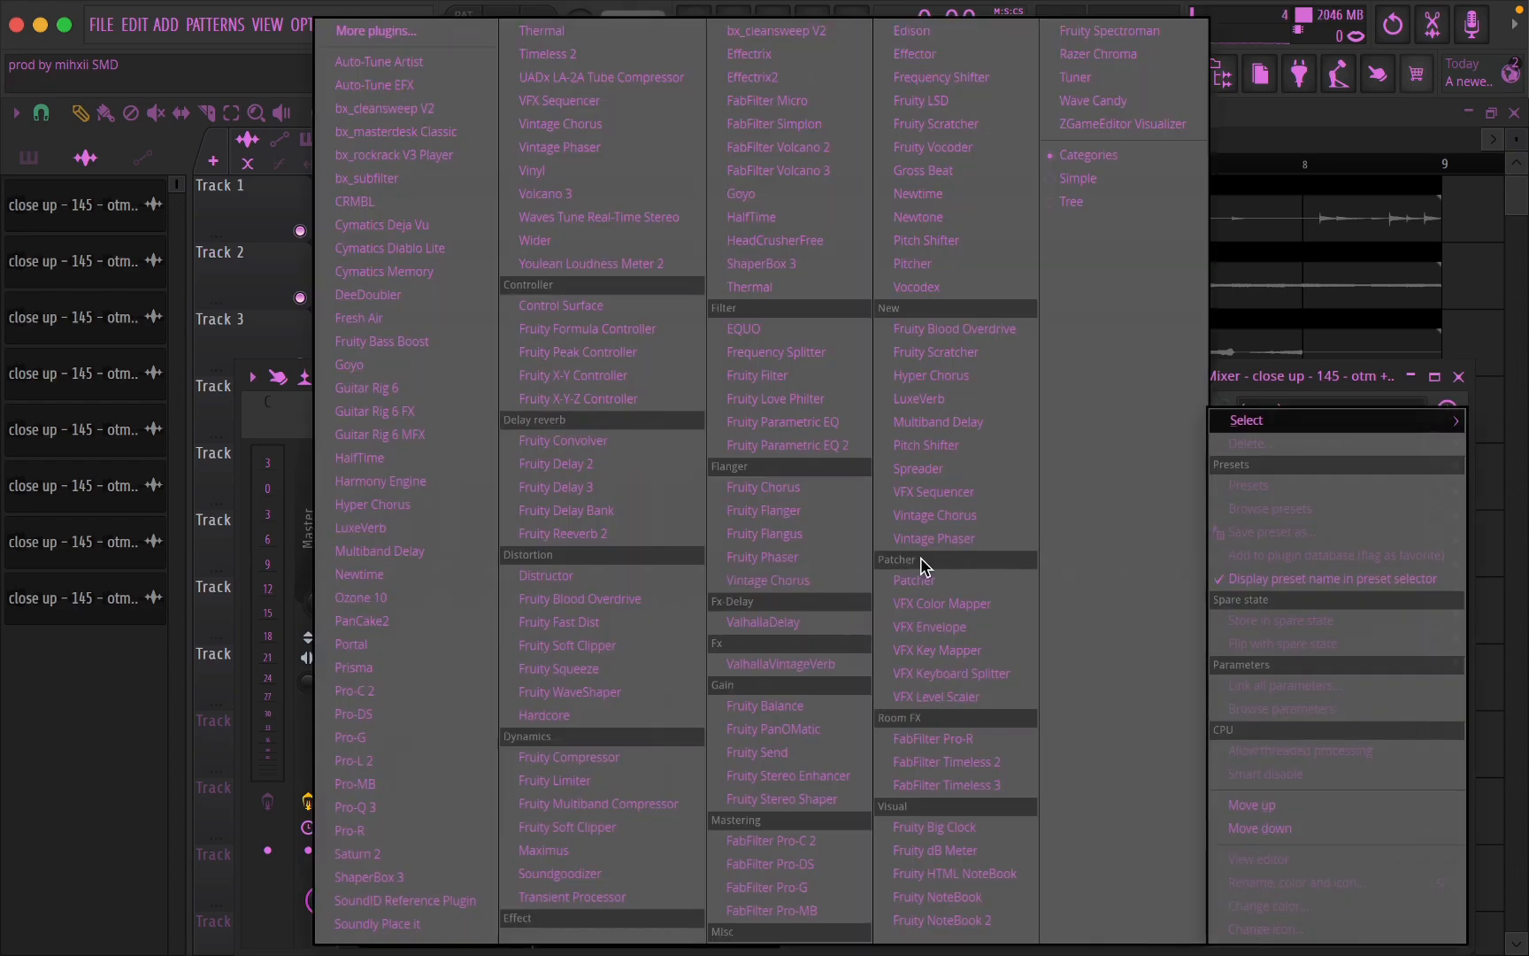
left_click(833, 501)
key("space")
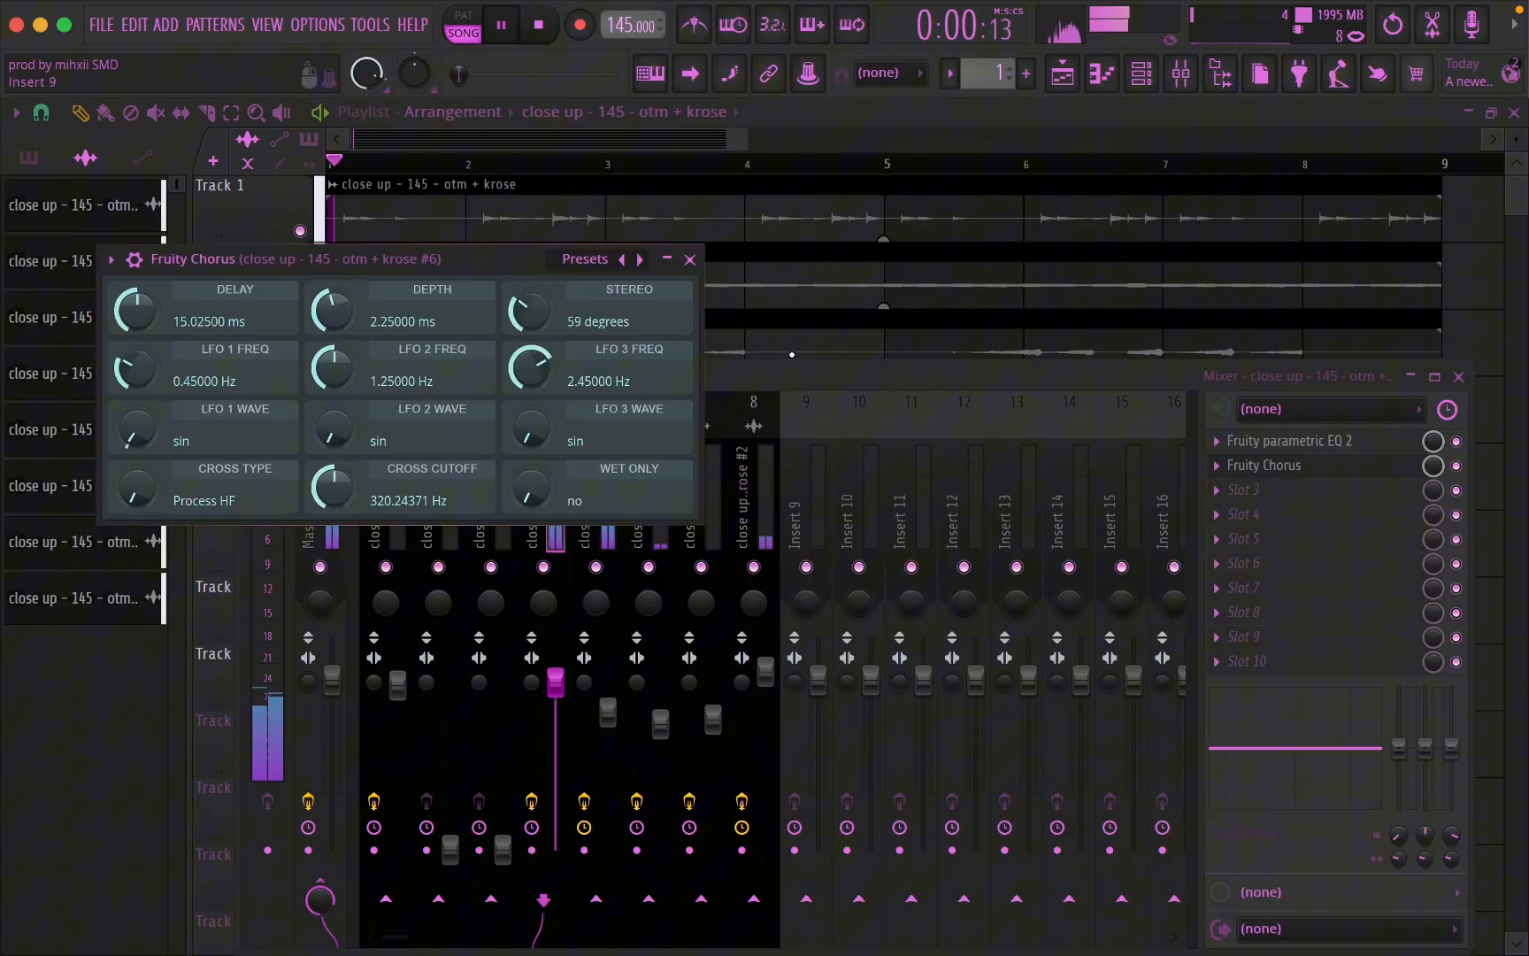
left_click(690, 259)
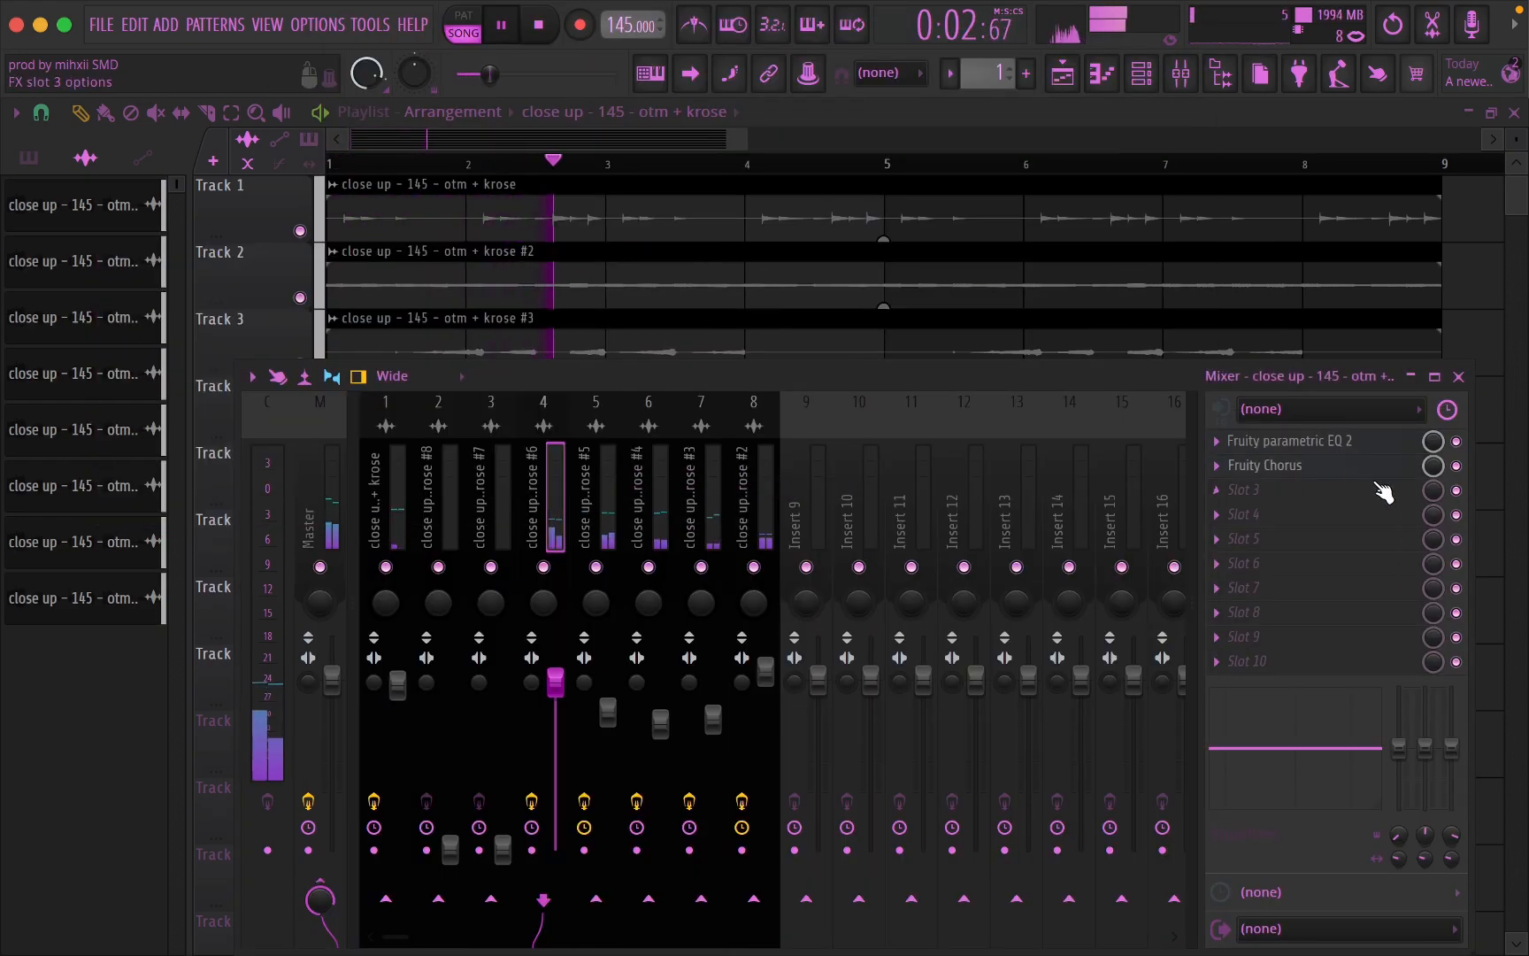
left_click_drag(1432, 466, 1426, 477)
key("space")
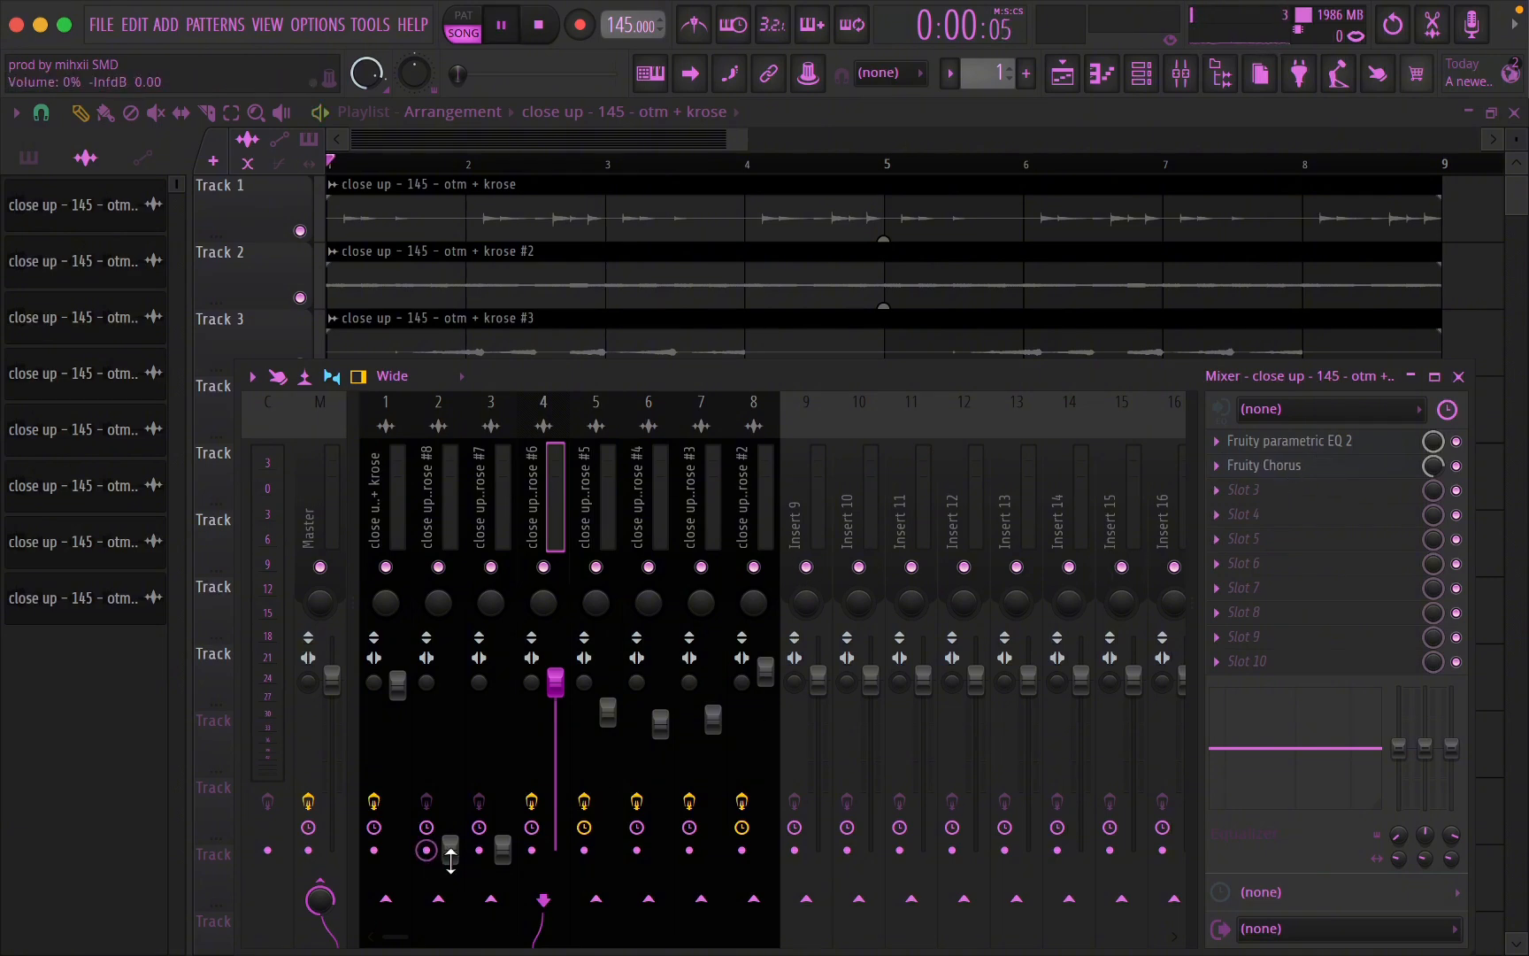
- Bring up mixer track 3's fader during playback, settling it clearly below the default level
key("space")
left_click(503, 846)
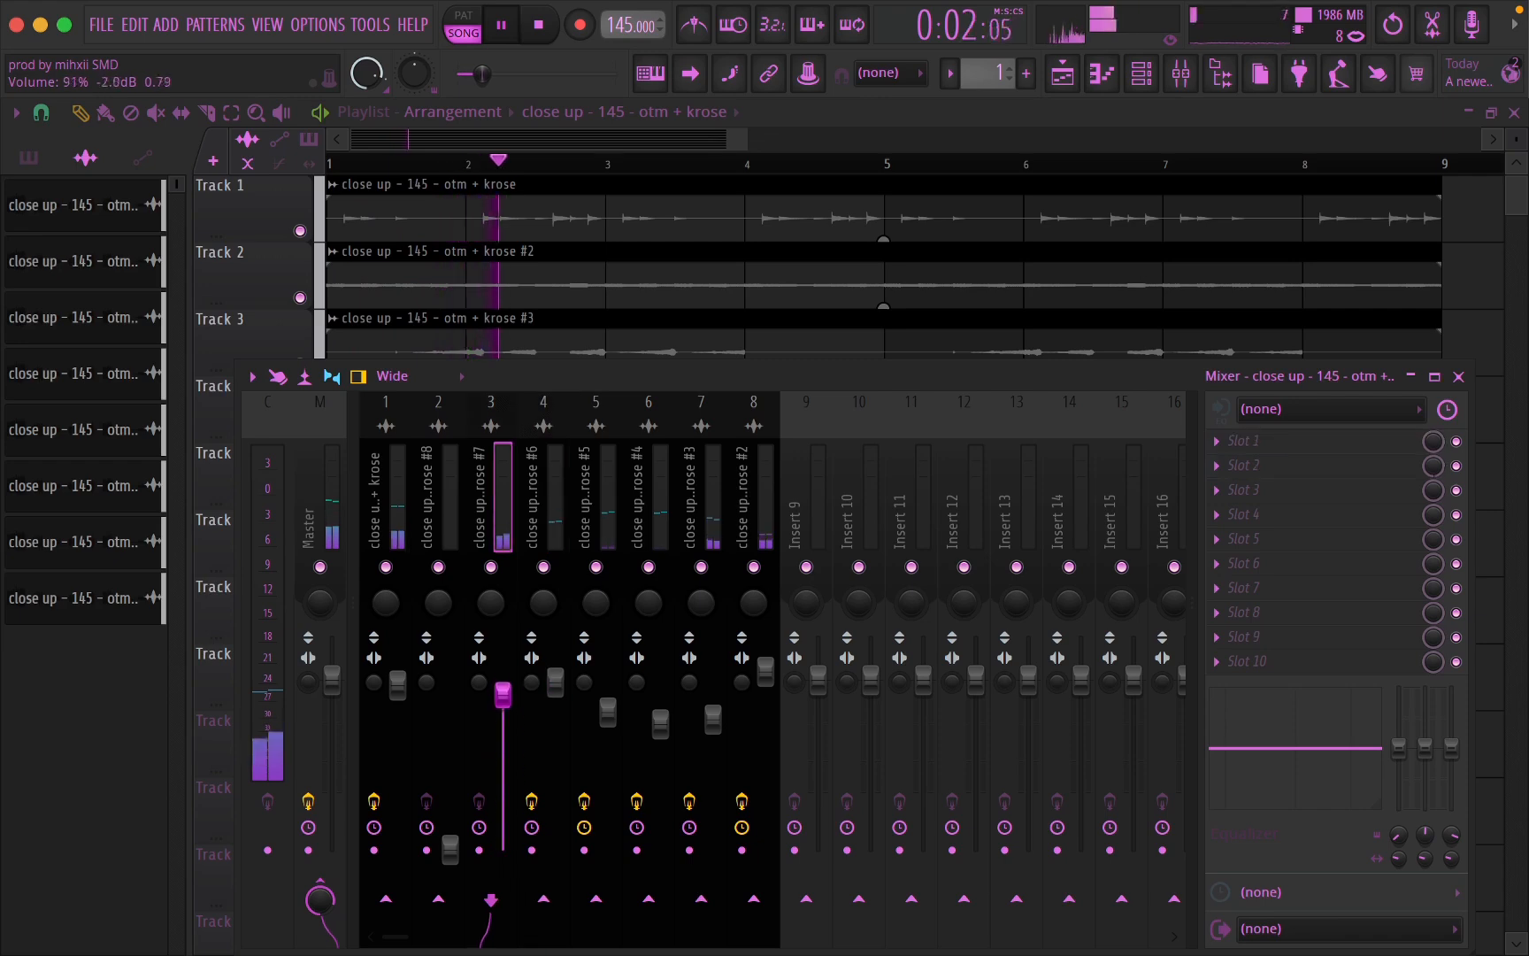
left_click_drag(502, 703, 503, 714)
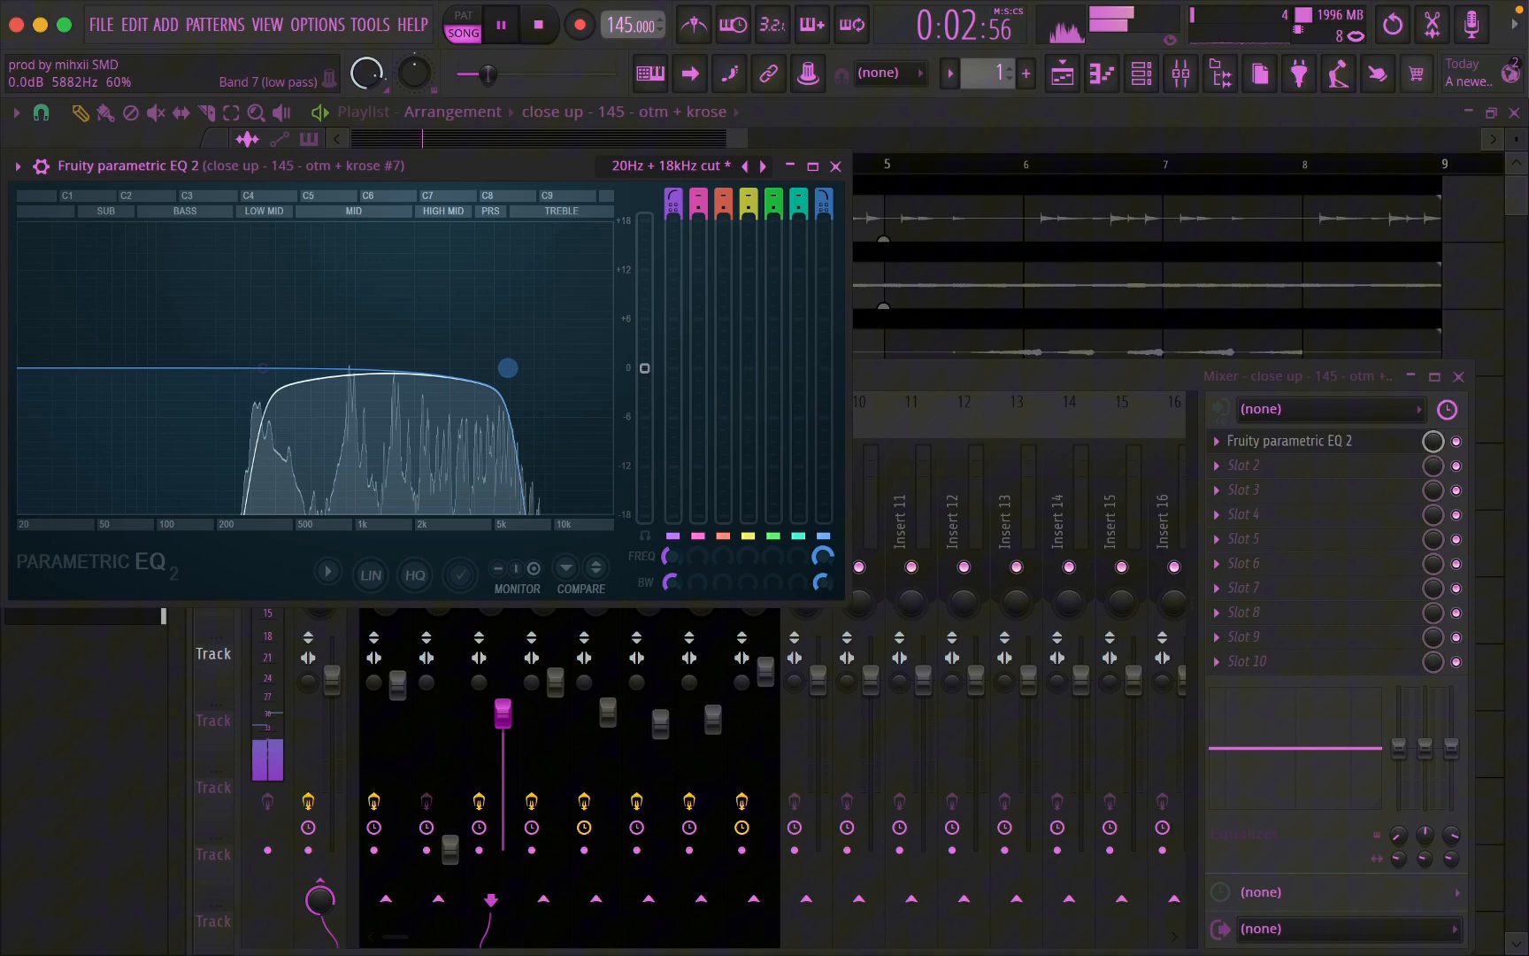
- In track 3's Fruity parametric EQ 2, move the low-pass up to about 11 kHz and set its bandwidth to 65%
left_click_drag(507, 367, 561, 367)
scroll(563, 370, "up", 5)
scroll(563, 369, "down", 2)
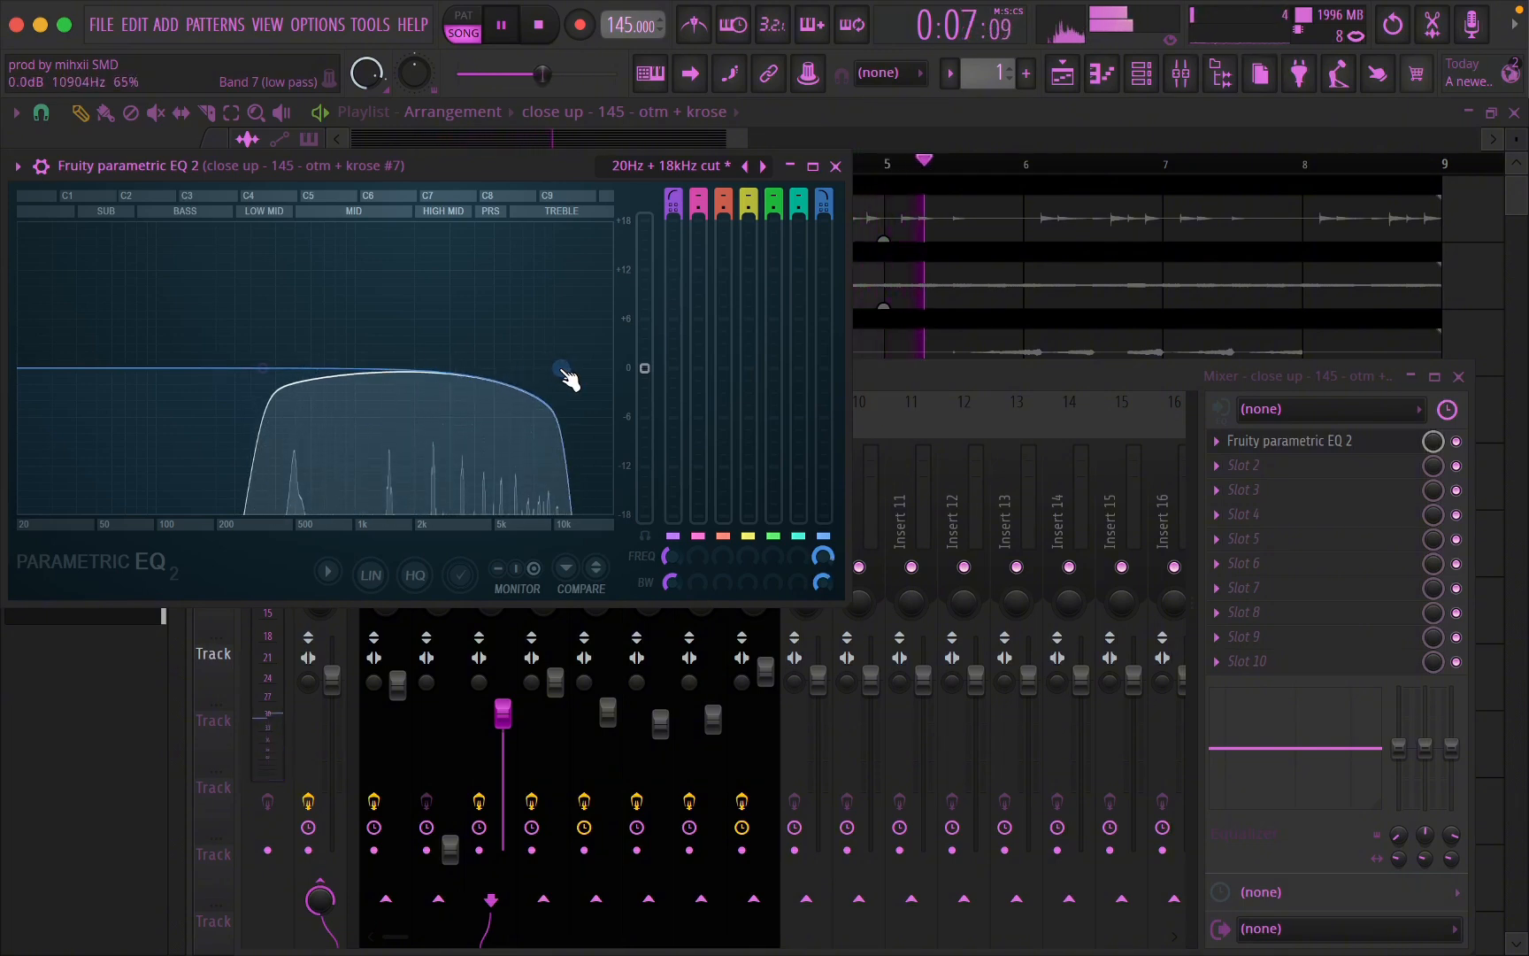
left_click_drag(563, 369, 569, 369)
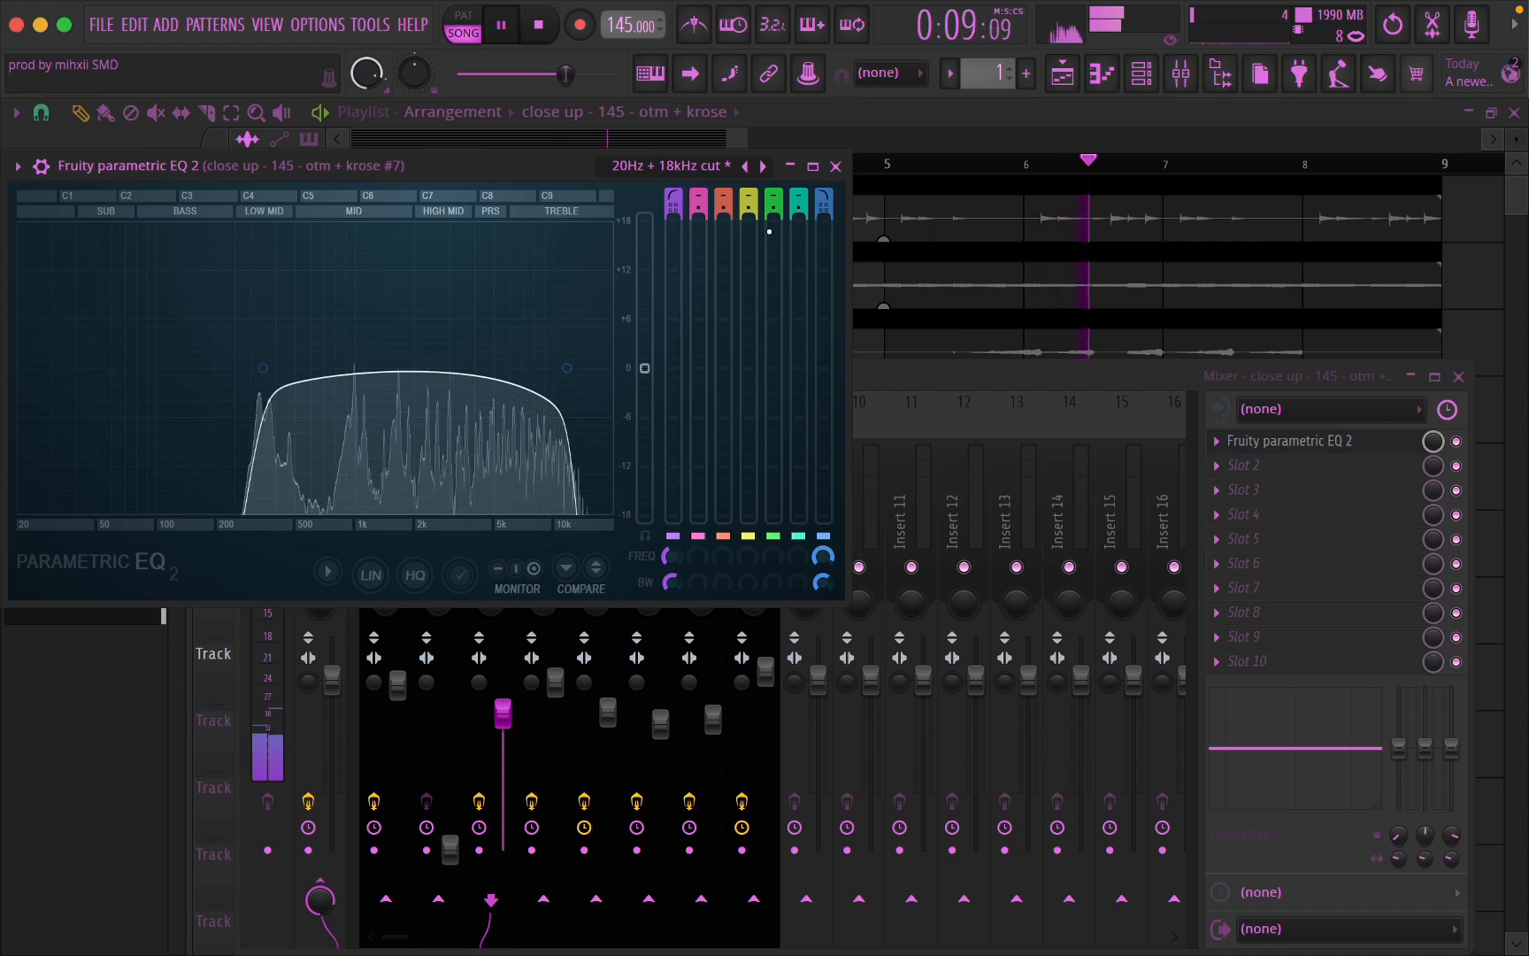
left_click(835, 166)
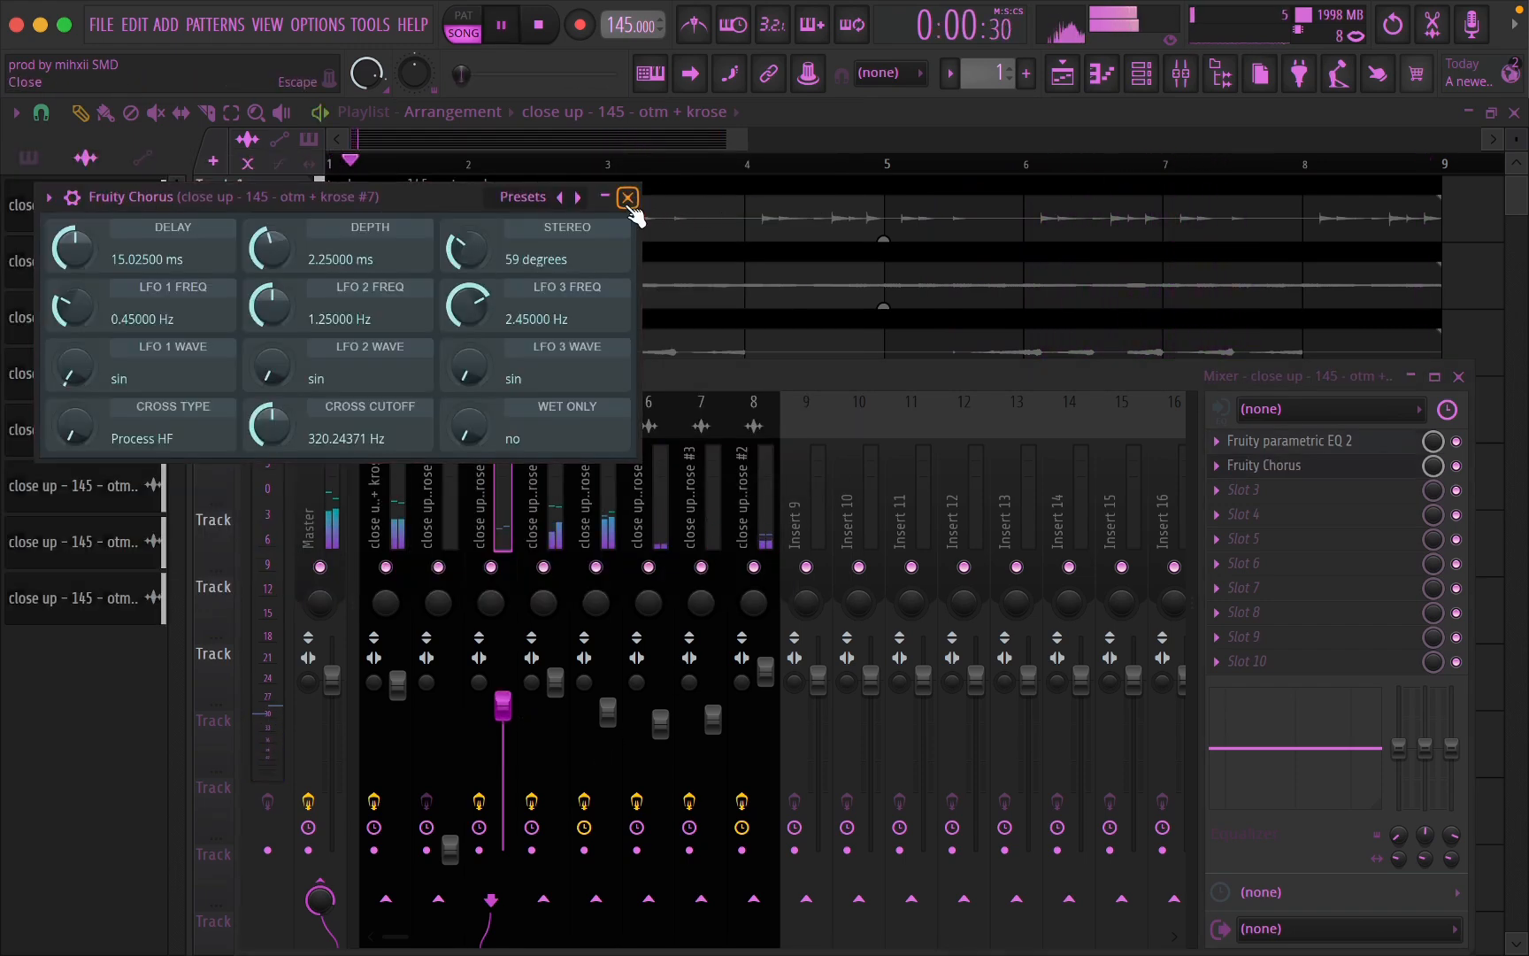
- Bring up mixer track 2's fader during playback, settling at 110%, and raise its 90 Hz low shelf to 8.4 dB
left_click(627, 198)
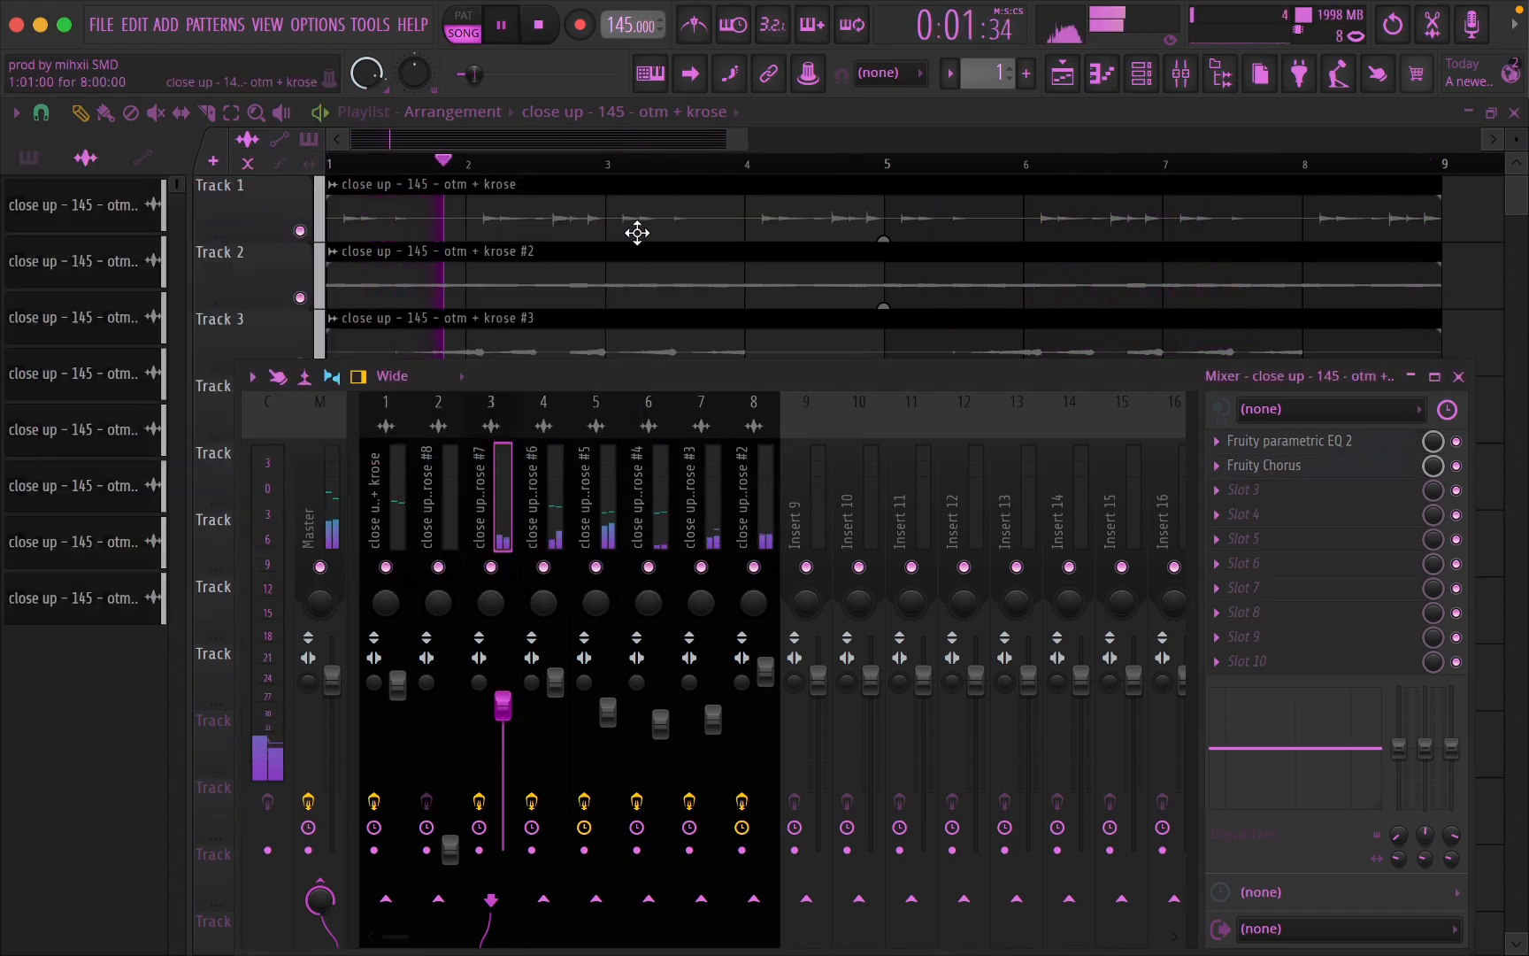
left_click_drag(451, 850, 451, 639)
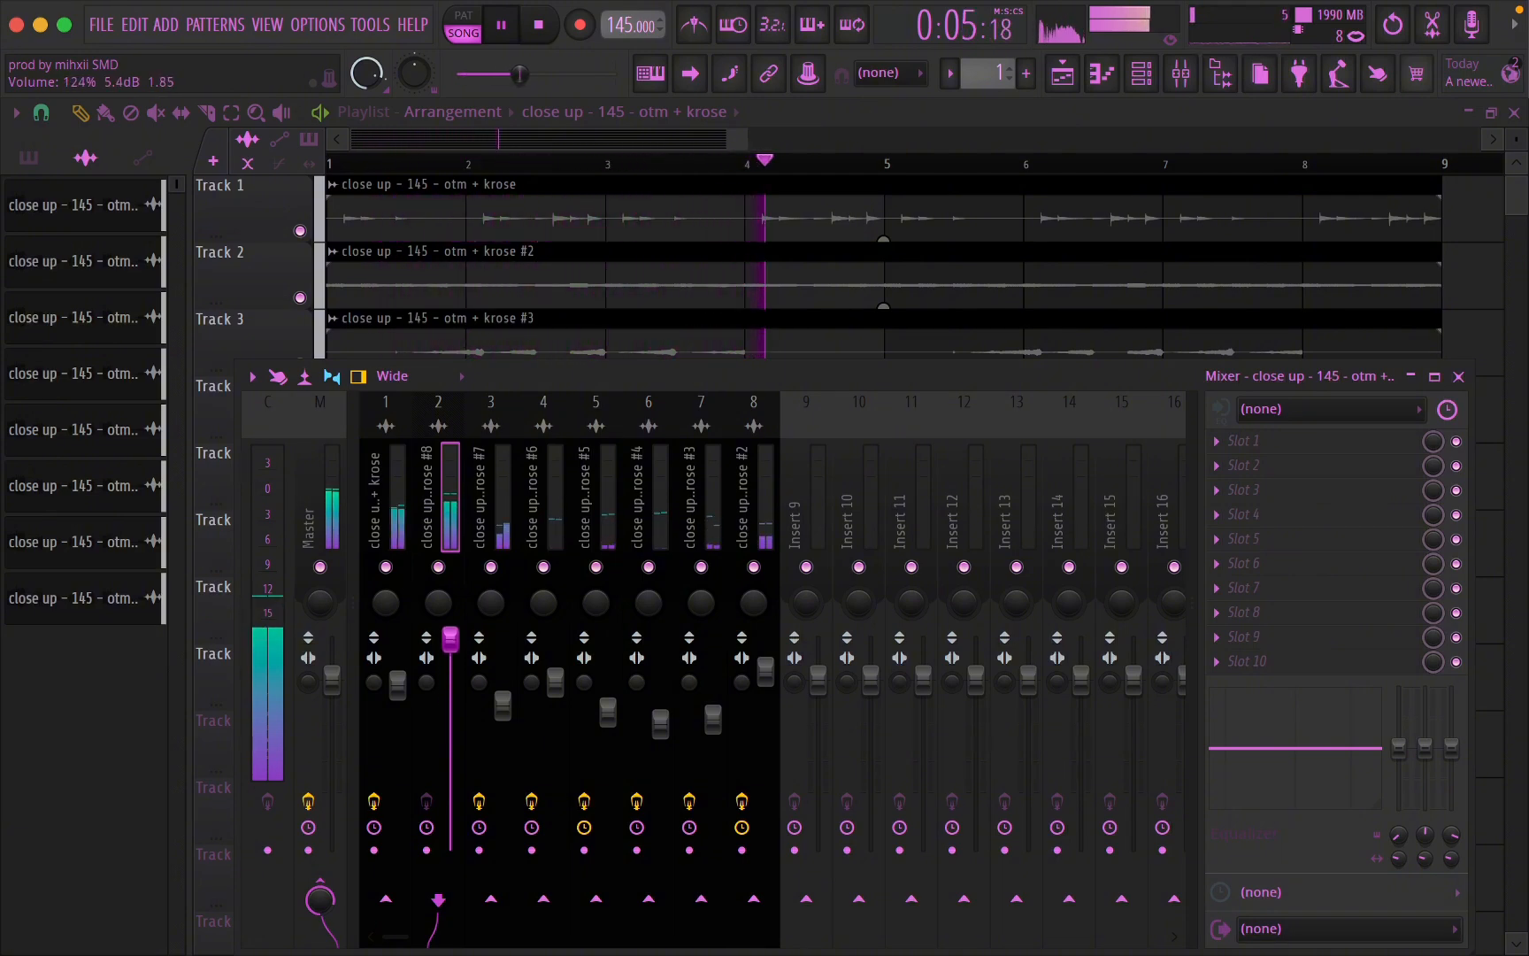
key("space")
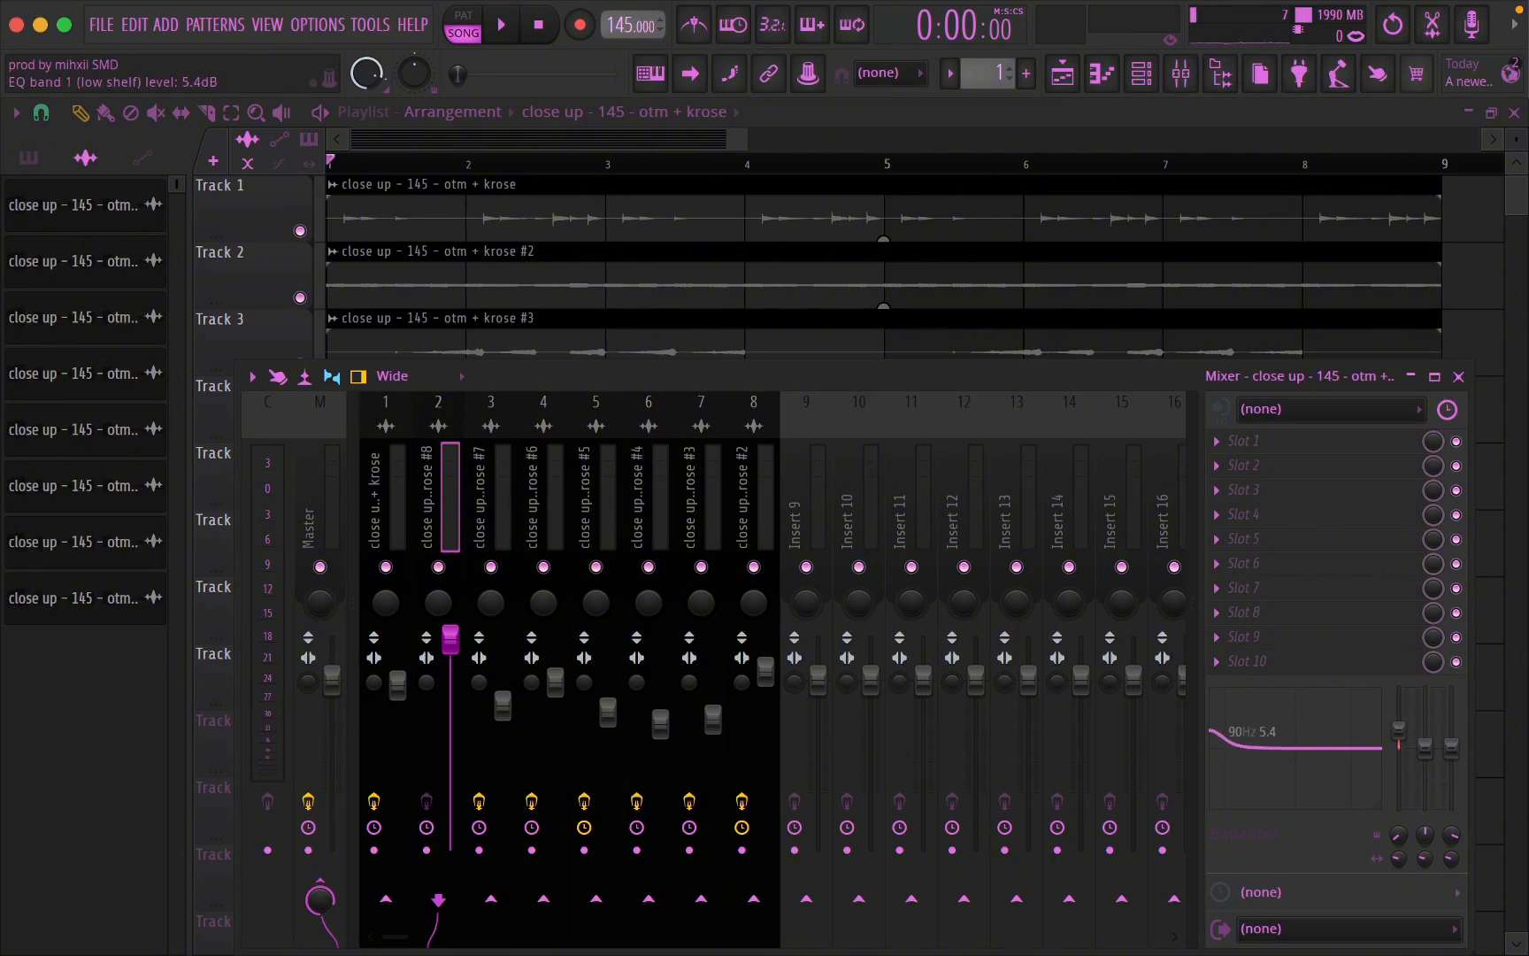
key("space")
left_click_drag(1400, 732, 1400, 721)
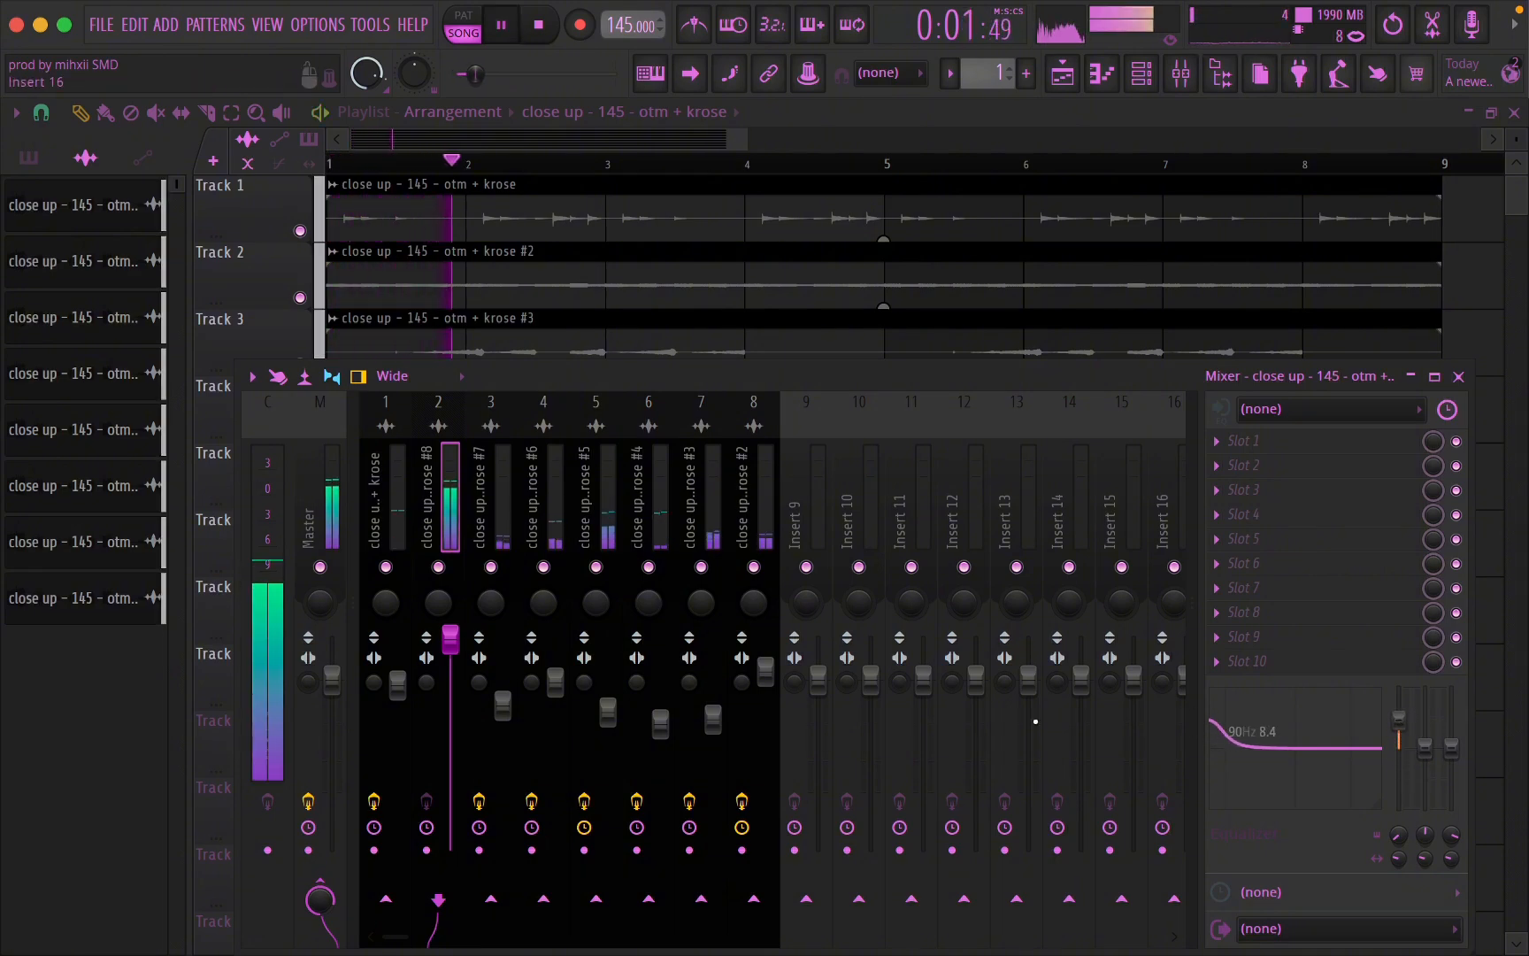
left_click_drag(461, 675, 461, 700)
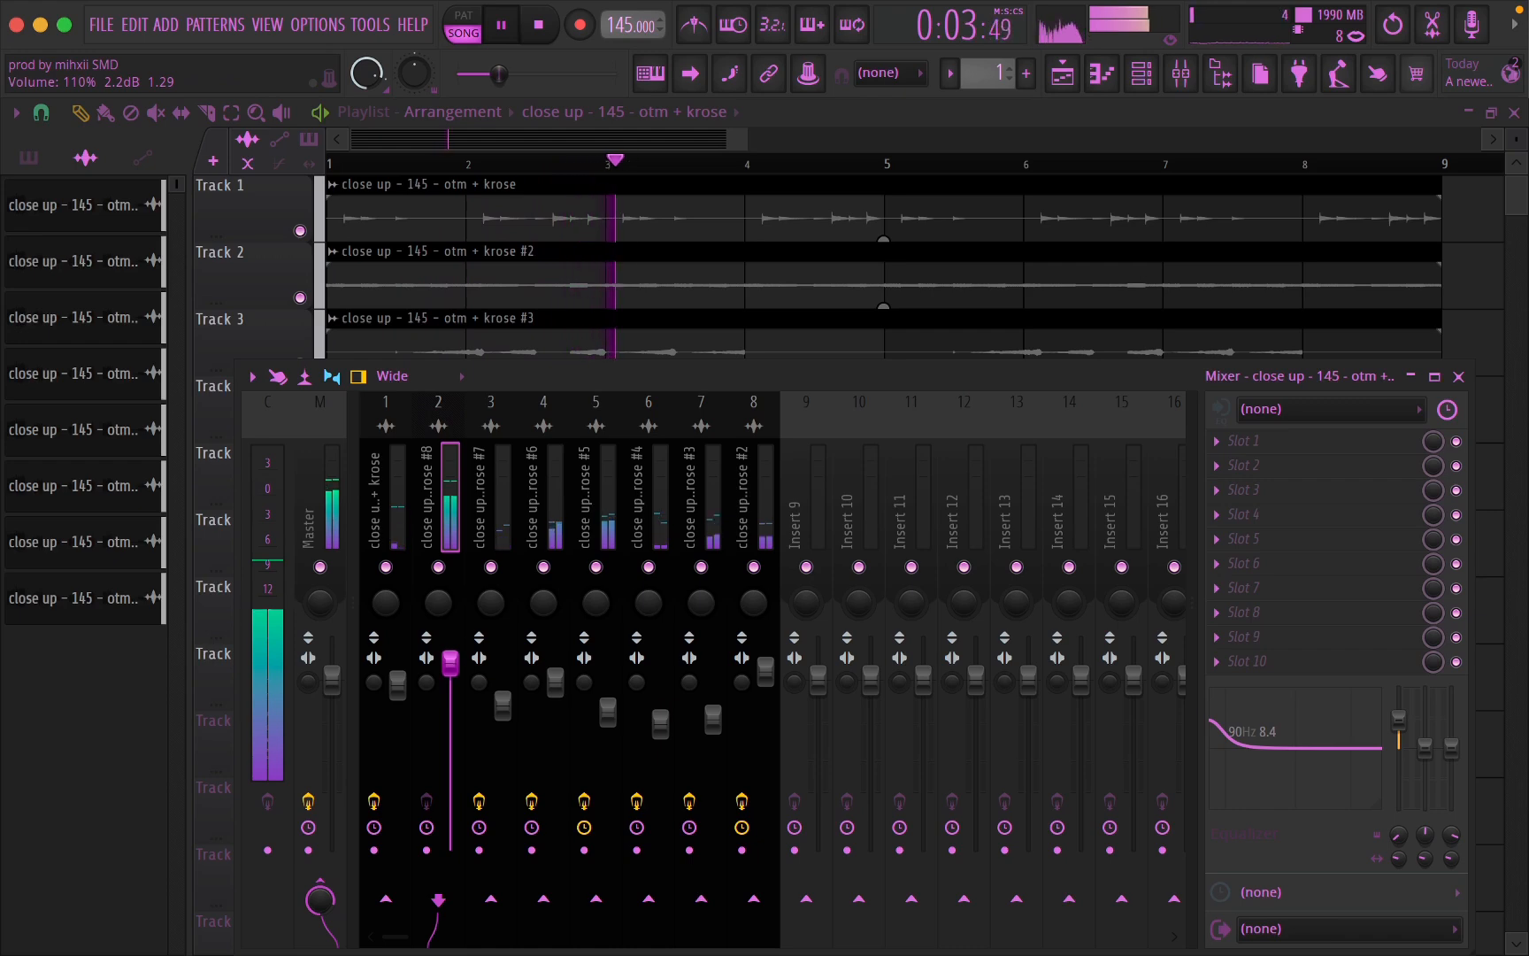
key("space")
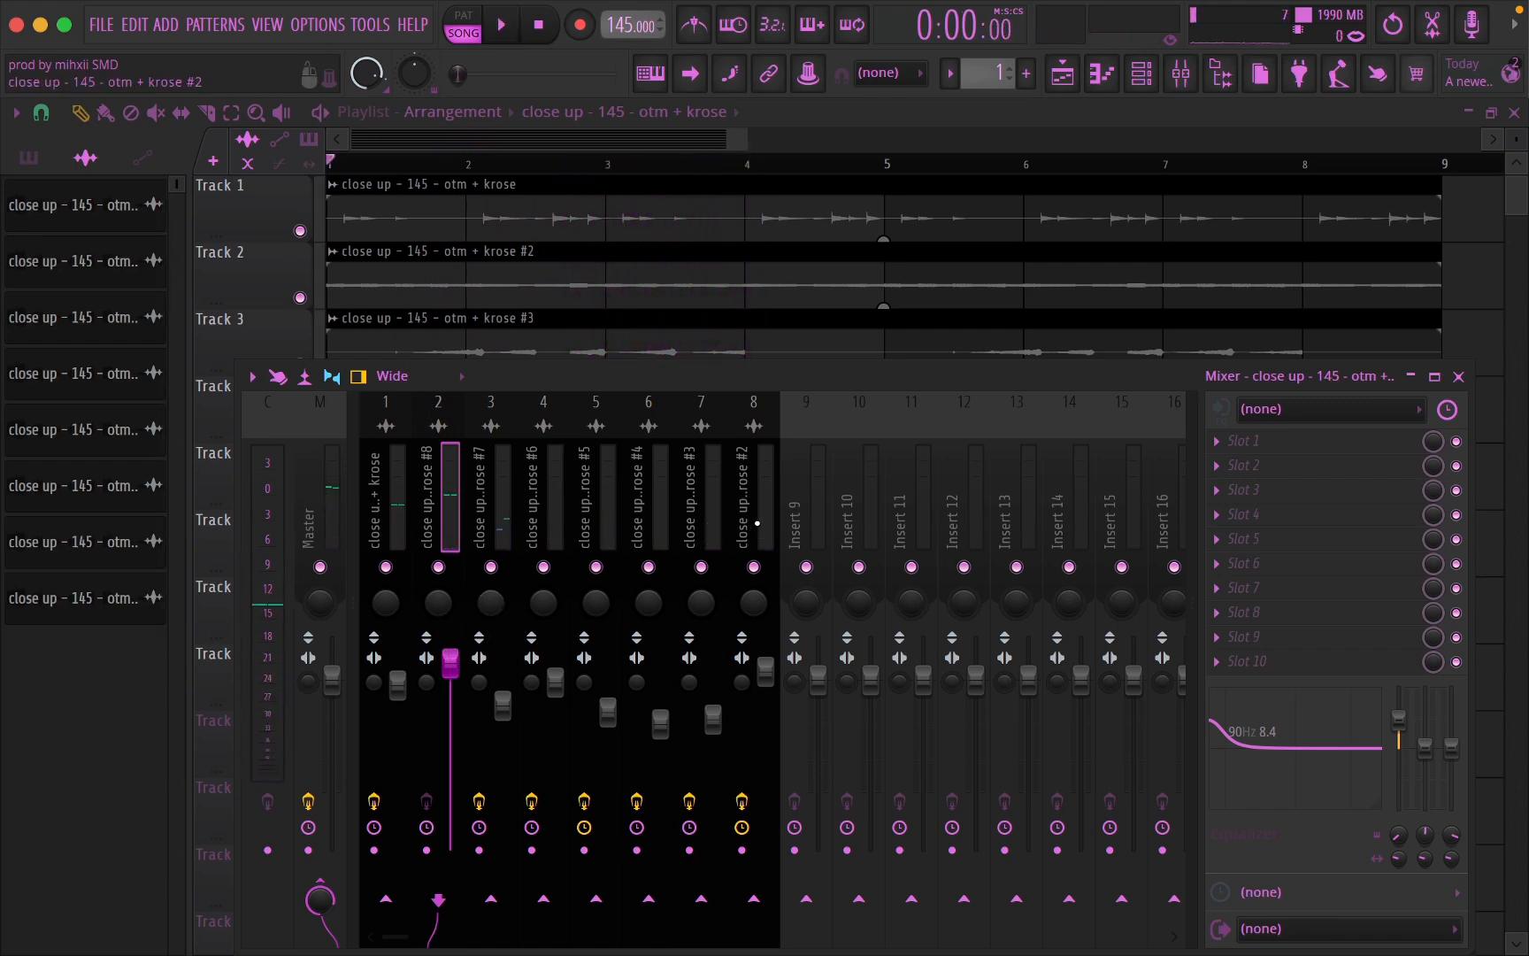
- Raise the faders of mixer tracks 1 to 8 together slightly, bringing track 4 to 104%
left_click_drag(758, 522, 381, 568)
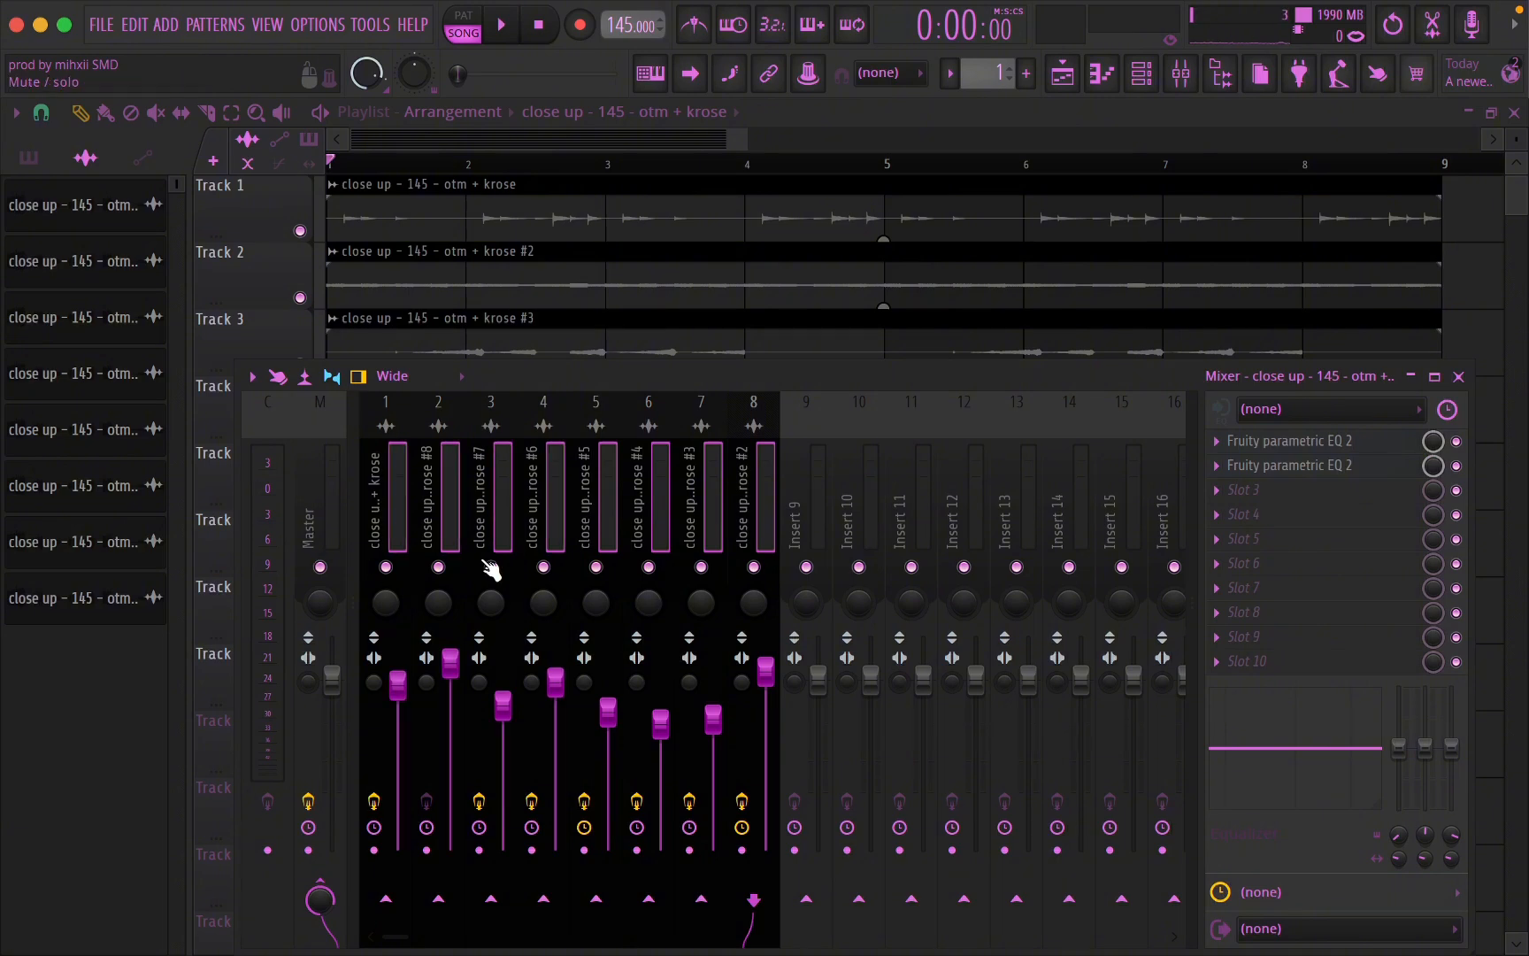
left_click_drag(547, 681, 547, 673)
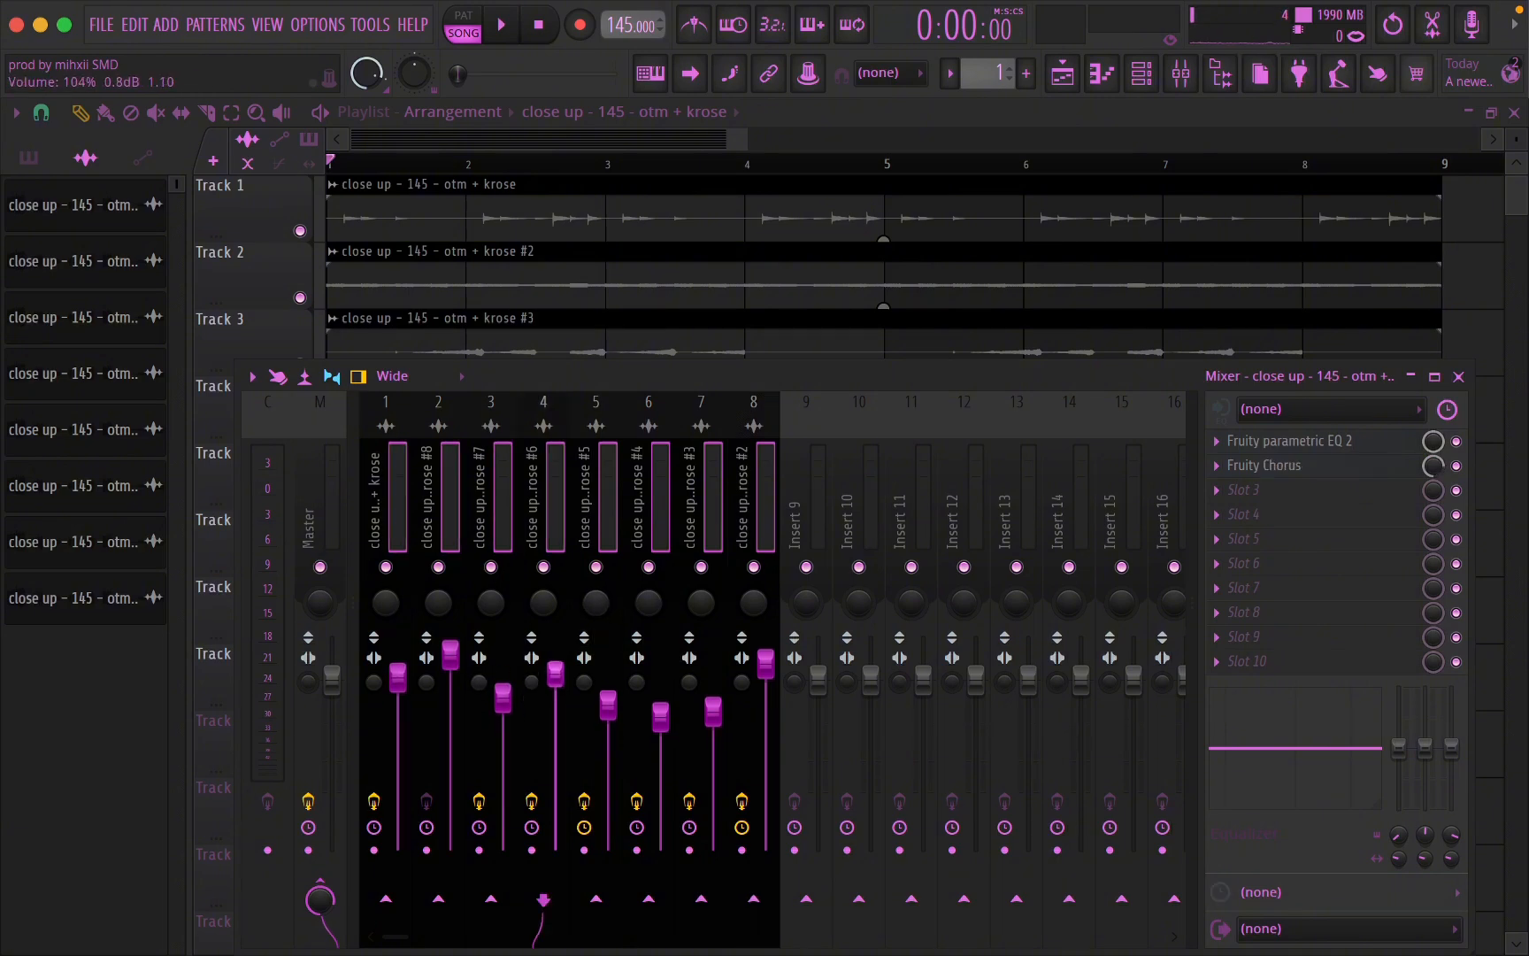
- Rebalance mixer track 2 against the mix, setting its low shelf to 11.8 dB and its fader slightly above the default level
left_click(449, 511)
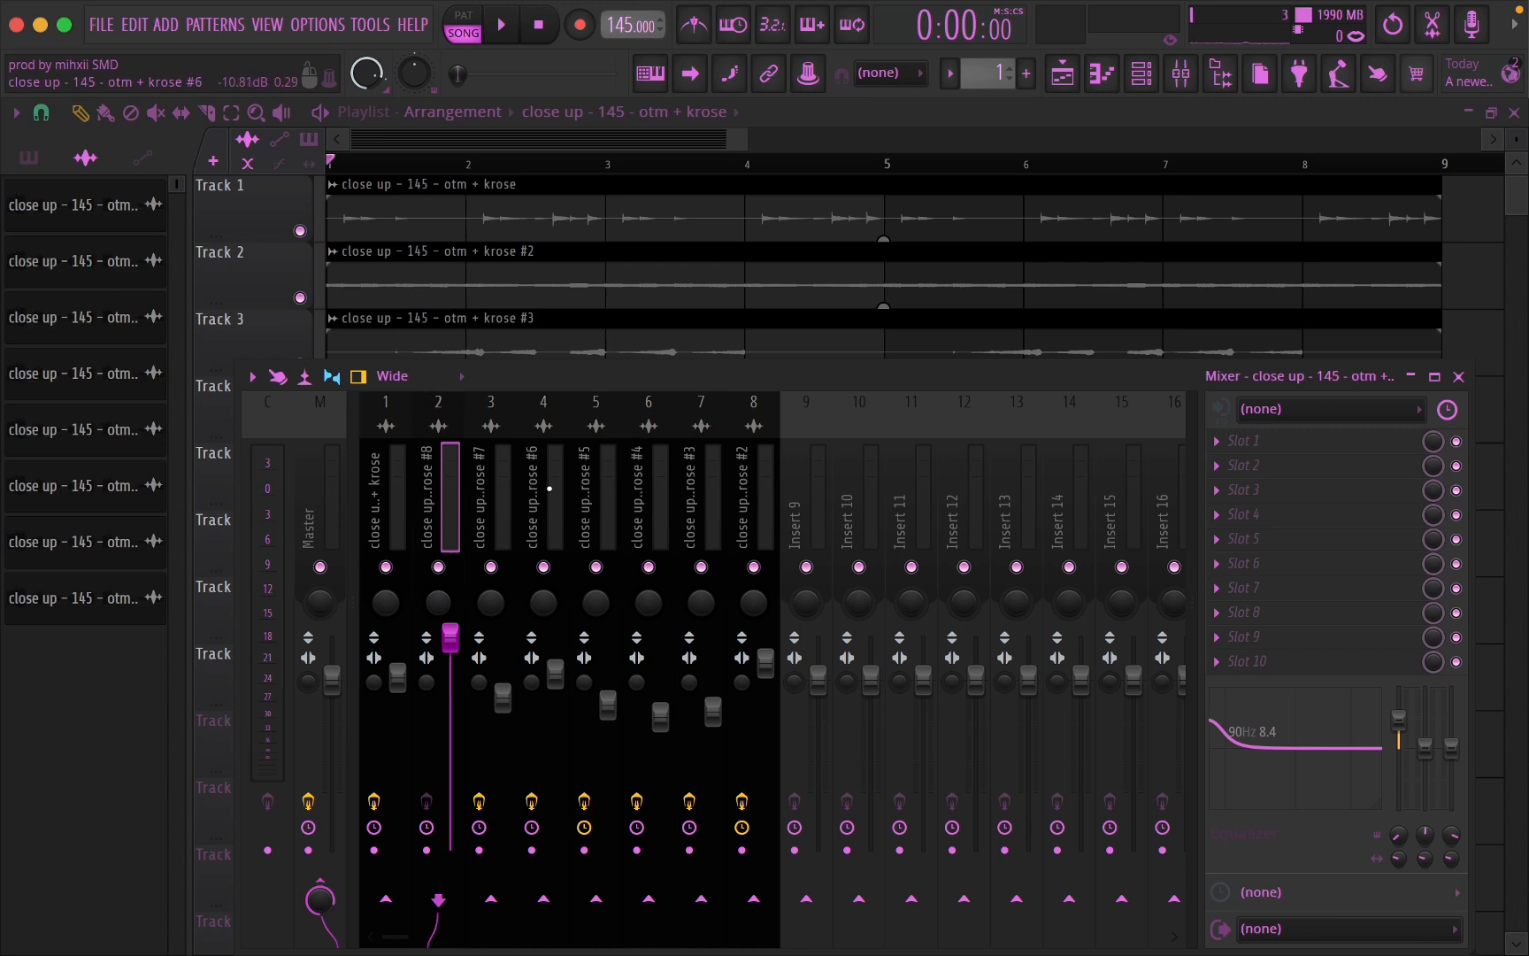
key("space")
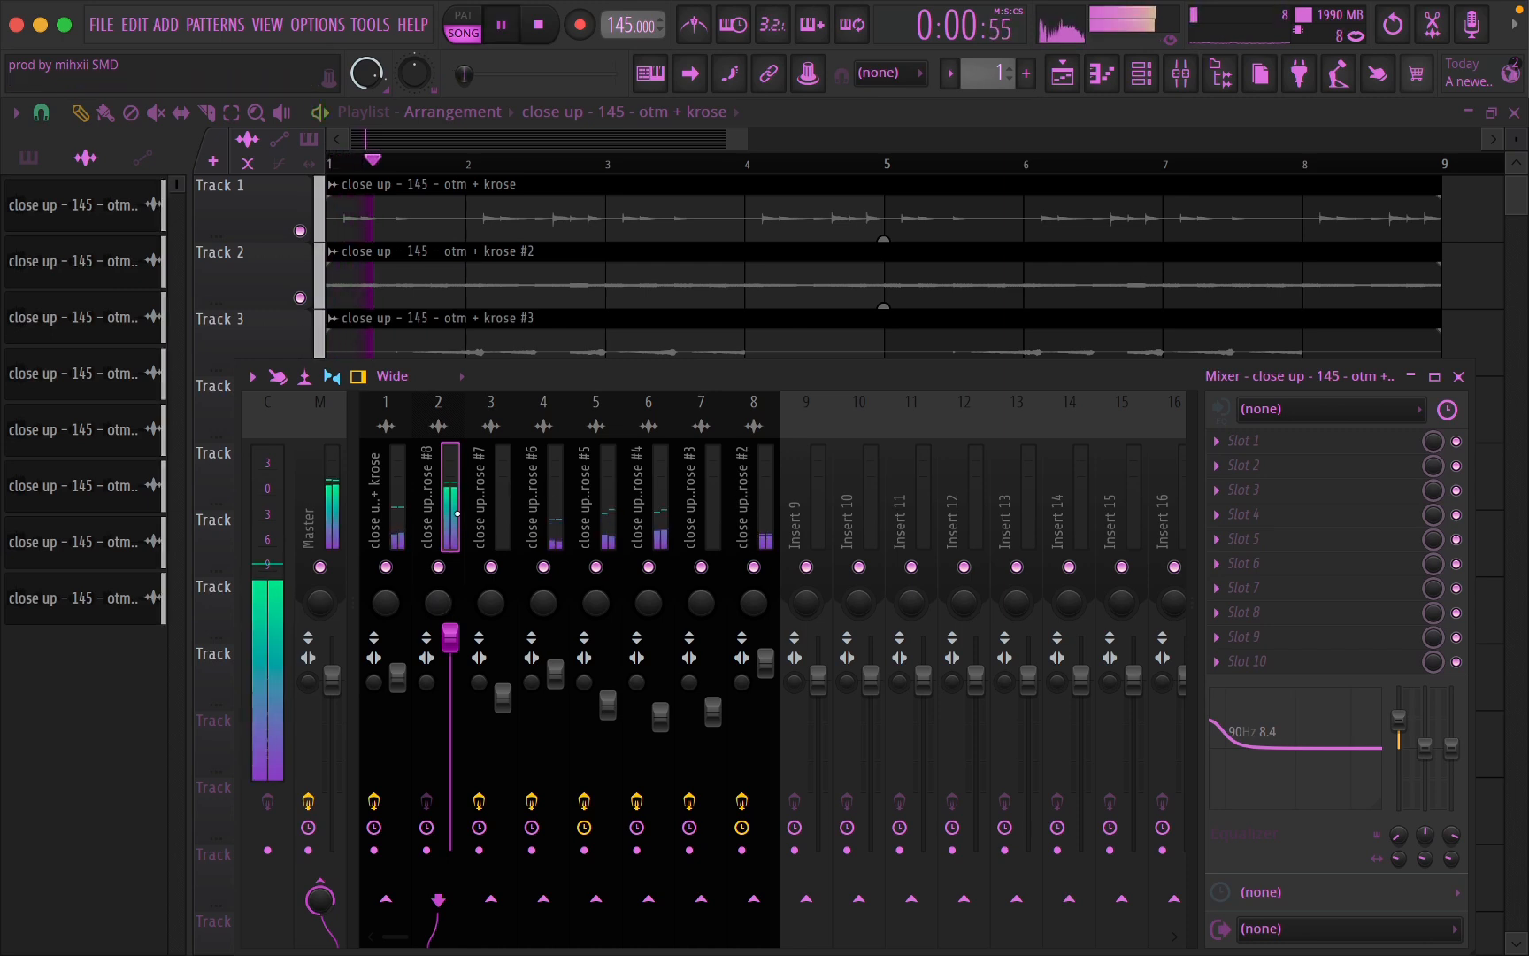
key("space")
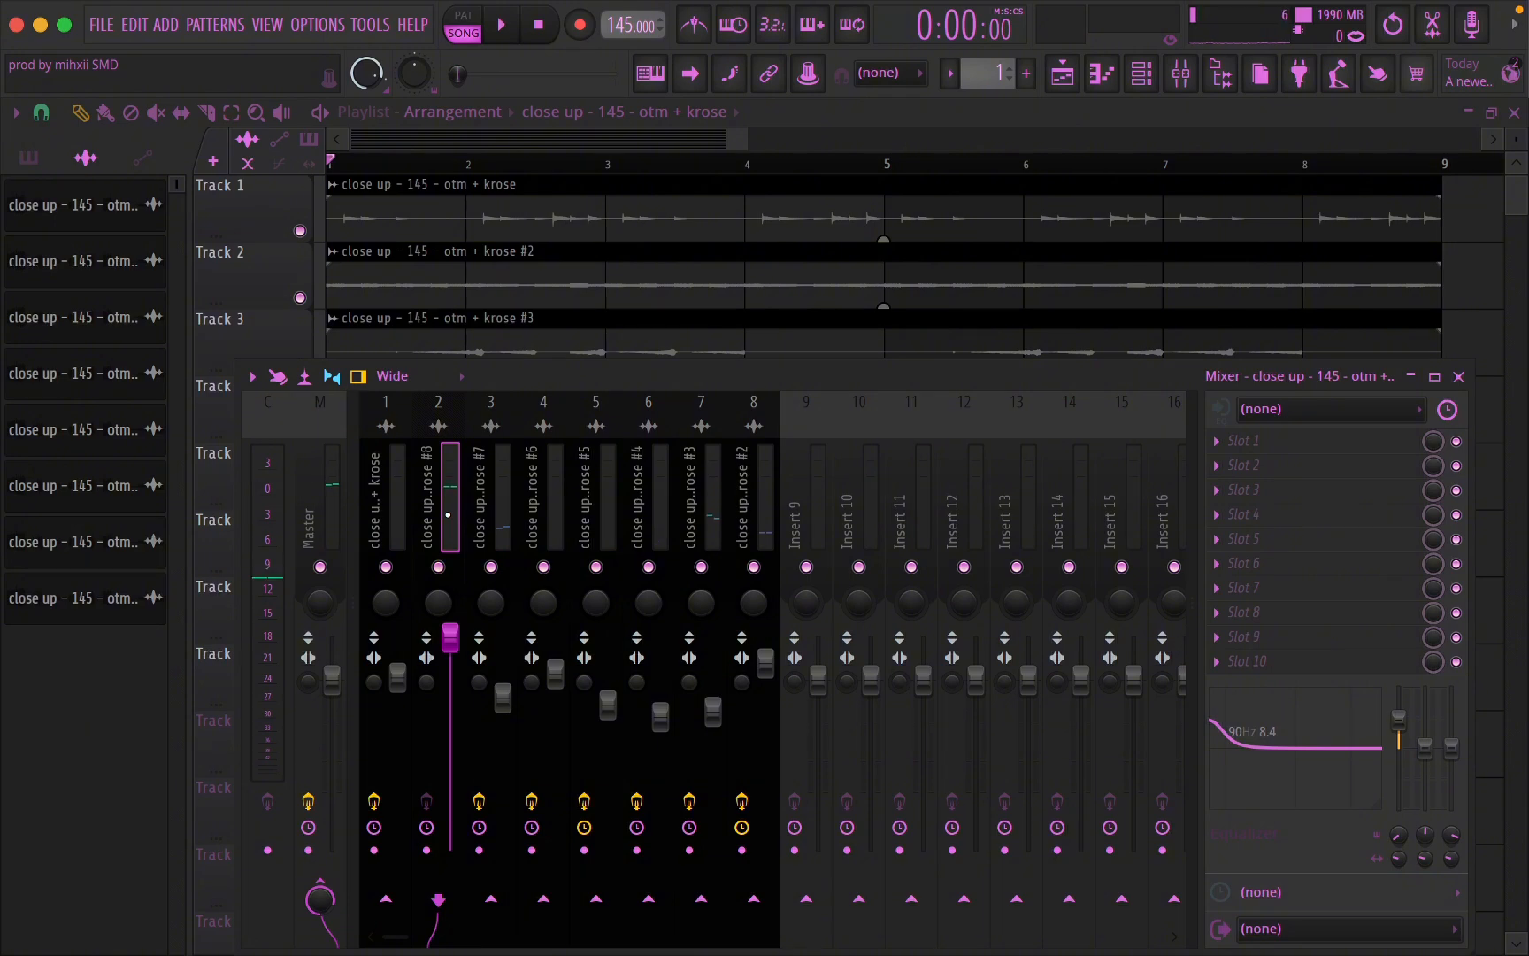
key("space")
left_click_drag(450, 636, 450, 660)
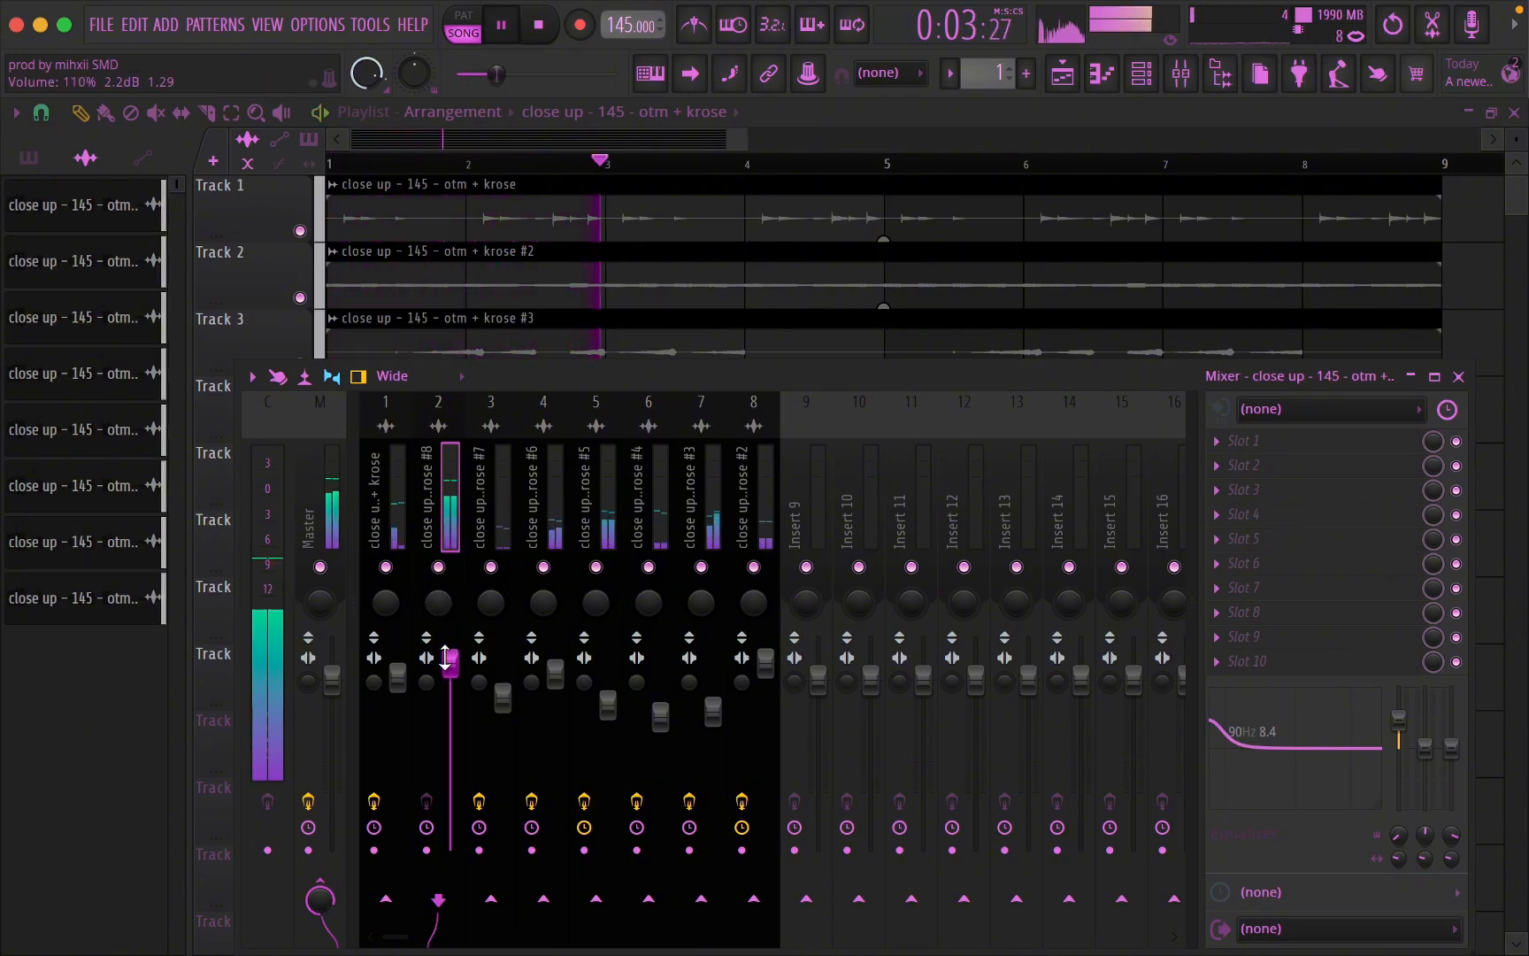
mouse_move(1399, 718)
left_mouse_down()
mouse_move(1399, 688)
mouse_move(1399, 705)
left_mouse_up()
key("space")
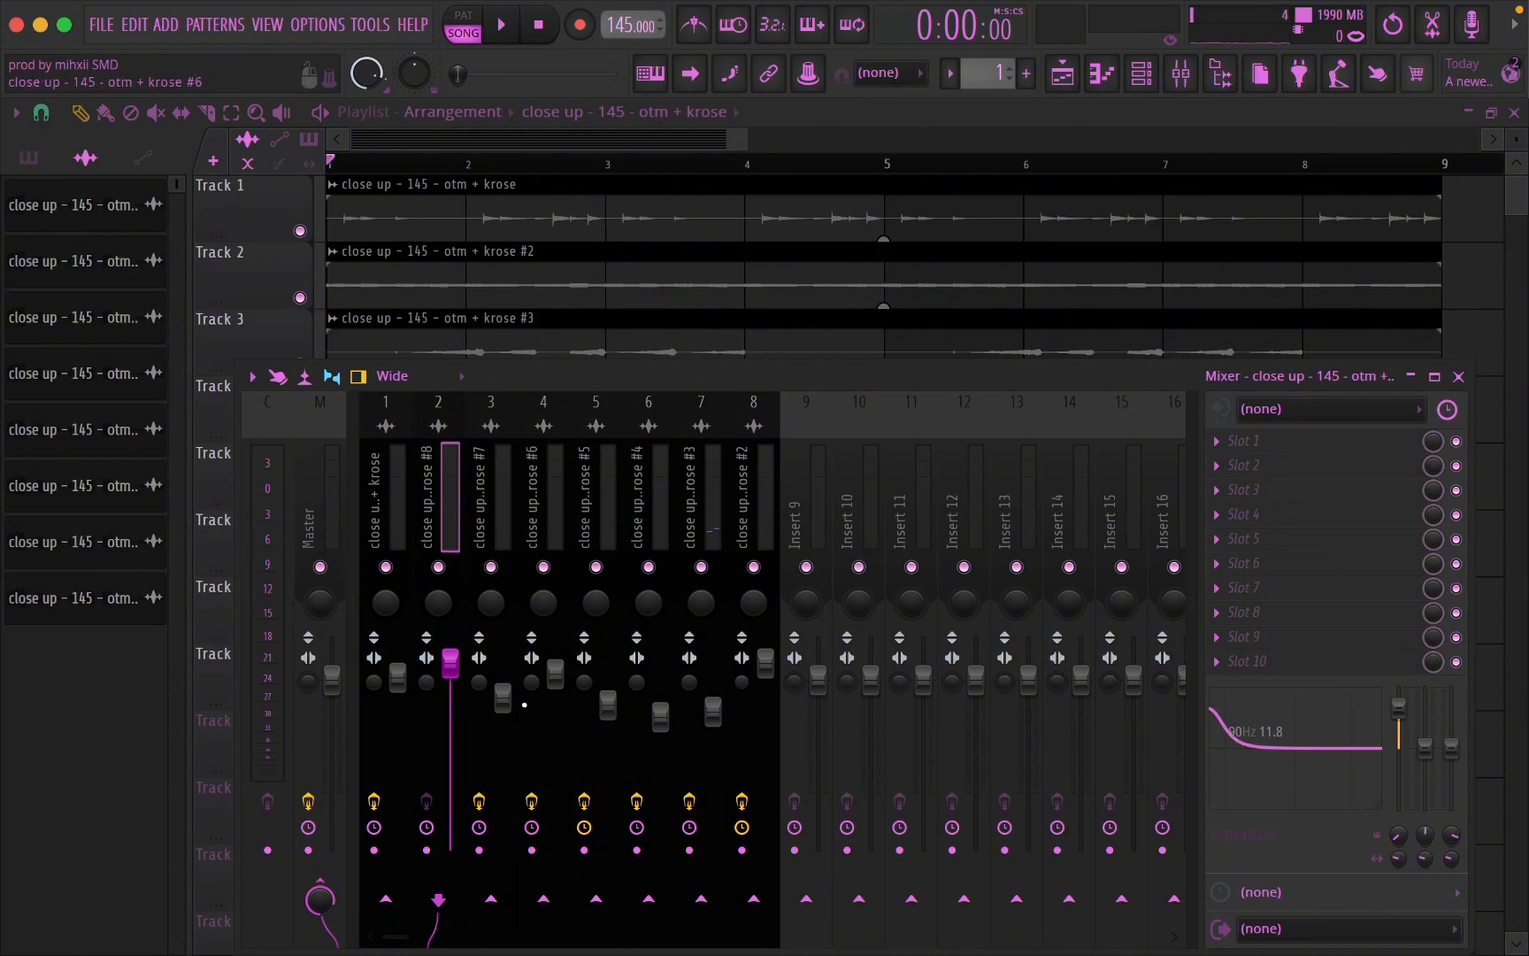
left_click_drag(449, 661, 449, 669)
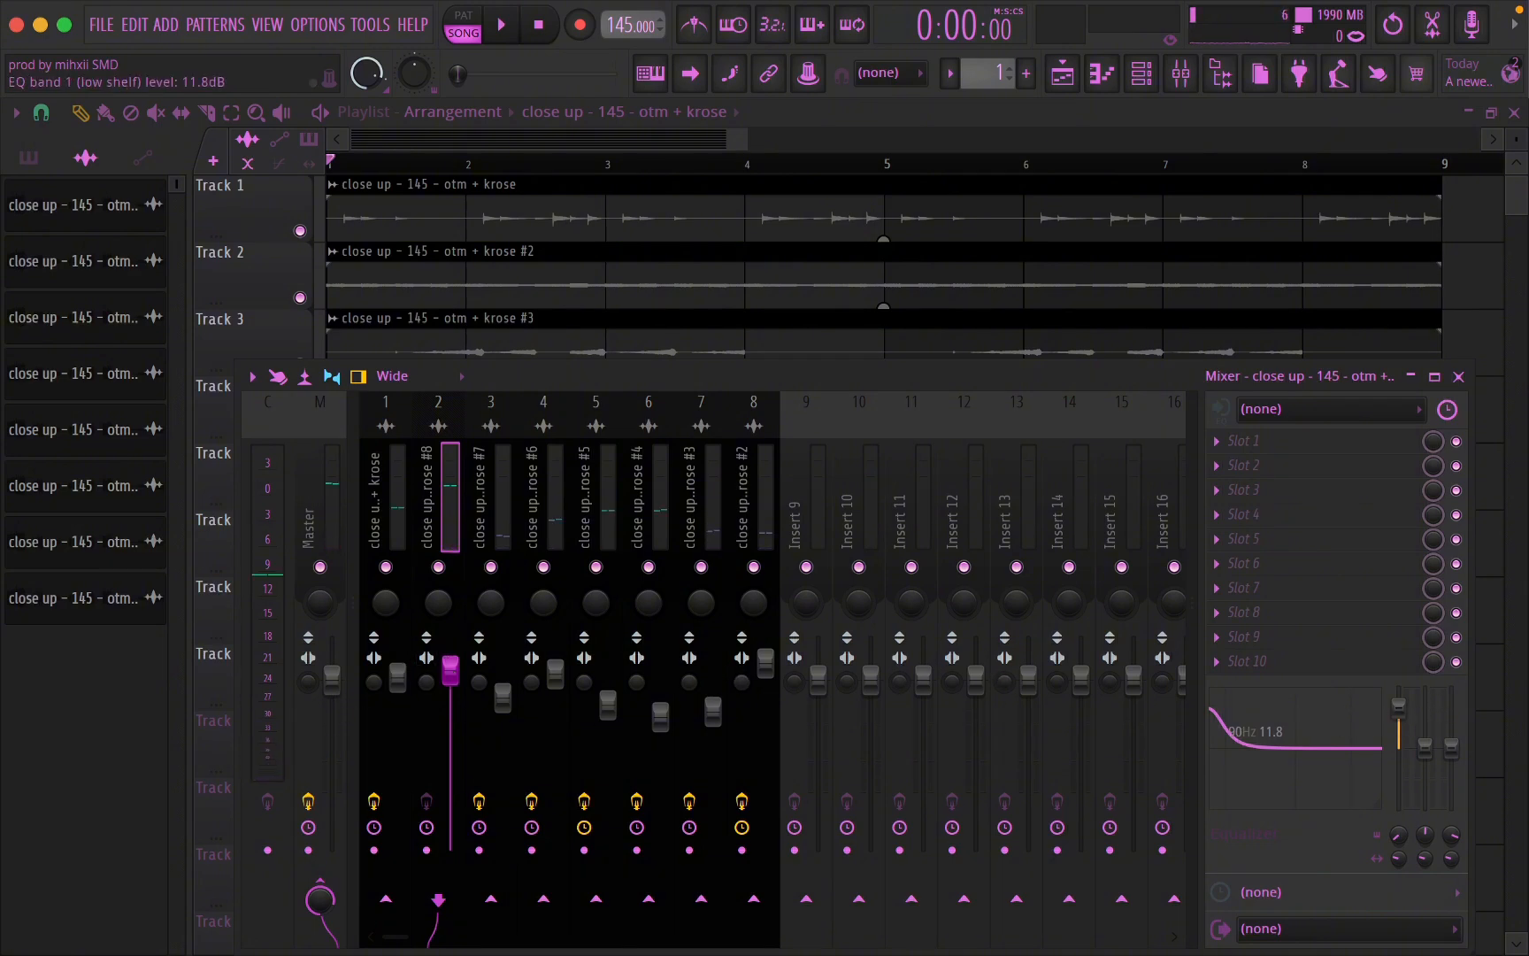
- Try cutting mixer track 2's low shelf to -18 dB and resetting the band
left_click_drag(1398, 705, 1399, 807)
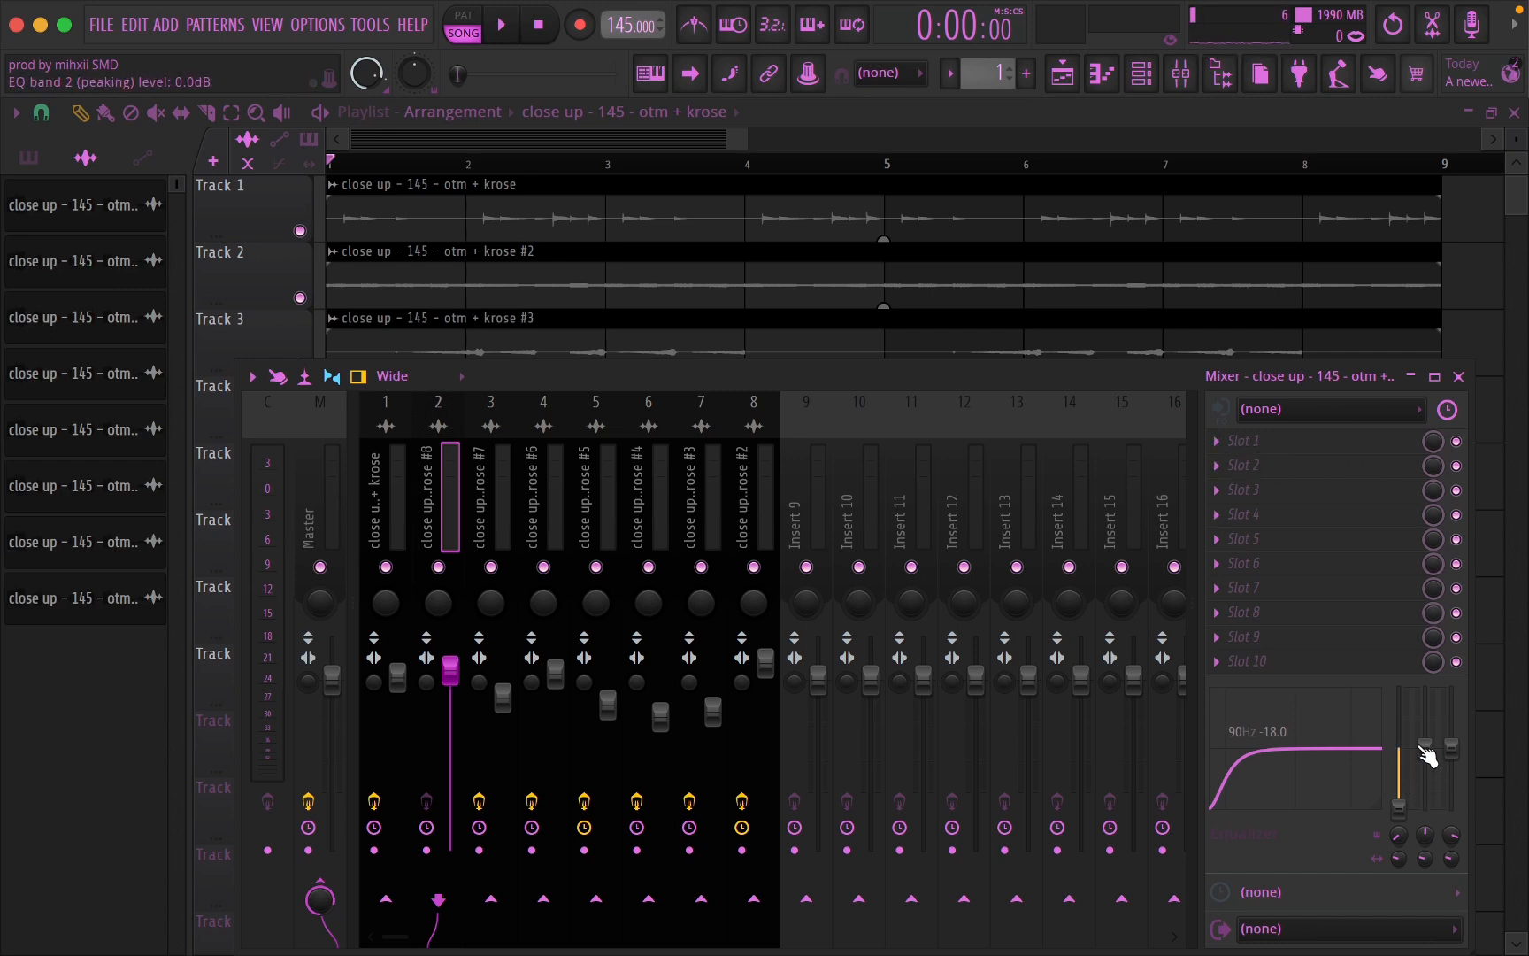
right_click(1402, 807)
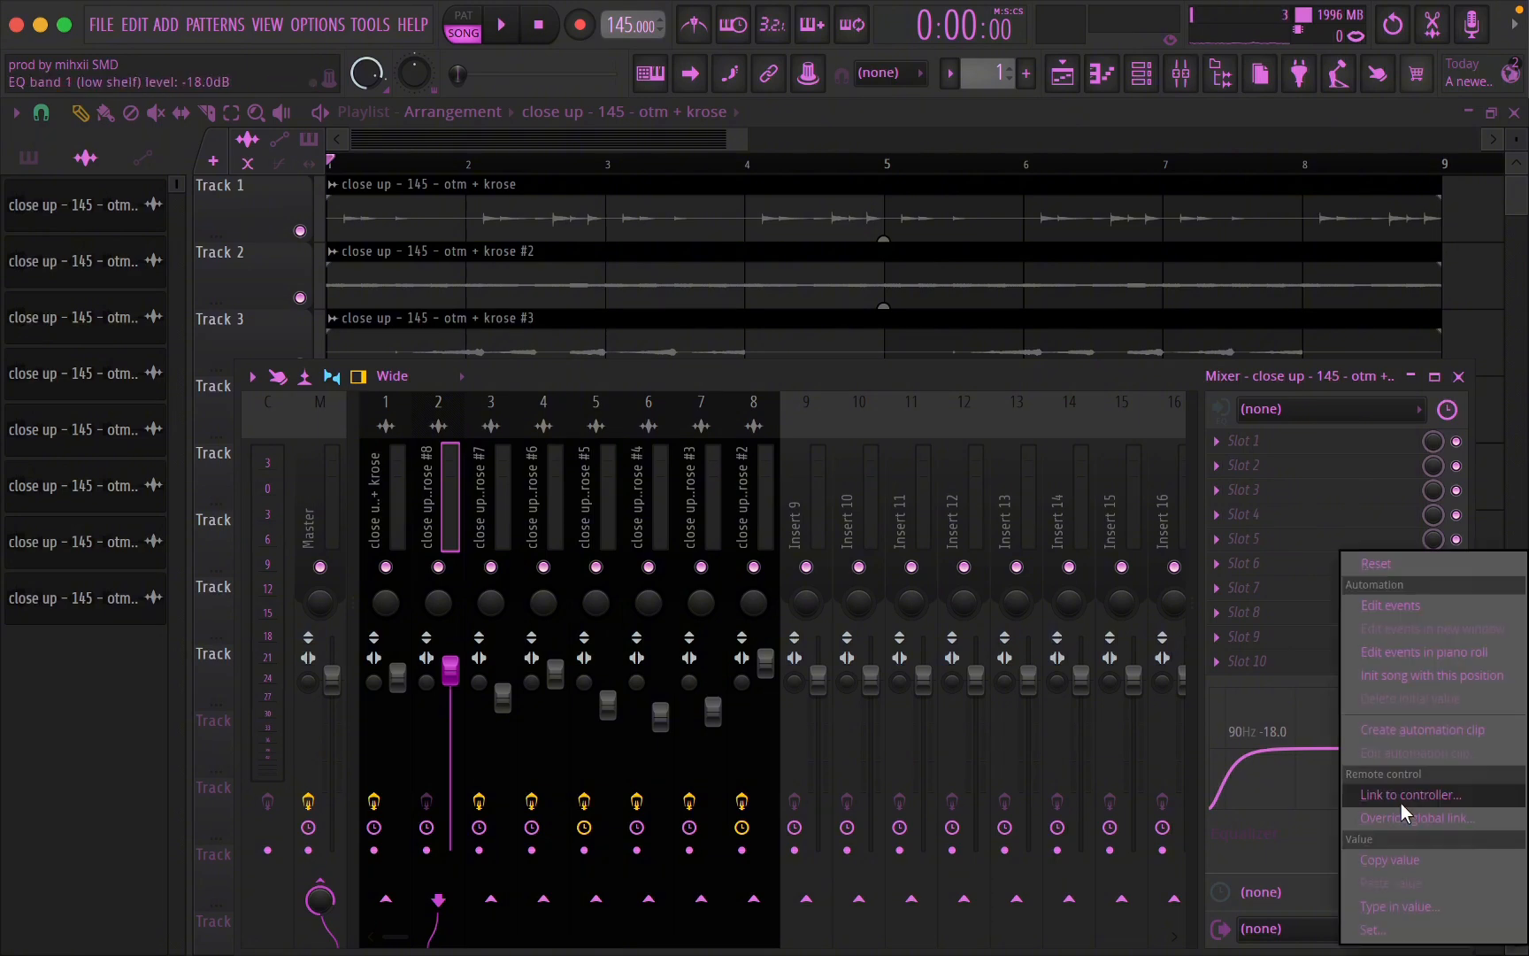
left_click(1414, 566)
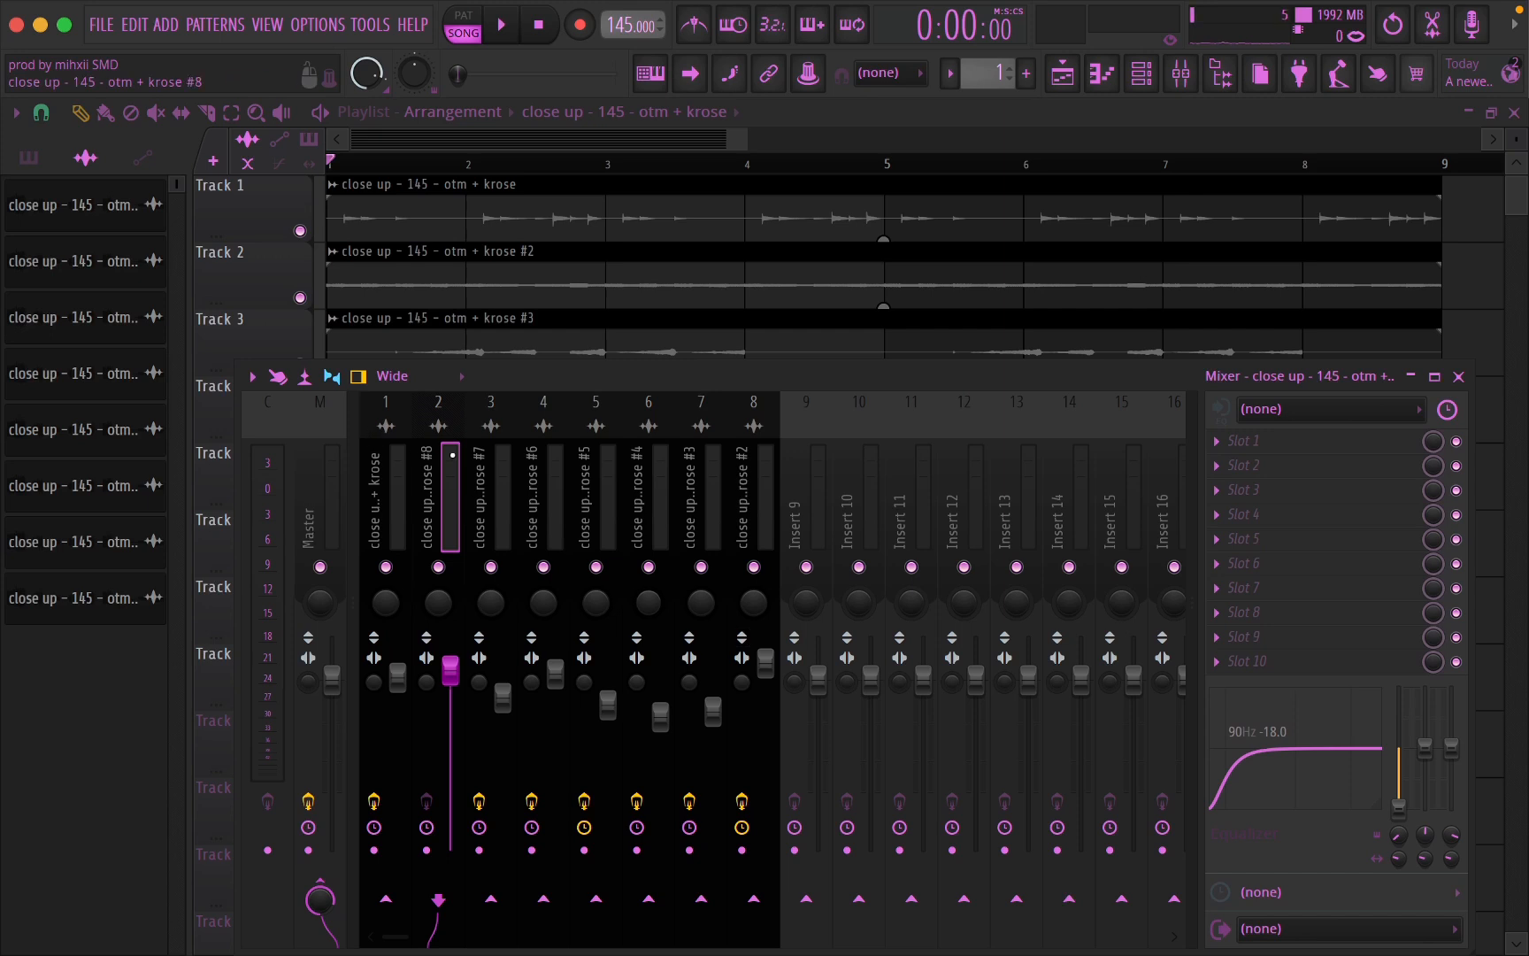
- Set mixer track 2's low shelf to 14.4 dB and its high shelf to -5.7 dB at 3.8 kHz during playback
left_click_drag(1398, 808, 1398, 735)
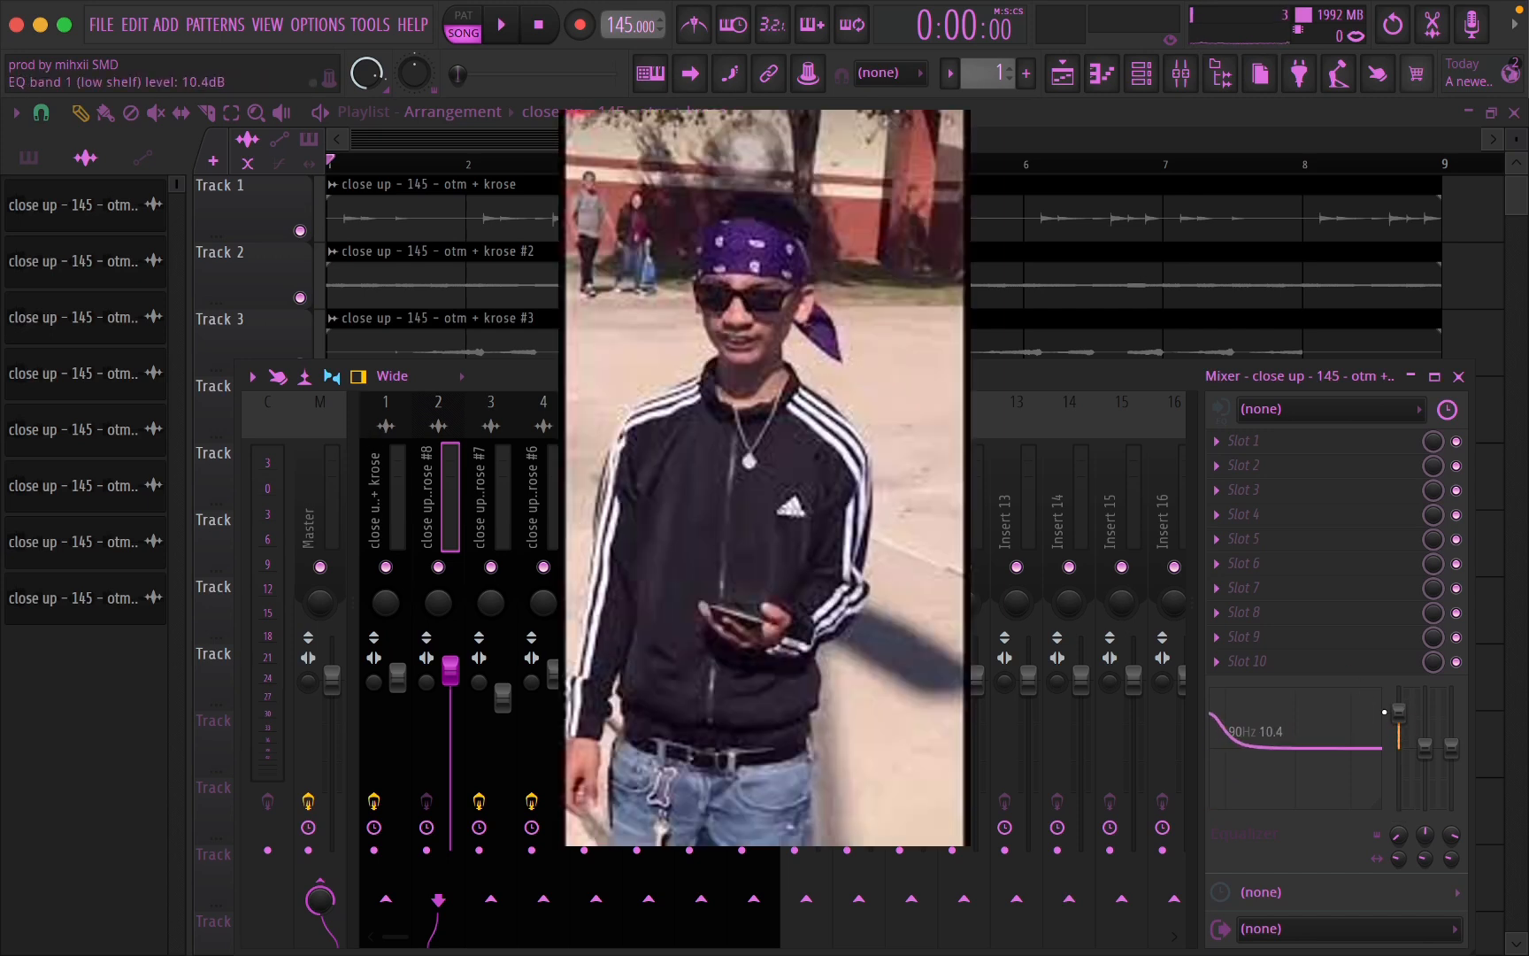
key("space")
left_click_drag(1395, 723, 1405, 701)
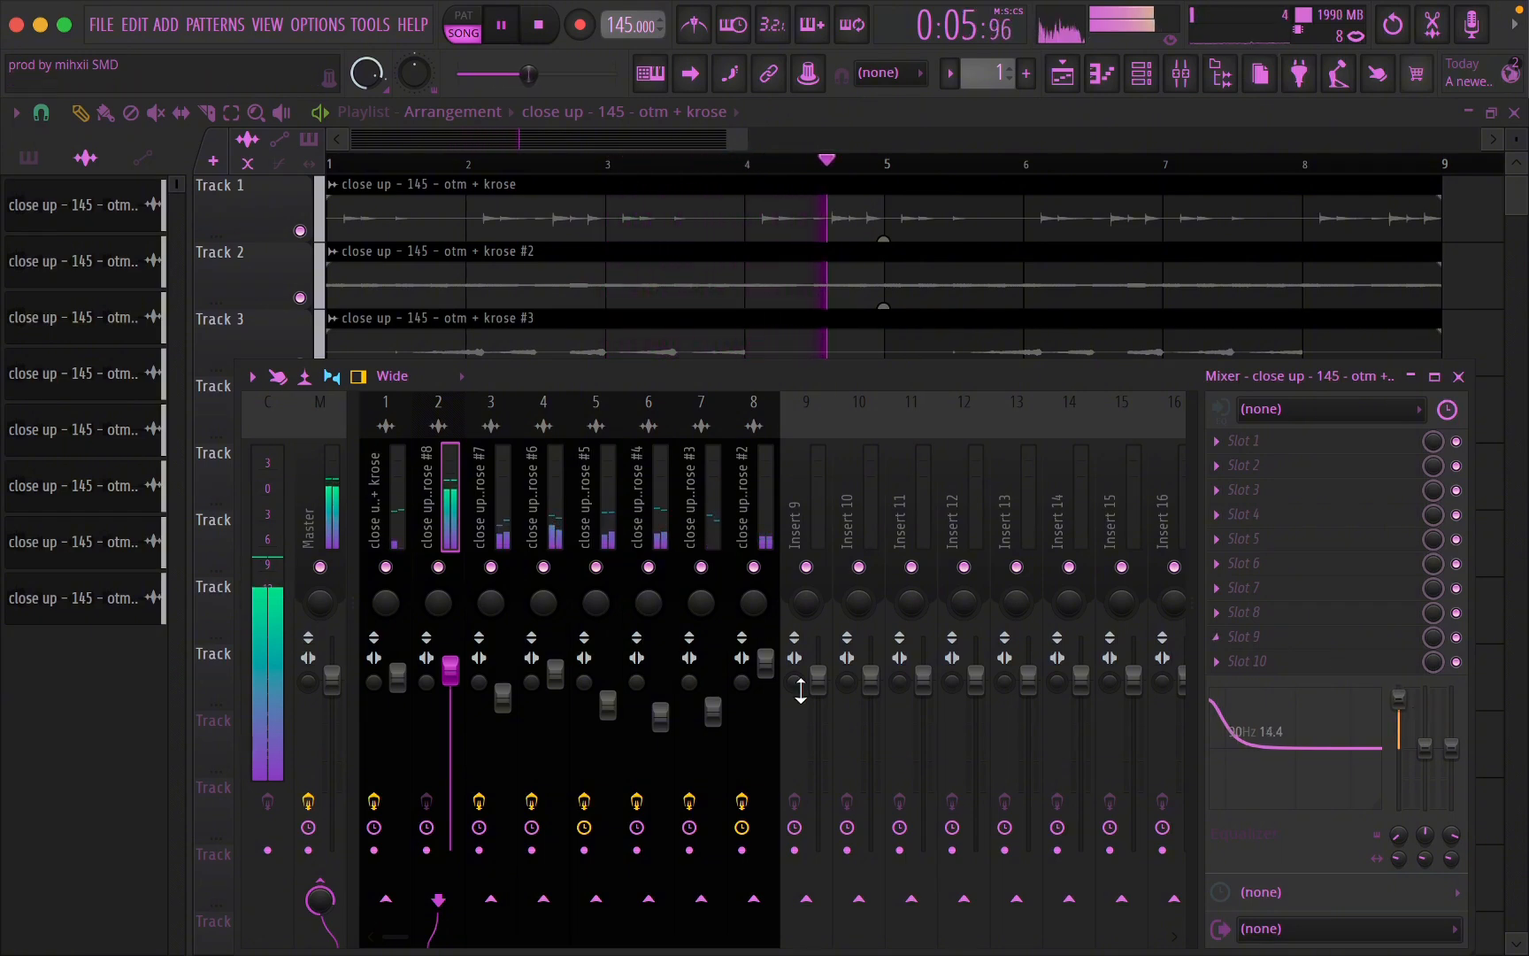
left_click_drag(1451, 748, 1455, 777)
left_click_drag(1451, 835, 1451, 855)
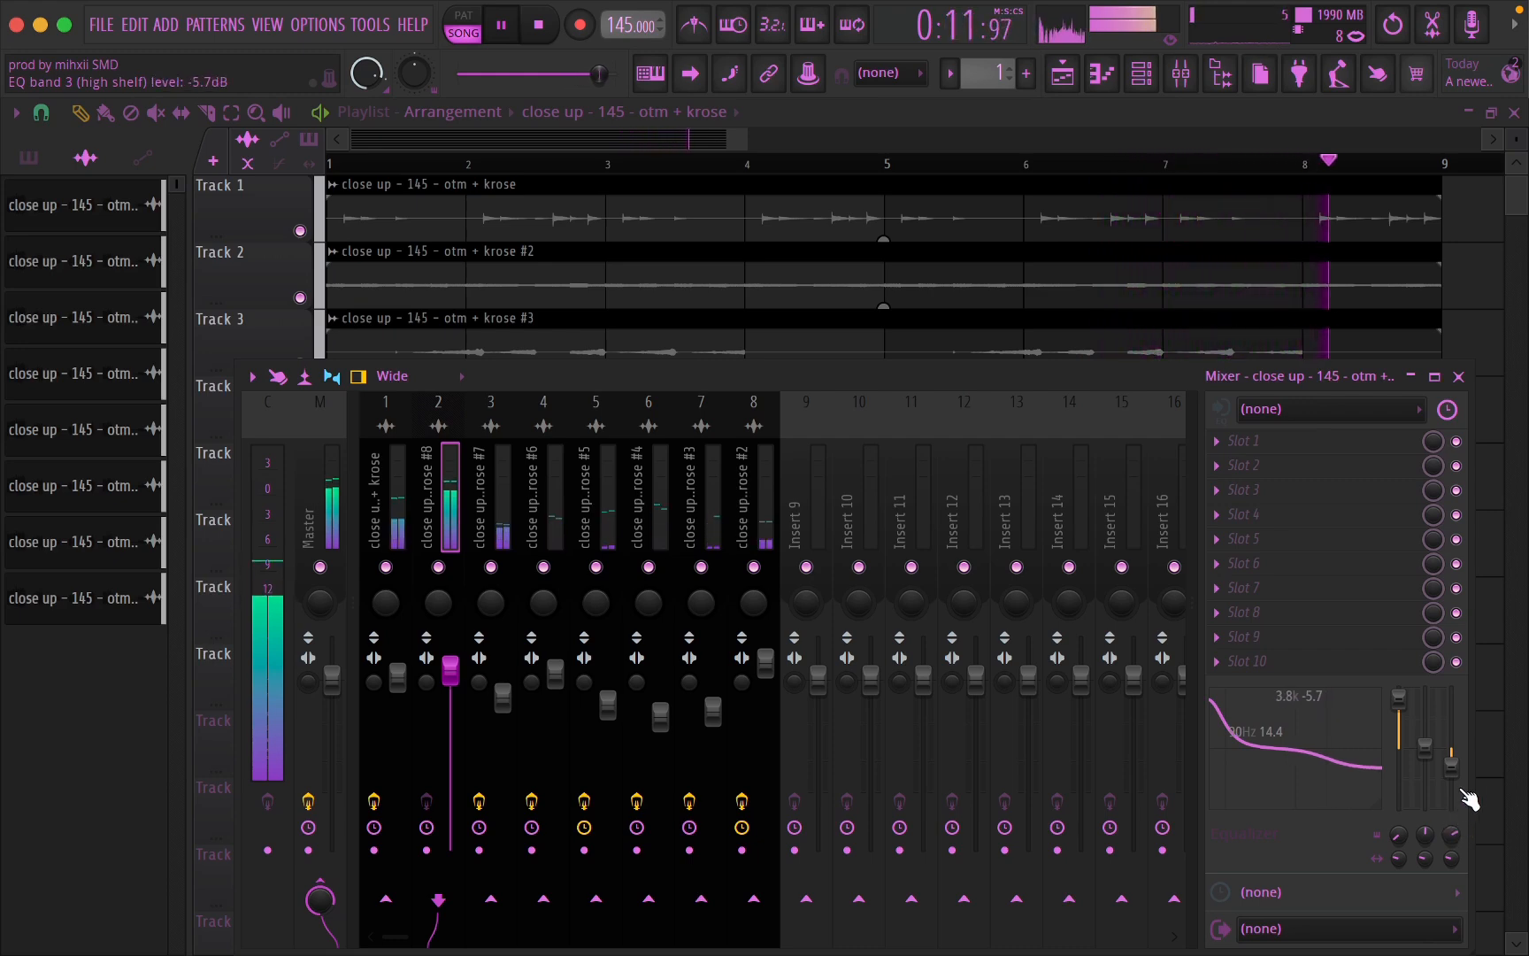
- Raise mixer track 2's fader to 113% during playback, and mute the track before closing the mixer
left_click_drag(450, 670, 450, 655)
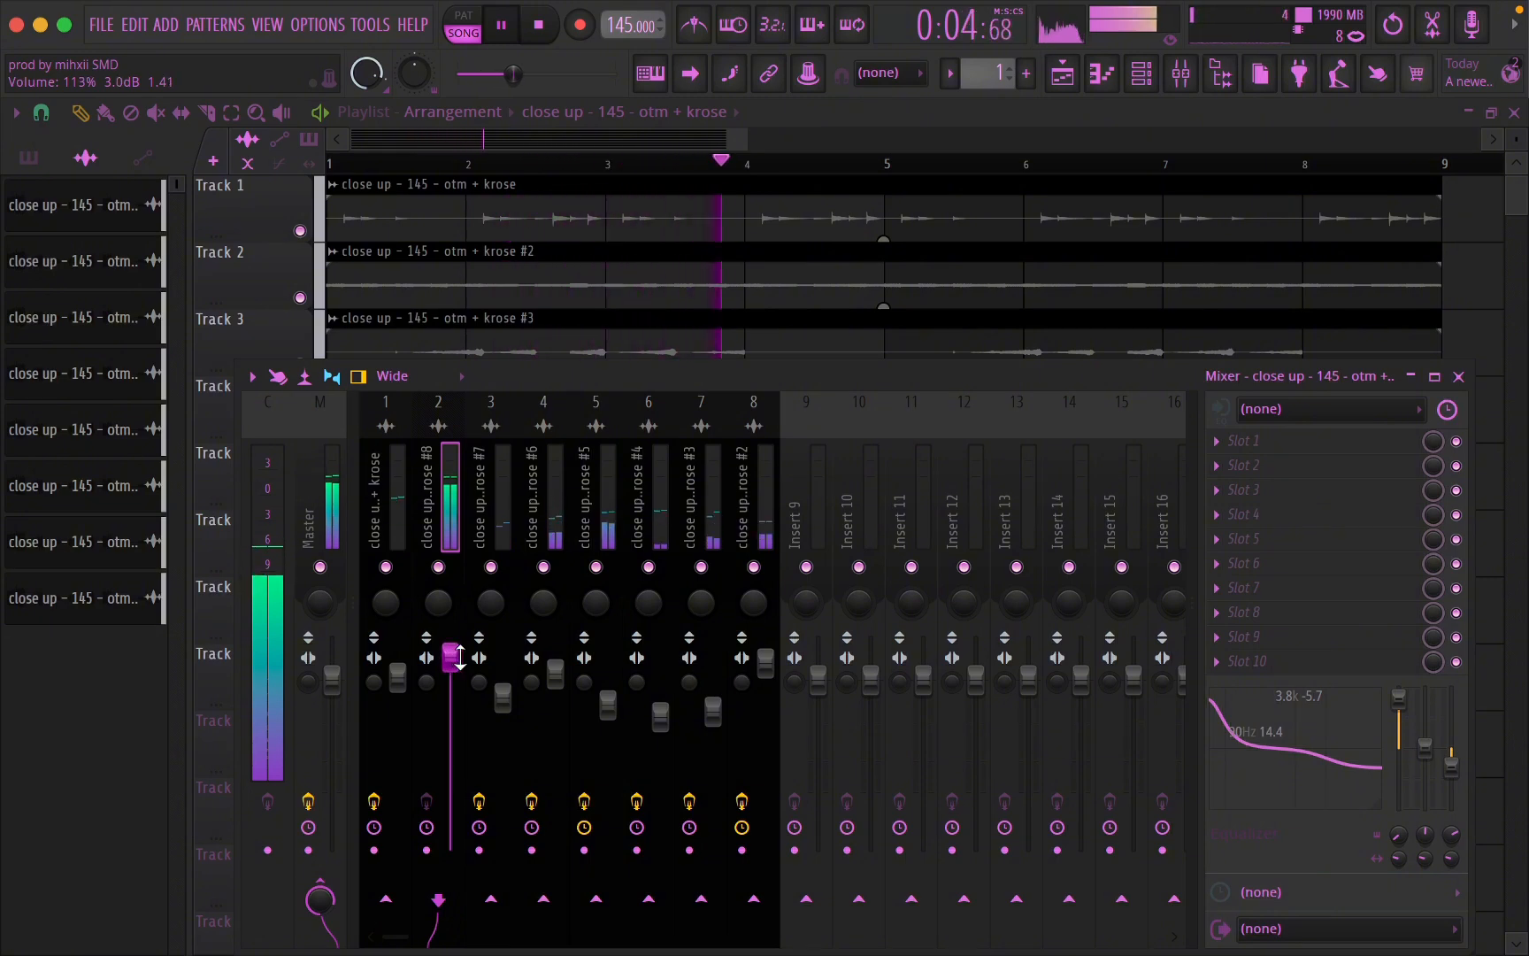
key("space")
left_click(1459, 376)
scroll(842, 563, "down", 3)
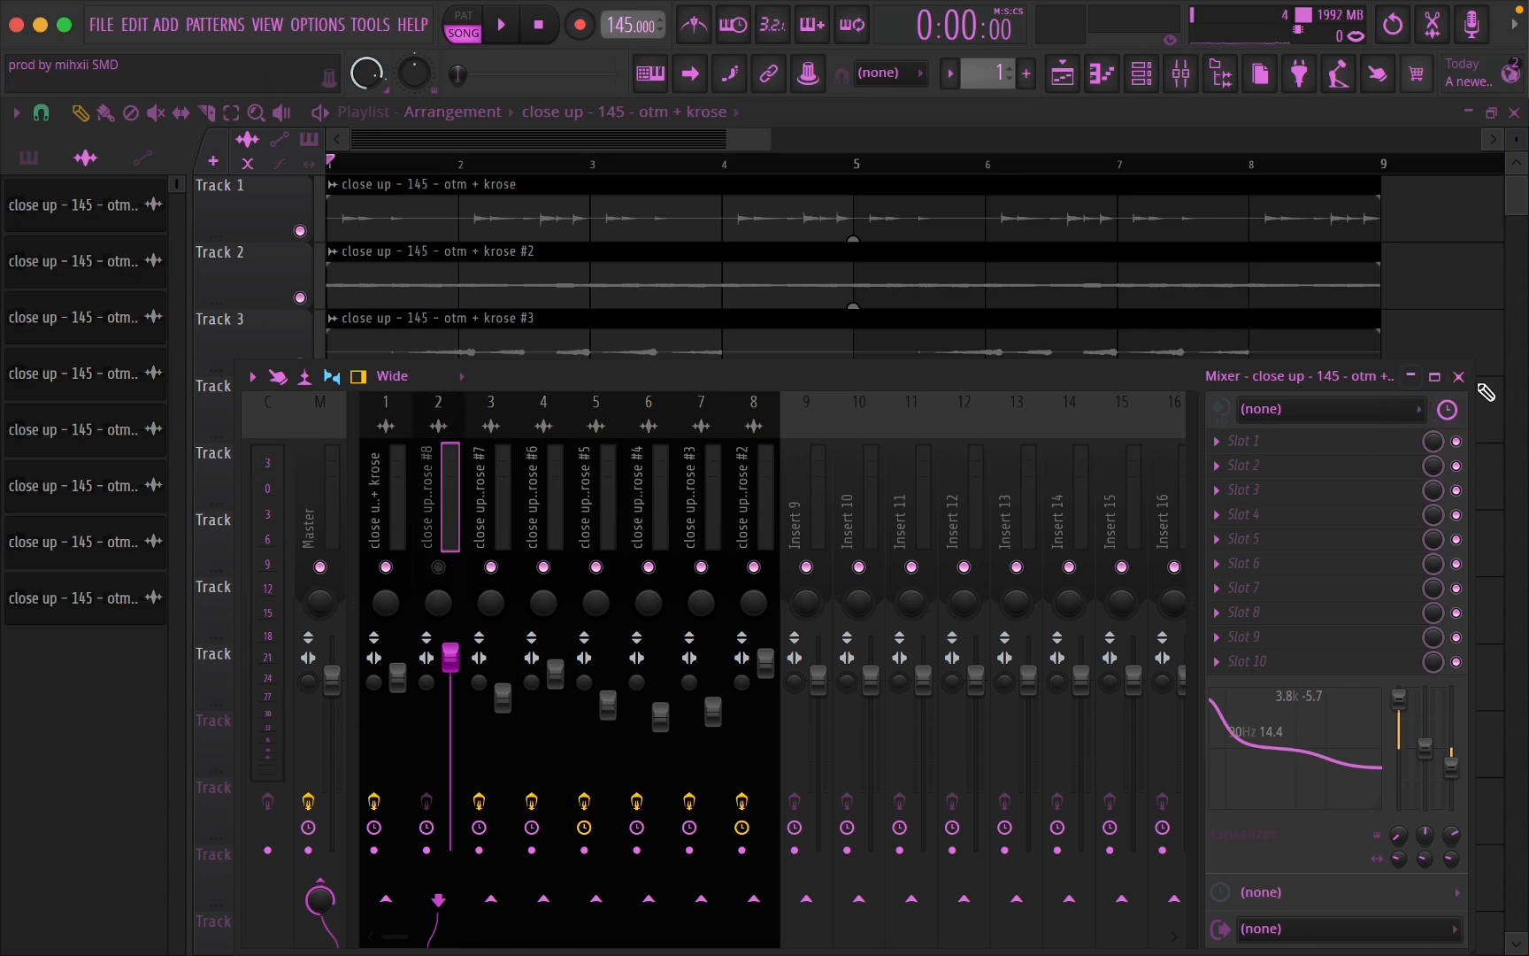
left_click(1460, 376)
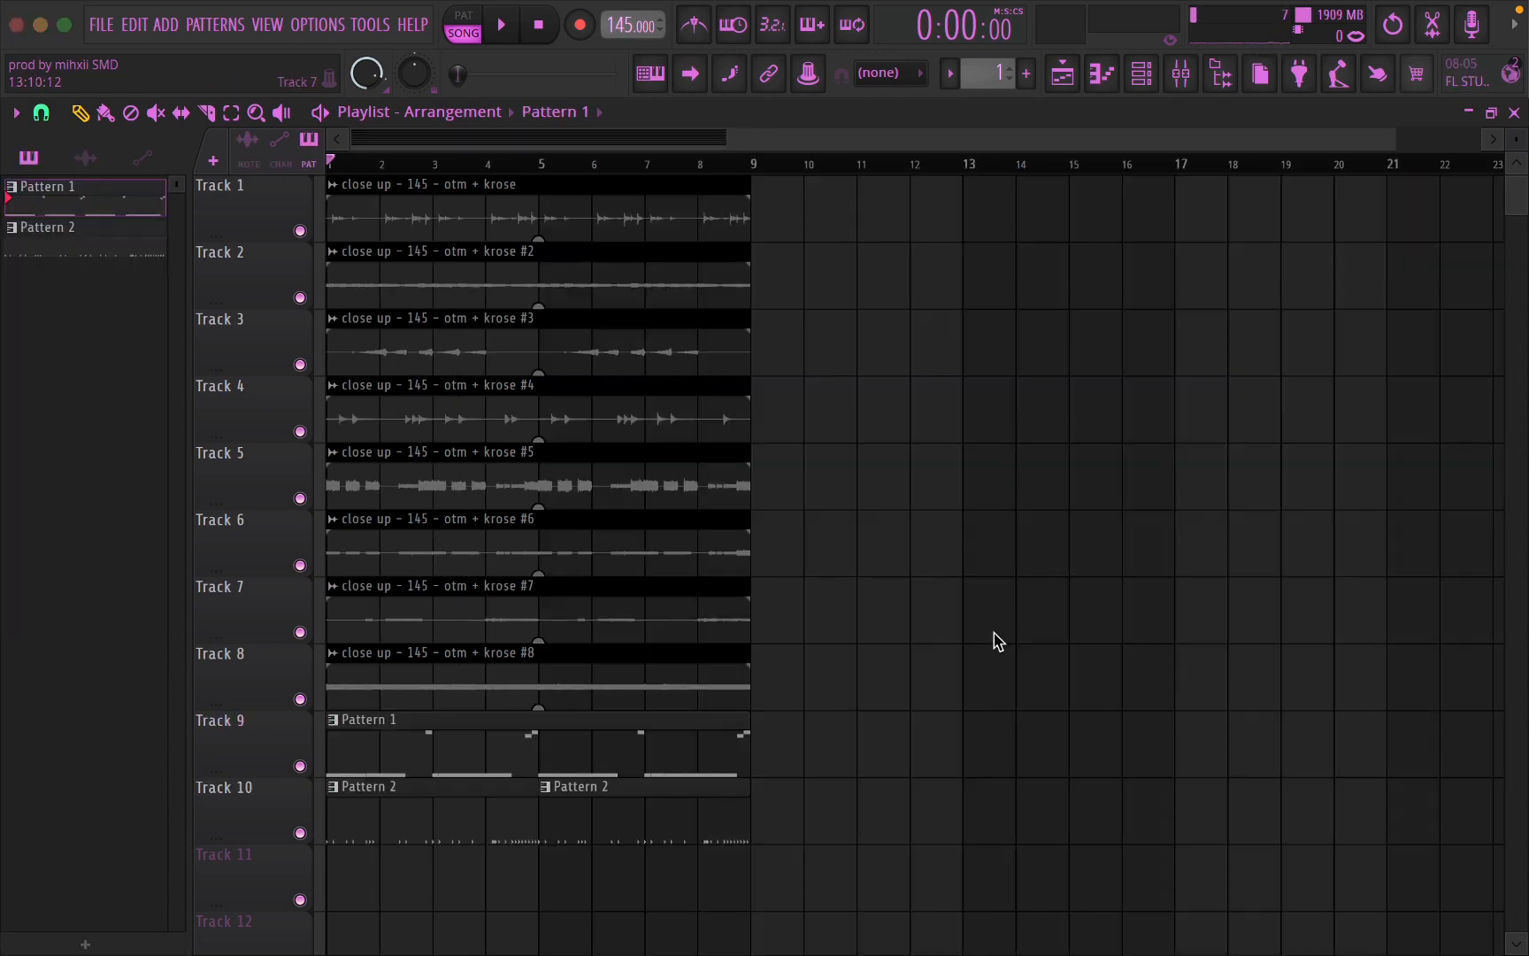
- Play the arrangement with Pattern 1 and Pattern 2 on playlist tracks 9 and 10
scroll(232, 738, "up", 5)
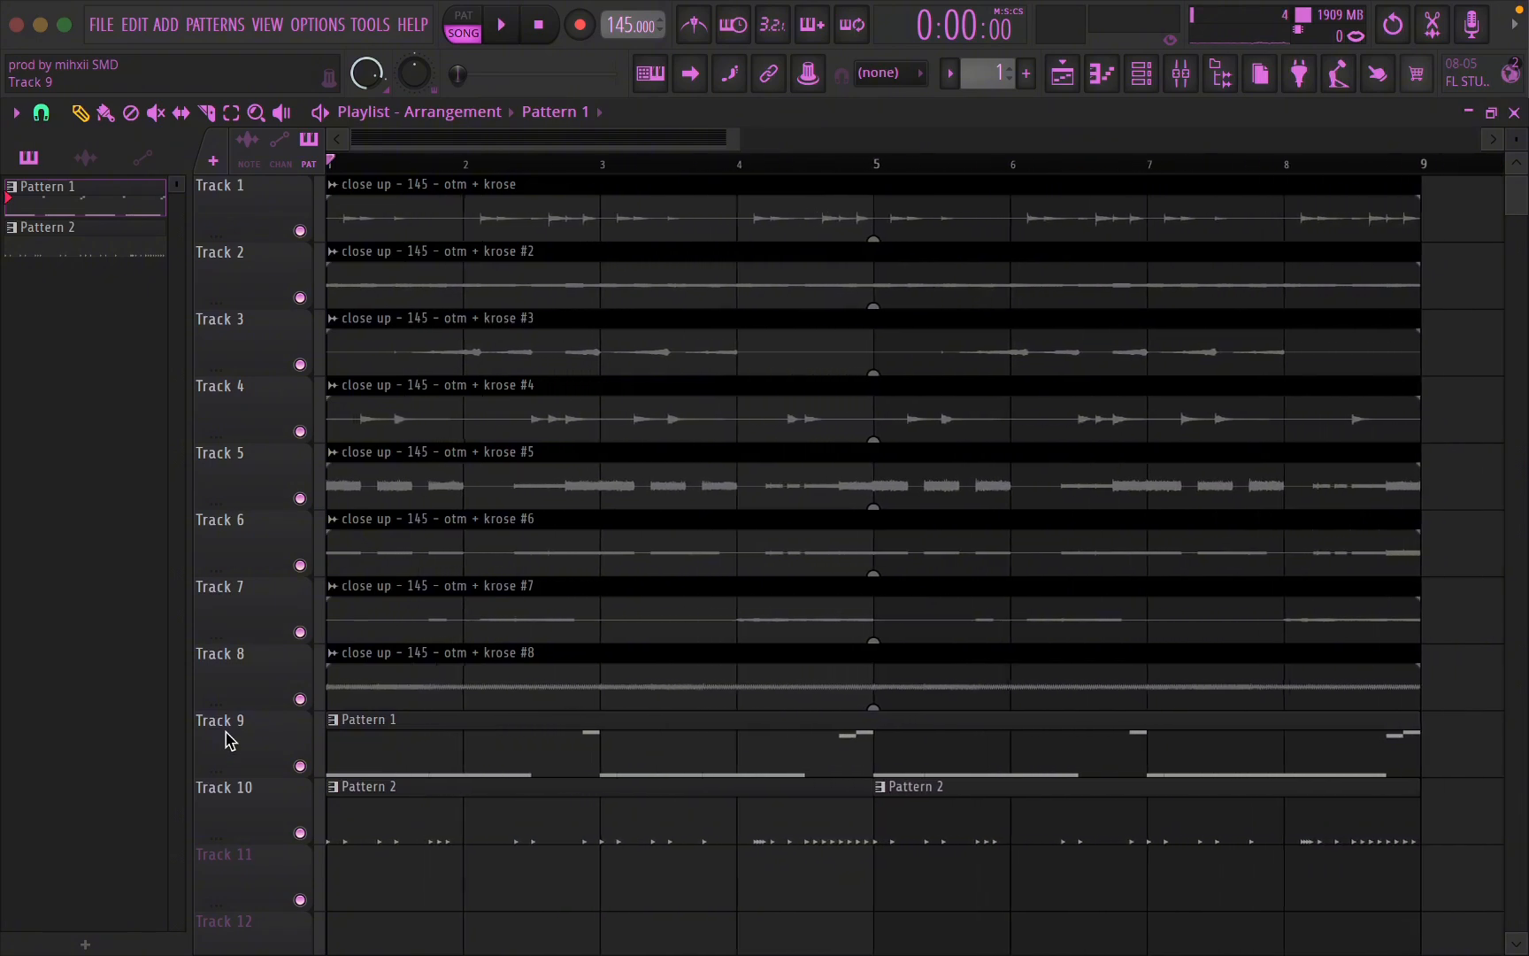
left_click(504, 24)
scroll(359, 802, "down", 3)
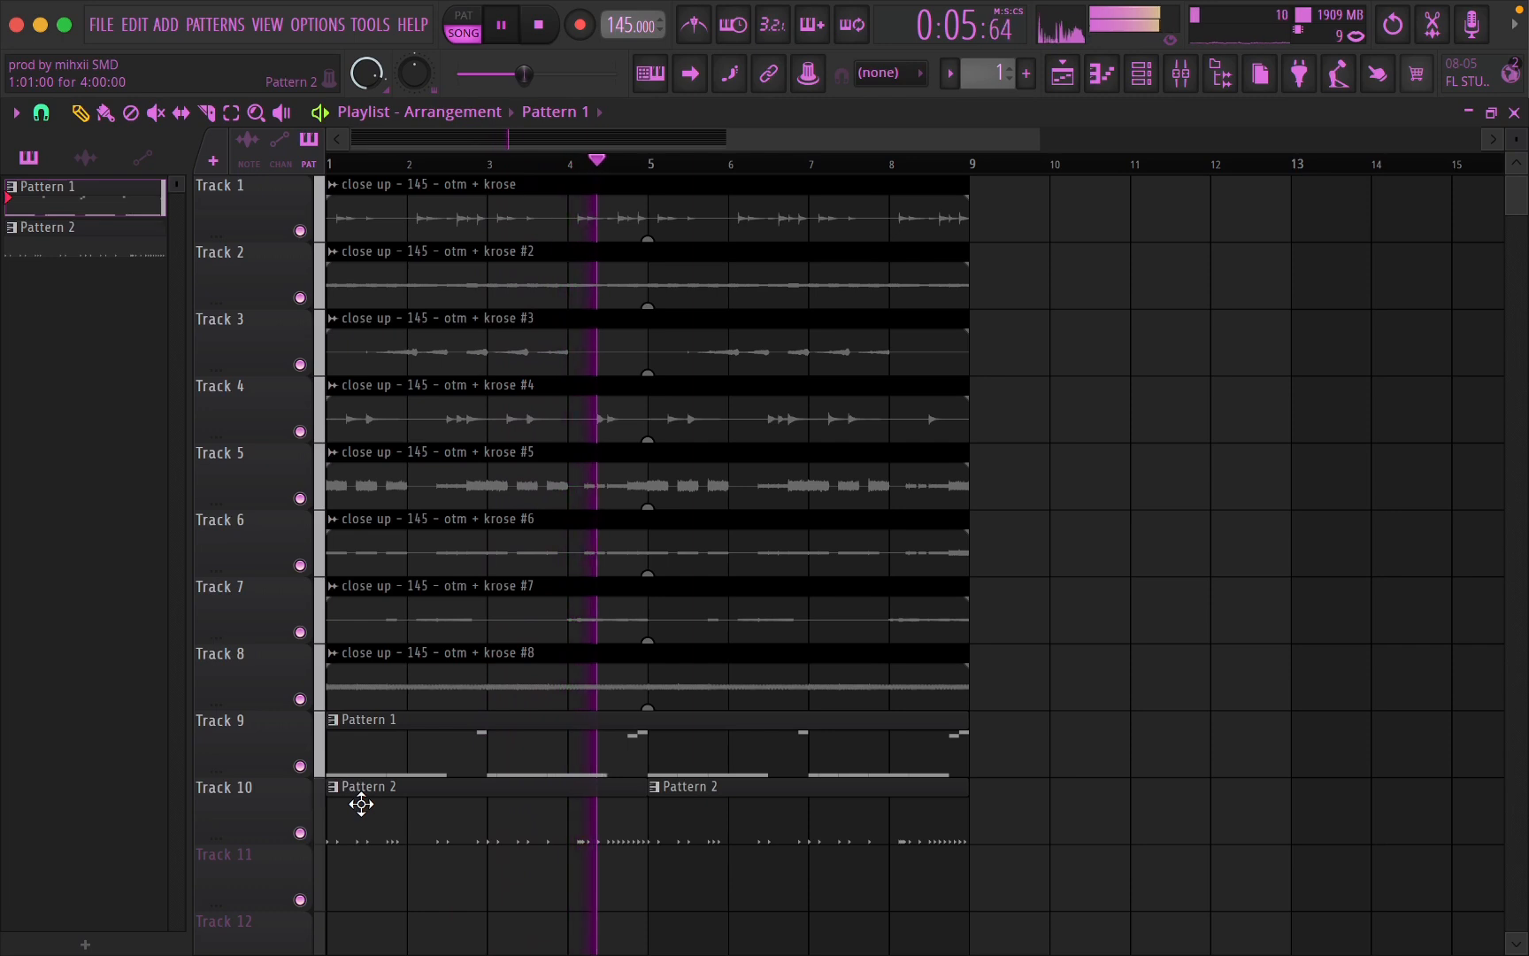
key("space")
scroll(381, 779, "up", 3)
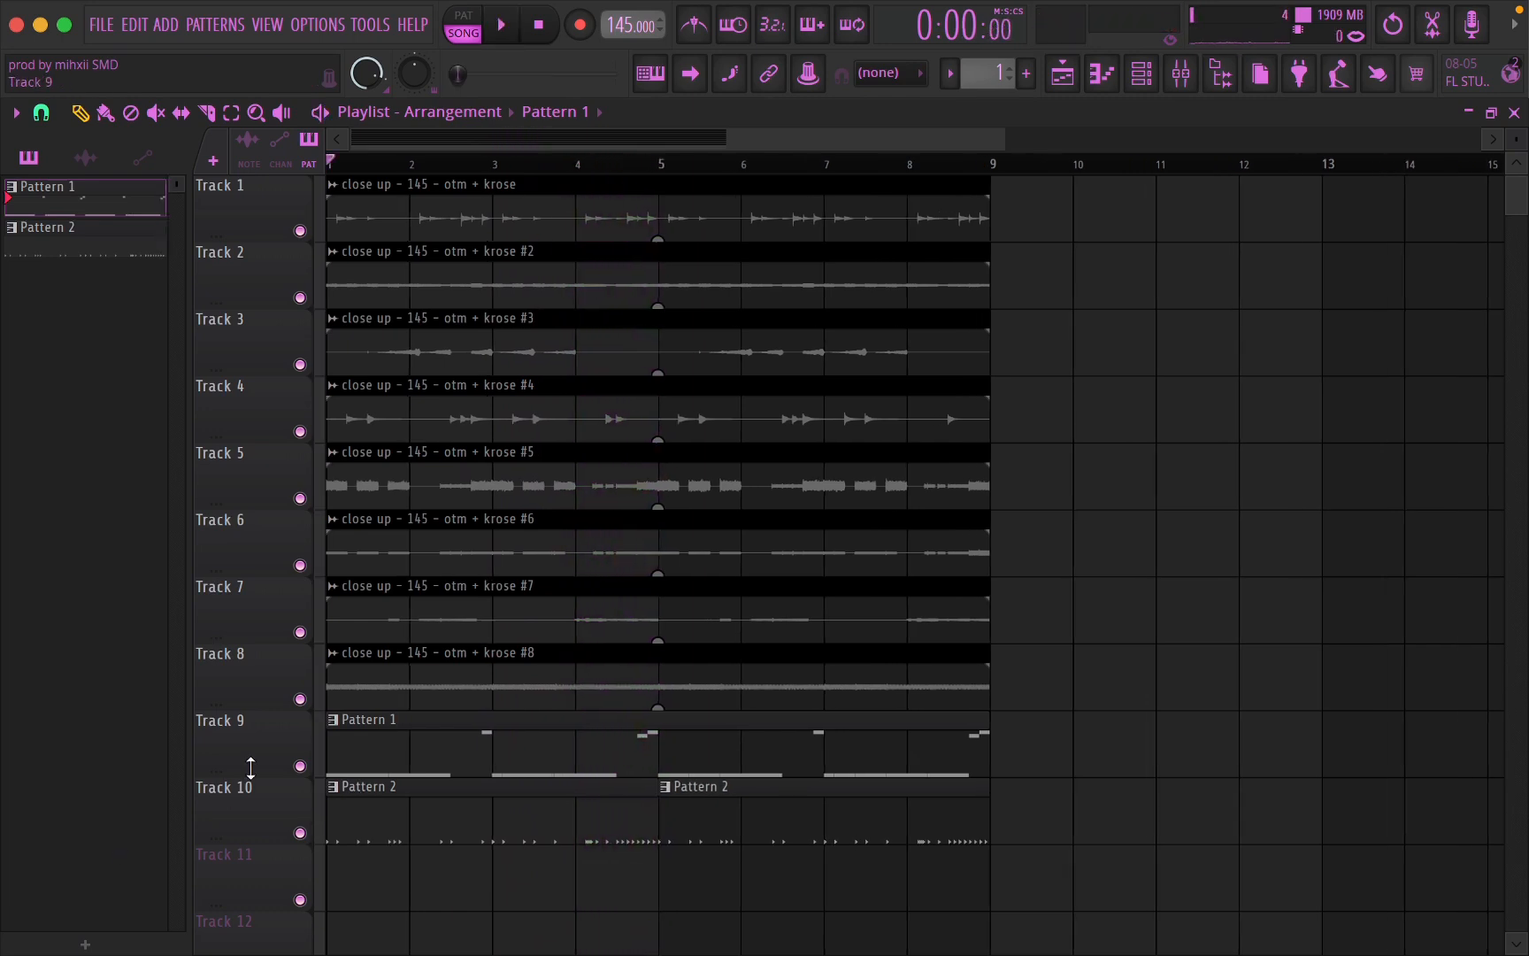
scroll(493, 761, "down", 2)
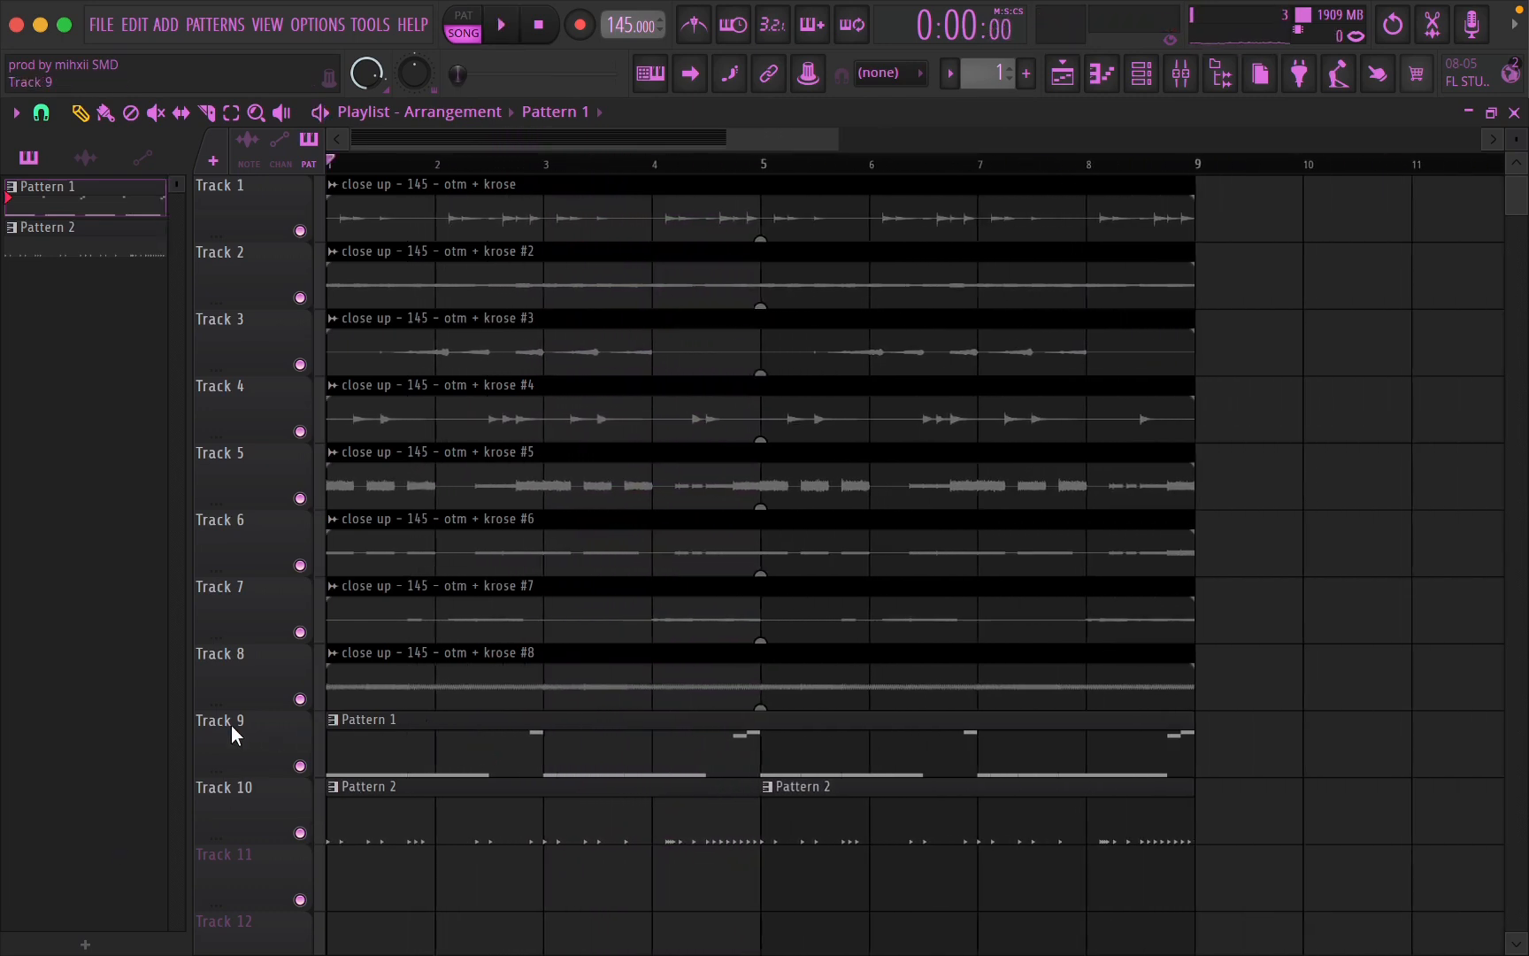
scroll(231, 725, "up", 2)
scroll(231, 724, "down", 1)
scroll(230, 725, "up", 2)
scroll(231, 724, "down", 1)
scroll(231, 724, "up", 1)
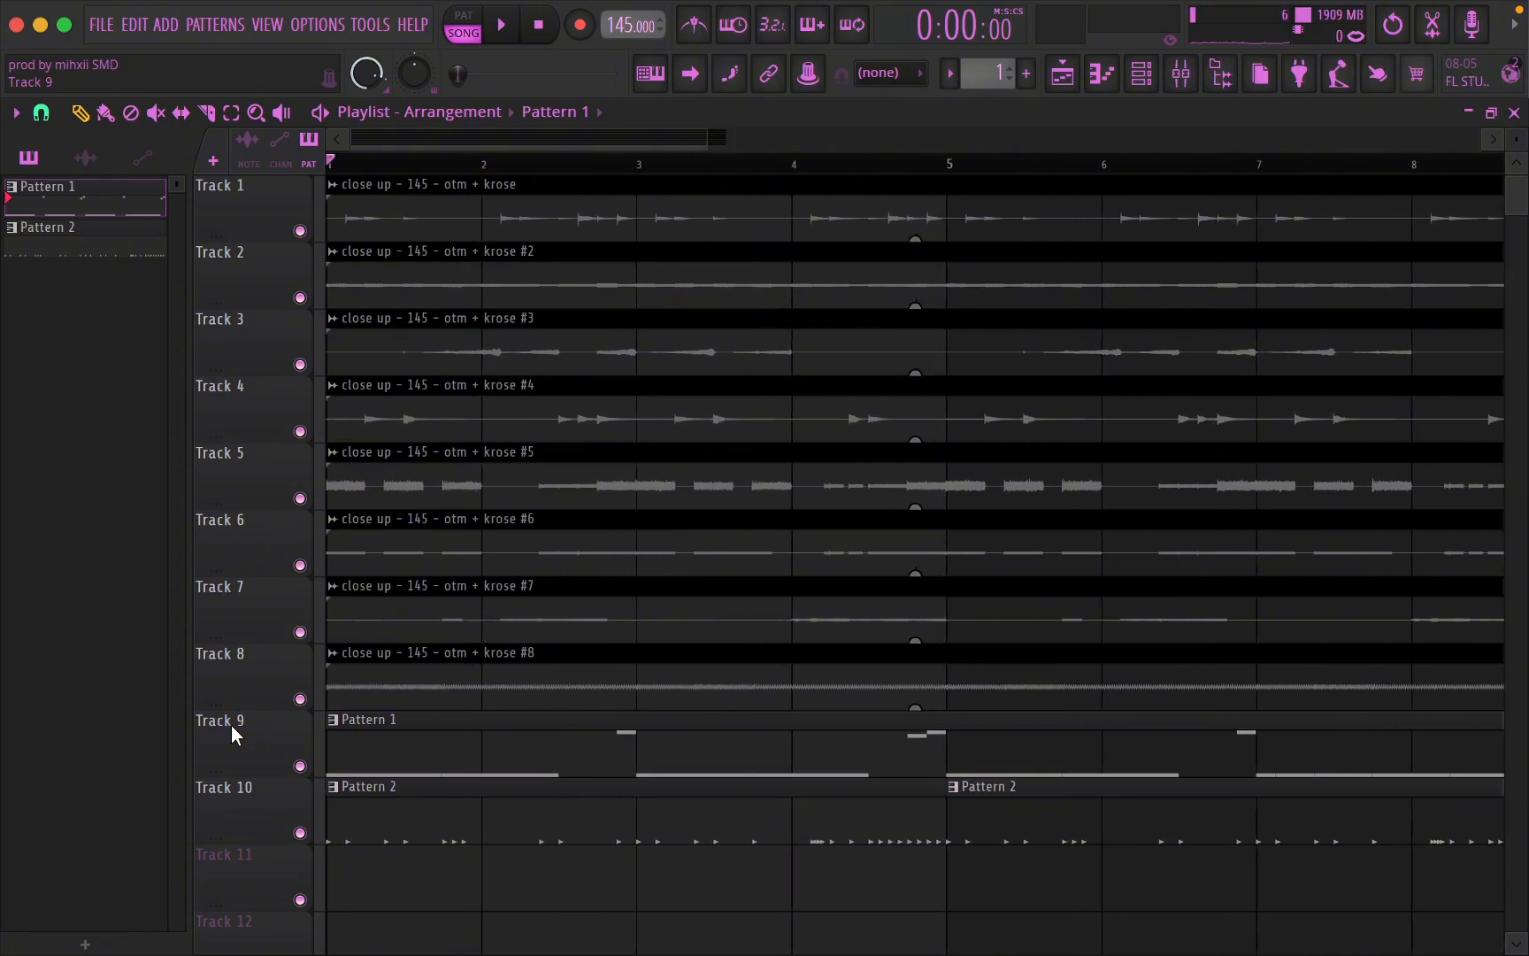
- Show the drums group in the channel rack and select all six of its channels
left_click(1142, 73)
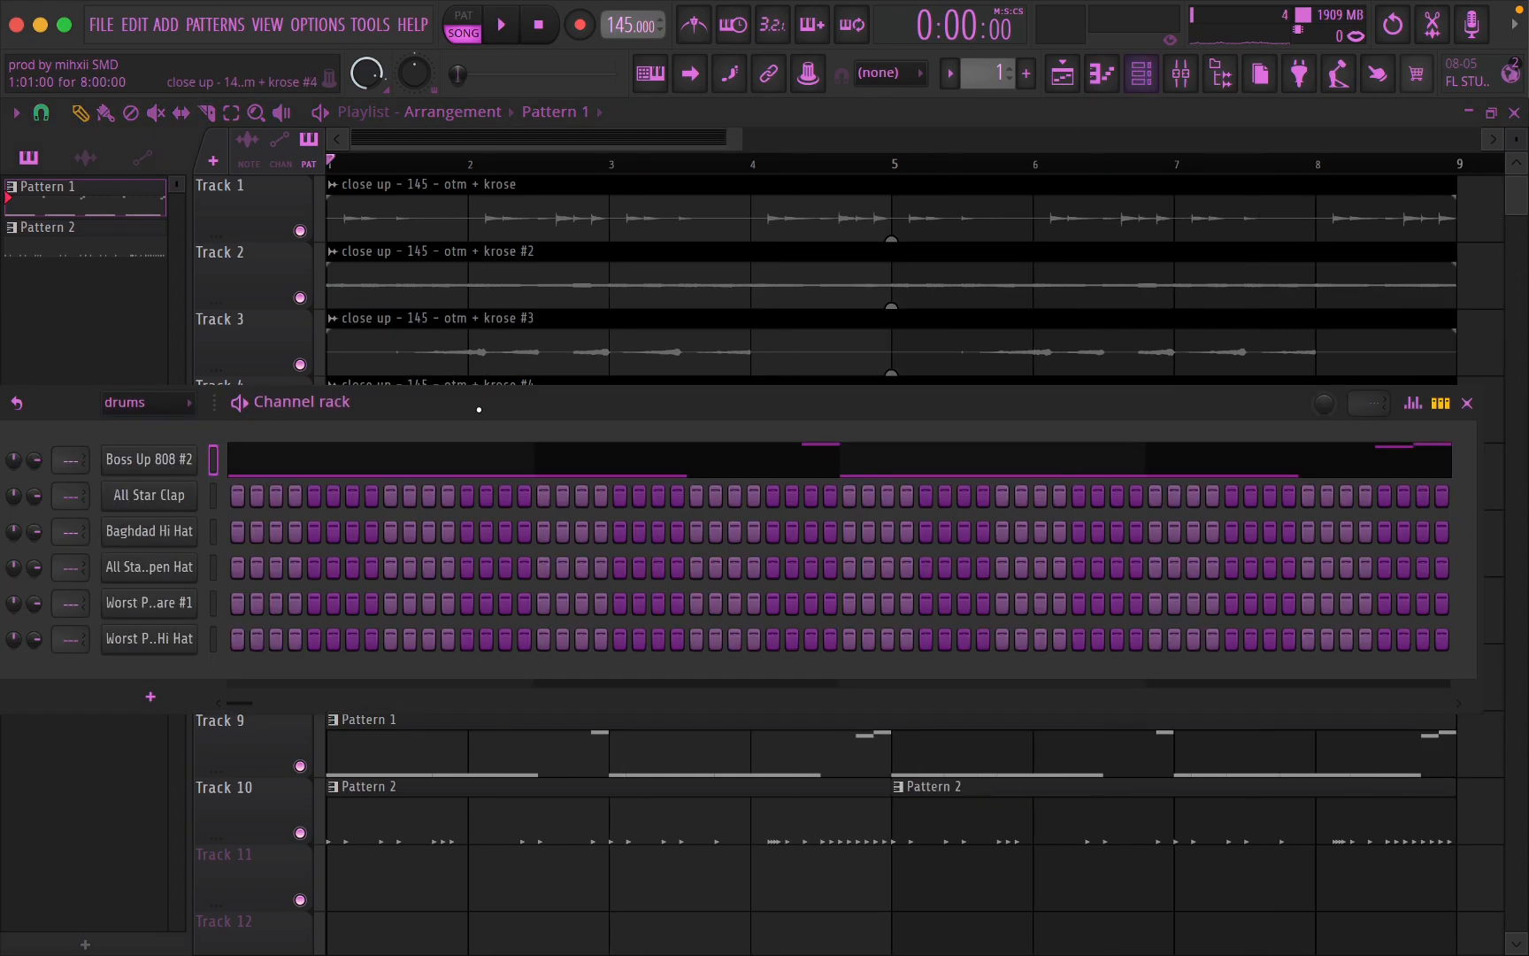
left_click_drag(372, 403, 686, 332)
left_click(443, 337)
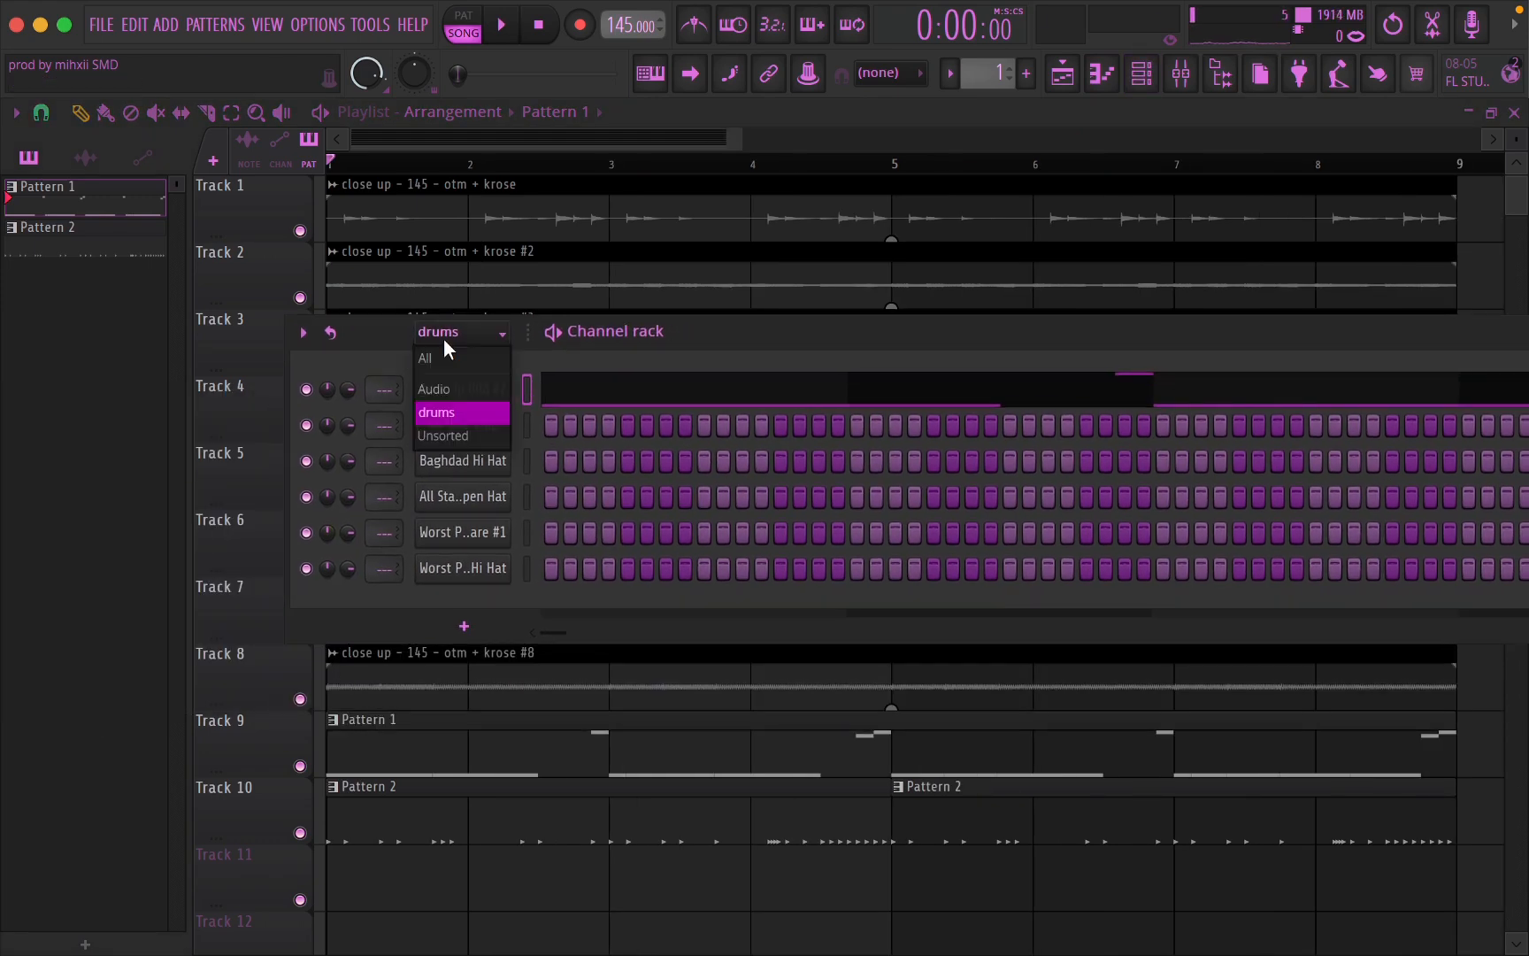
left_click(458, 356)
left_click(462, 380)
left_click(507, 344)
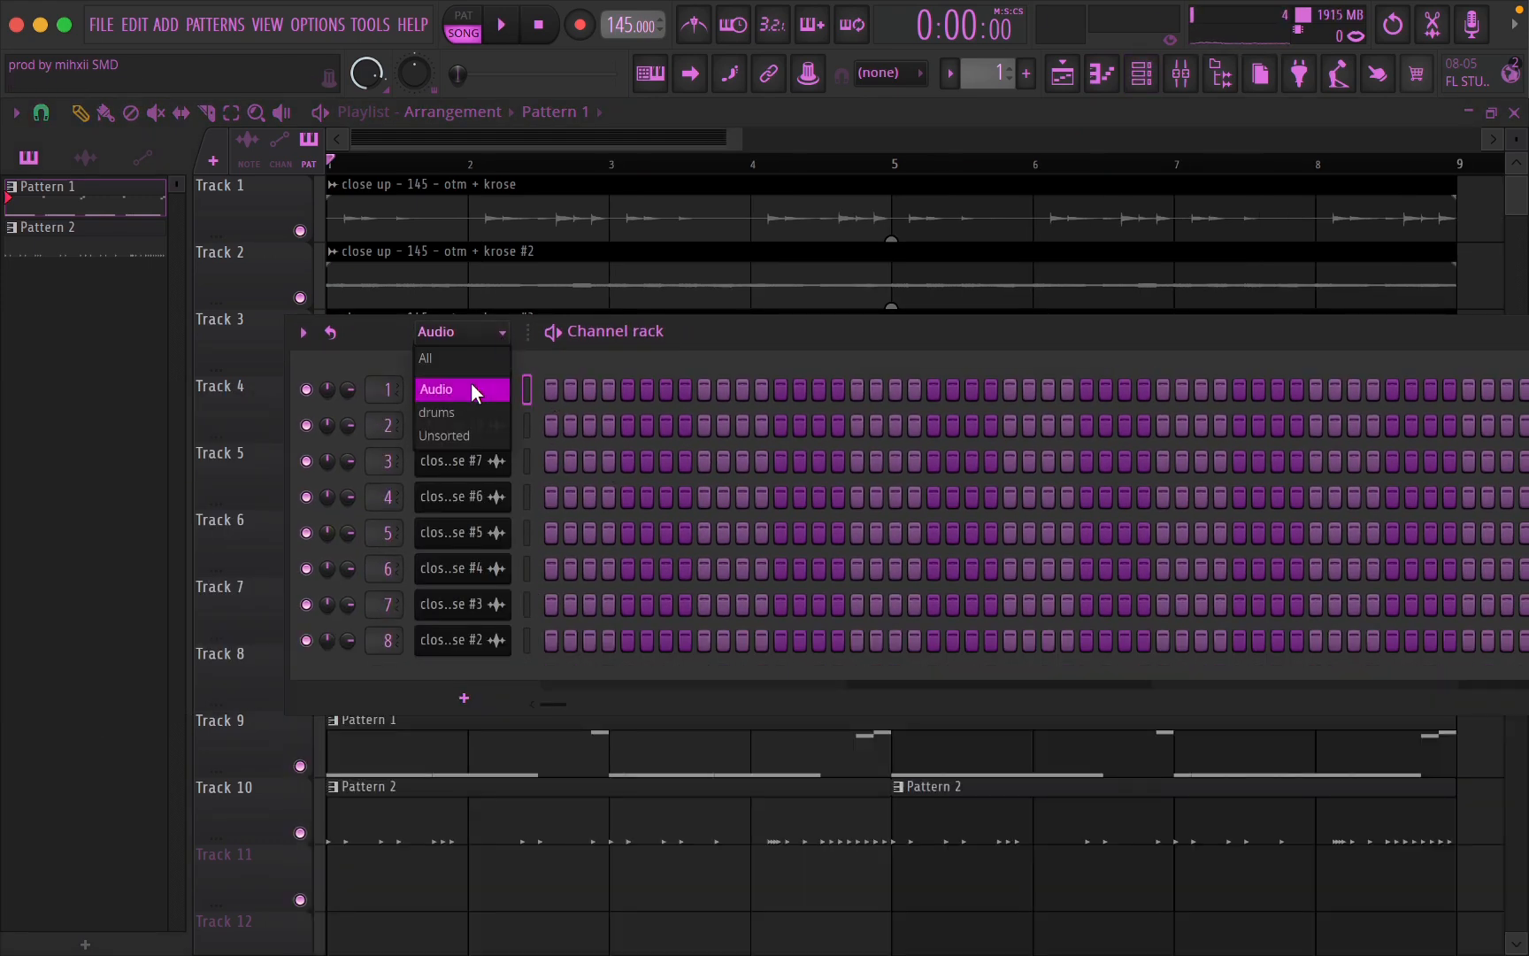
left_click(478, 416)
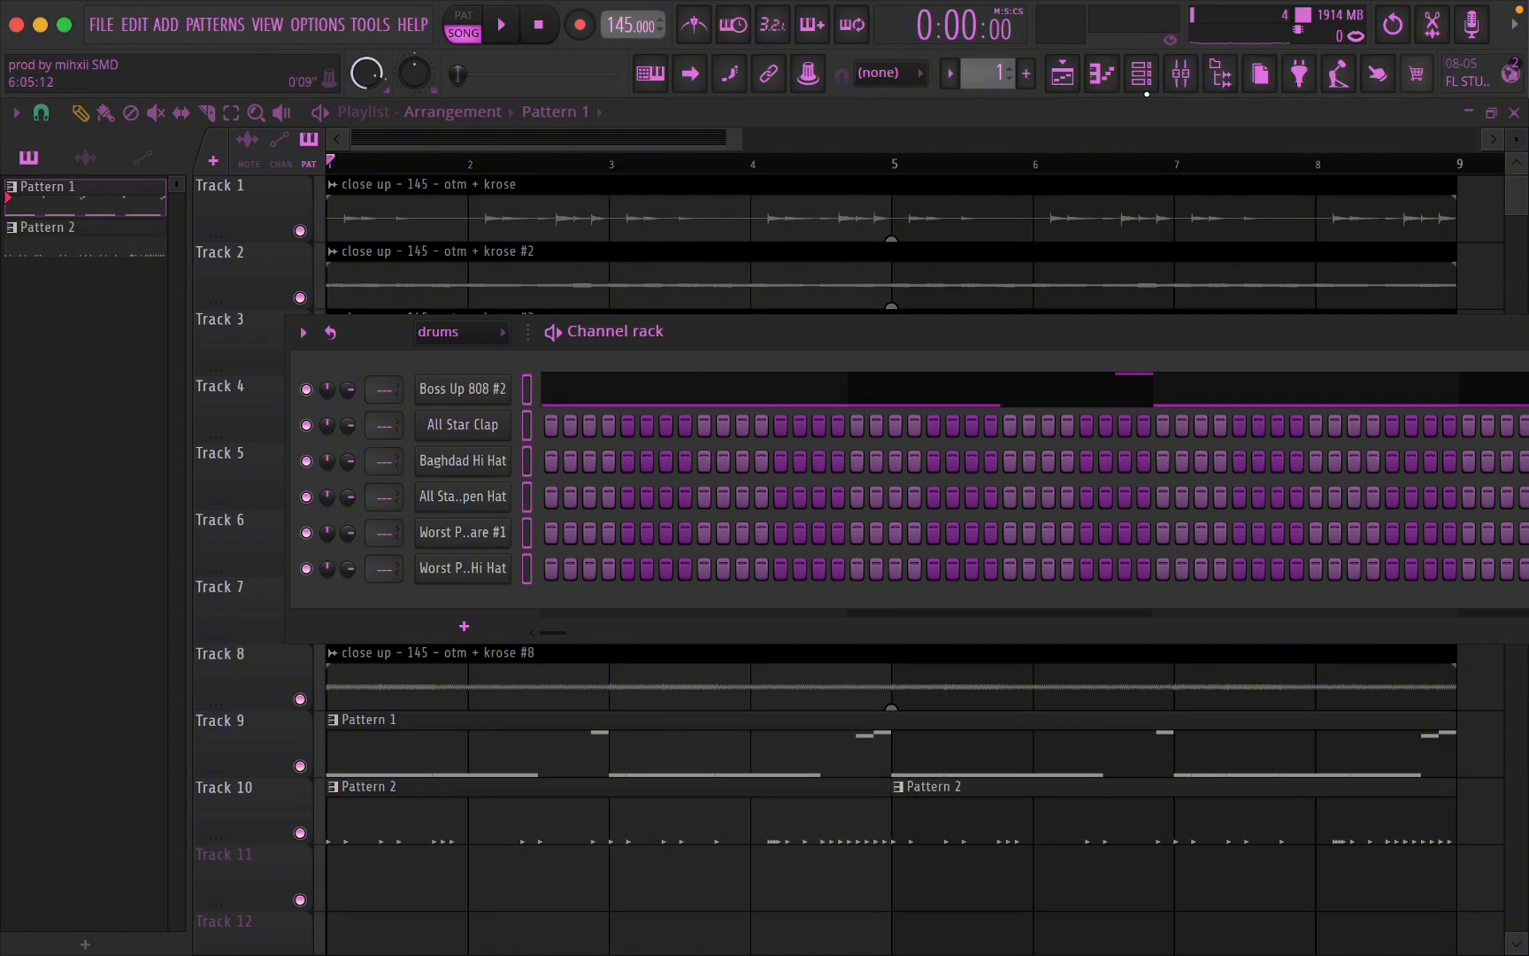
left_click(1141, 74)
- Route the selected drum channels to individual mixer tracks starting from Insert 9, and select mixer tracks 9 to 14
left_click(1181, 73)
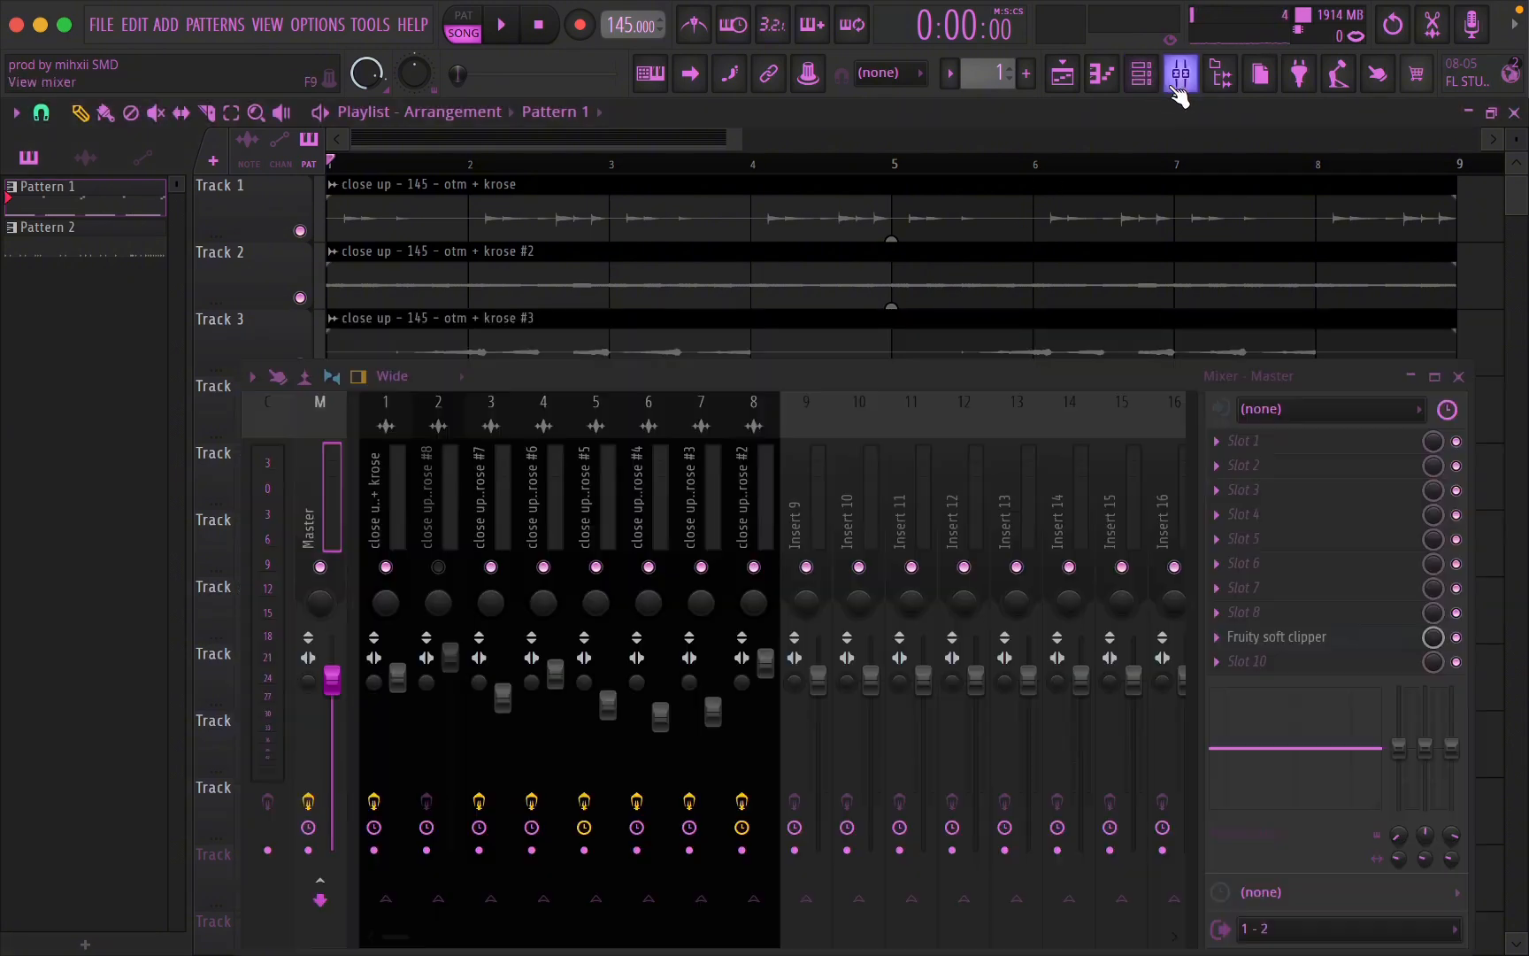
right_click(789, 485)
mouse_move(900, 505)
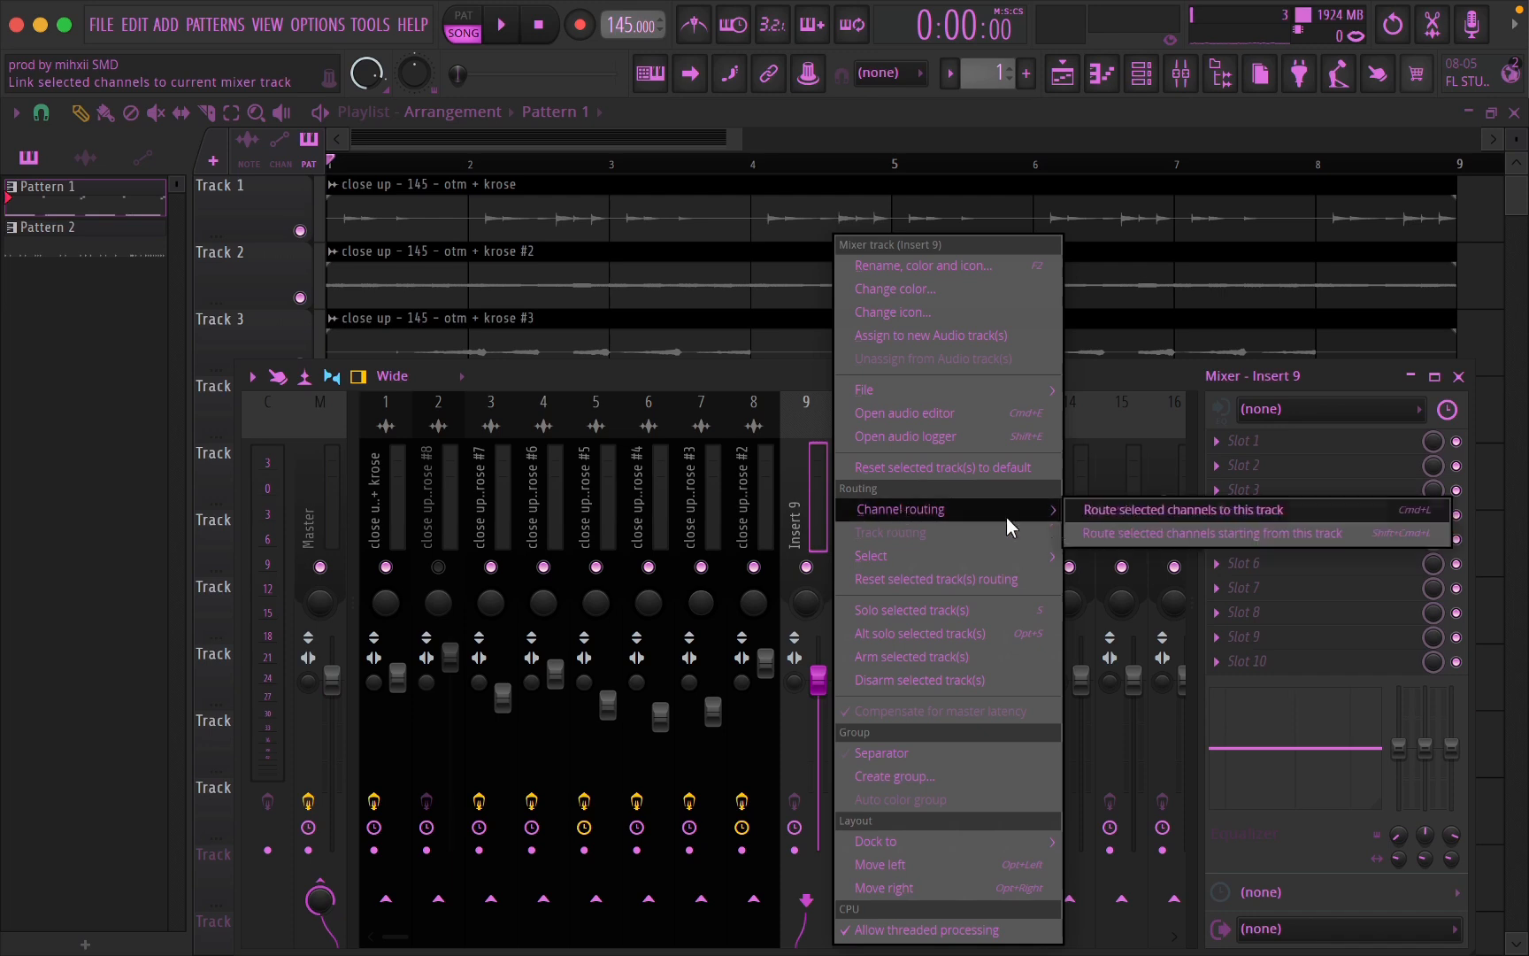
left_click(1105, 539)
left_click_drag(1059, 517, 812, 522)
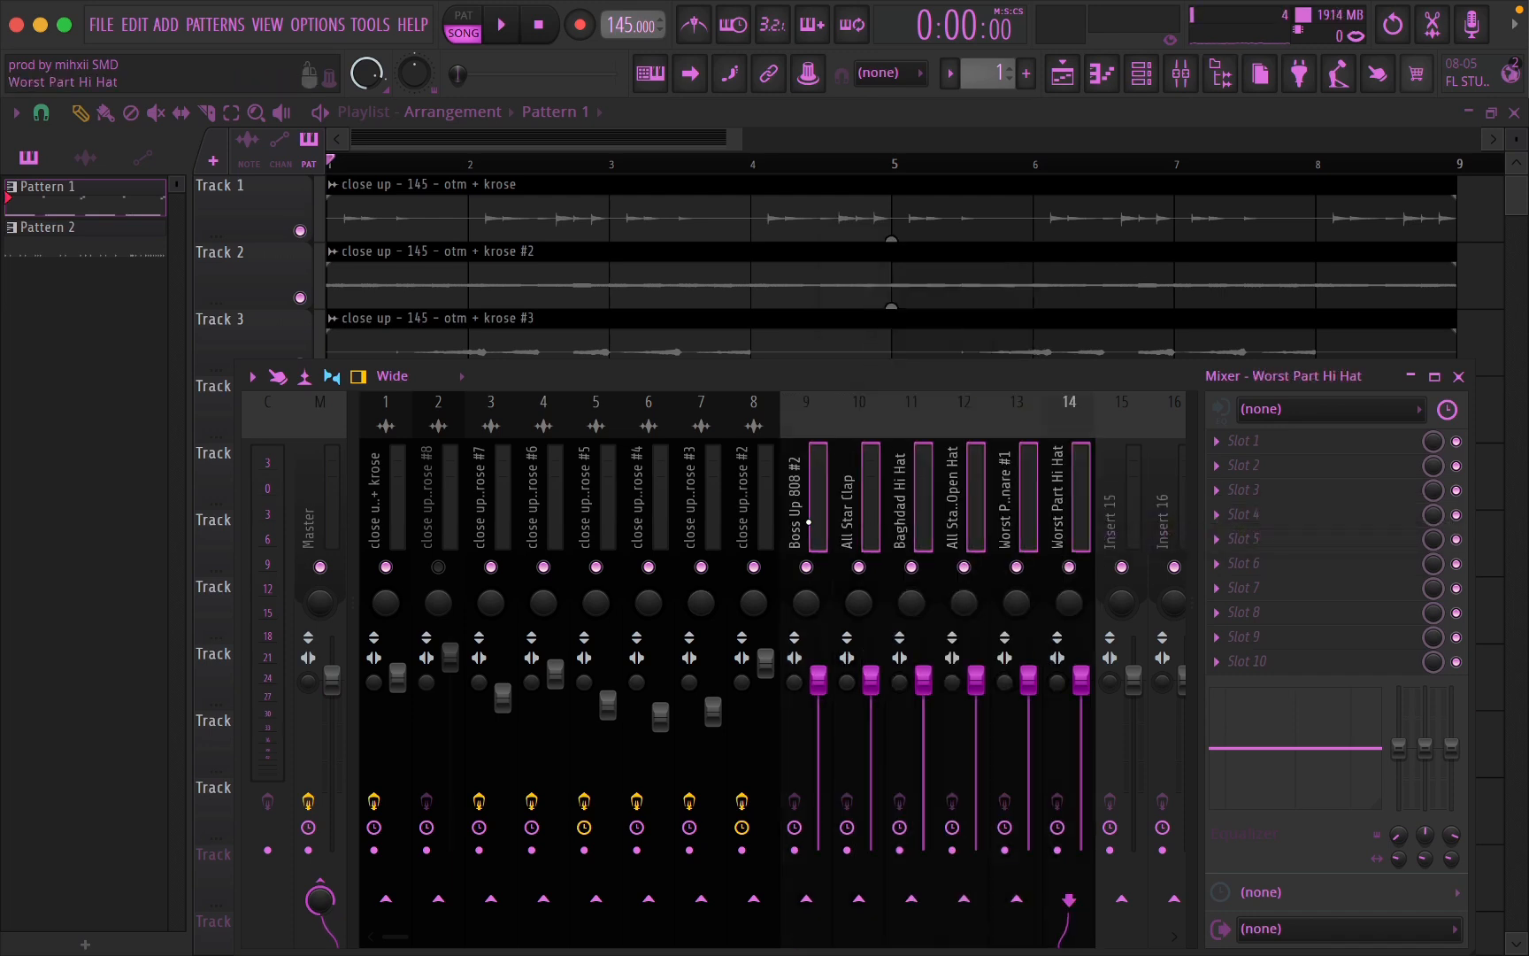
- Pull the faders of mixer tracks 9 to 14 down to 0%, and raise the Boss Up 808 #2 fader to its default level before playing the arrangement
left_click_drag(832, 689, 819, 849)
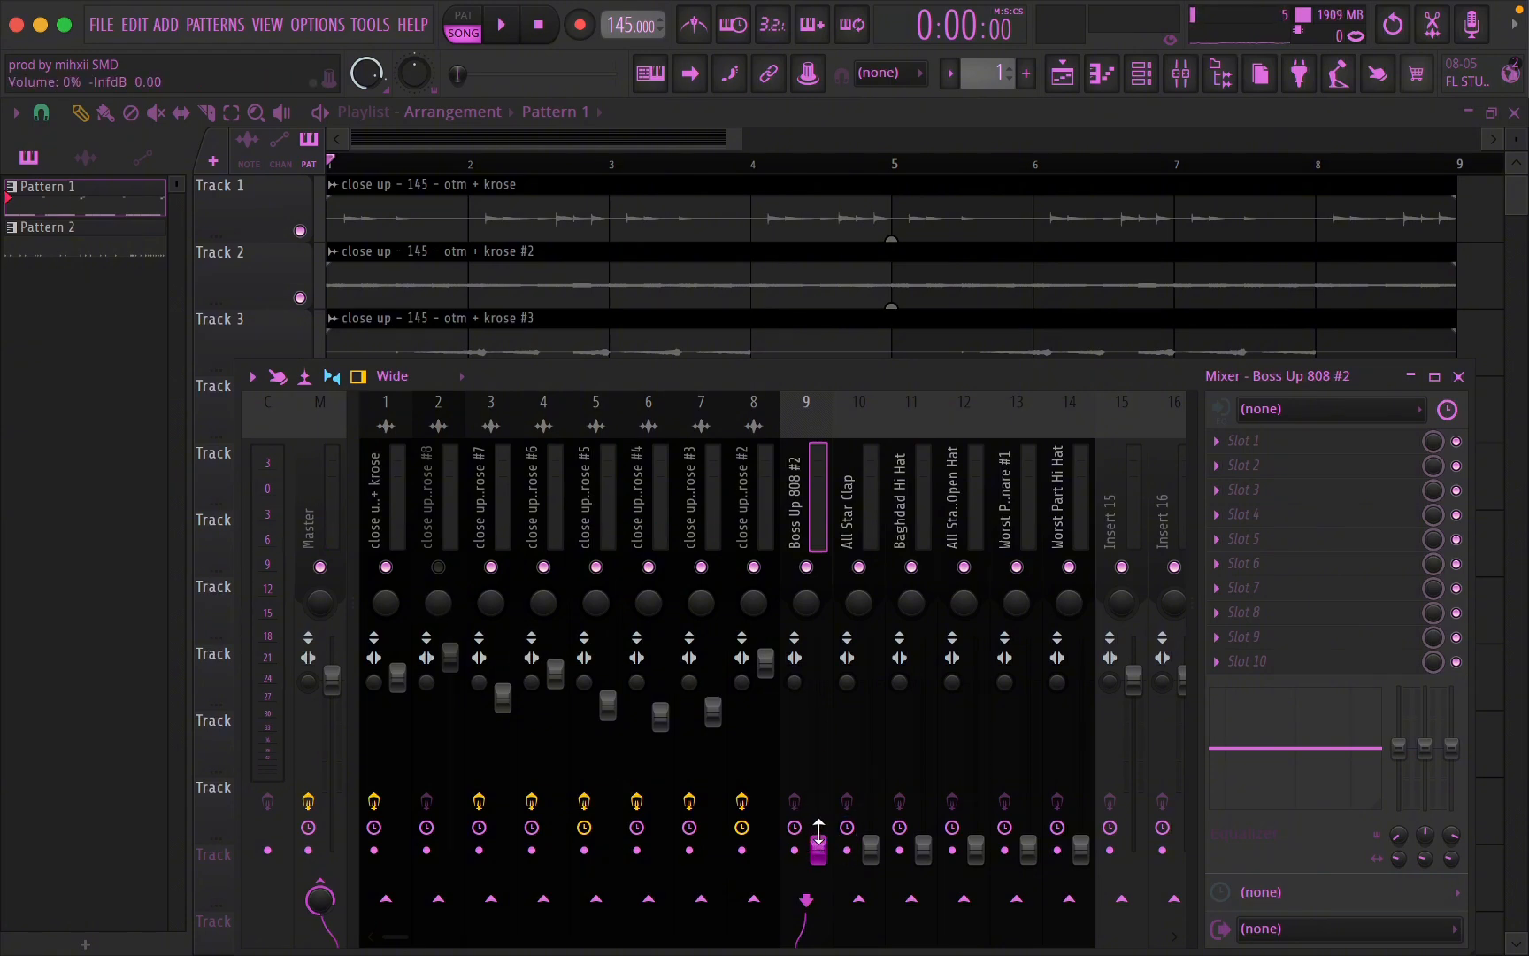
left_click_drag(819, 834, 818, 679)
key("space")
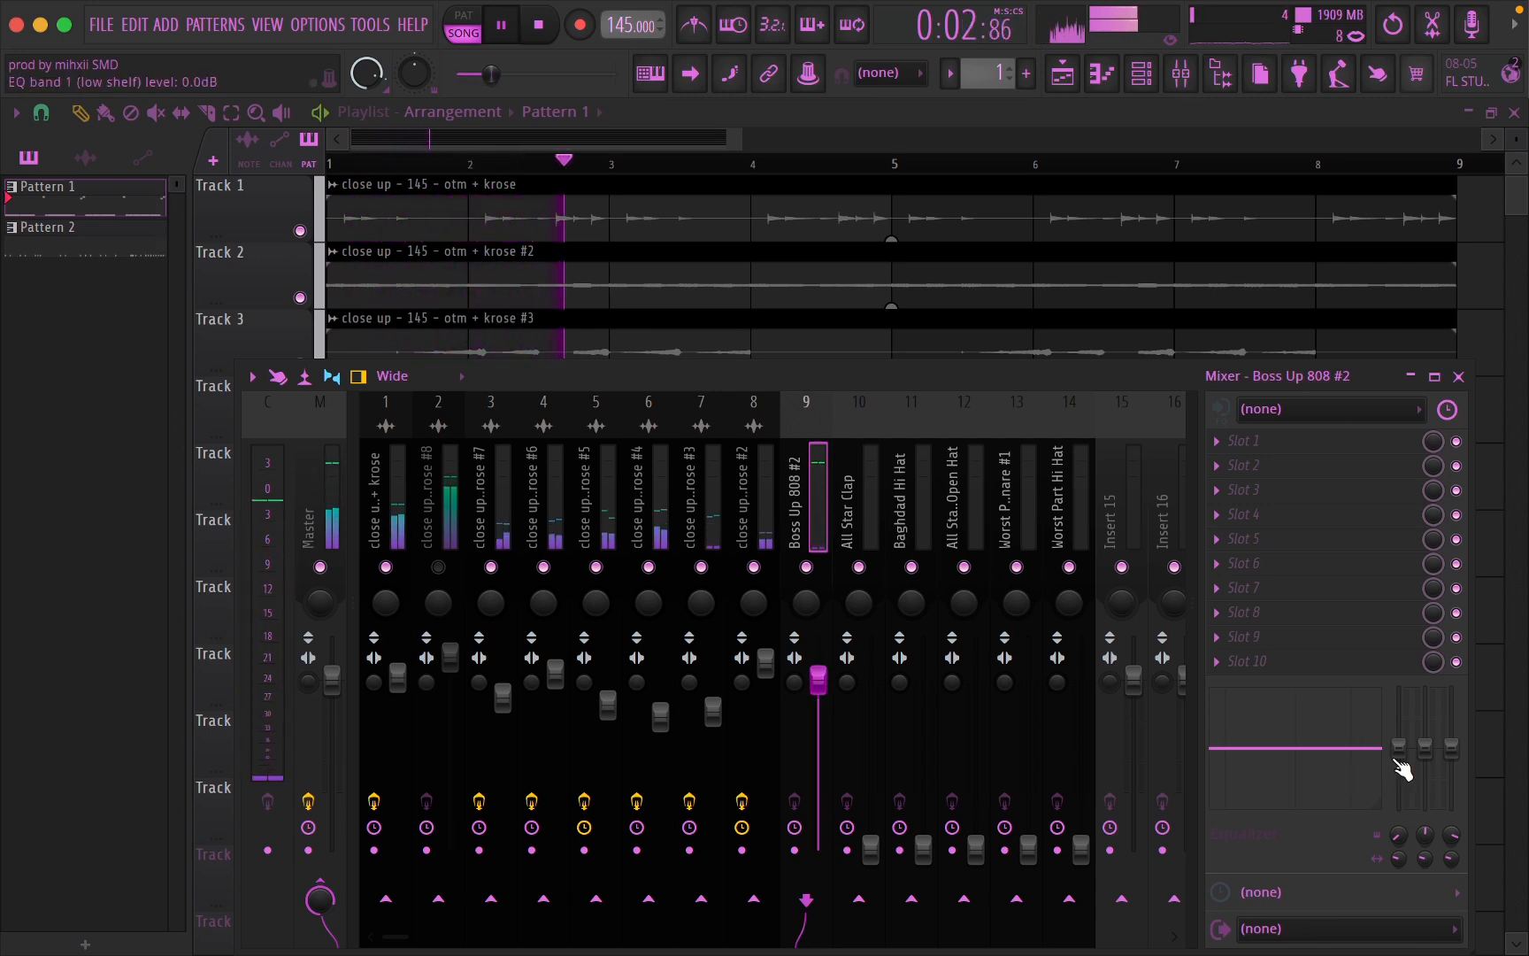
- Boost the 808 track's low shelf by 3.9 dB at 90 Hz, check the Master track's effects, and set the 808 fader to 107%
left_click_drag(1399, 775, 1399, 757)
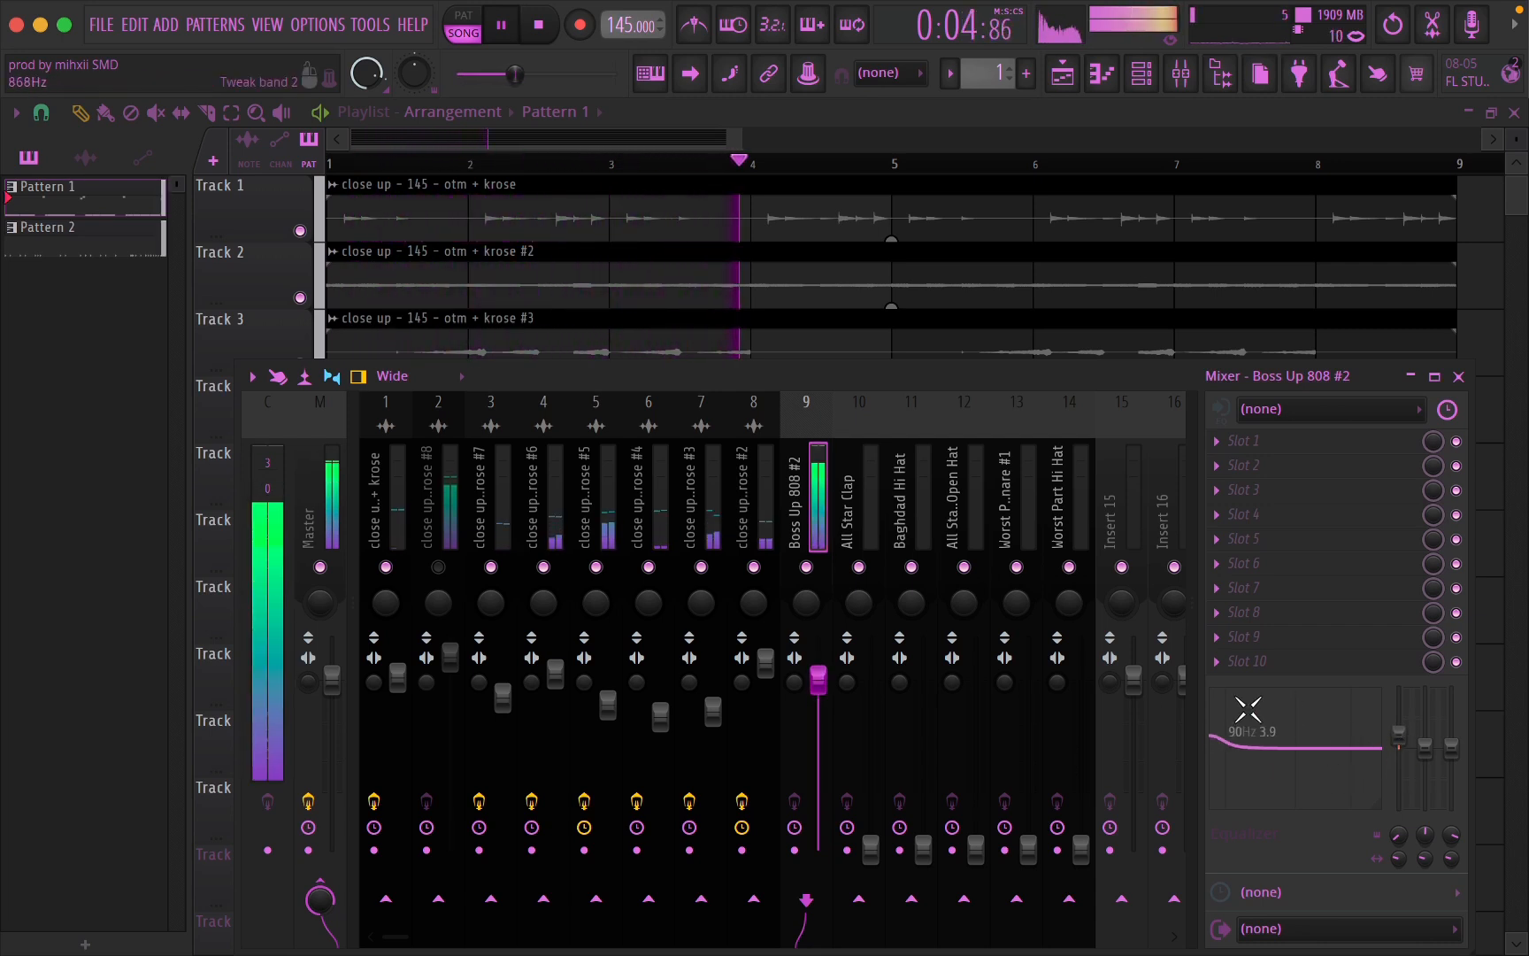
left_click_drag(819, 679, 818, 655)
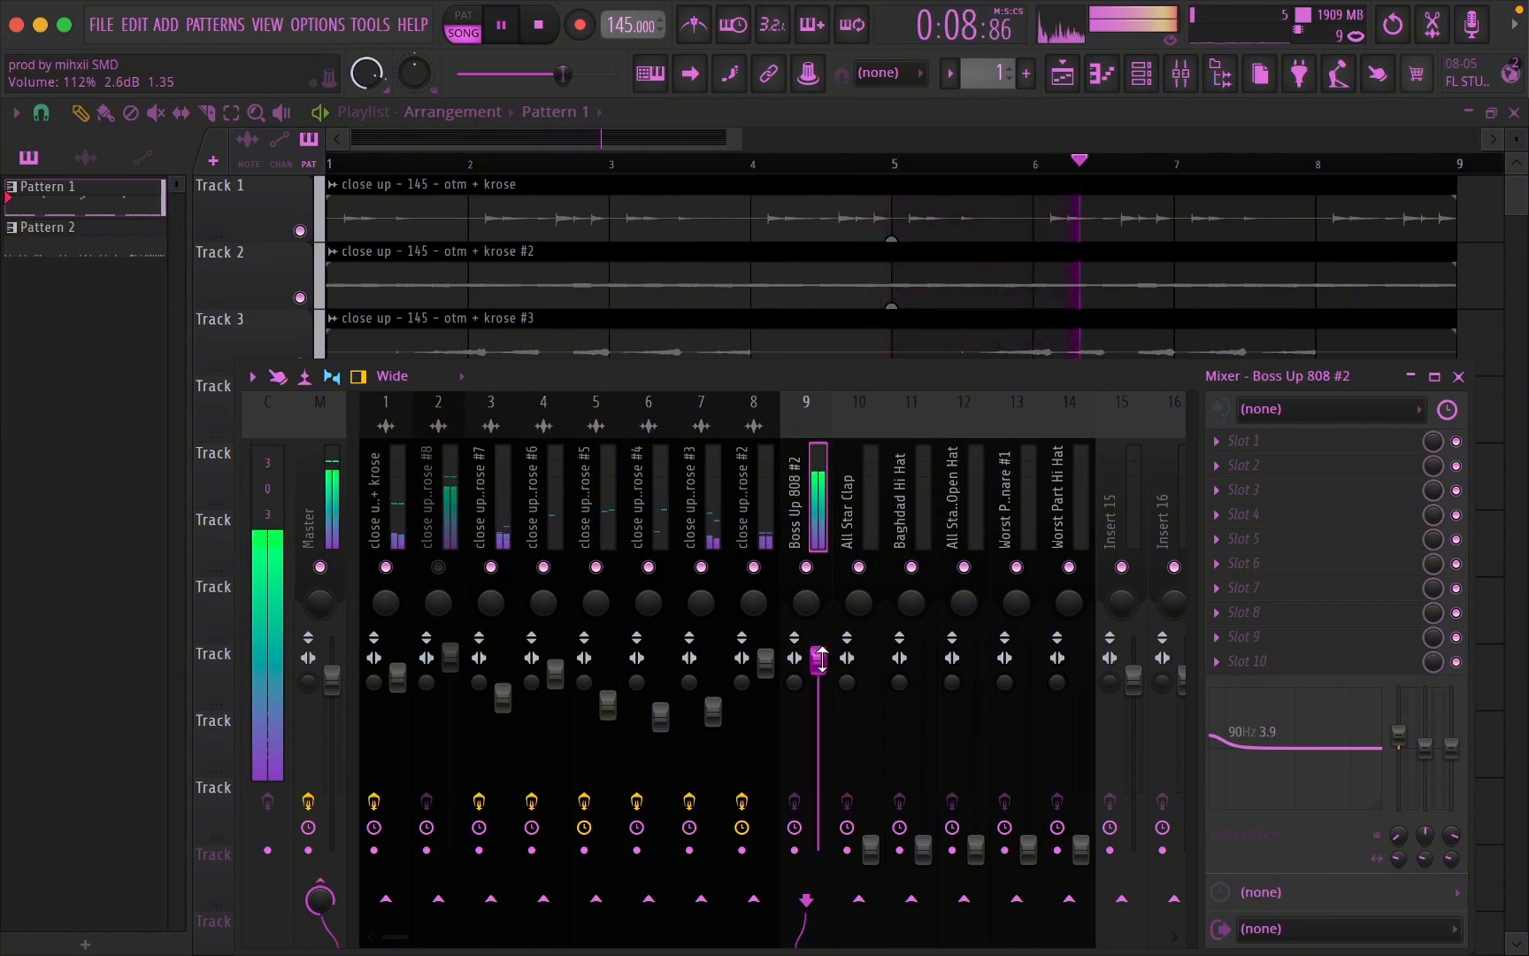
left_click(311, 525)
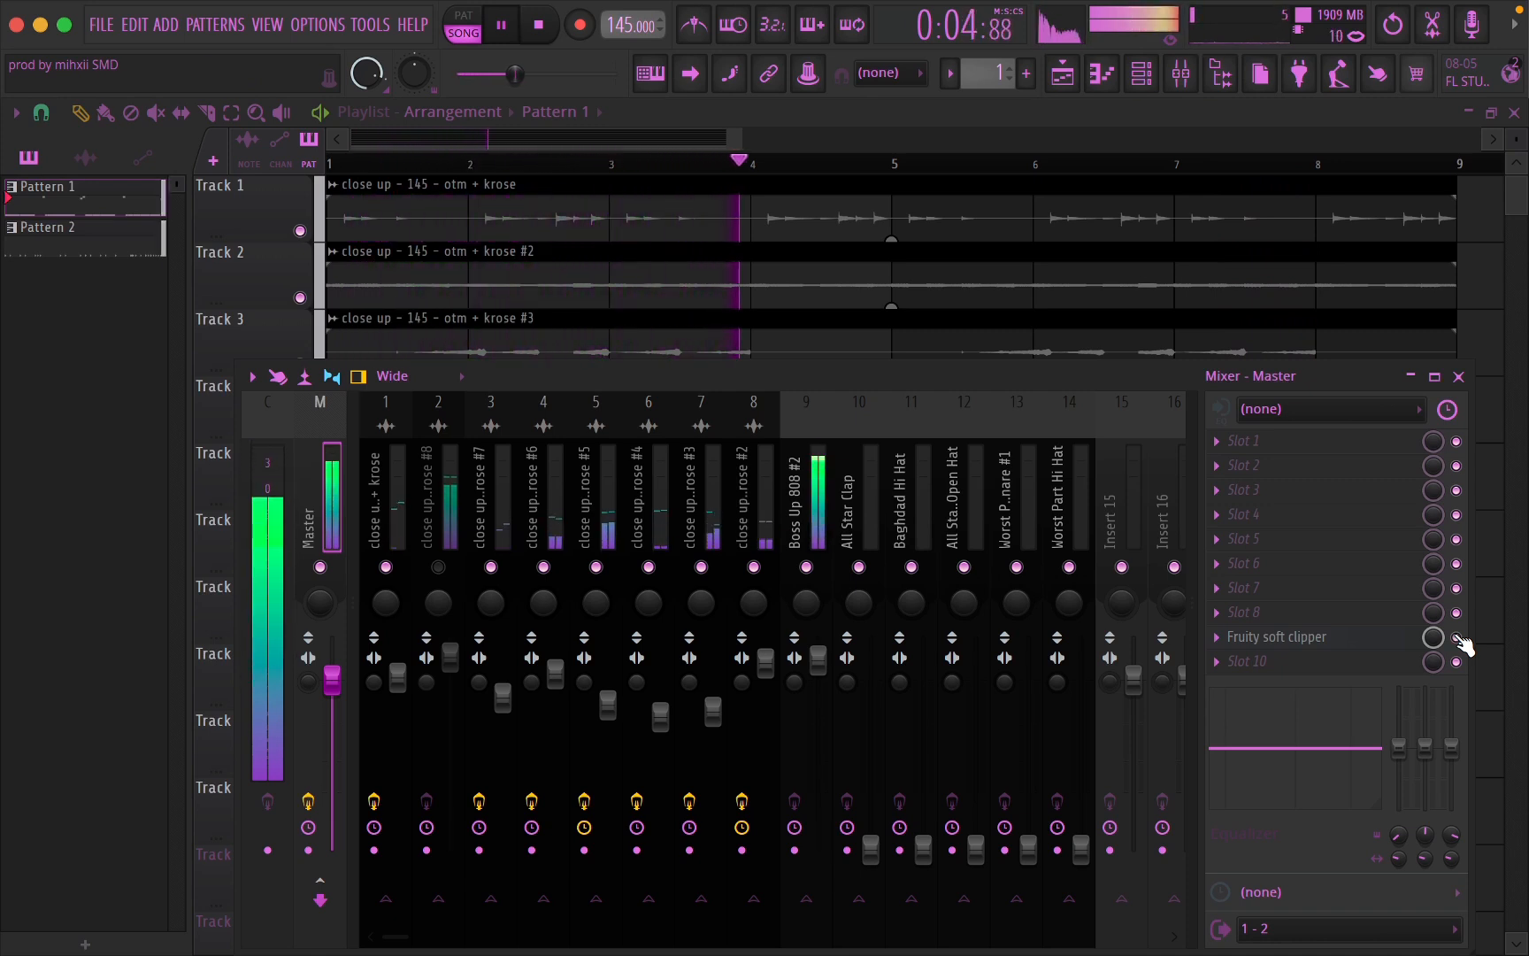
left_click(794, 482)
key("space")
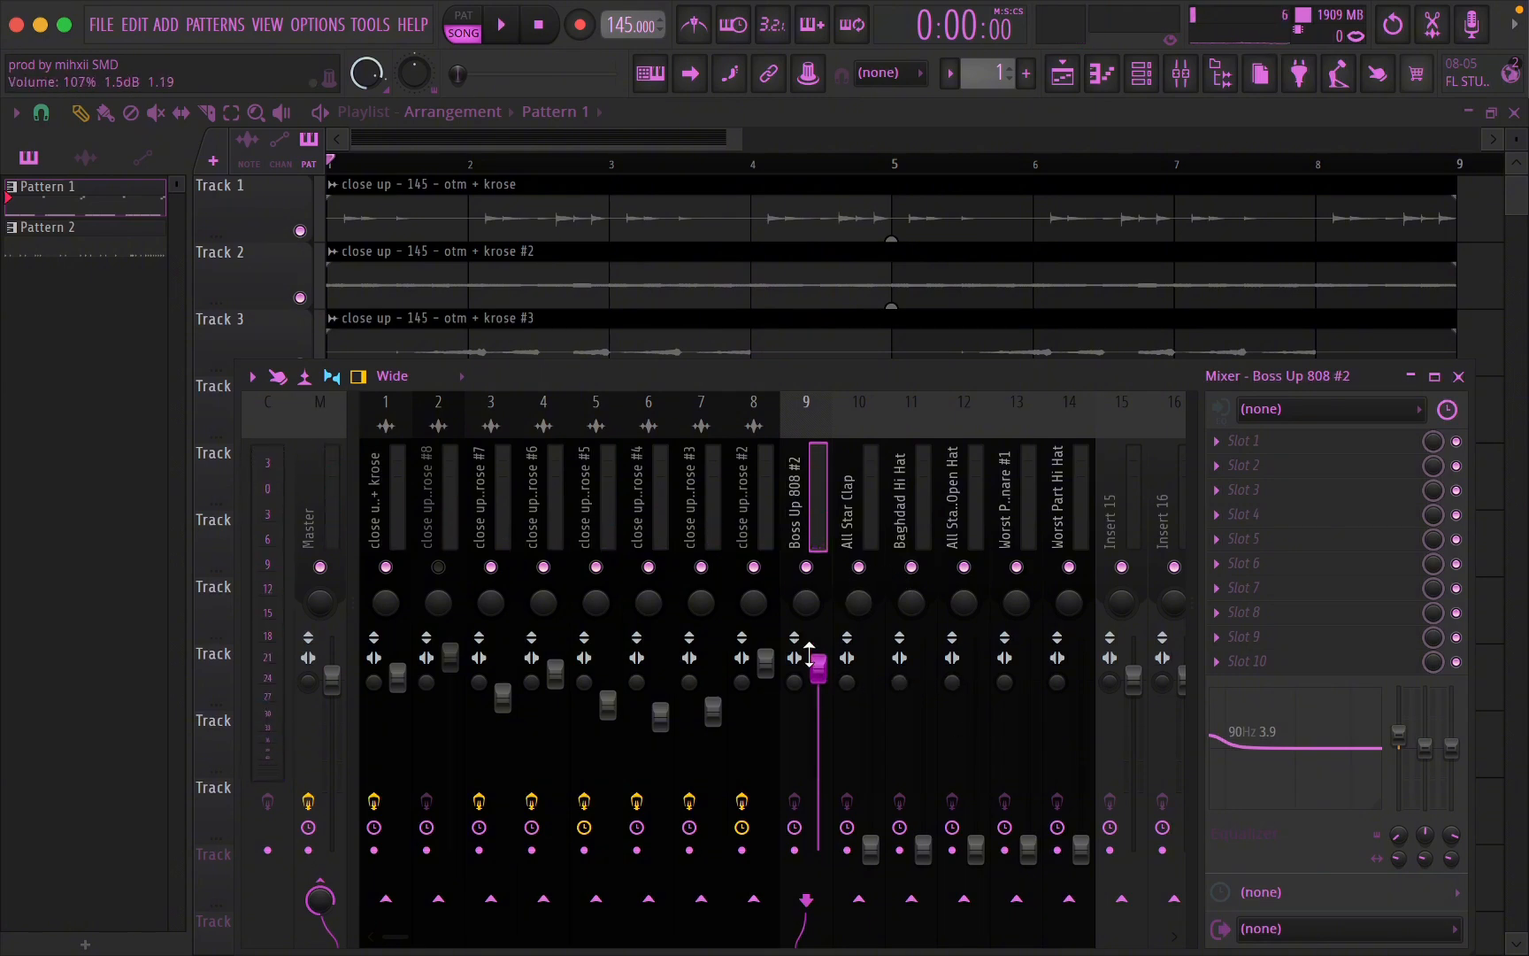
- Reset the 808 track's low-shelf EQ band to 0 dB and try its fader at 110% during playback
right_click(1402, 740)
left_click(1389, 566)
key("space")
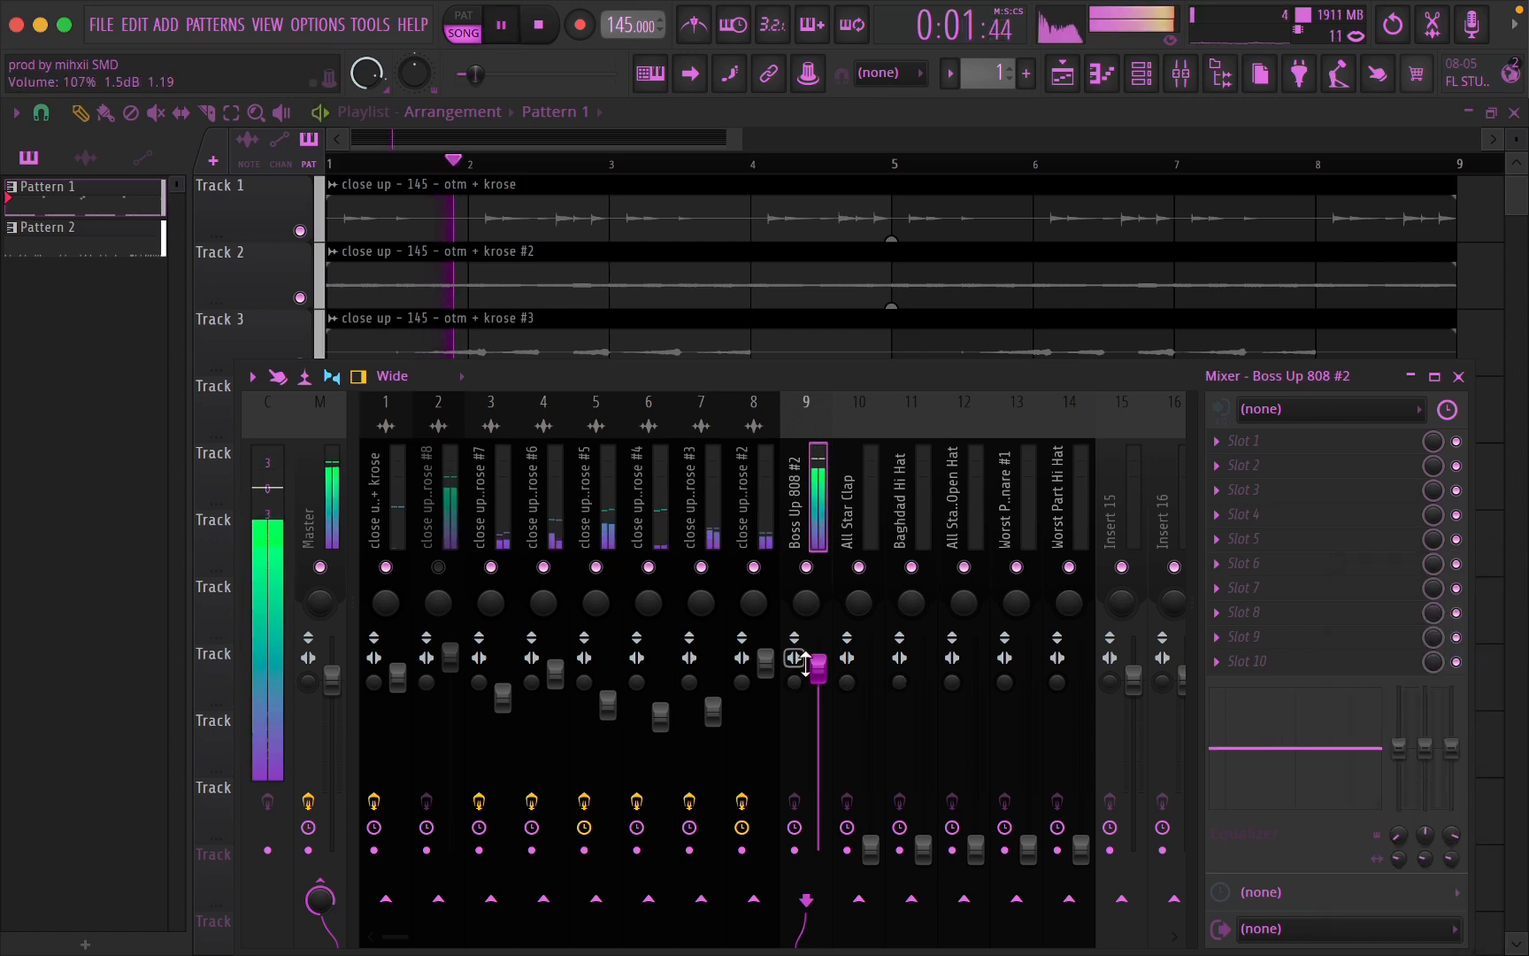
left_click_drag(817, 667, 818, 662)
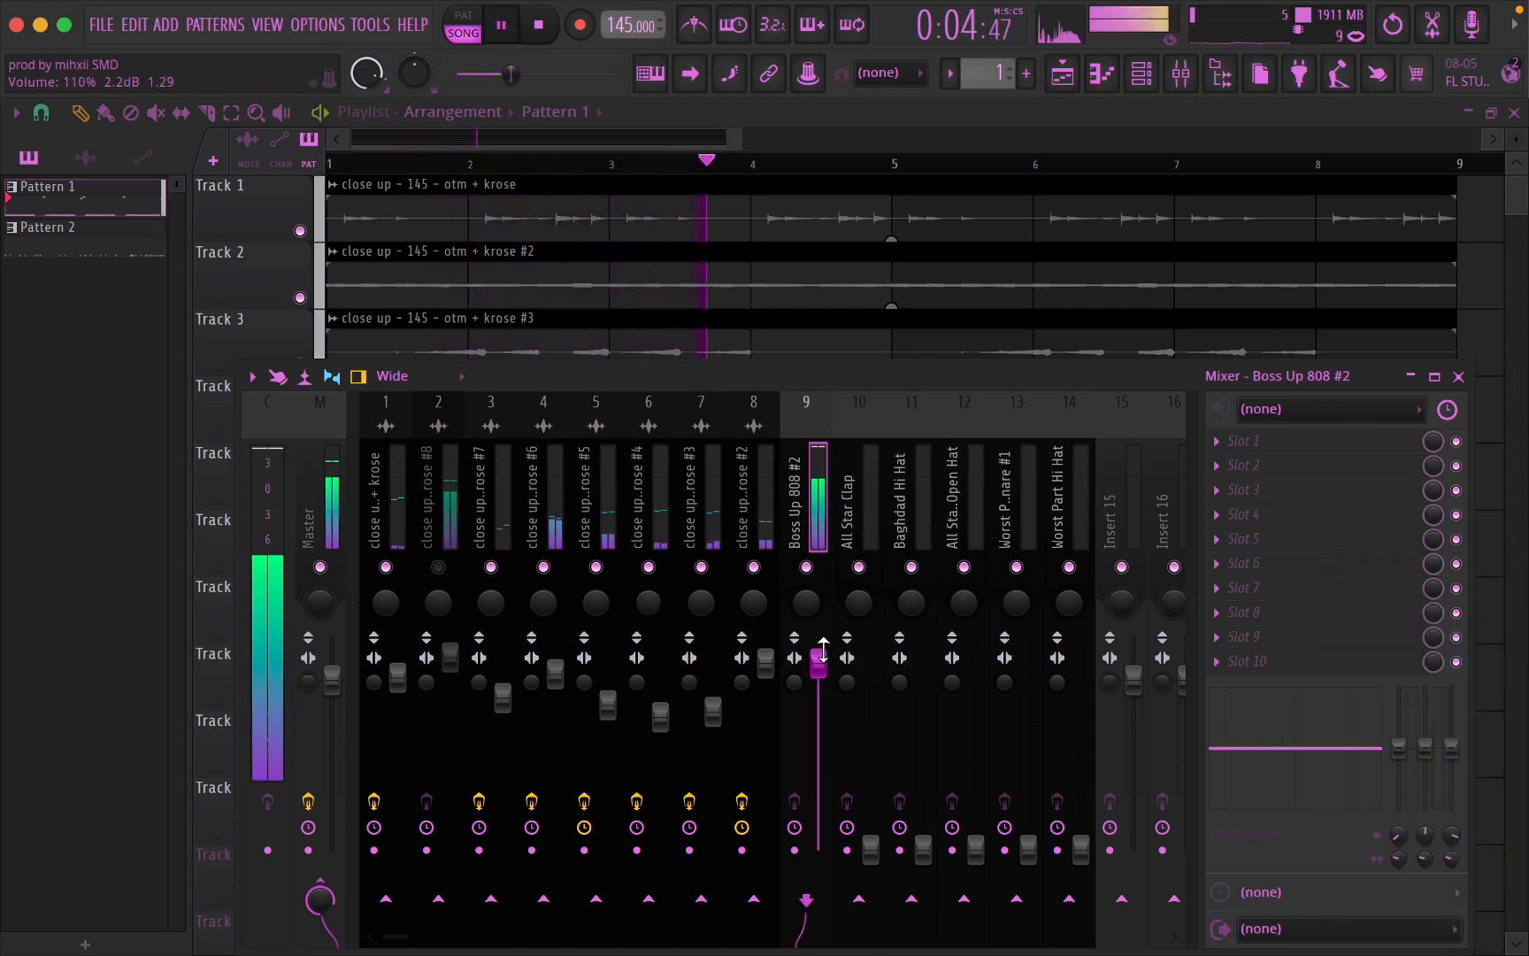
key("space")
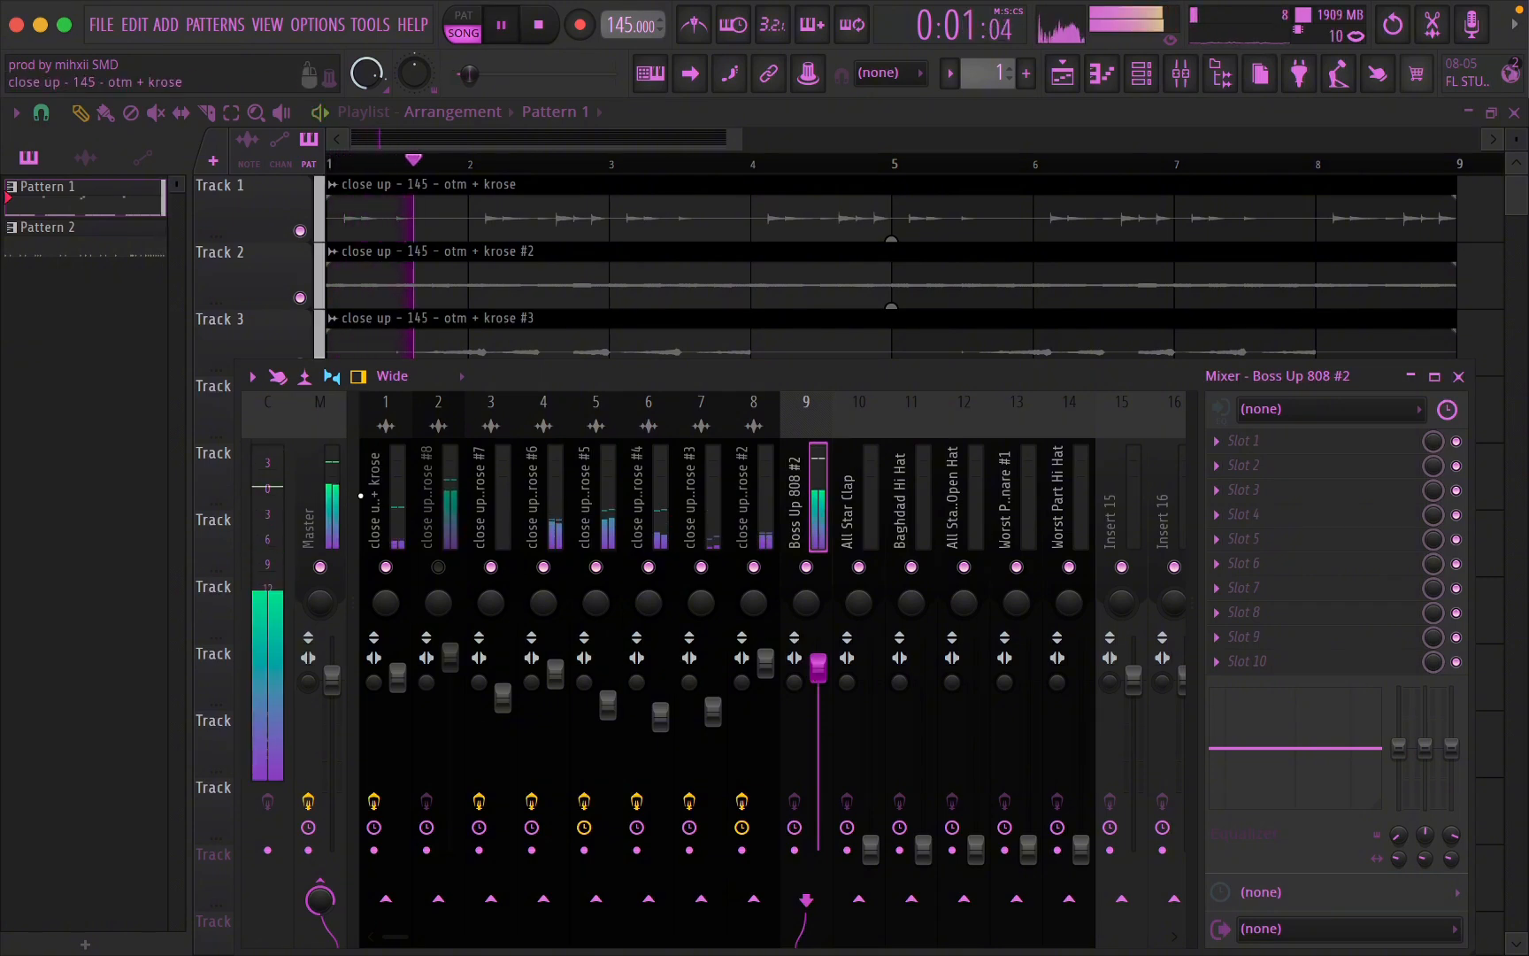
key("space")
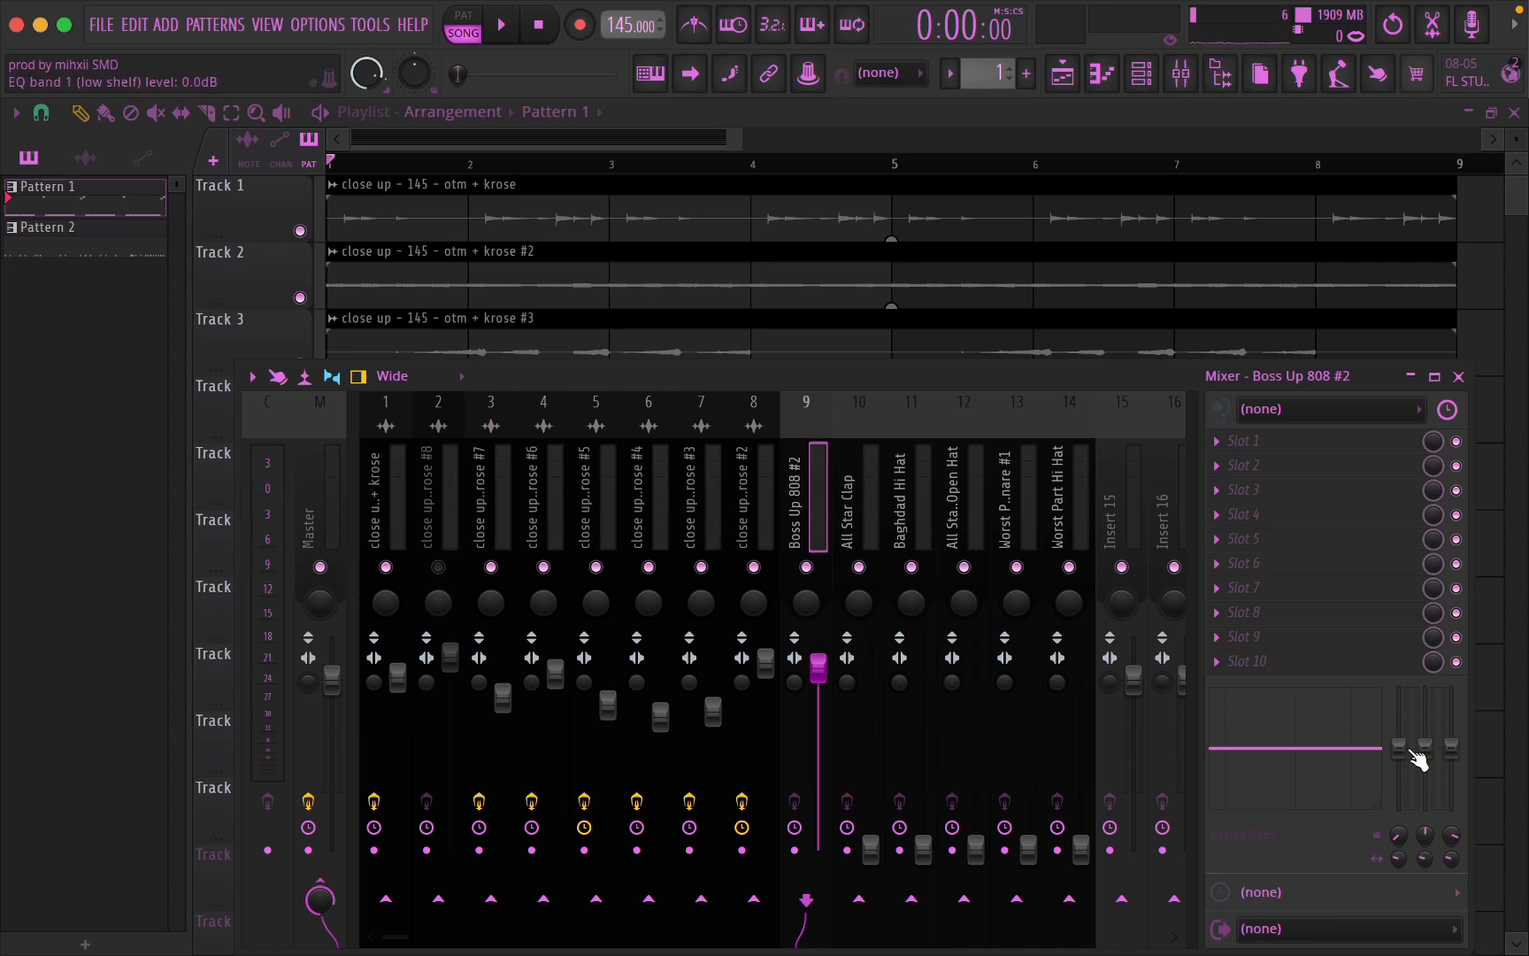
- Audition different low-shelf boosts on the 808 track up to 11.2 dB at 90 Hz, and settle on 4.4 dB
left_click_drag(1414, 754, 1403, 734)
key("space")
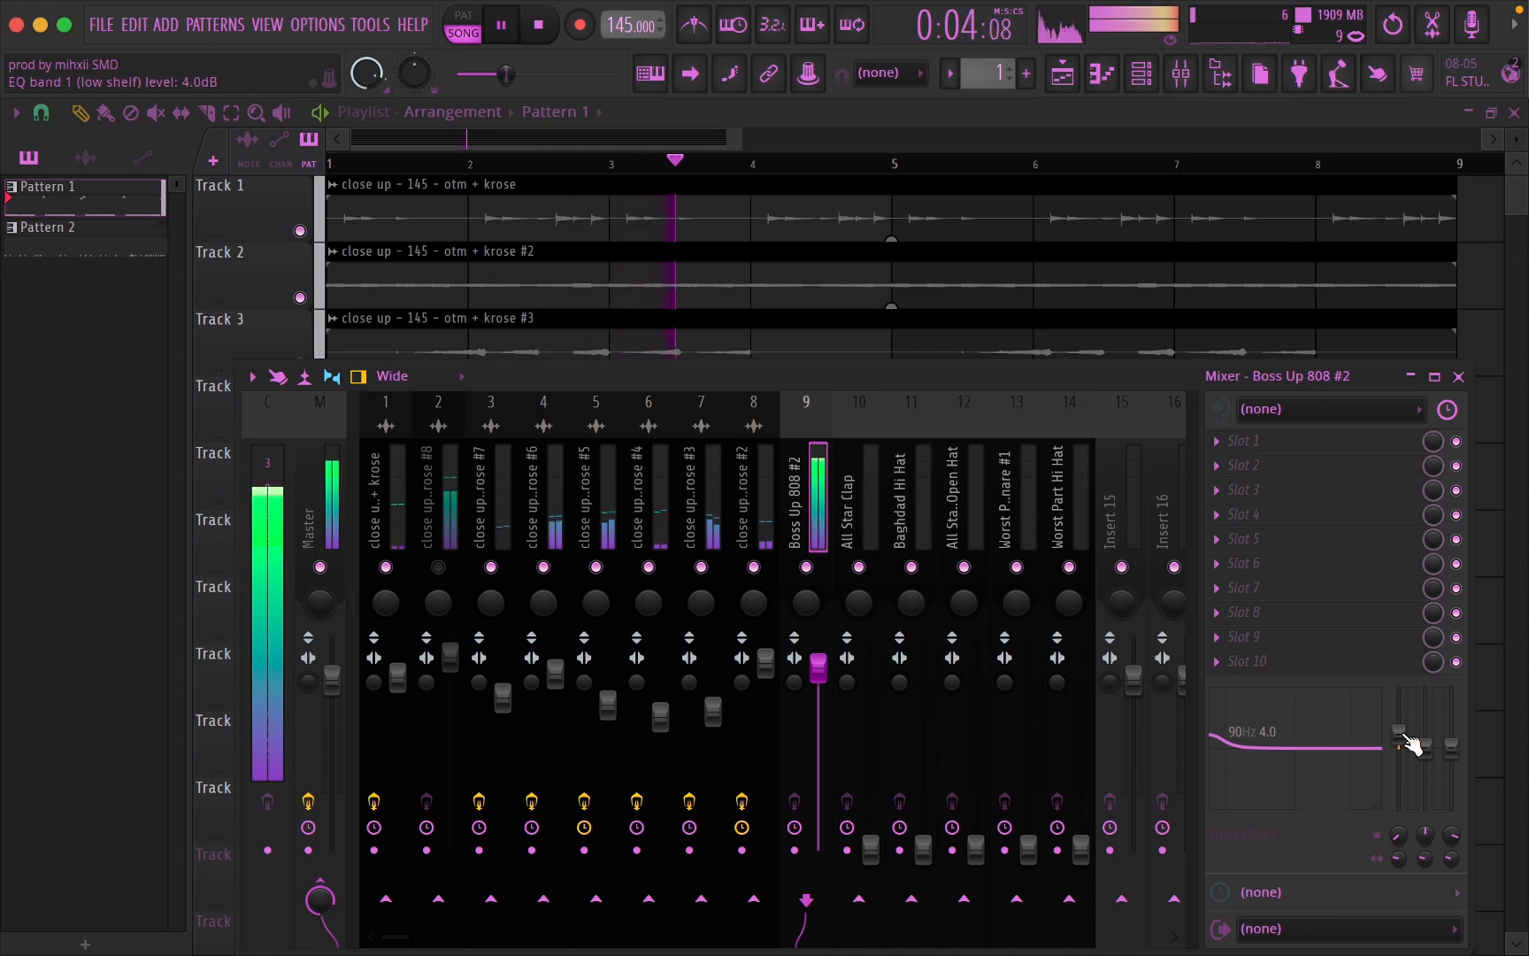
key("space")
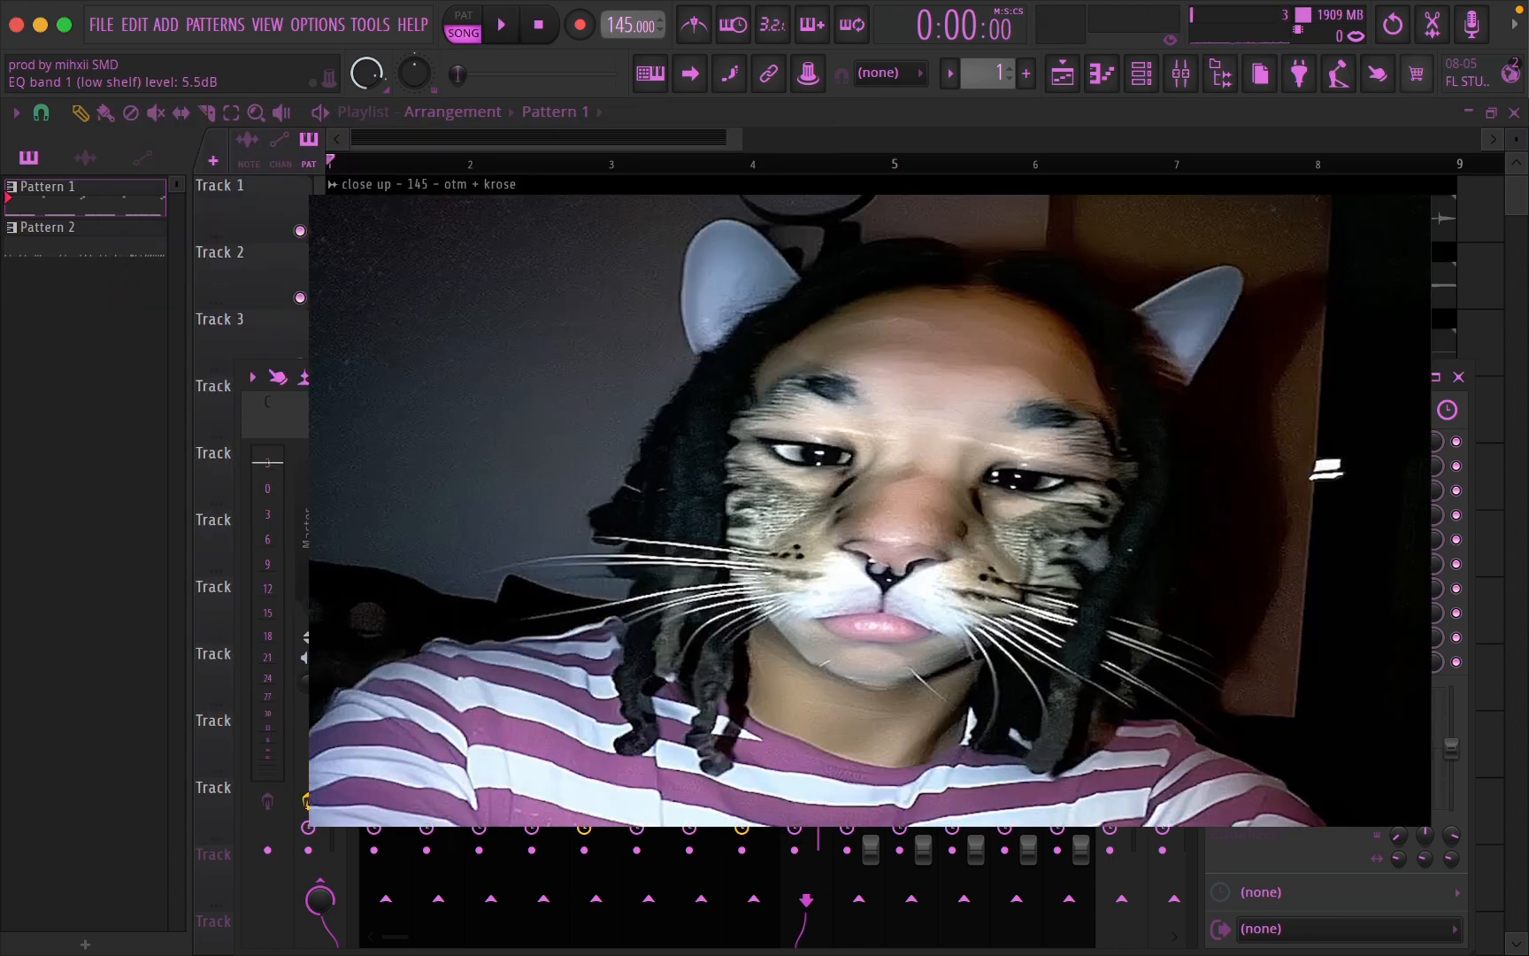
left_click_drag(1403, 734, 1404, 711)
key("space")
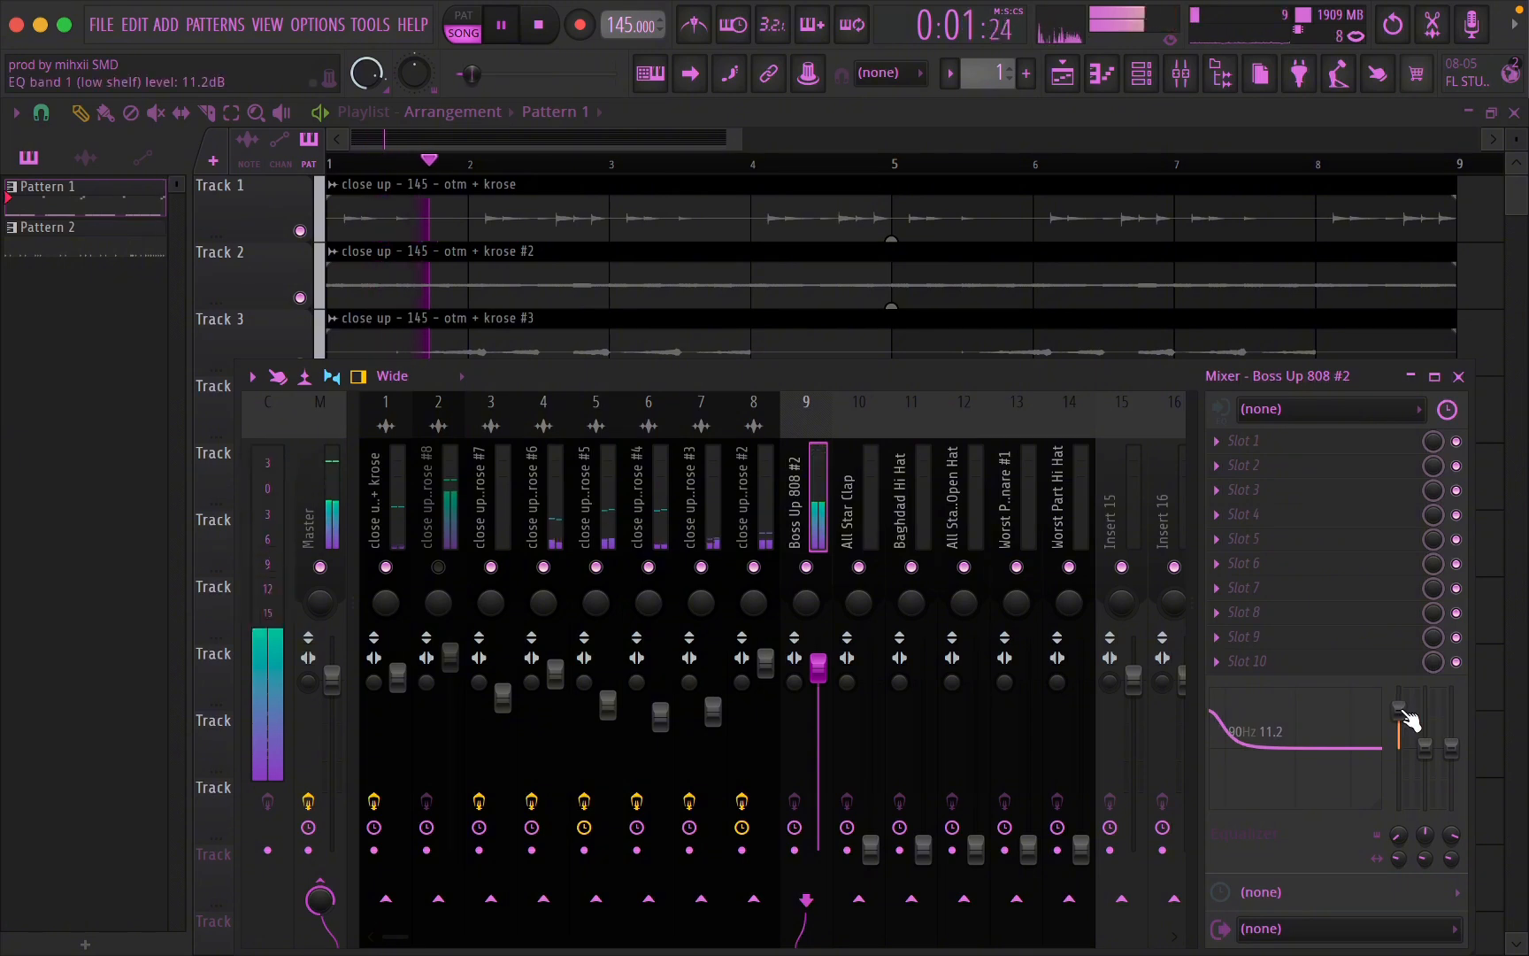
key("space")
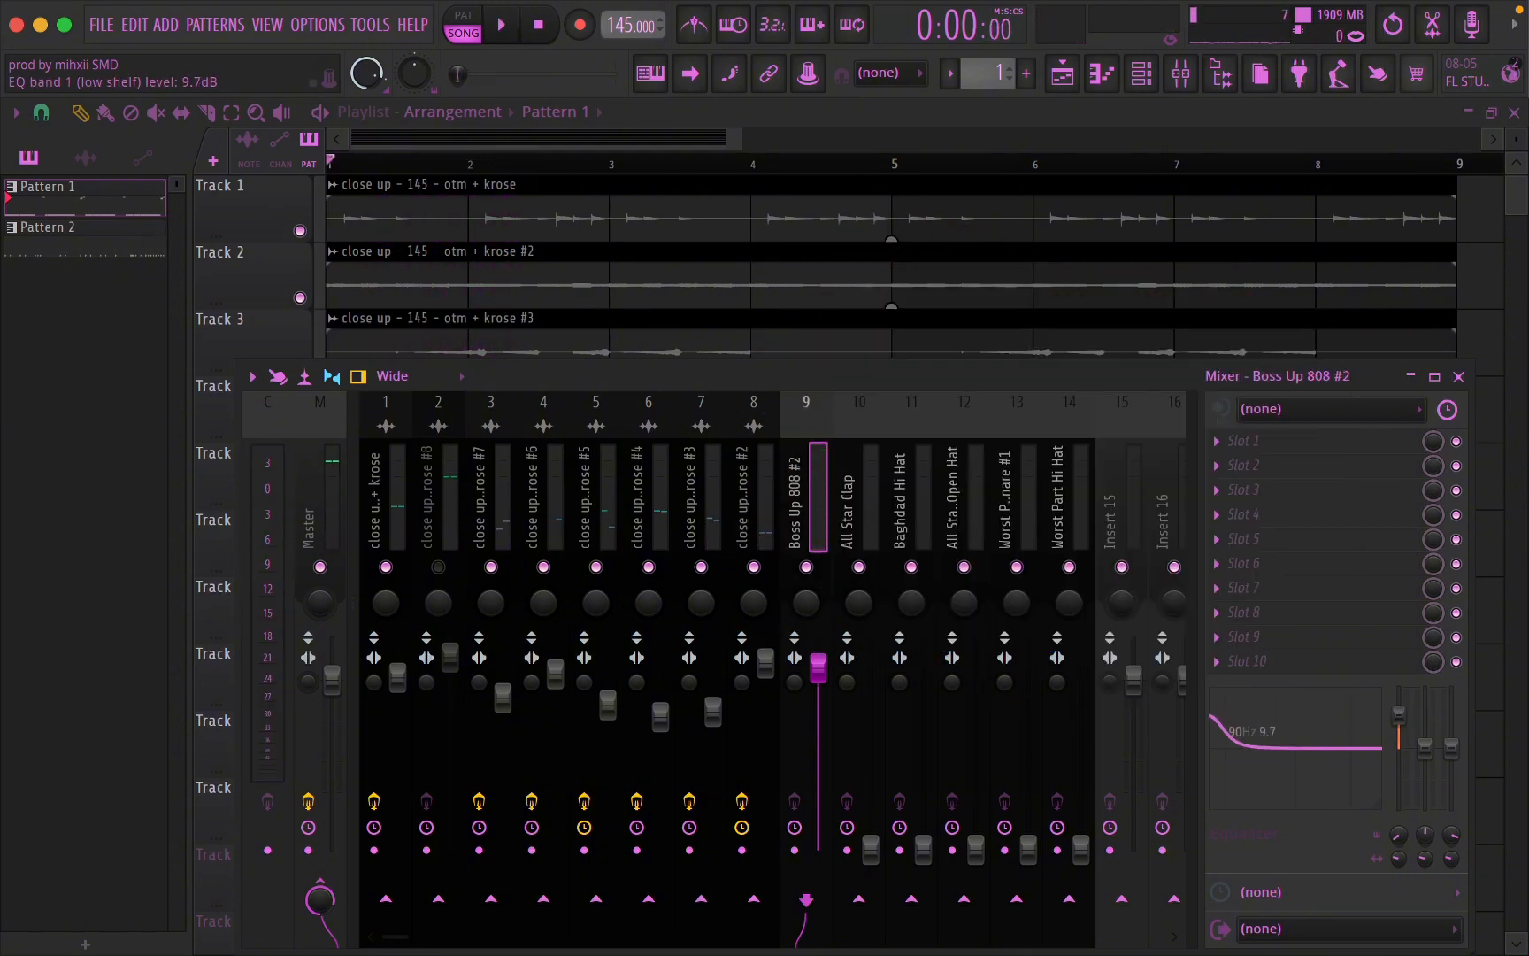
left_click_drag(1399, 734, 1408, 731)
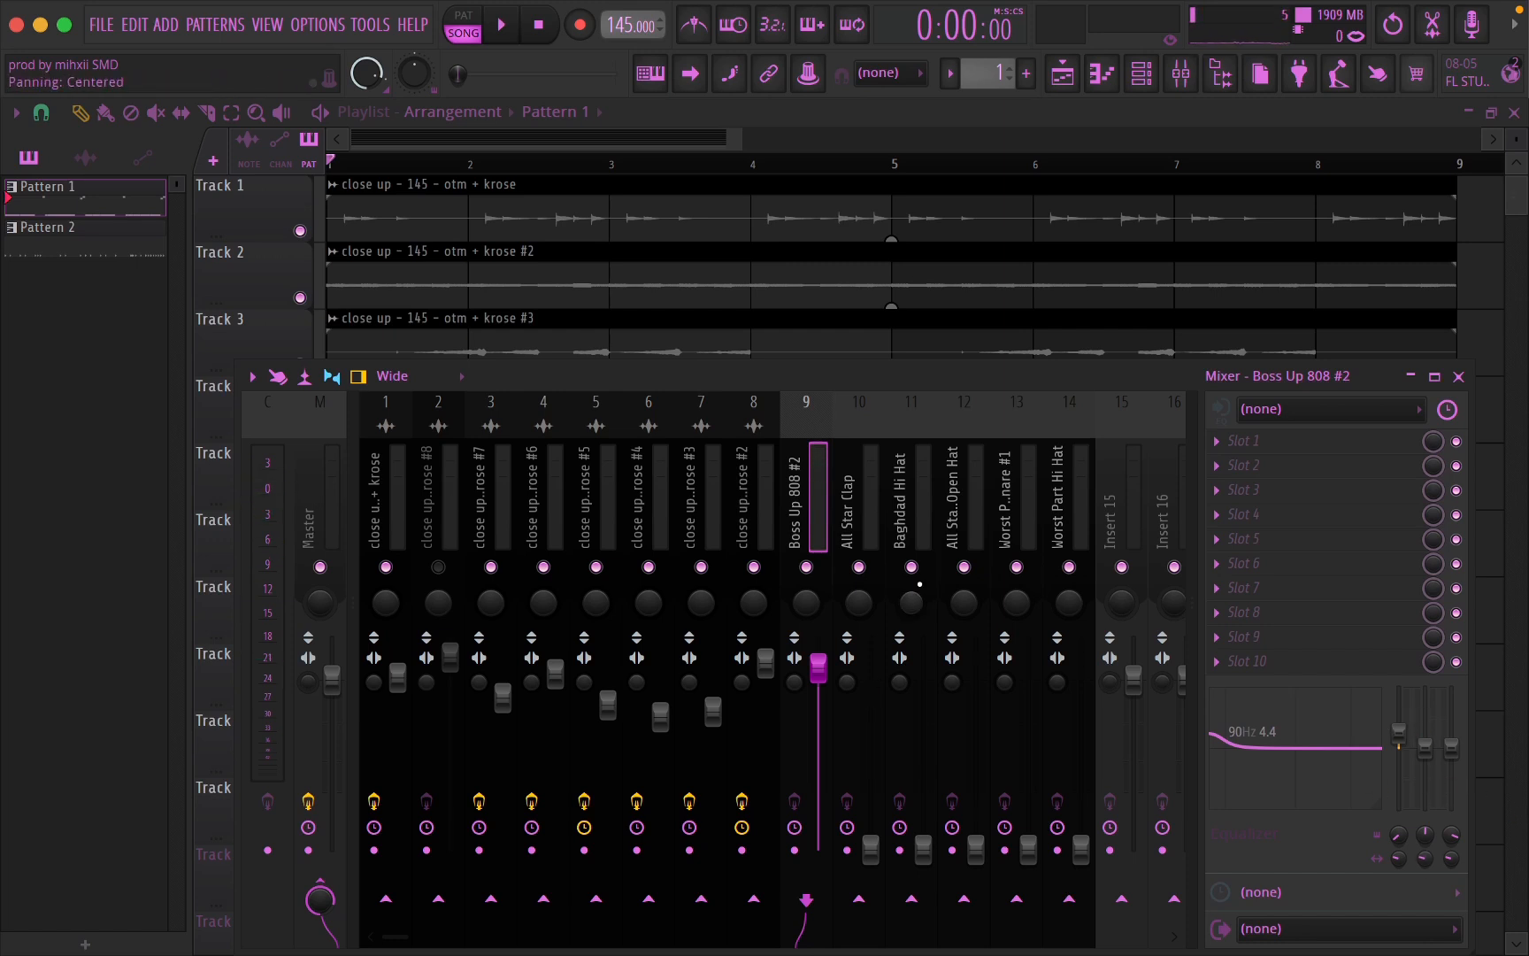
- Raise the All Star Clap track's fader to 114% during playback
left_click(851, 521)
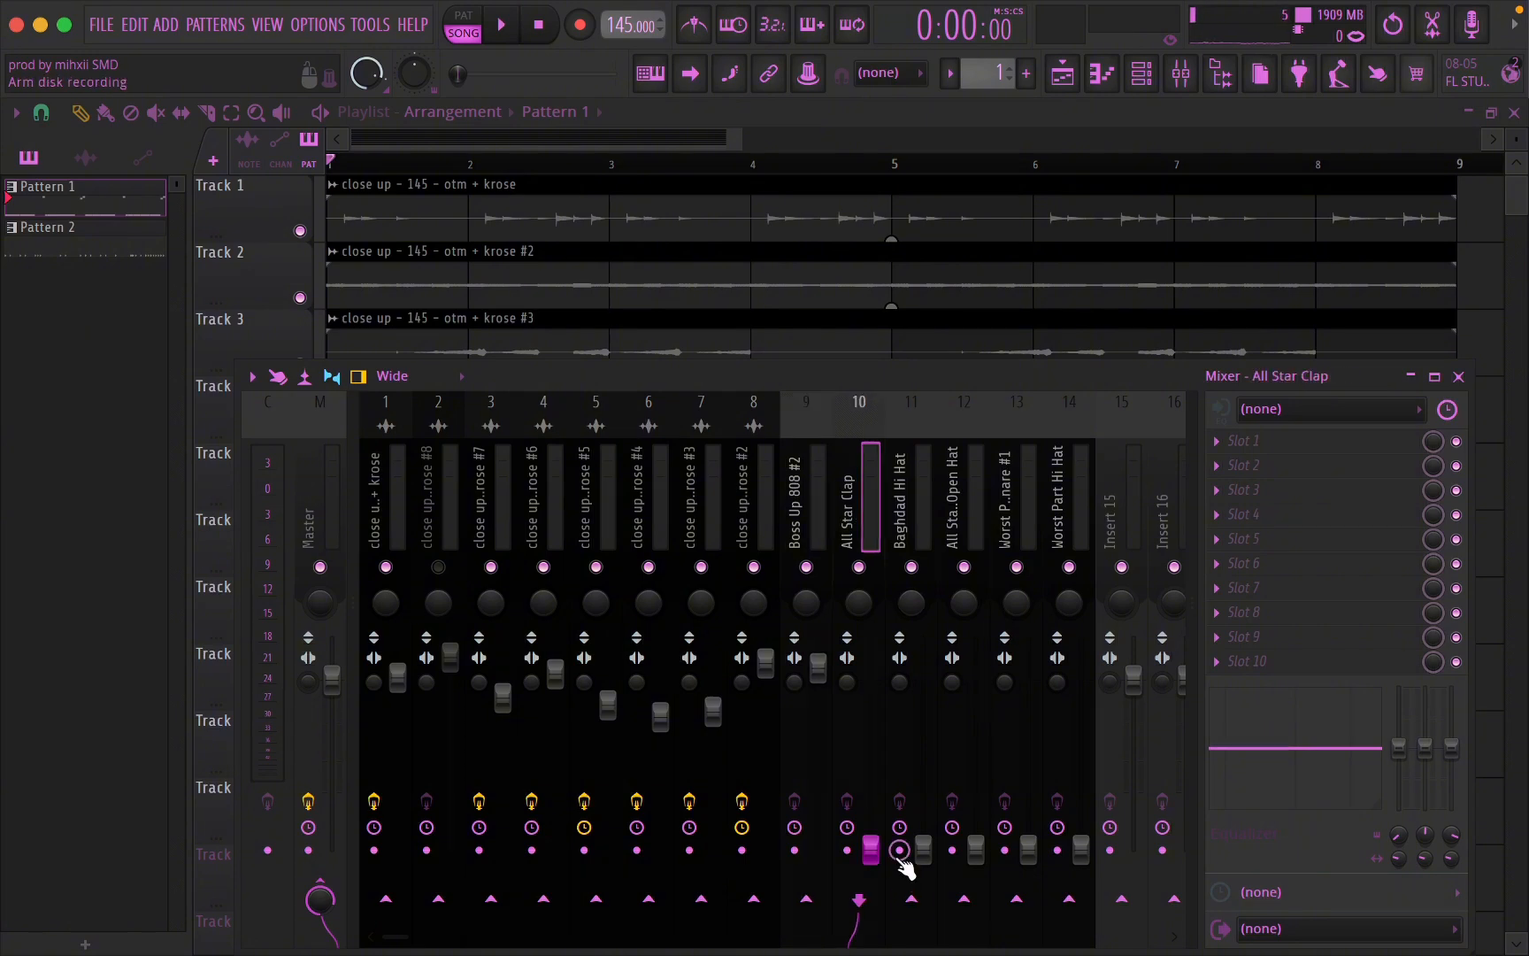
key("space")
left_click_drag(871, 848, 871, 655)
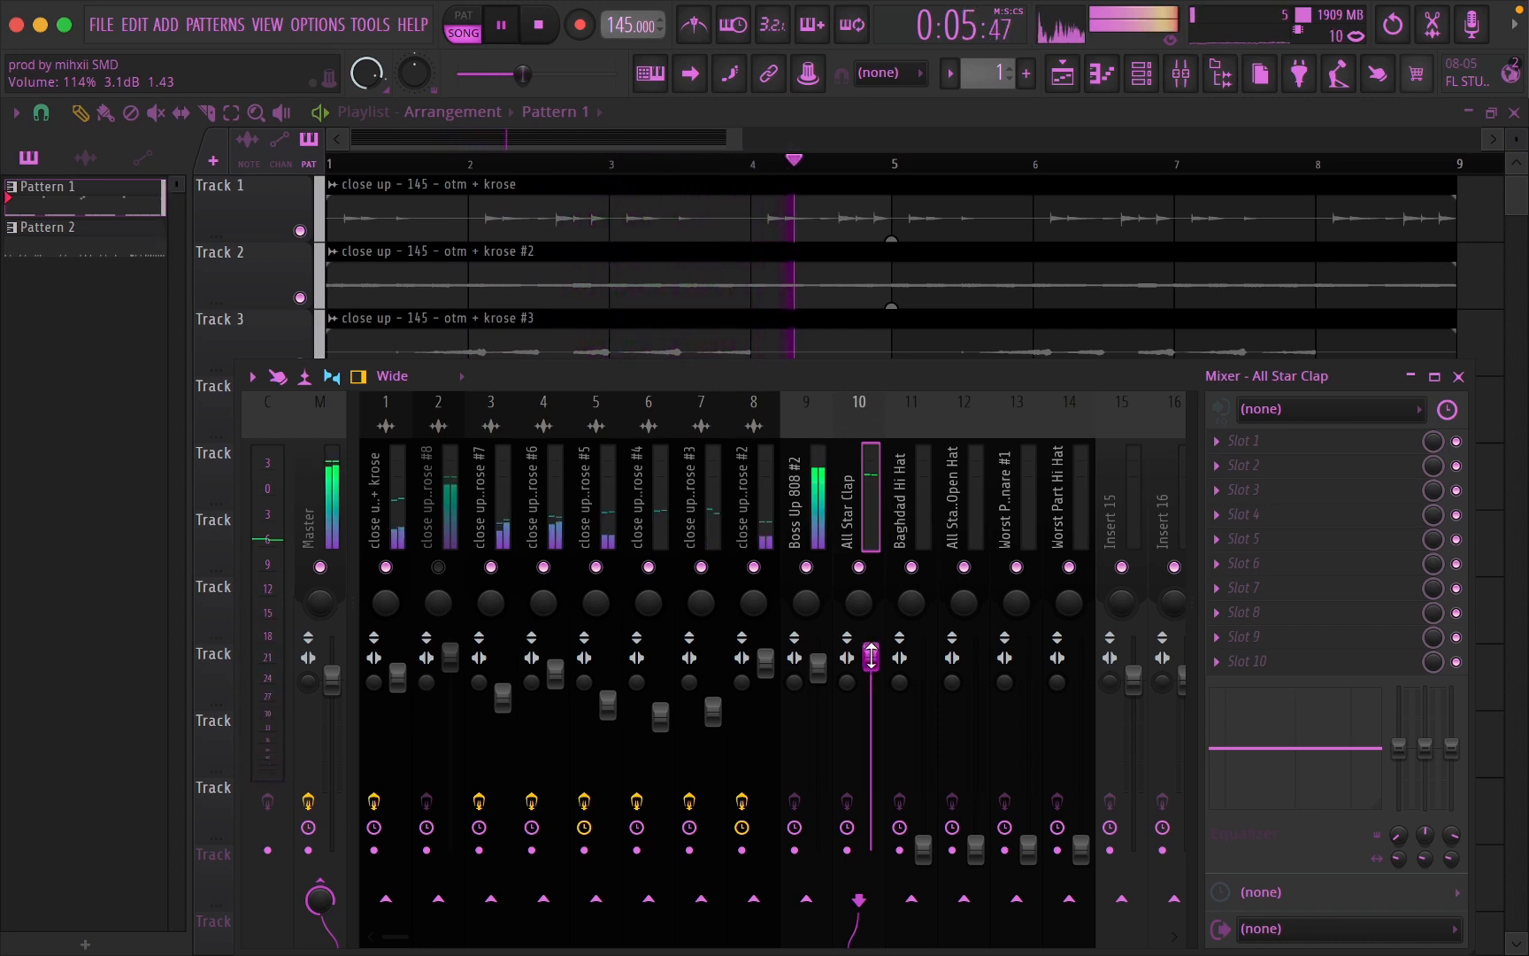
key("space")
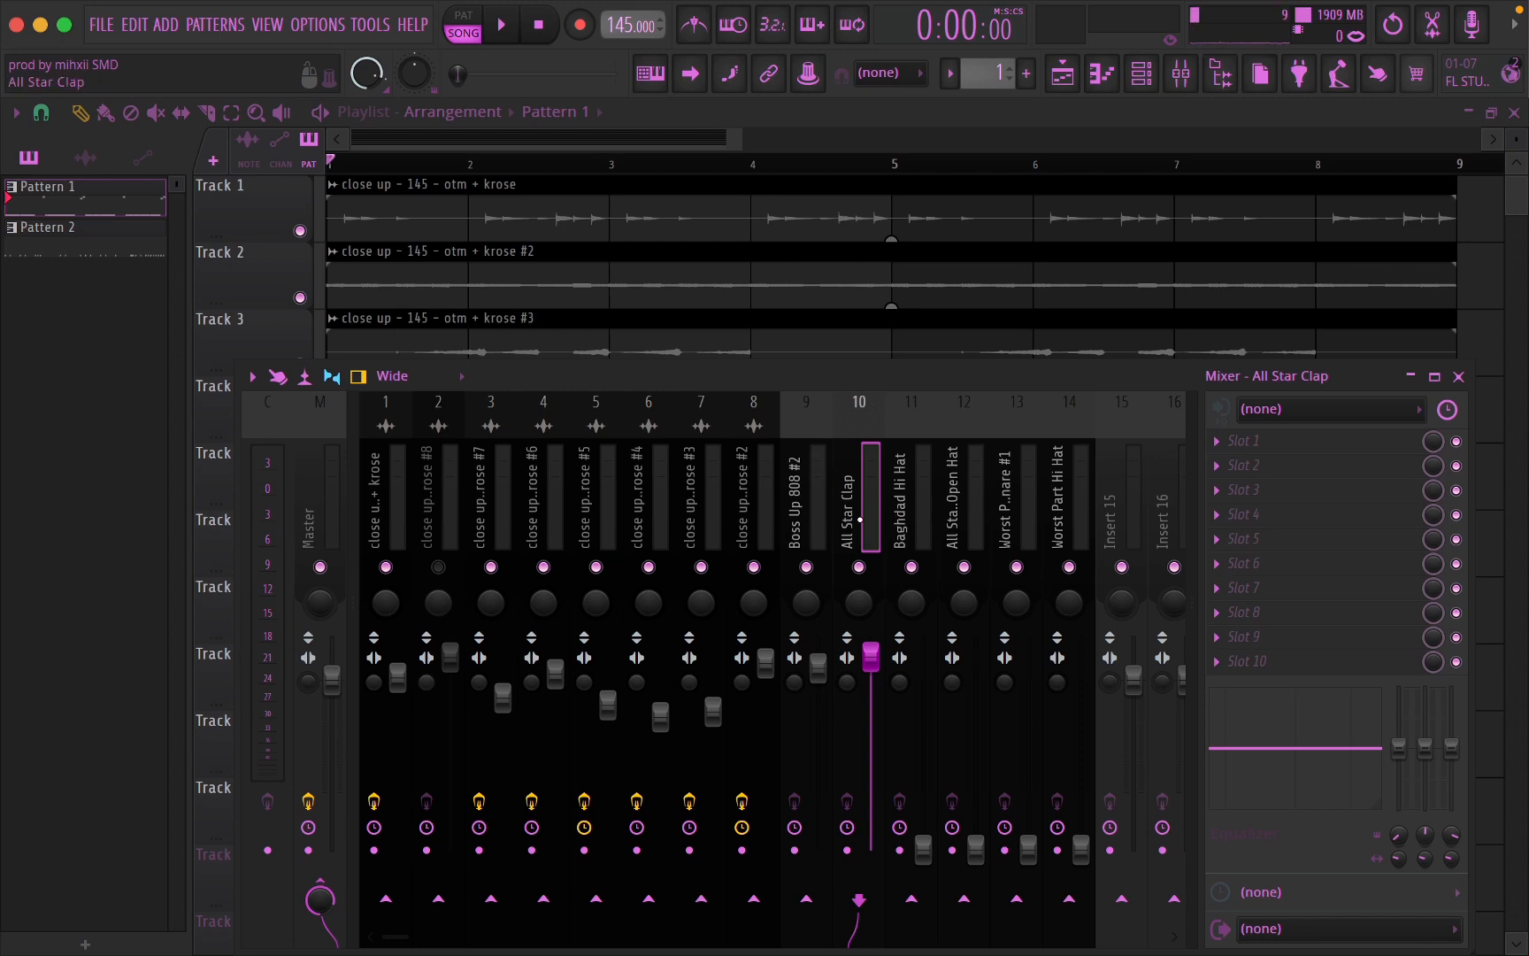
- Raise the Baghdad Hi Hat fader to 109% and the All Star Open Hat fader to 99% during playback
key("space")
left_click_drag(923, 850, 923, 673)
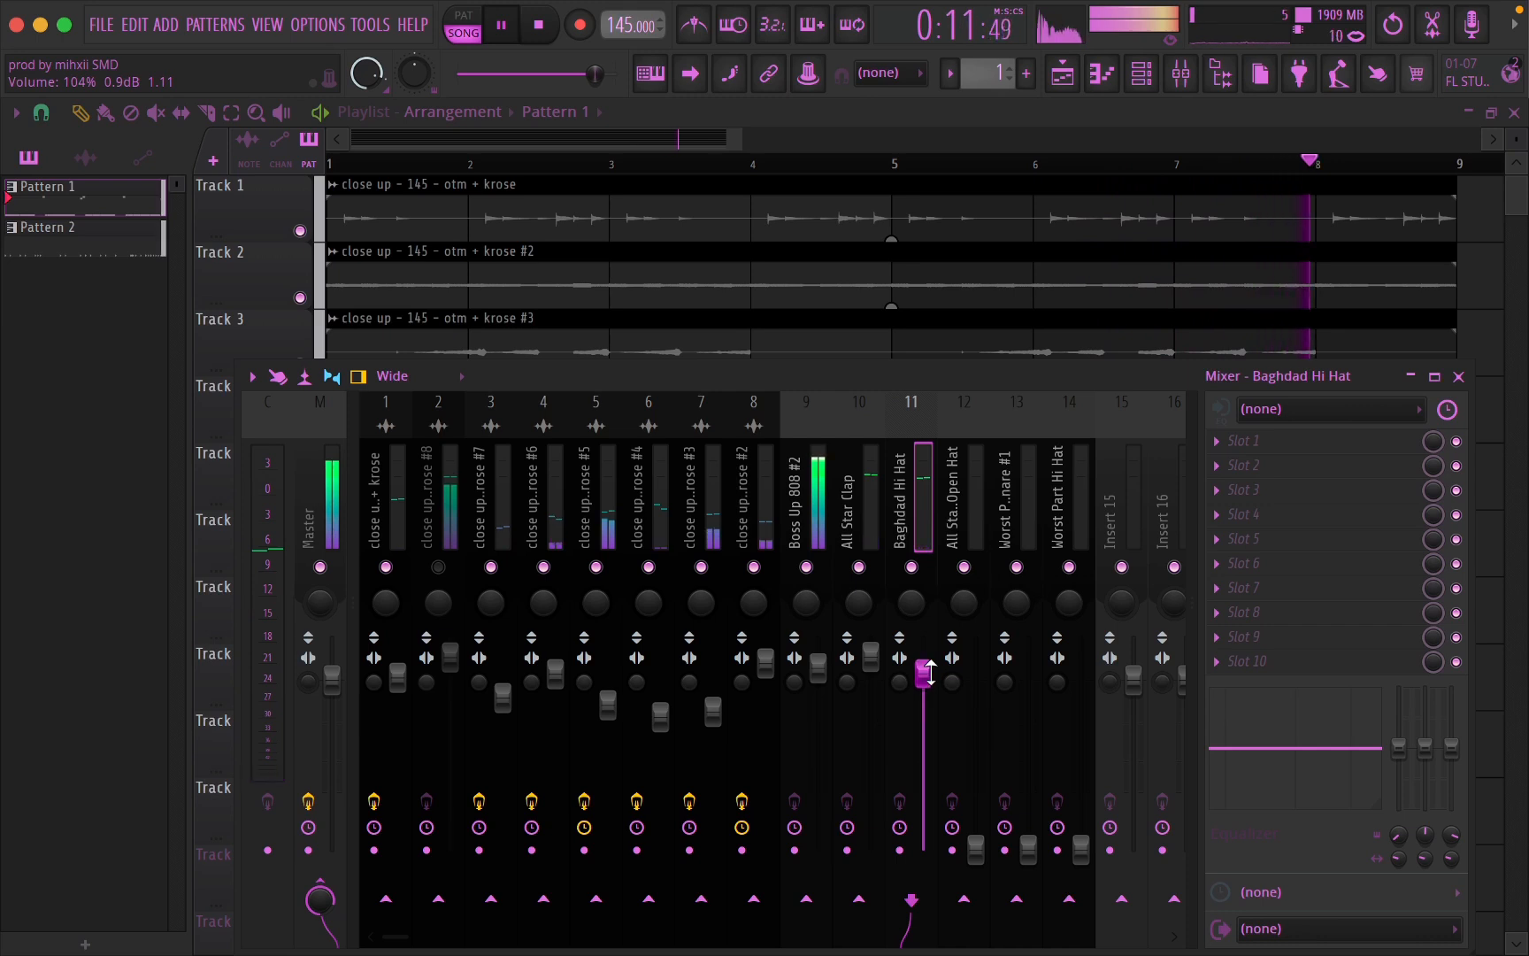
mouse_move(927, 673)
left_mouse_down()
mouse_move(873, 638)
mouse_move(921, 678)
mouse_move(929, 664)
left_mouse_up()
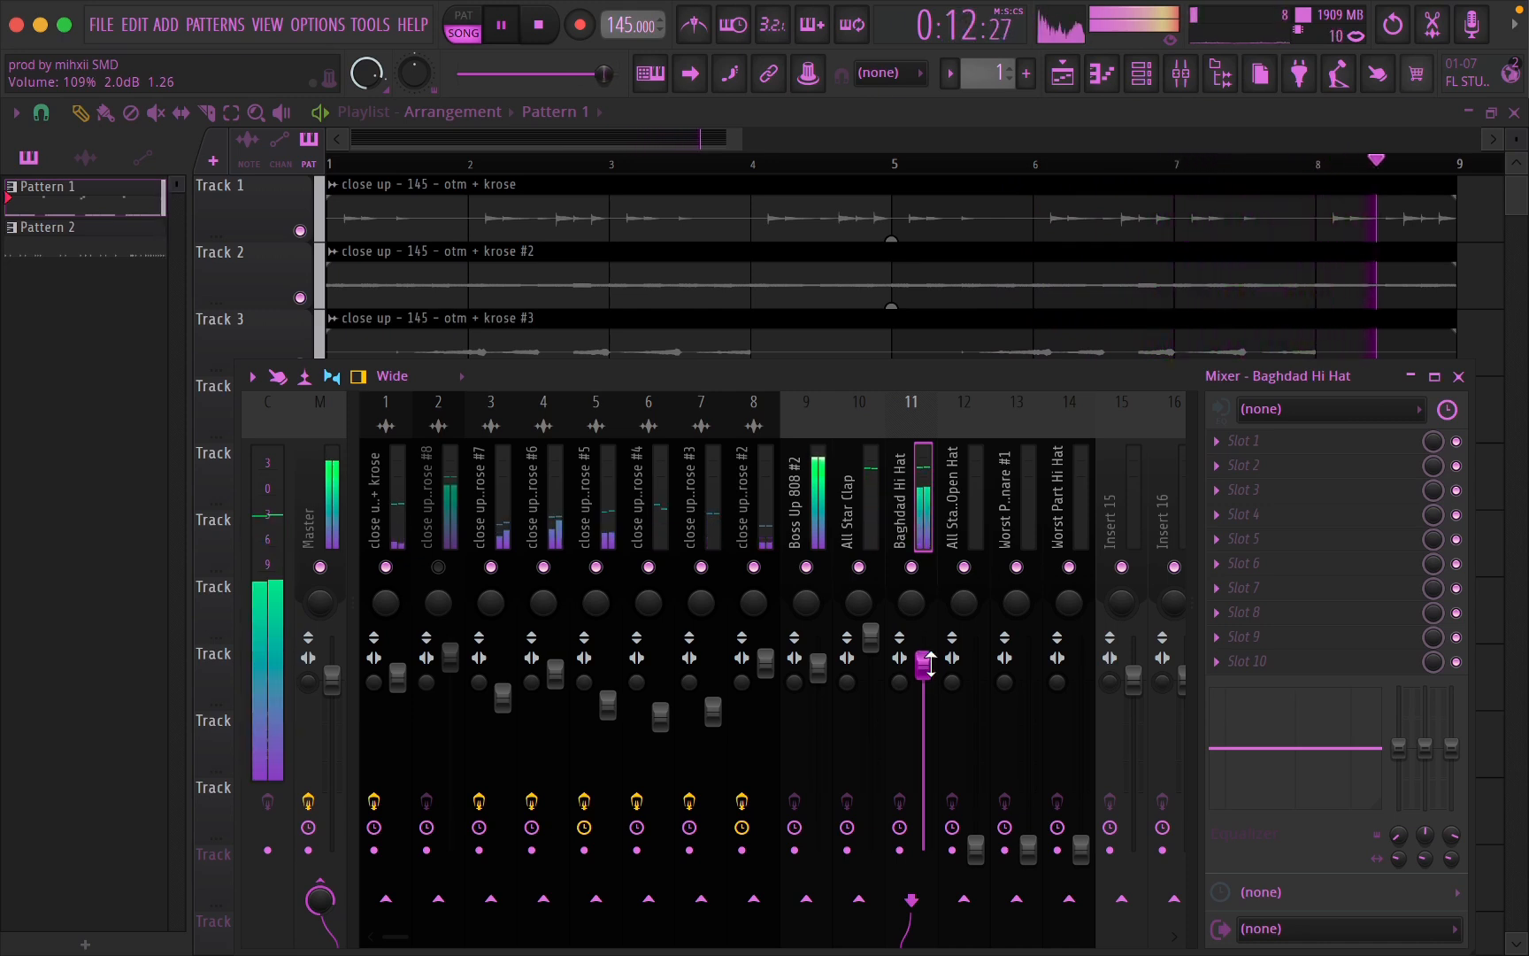
left_click_drag(976, 850, 976, 679)
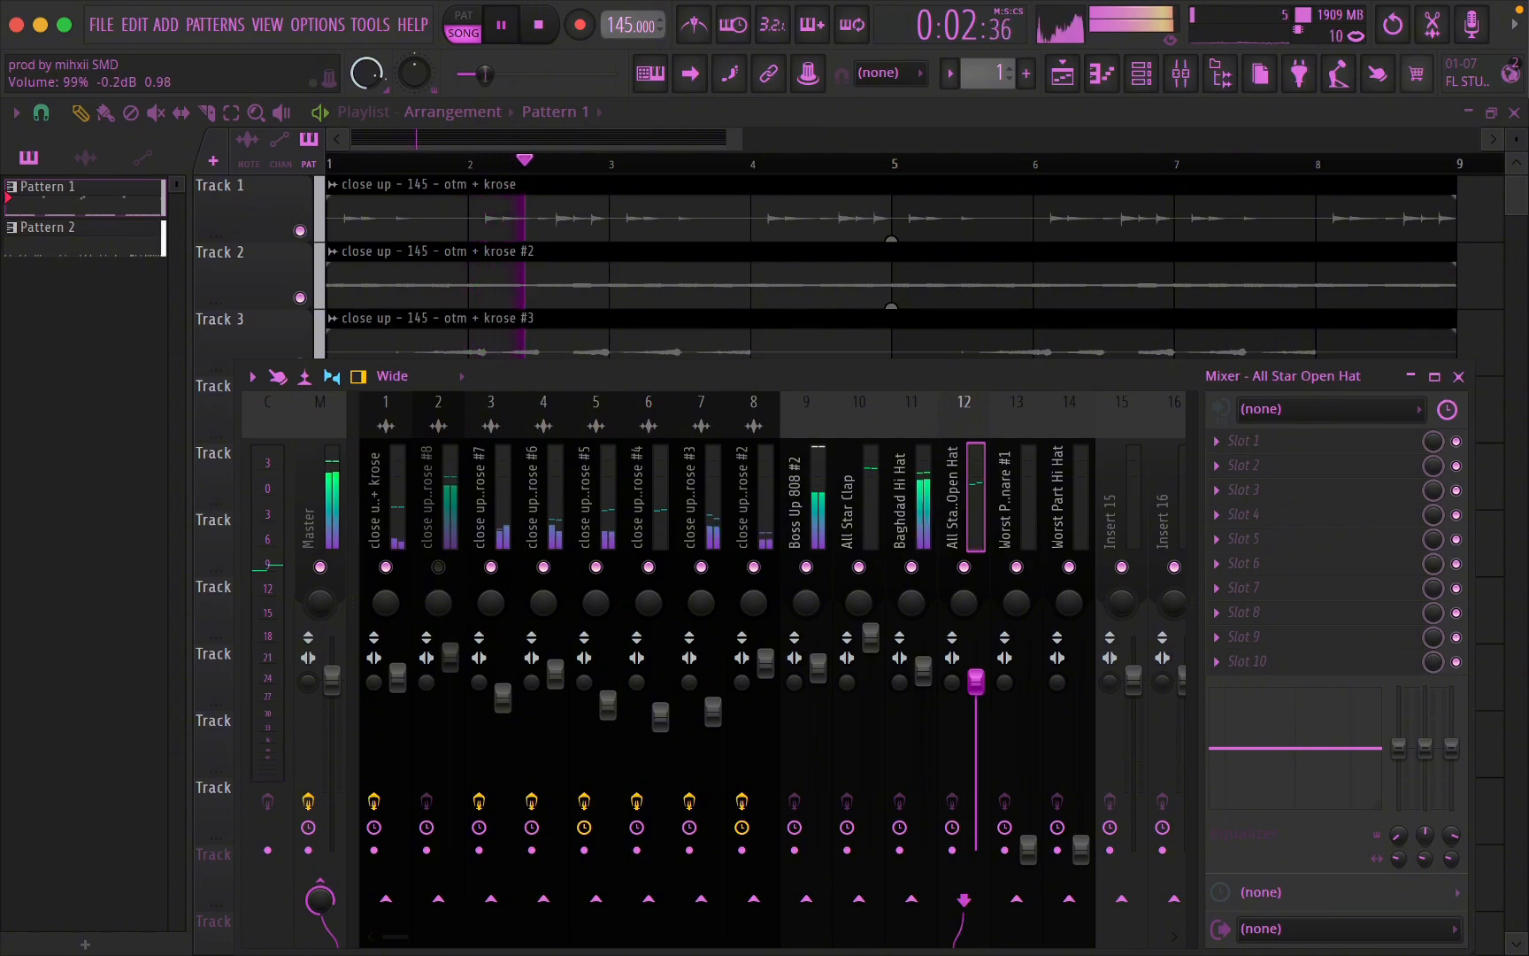
key("space")
- Lower the Boss Up 808 #2 fader slightly to its default level and play the arrangement
left_click(812, 459)
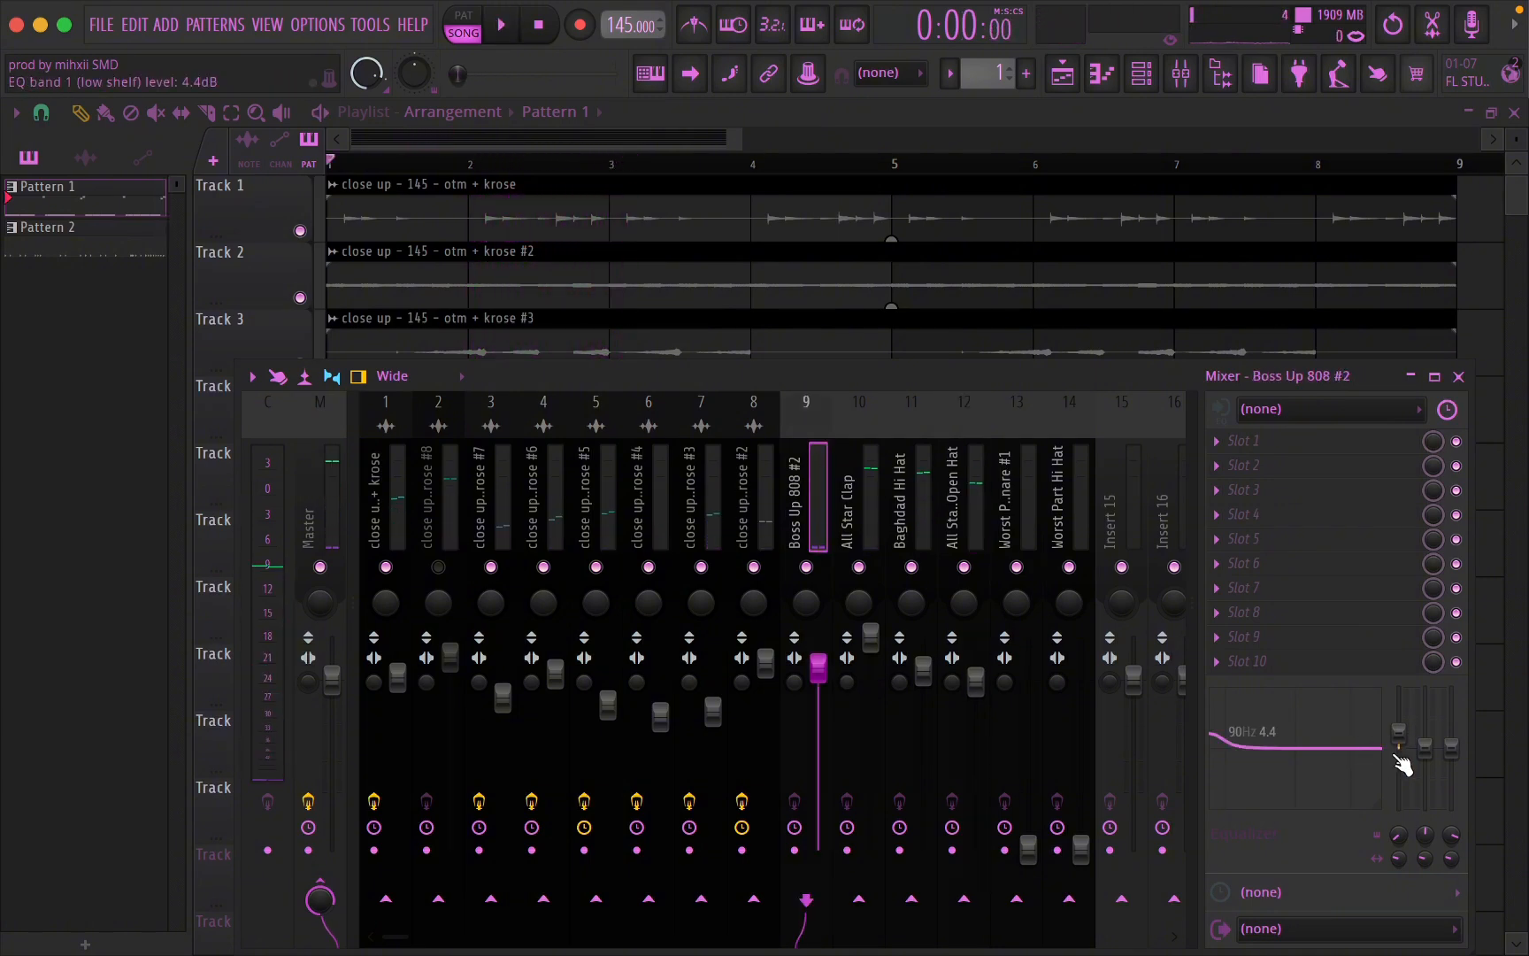
key("space")
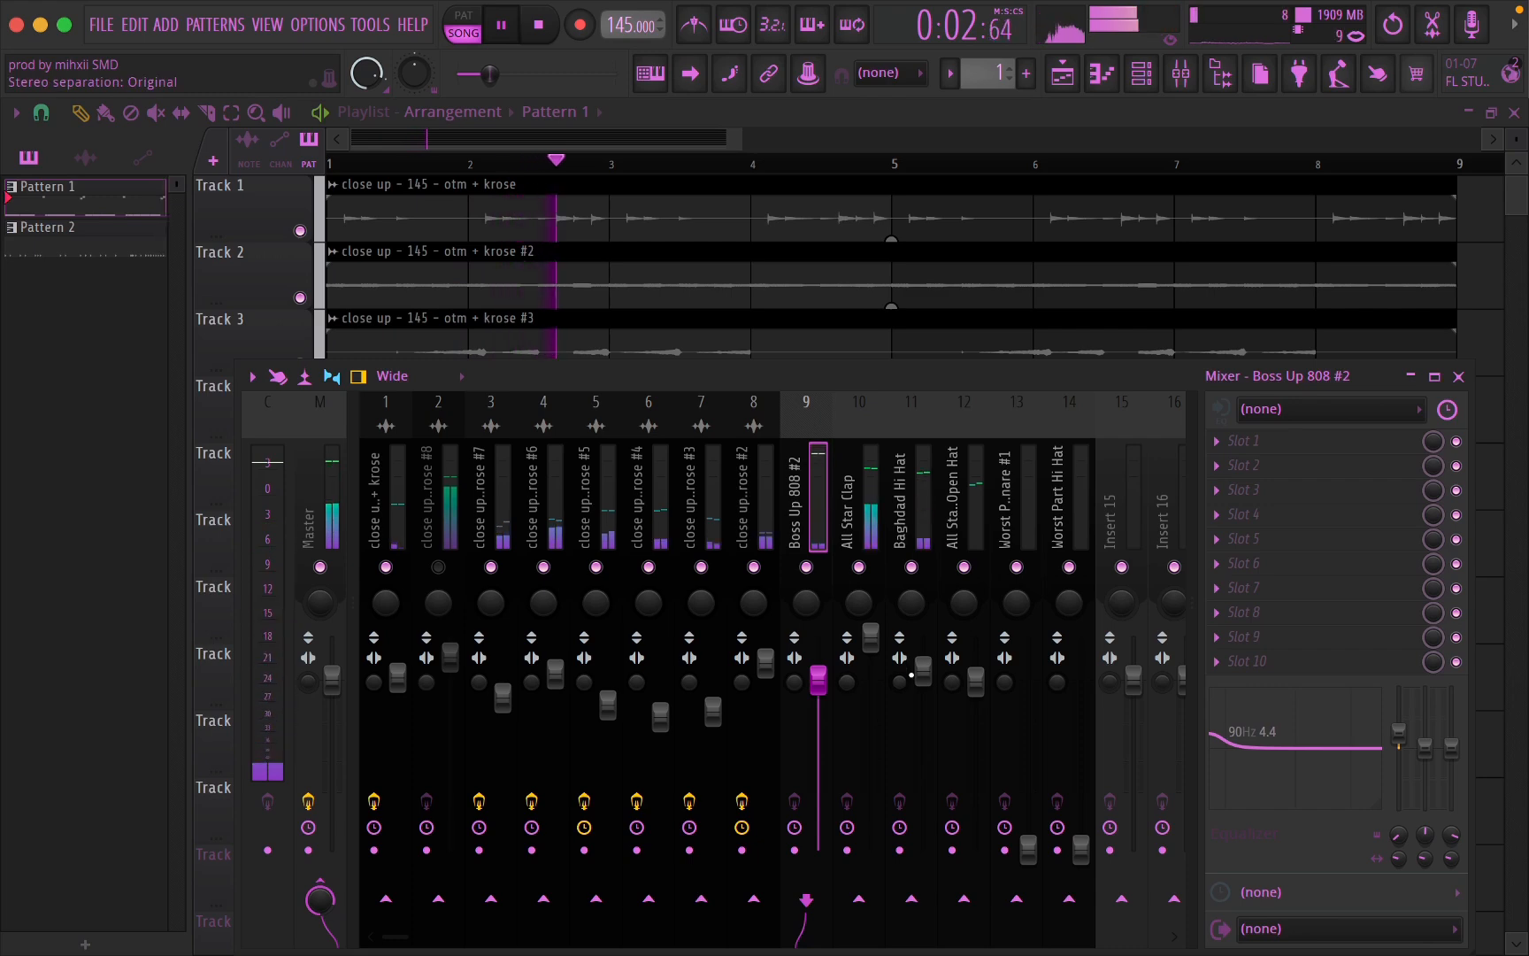
key("space")
- Lower the faders of mixer tracks 1 to 8 together slightly, and set the All Star Open Hat fader to 94% during playback
left_click_drag(748, 522, 438, 529)
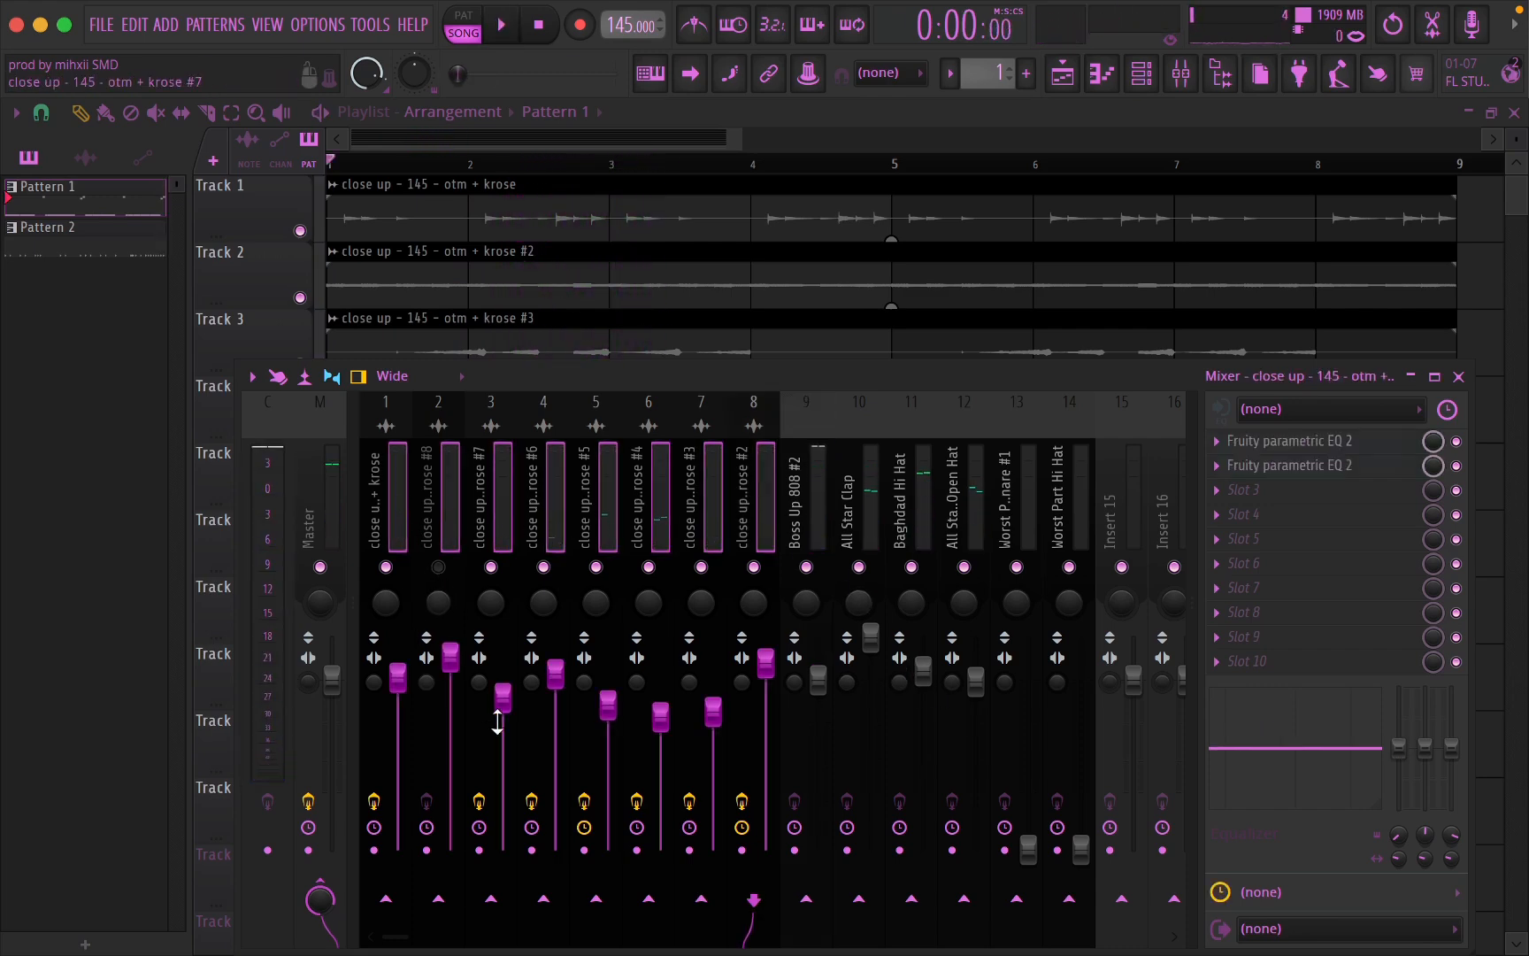
left_click_drag(495, 703, 496, 717)
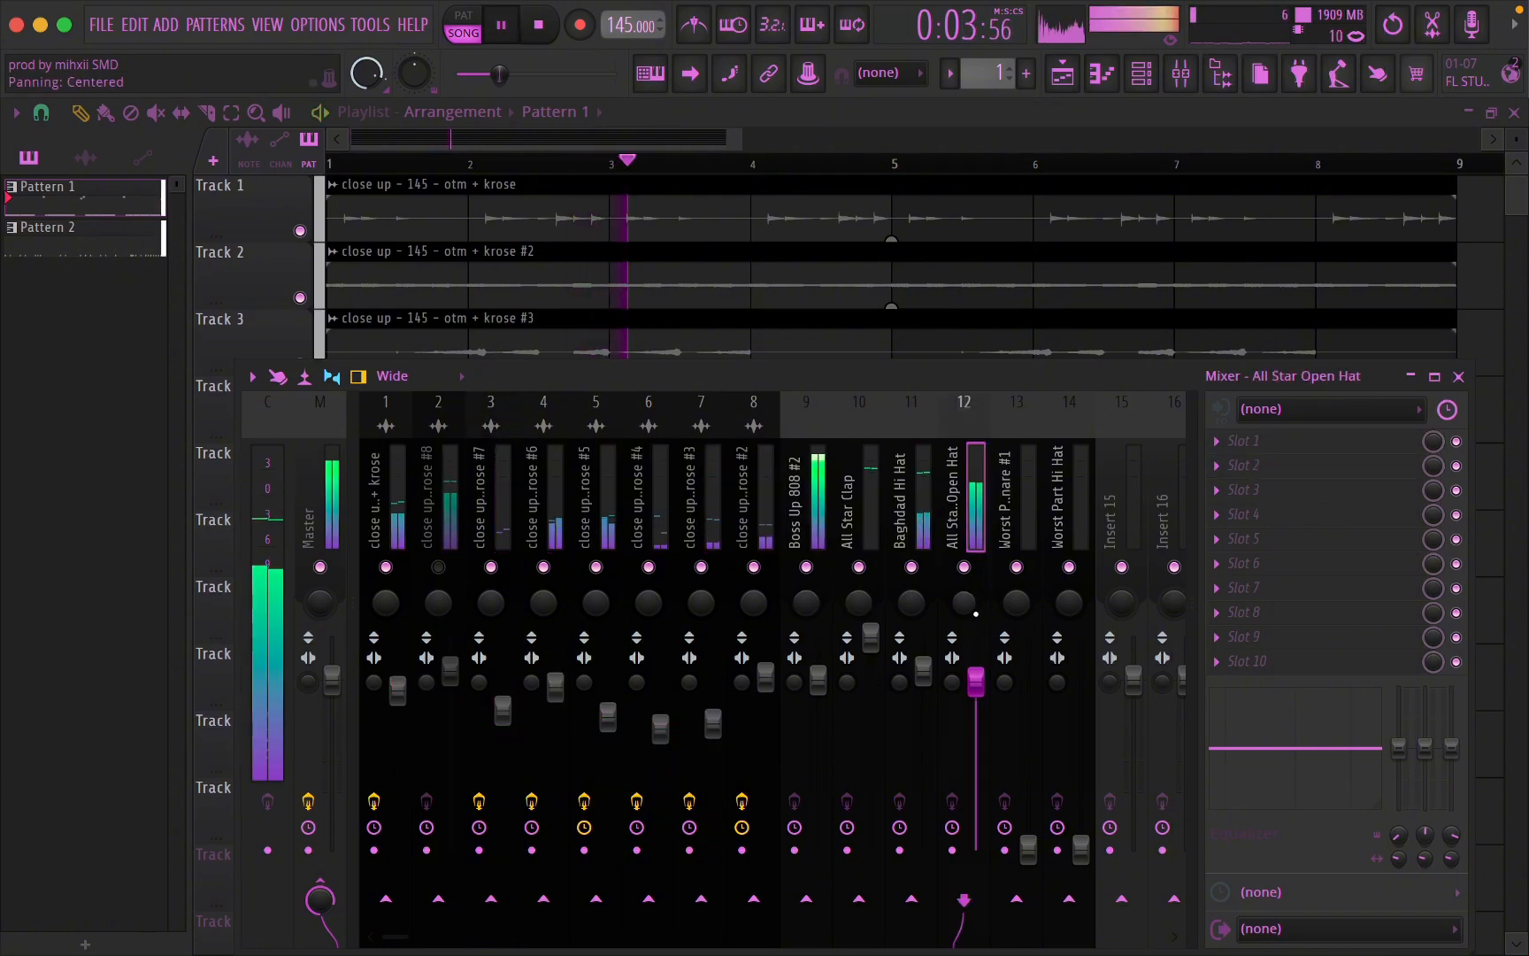
left_click_drag(981, 673, 982, 683)
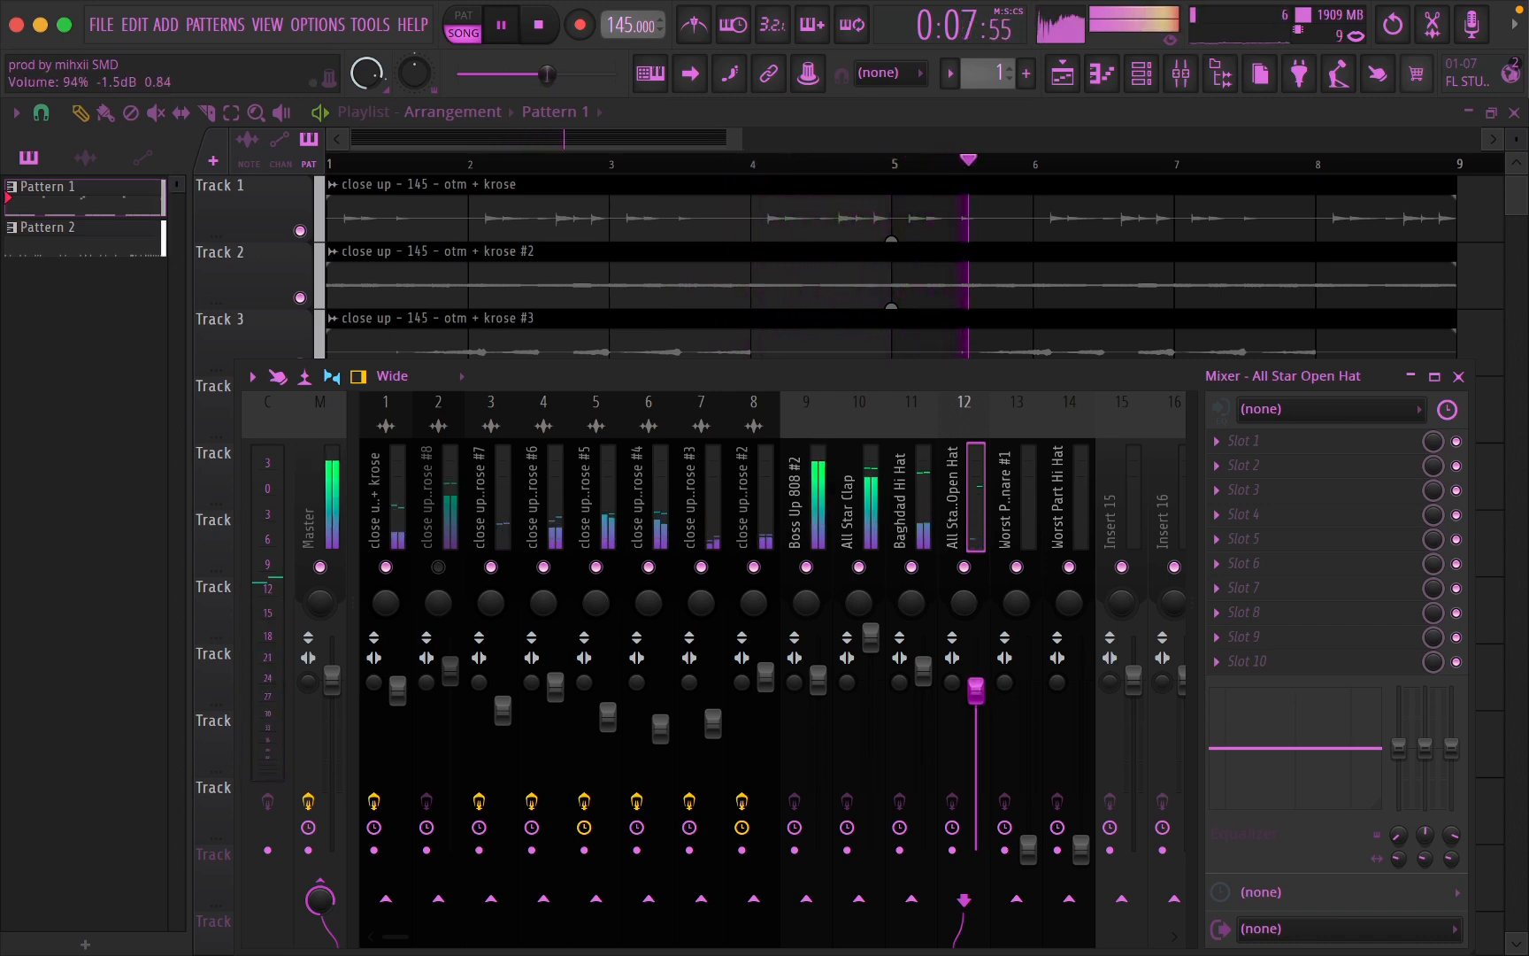
key("space")
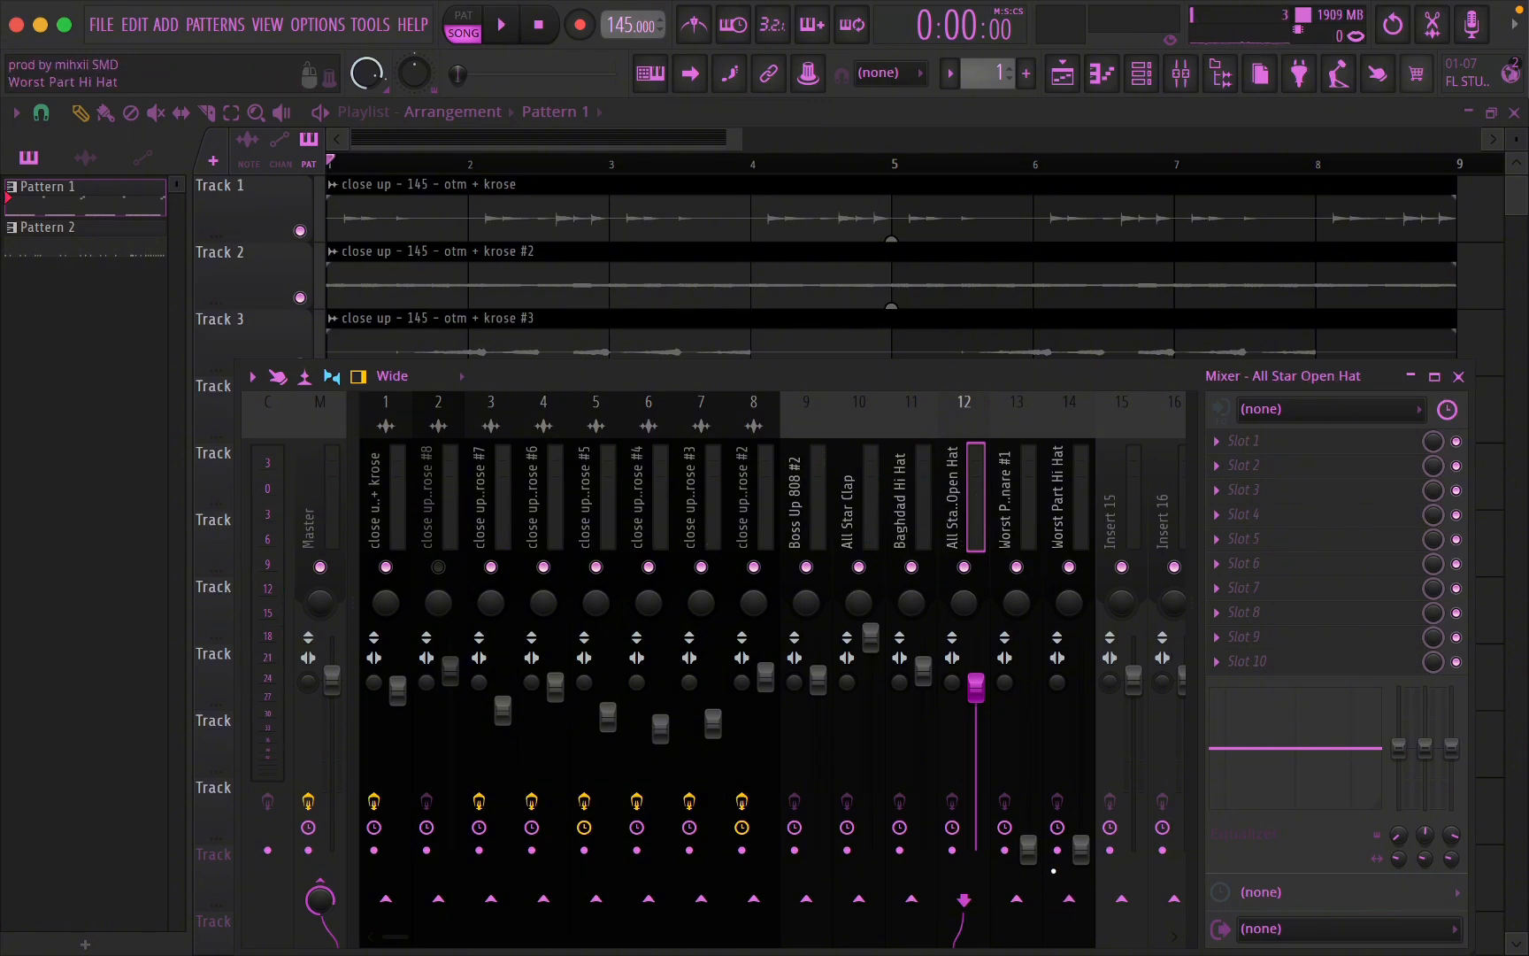
- Raise the Worst Part Snare #1 fader to 95% and the Worst Part Hi Hat fader to about the same level during playback
left_click(1034, 847)
key("space")
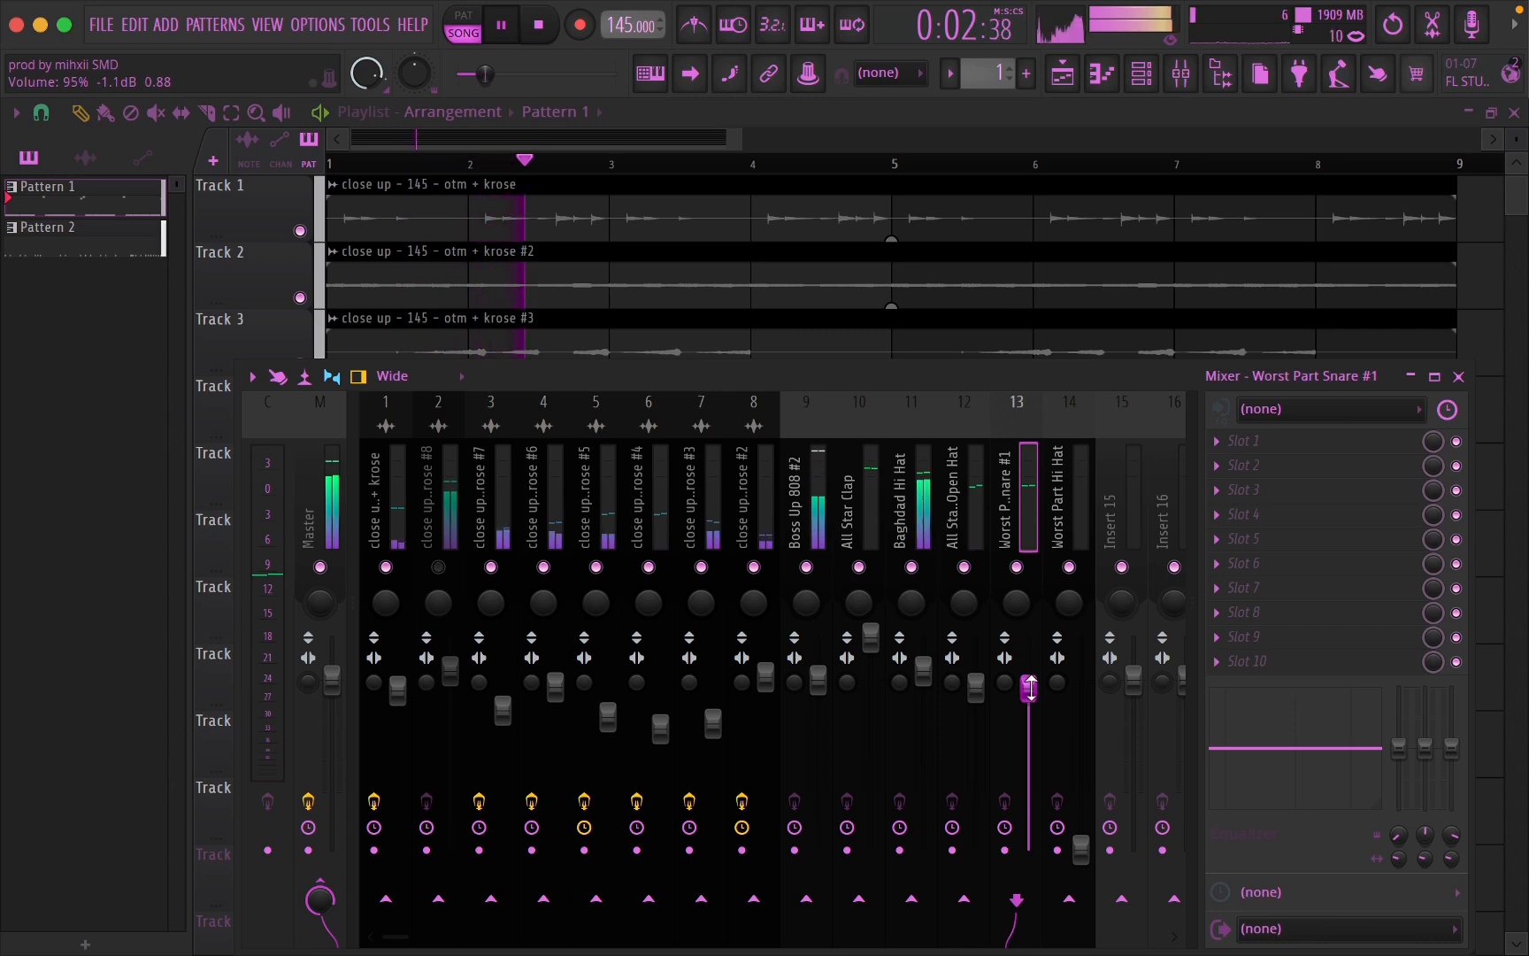
left_click_drag(1081, 847, 1081, 699)
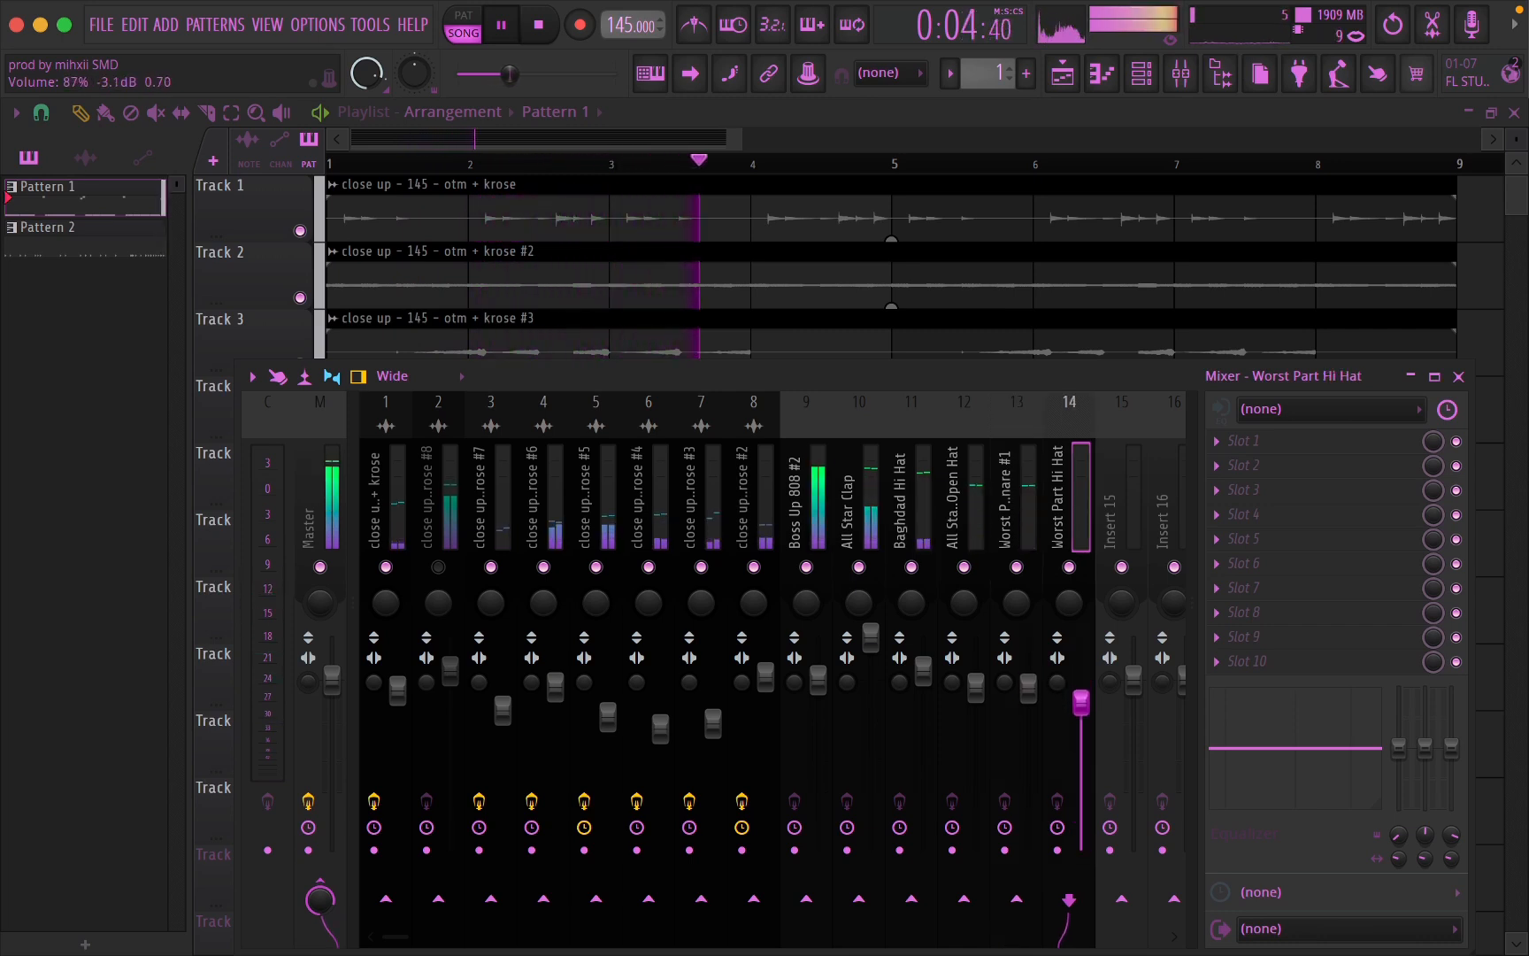
left_click_drag(1080, 703, 1080, 684)
key("space")
key("space")
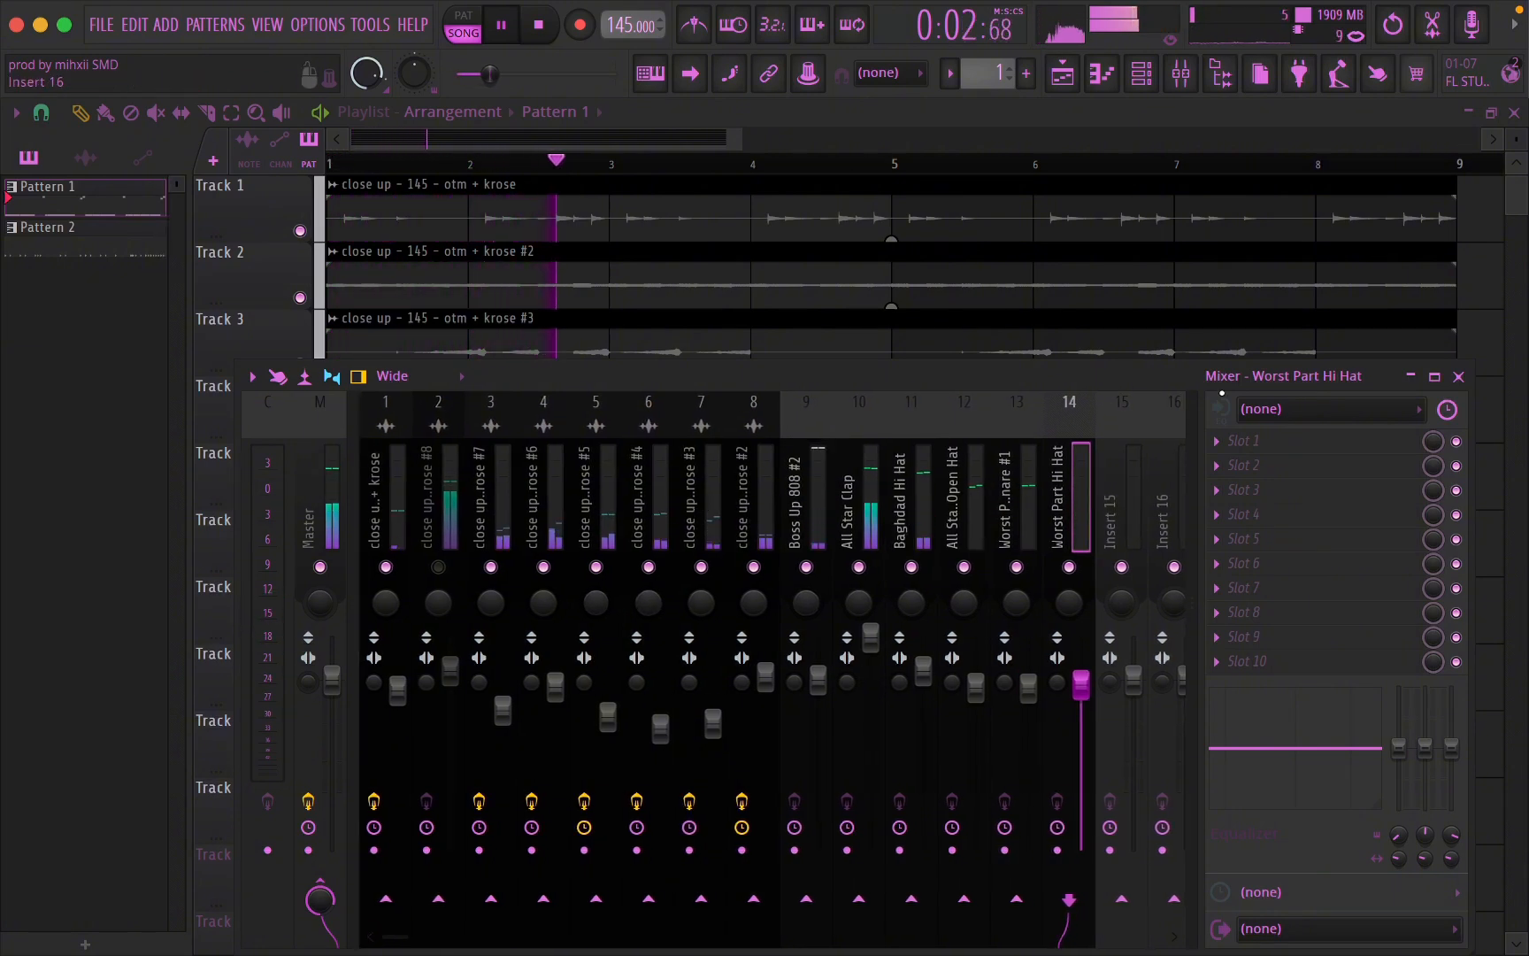
- Solo individual loop stems, including mixer tracks 5 and 7, during playback, and restore the full mix
left_click(596, 566)
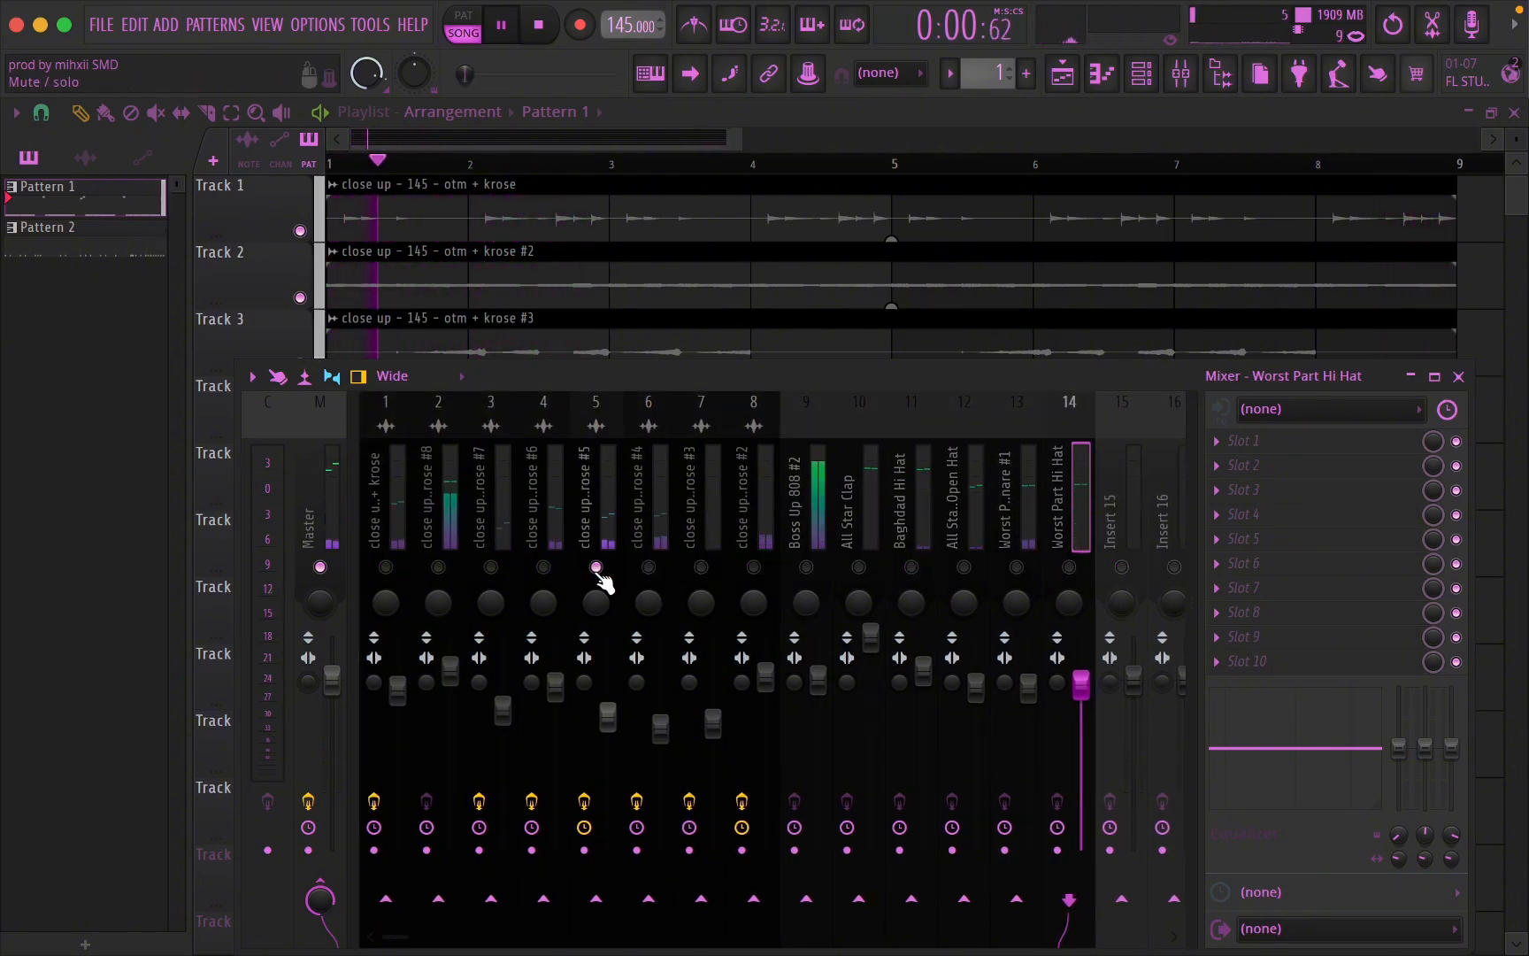
right_click(562, 569)
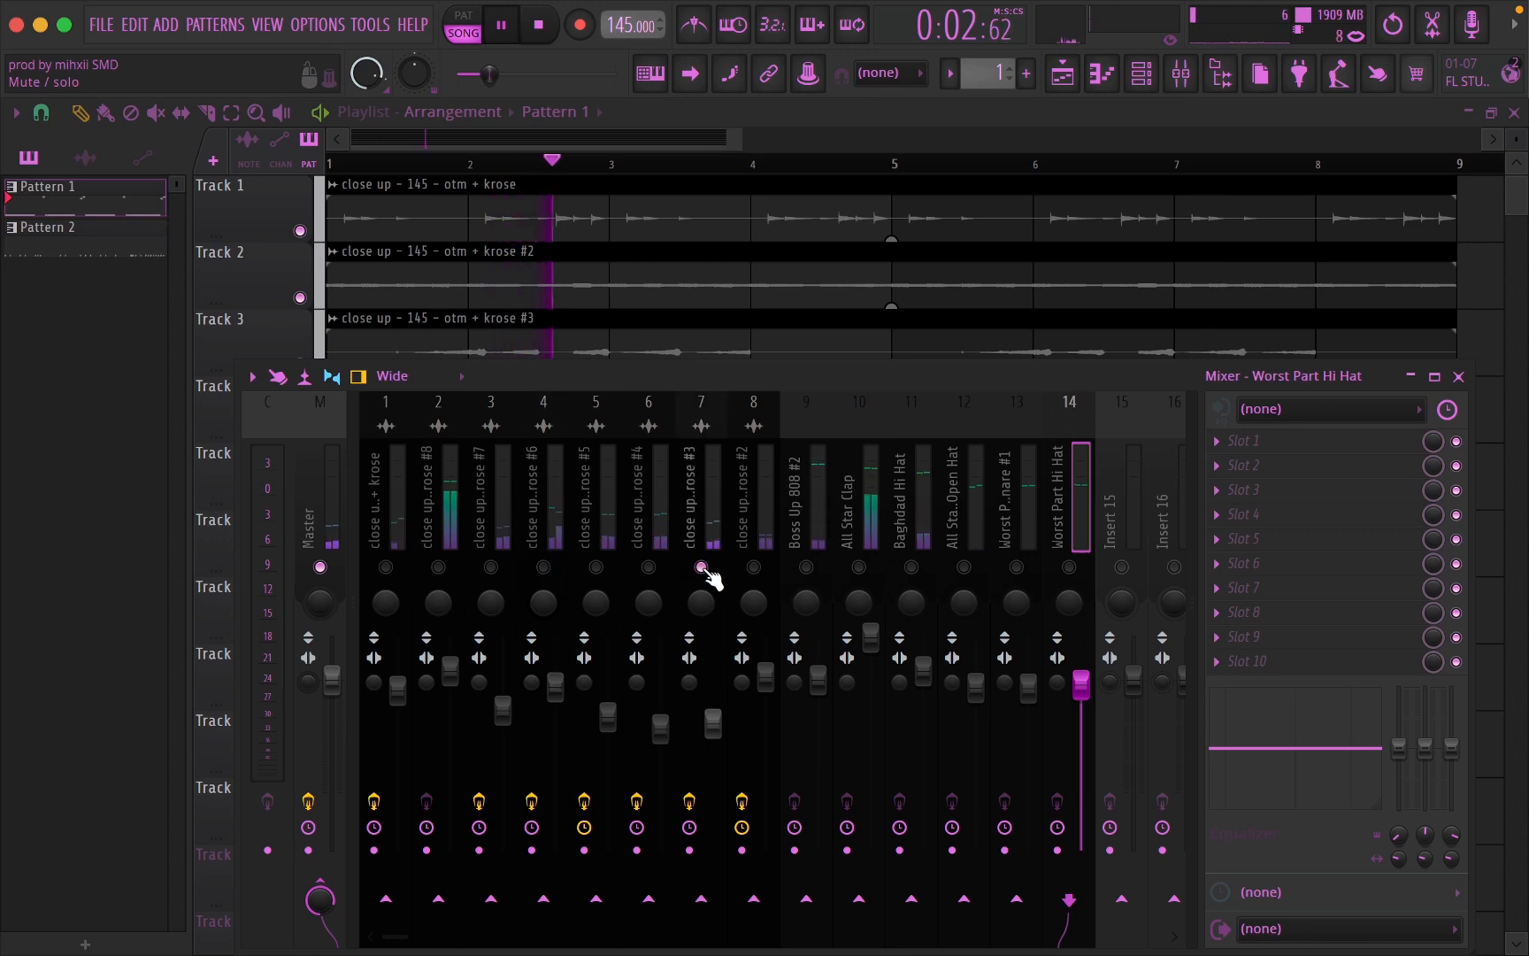
right_click(701, 568)
right_click(701, 568)
- Lower mixer track 7's fader in two stages during playback with track 2 muted, and reopen the mixer
left_click_drag(713, 724, 715, 736)
left_click(438, 566)
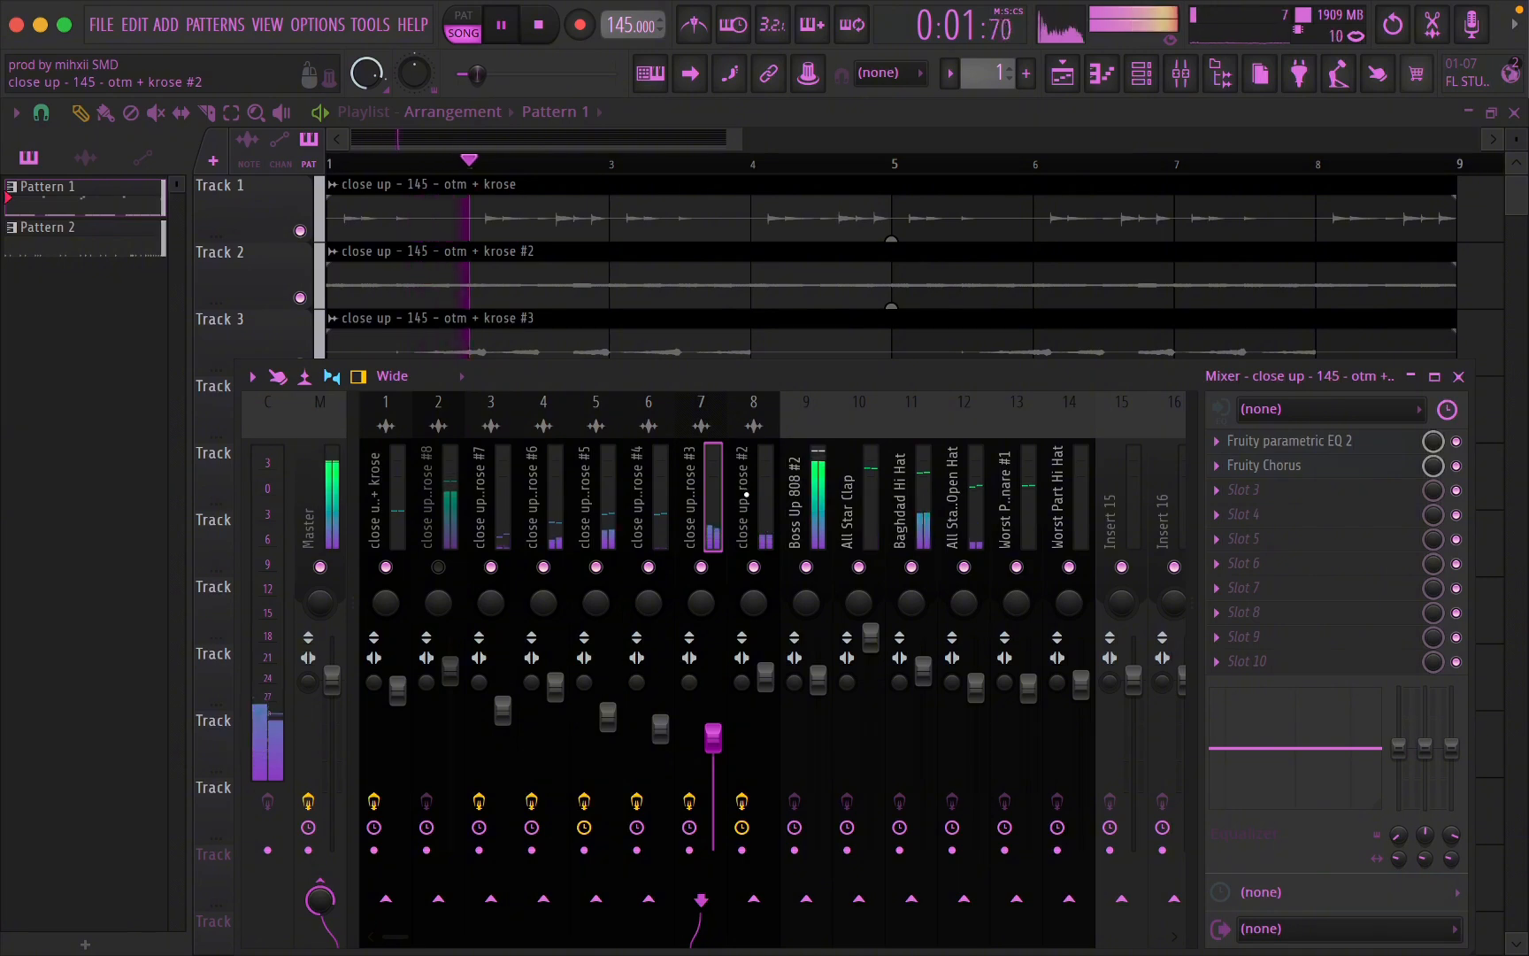
left_click_drag(712, 736, 712, 750)
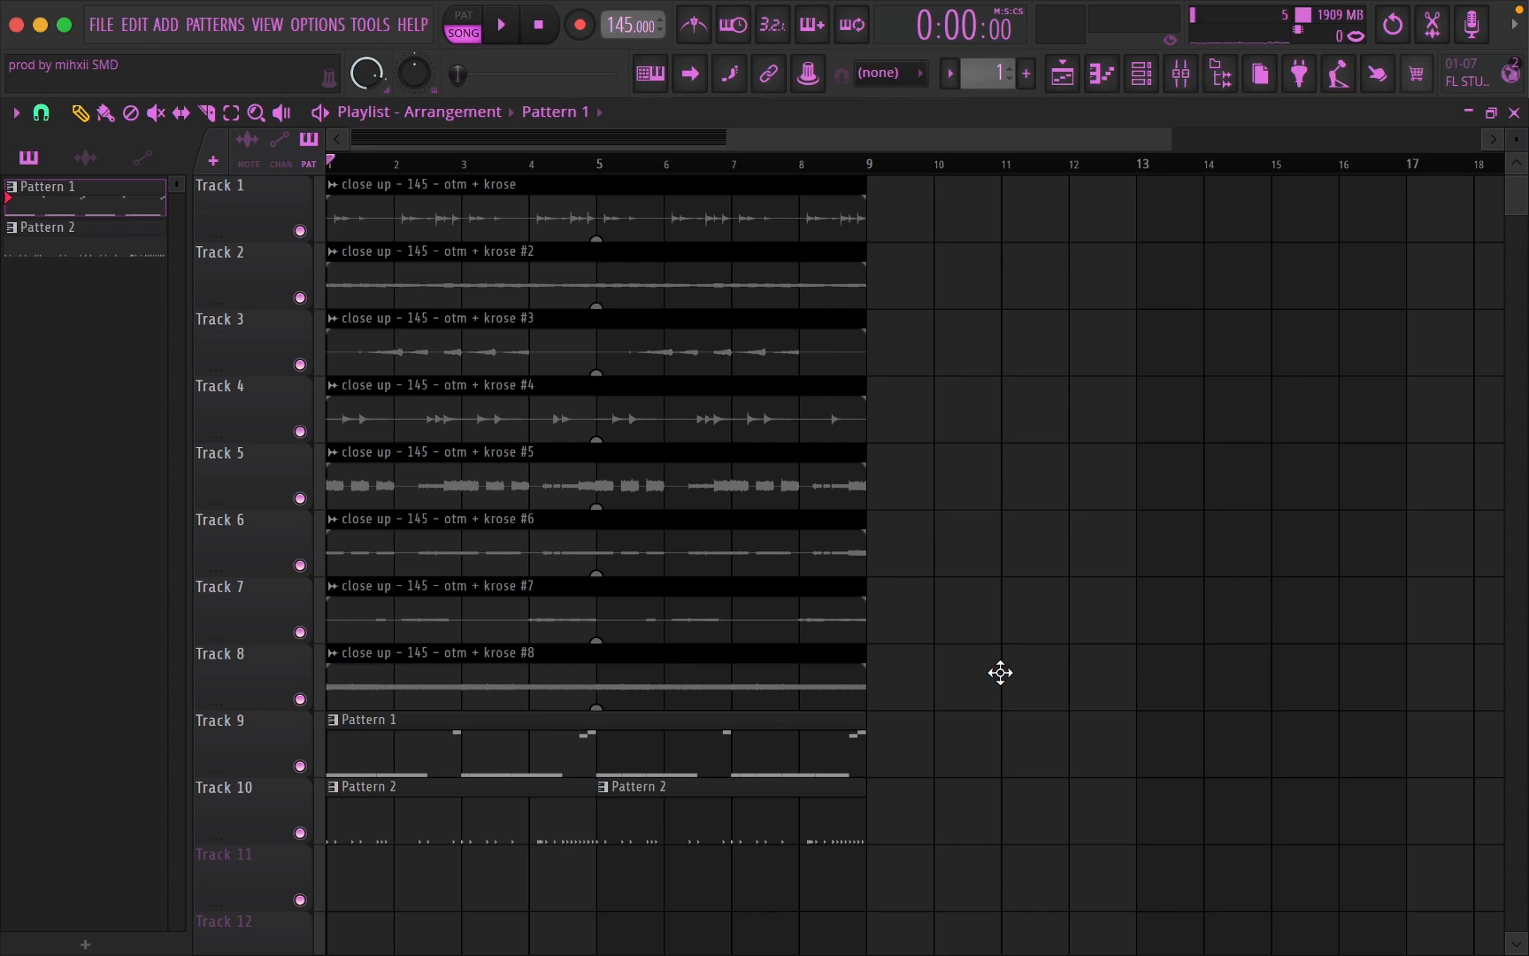
left_click(1182, 74)
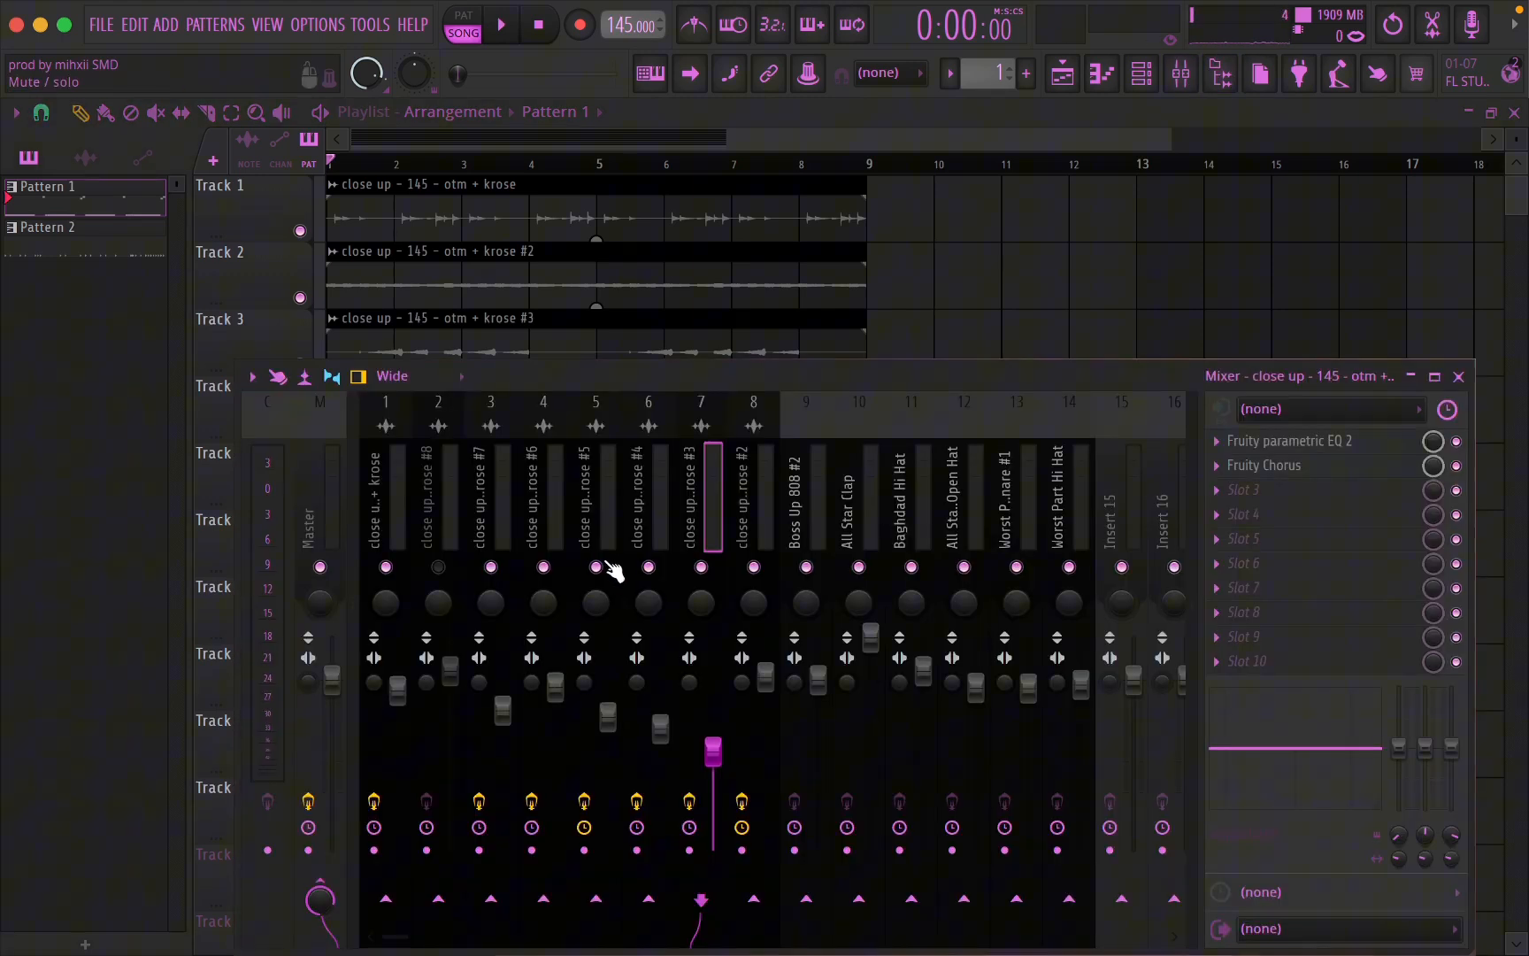
- Solo mixer track 7 during a short playback, and restore the full mix
right_click(702, 563)
key("space")
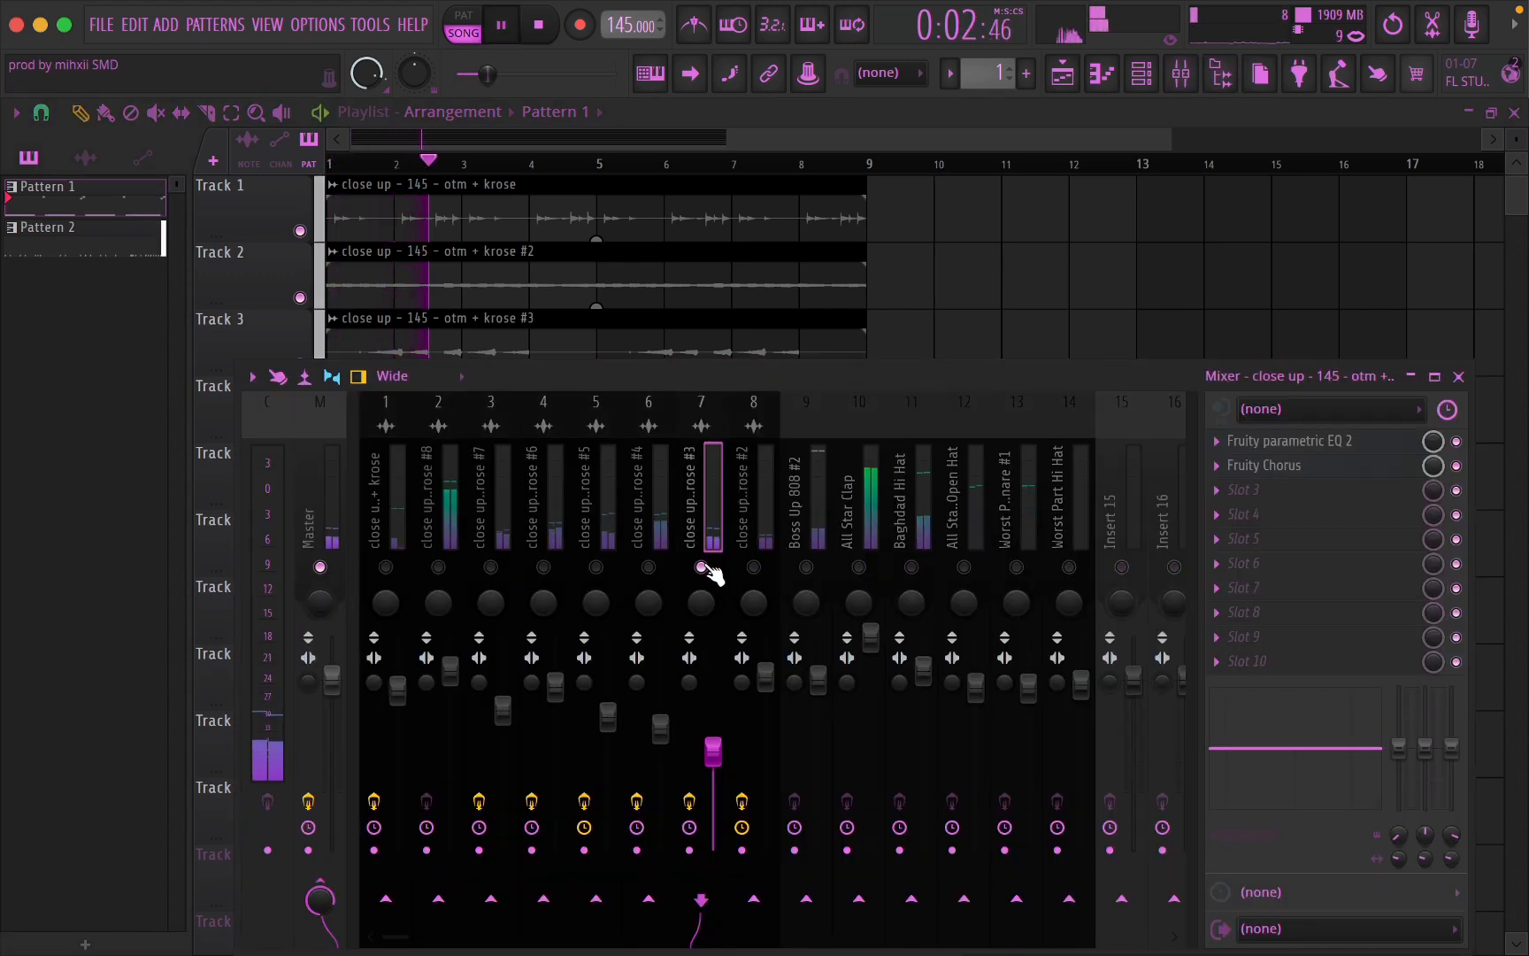
key("space")
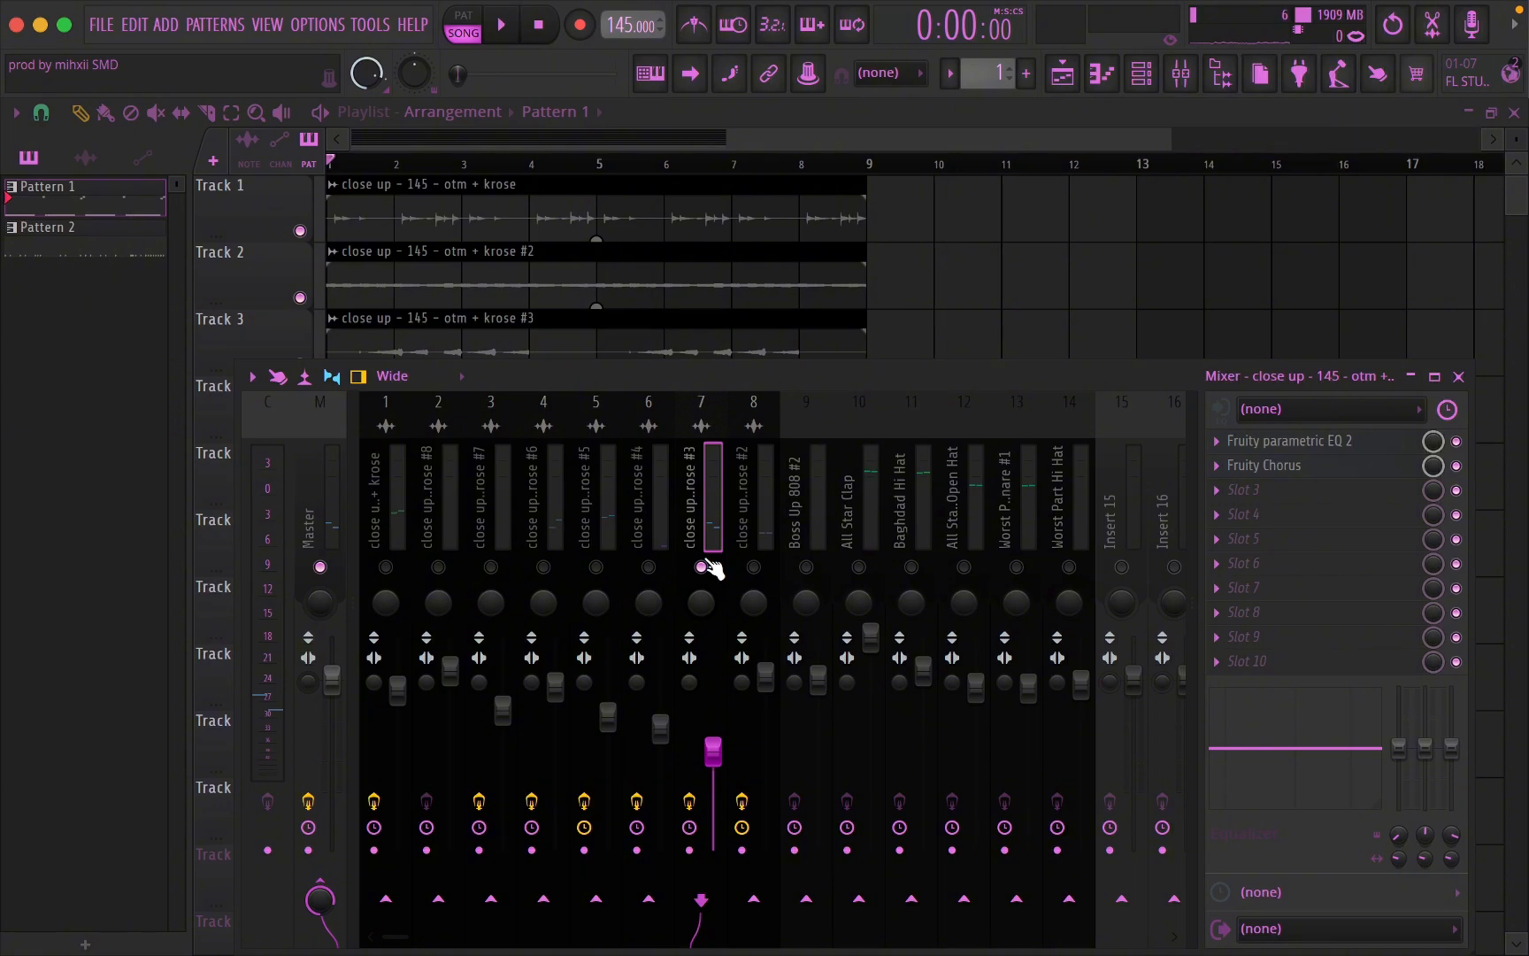
right_click(703, 565)
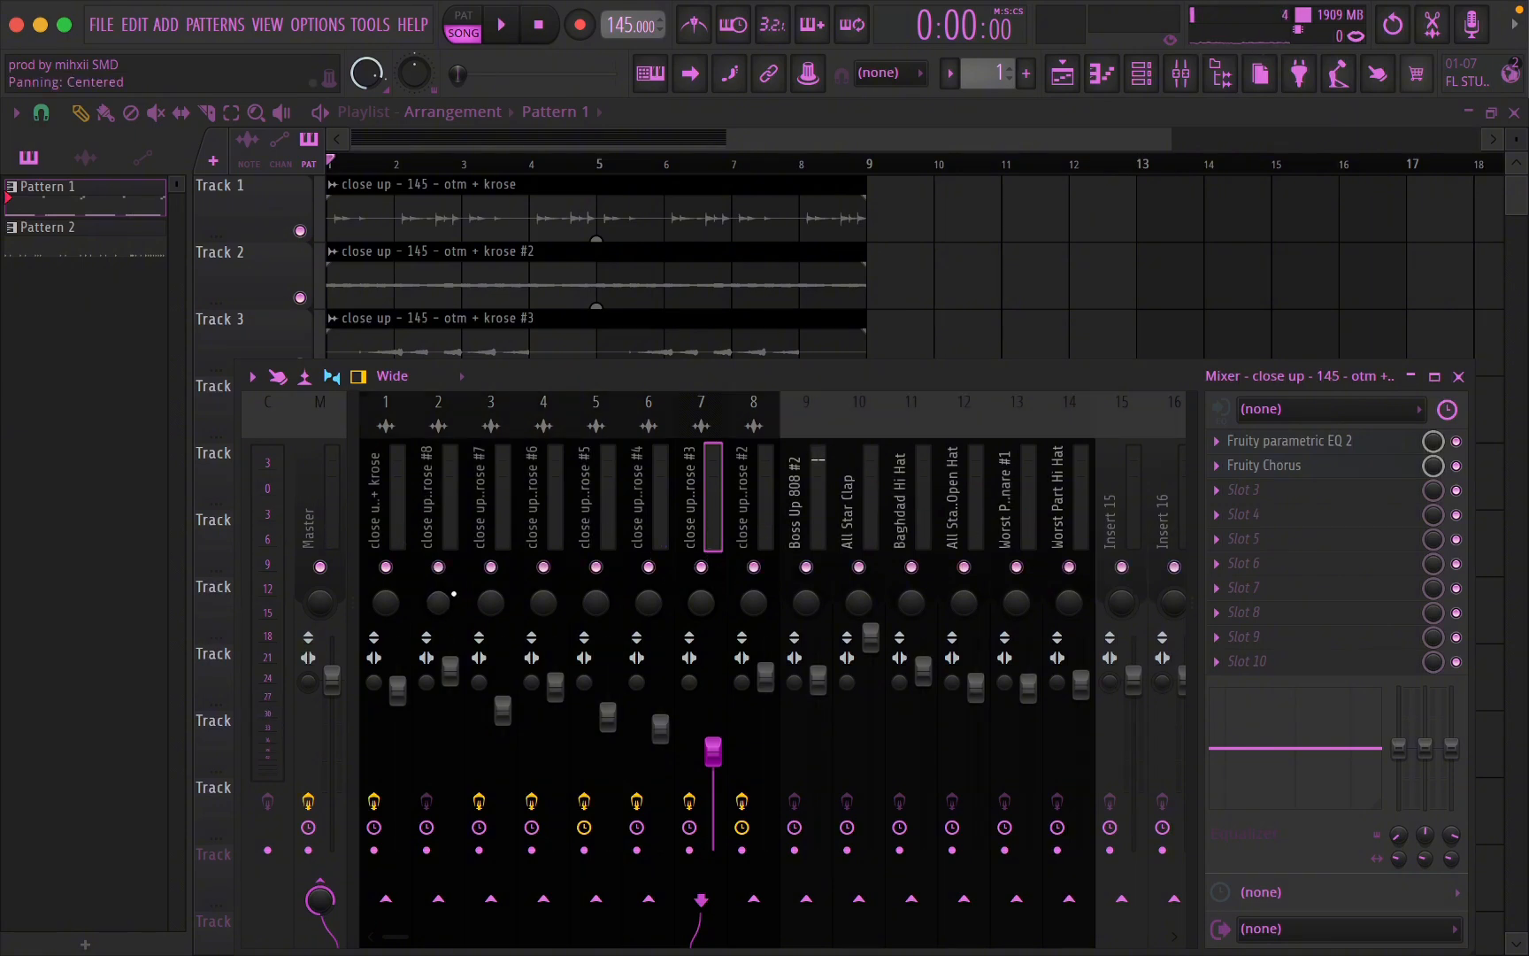
- Compare the mix with and without mixer track 2 by muting and unmuting it during playback
key("space")
left_click(438, 566)
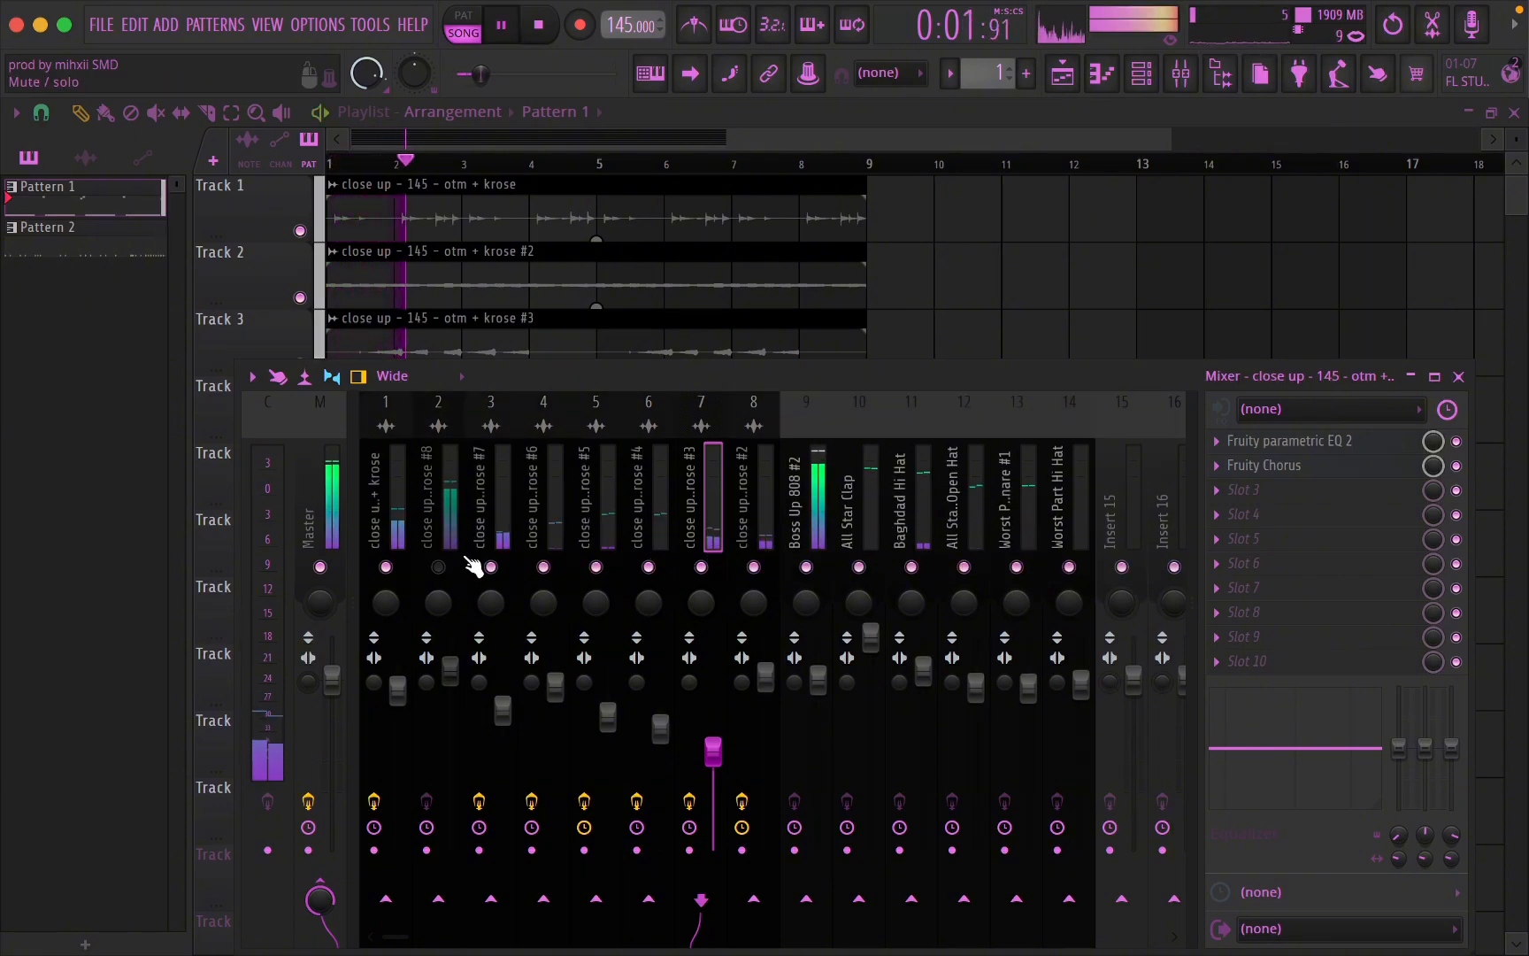
left_click(438, 566)
key("space")
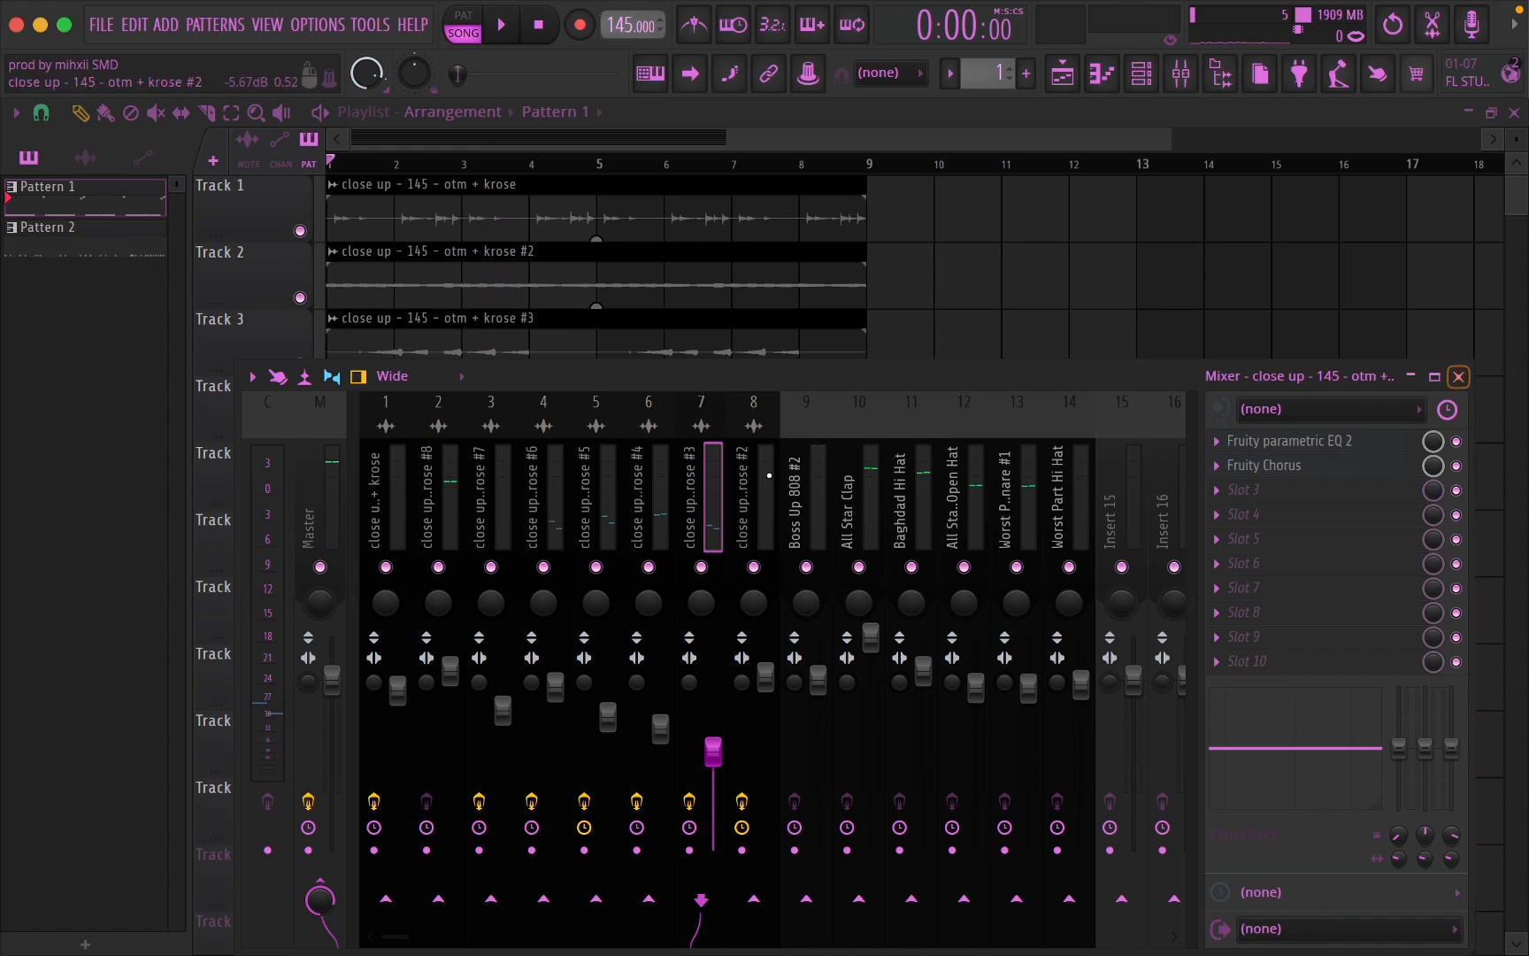
- Audition playlist tracks 1 and 2 on their own, and delete the clips on tracks 2 and 4 before bar 17 and on track 3 before bar 9
left_click(1459, 377)
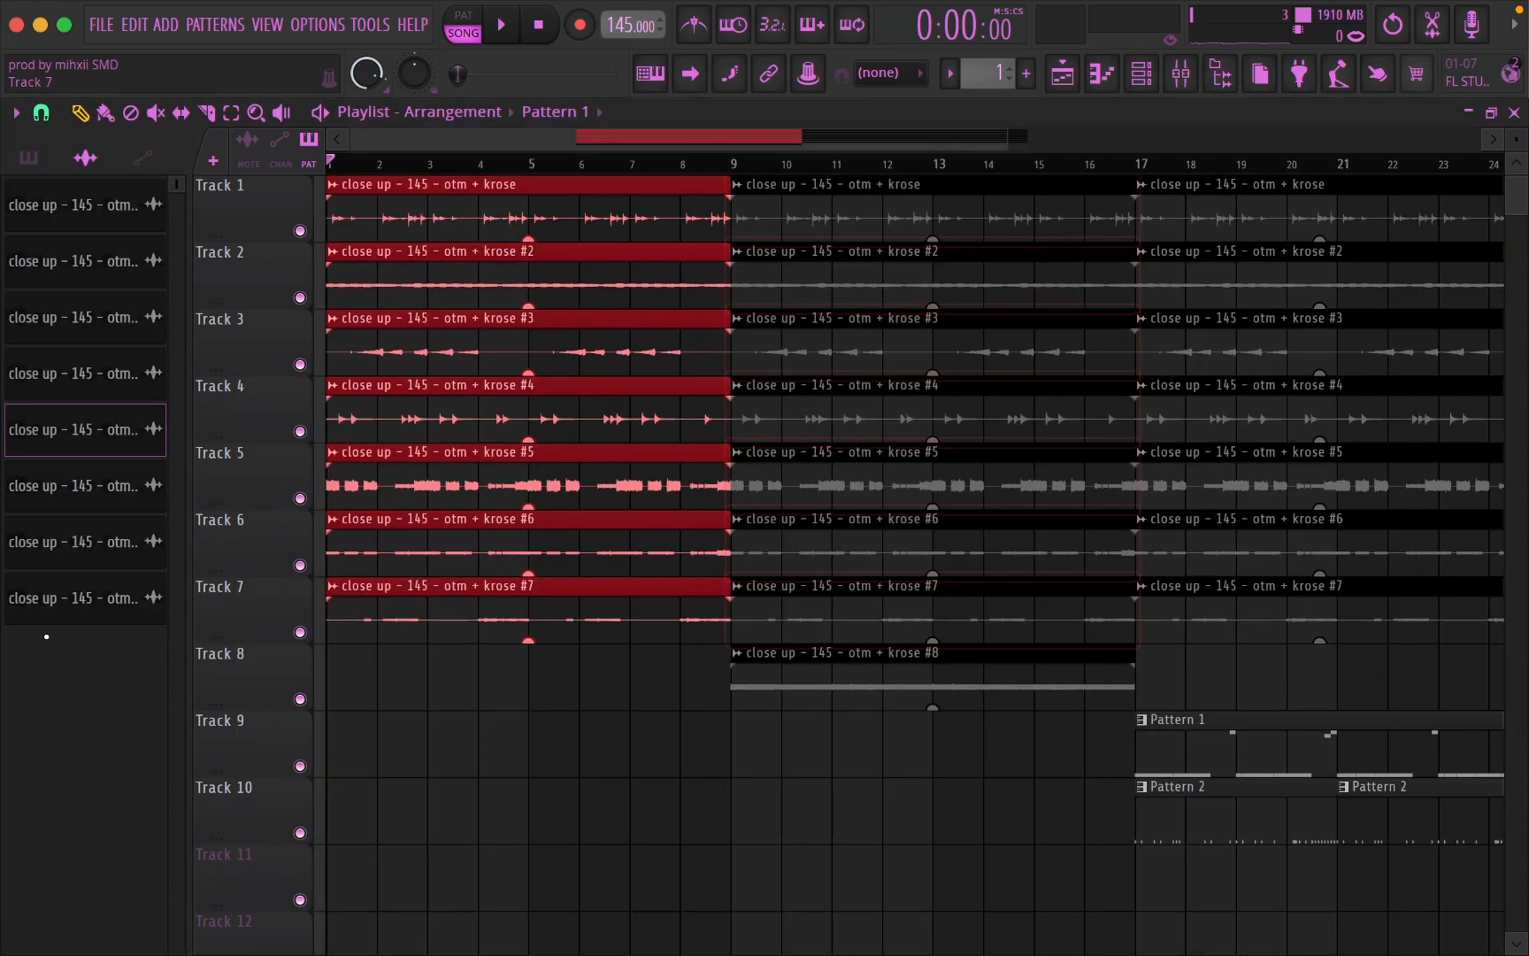
key("Page_Up")
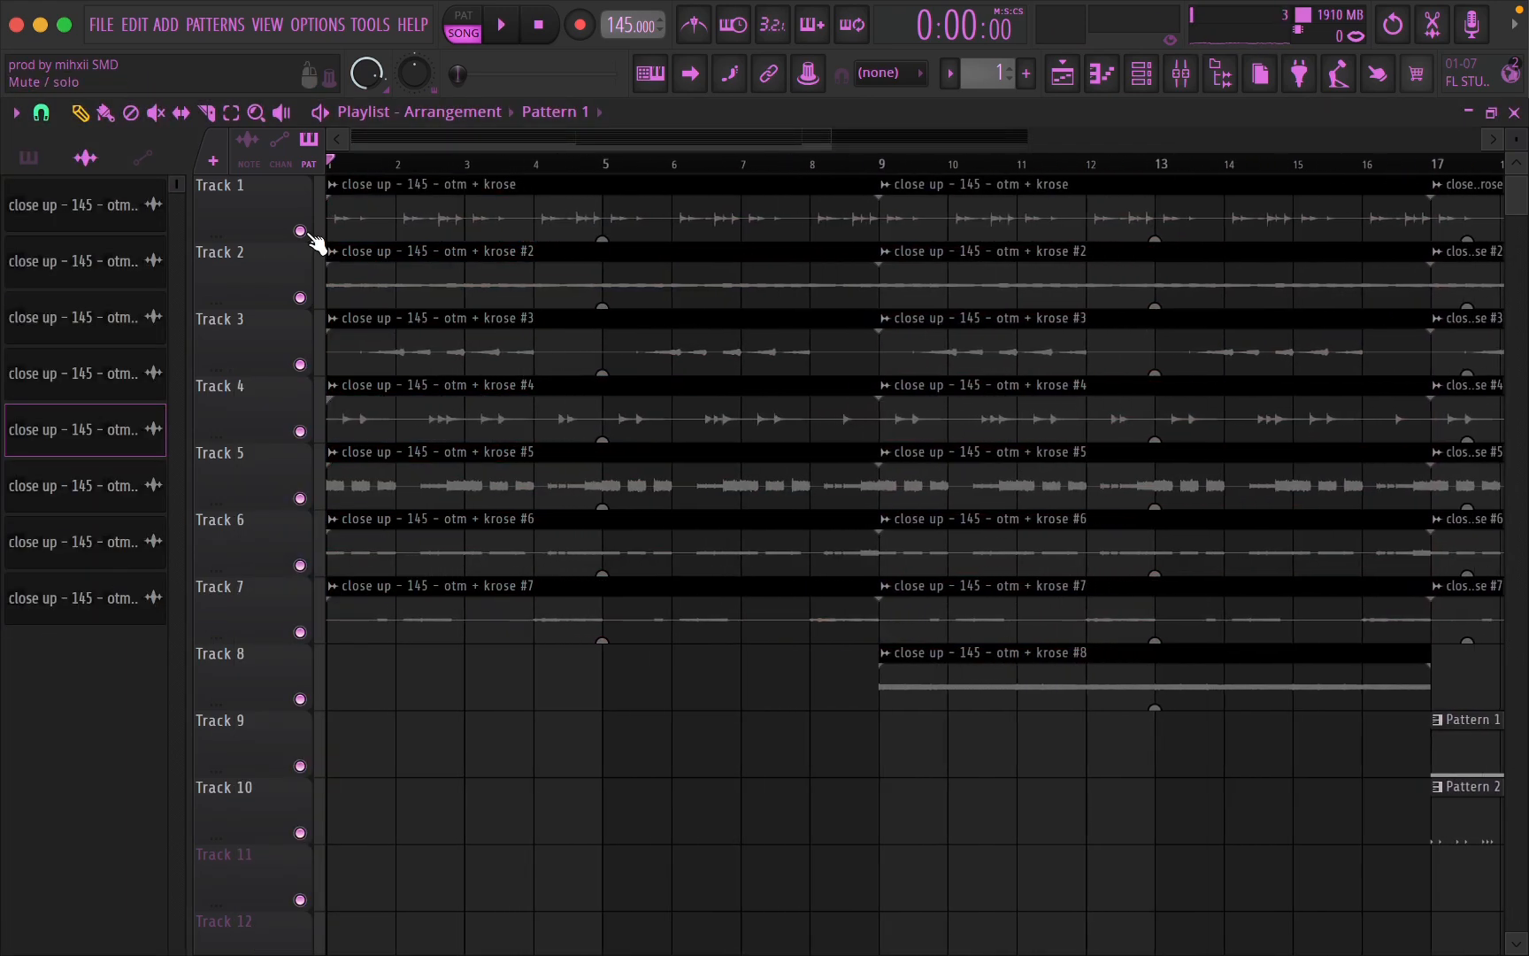
right_click(304, 232)
key("space")
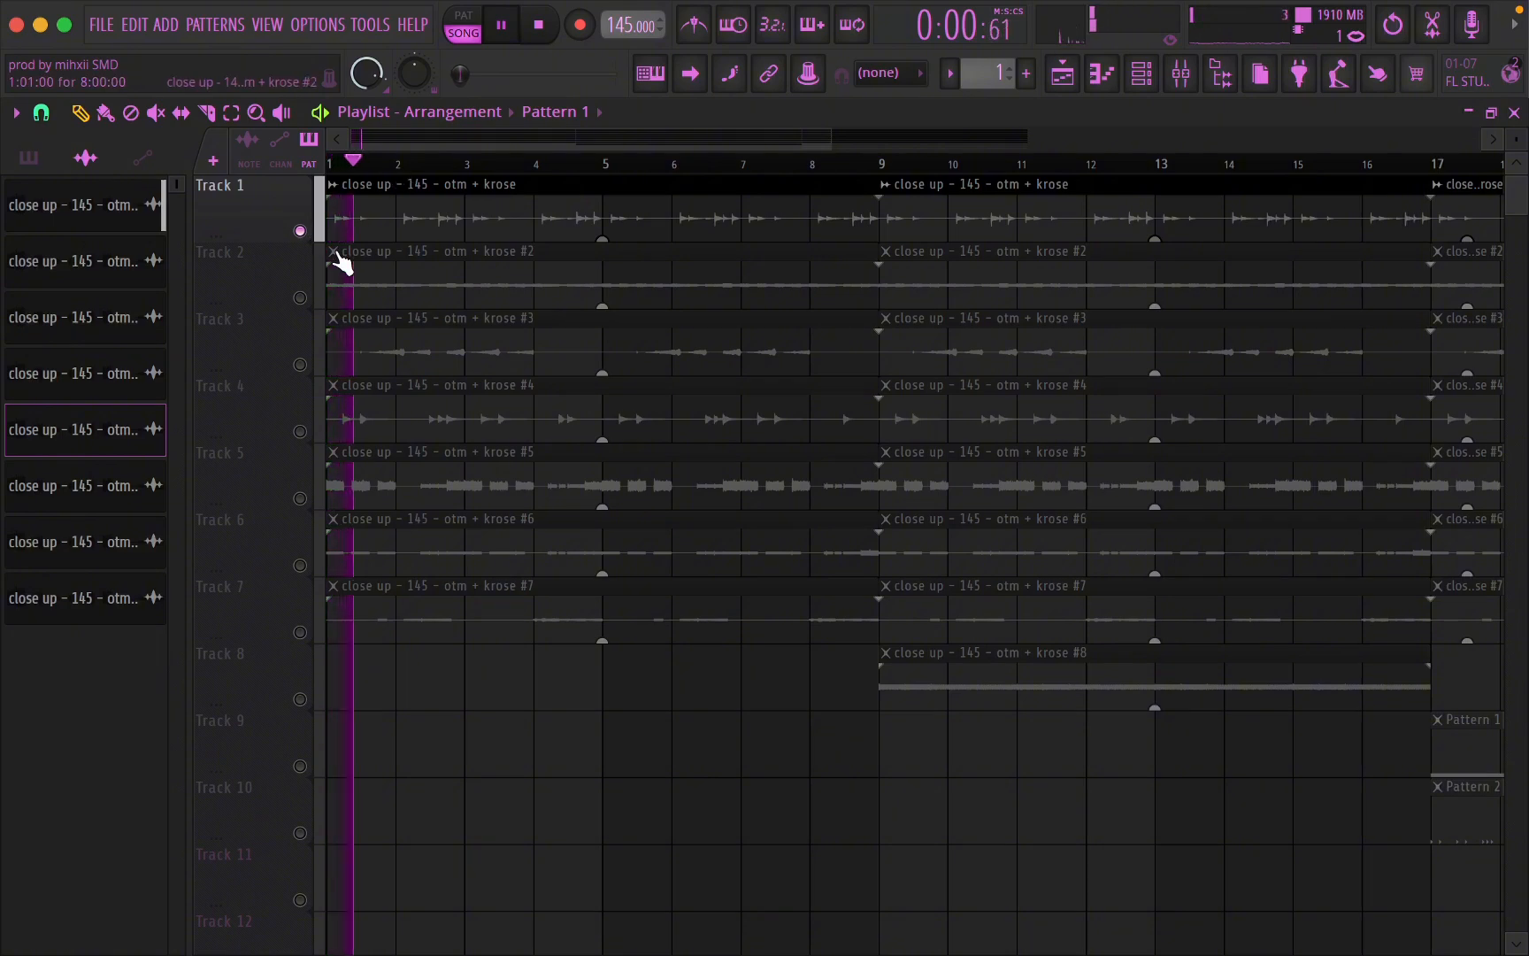
right_click(302, 299)
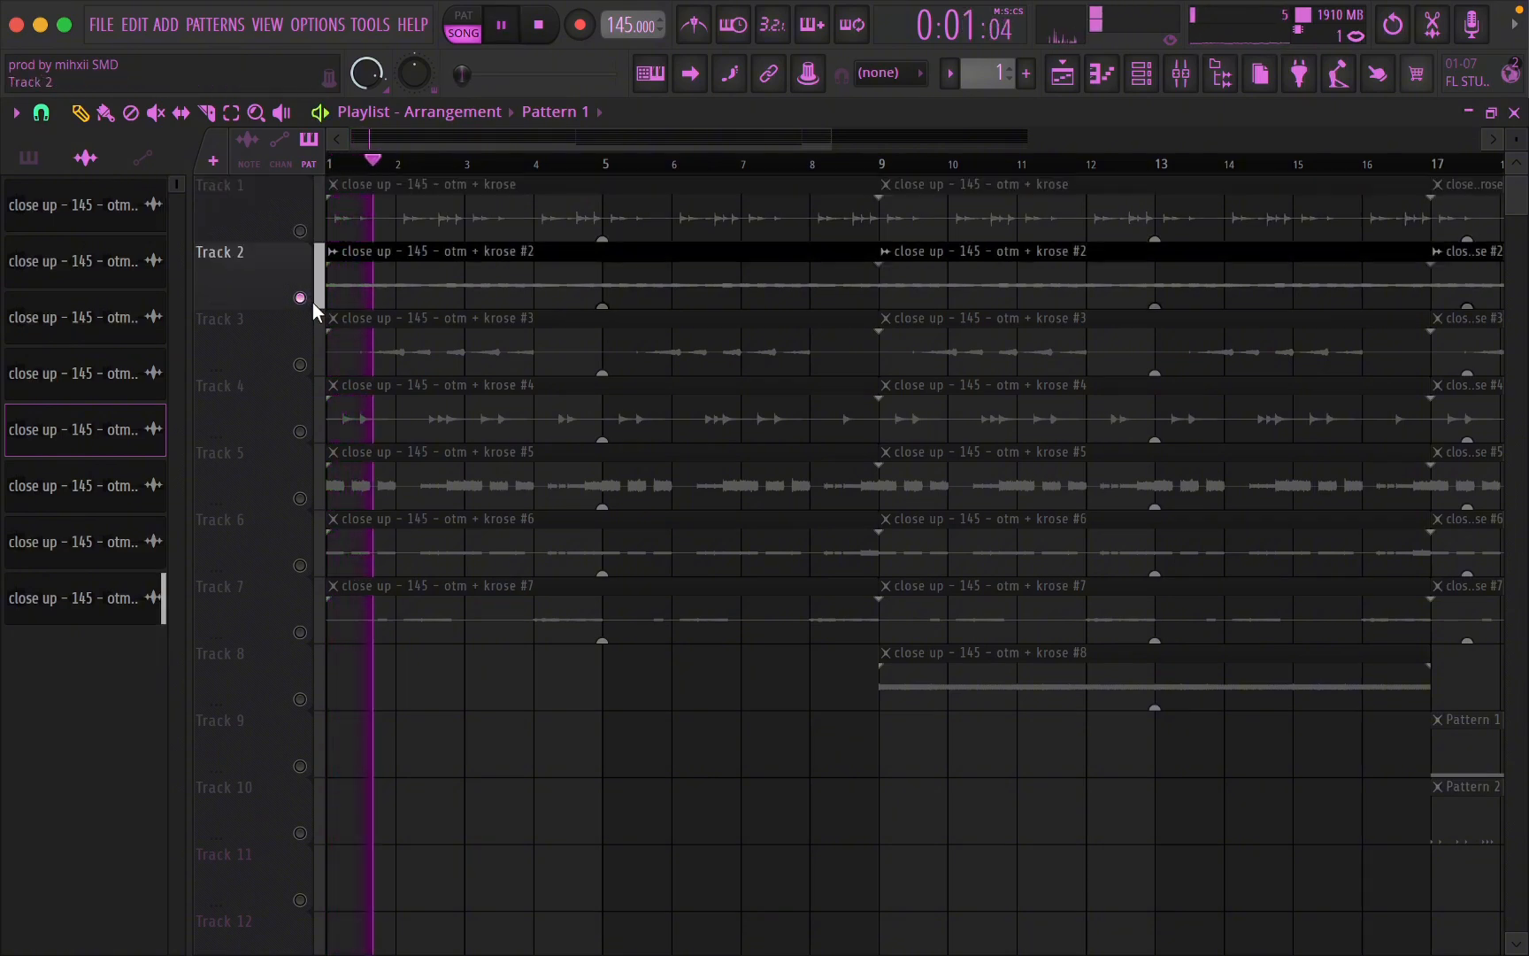
key("space")
left_click_drag(413, 280, 1087, 242)
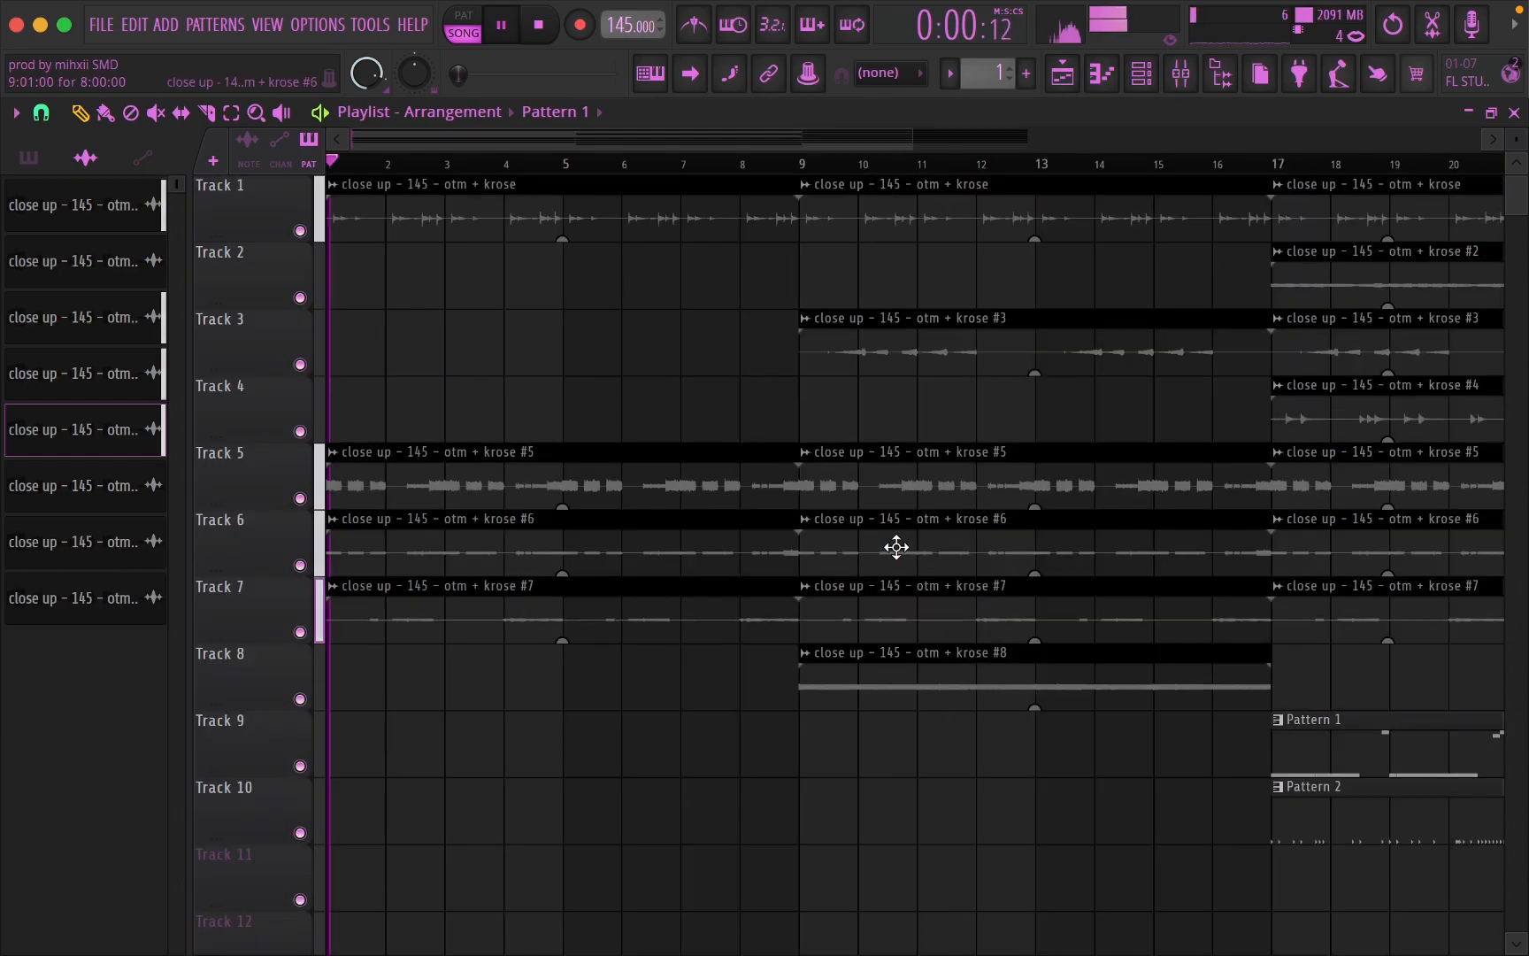
- Change the playlist snap setting, and trim the ends of all the intro's stem clips to about half a beat before bar 17
scroll(897, 546, "down", 4)
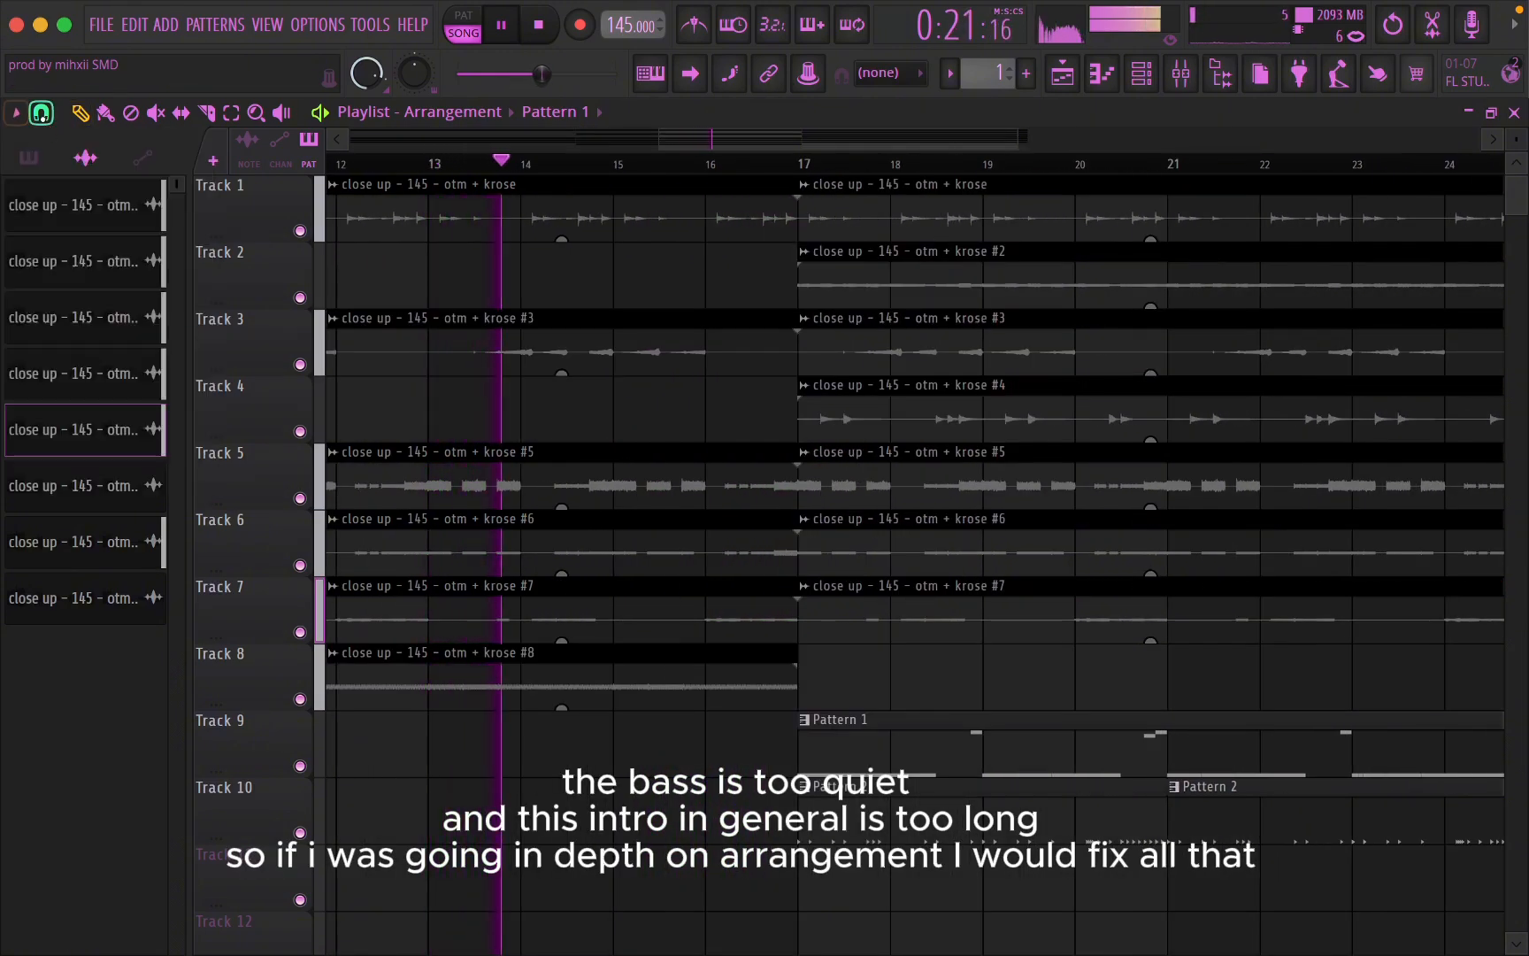
left_click(41, 113)
left_click(68, 390)
scroll(800, 557, "up", 3)
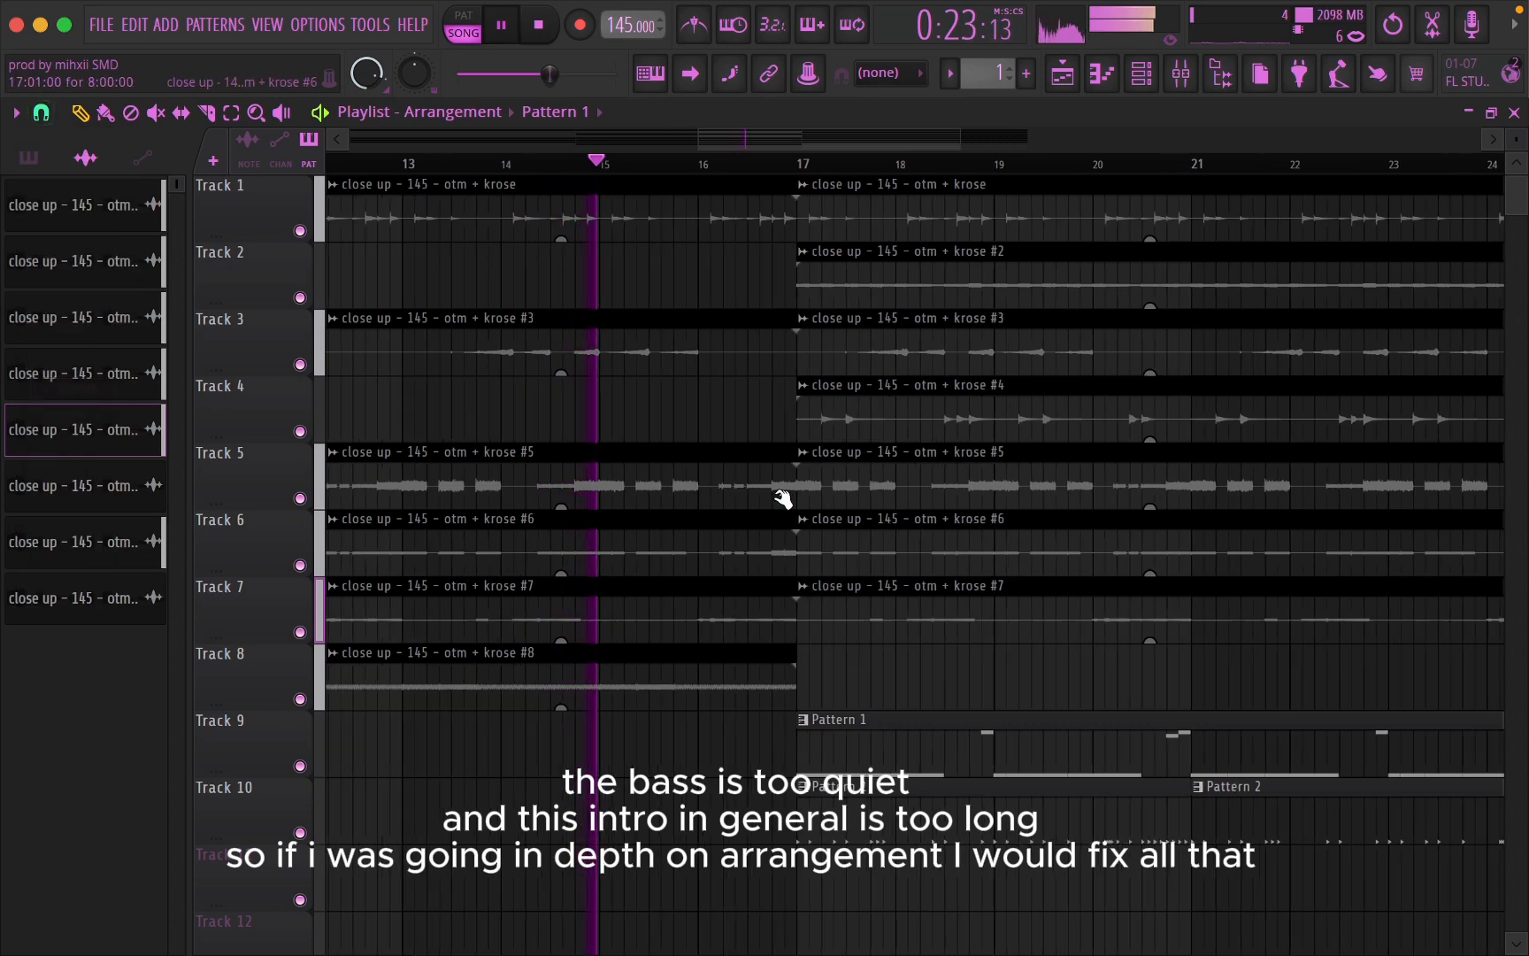
left_click_drag(706, 219, 766, 711)
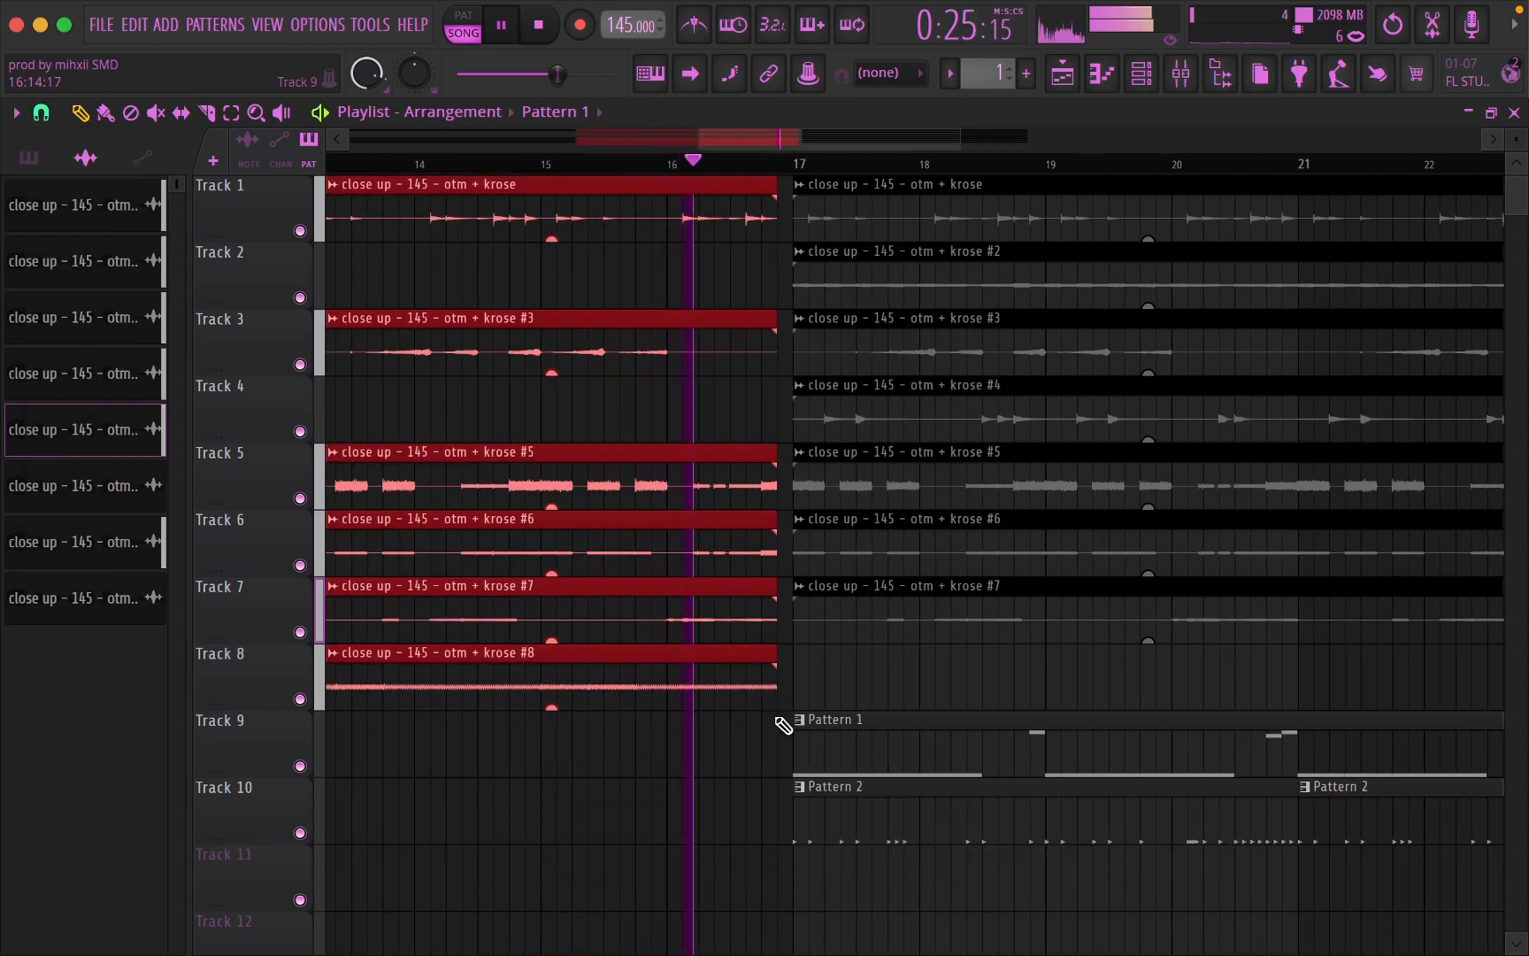
left_click(783, 723, "super")
scroll(778, 735, "down", 5)
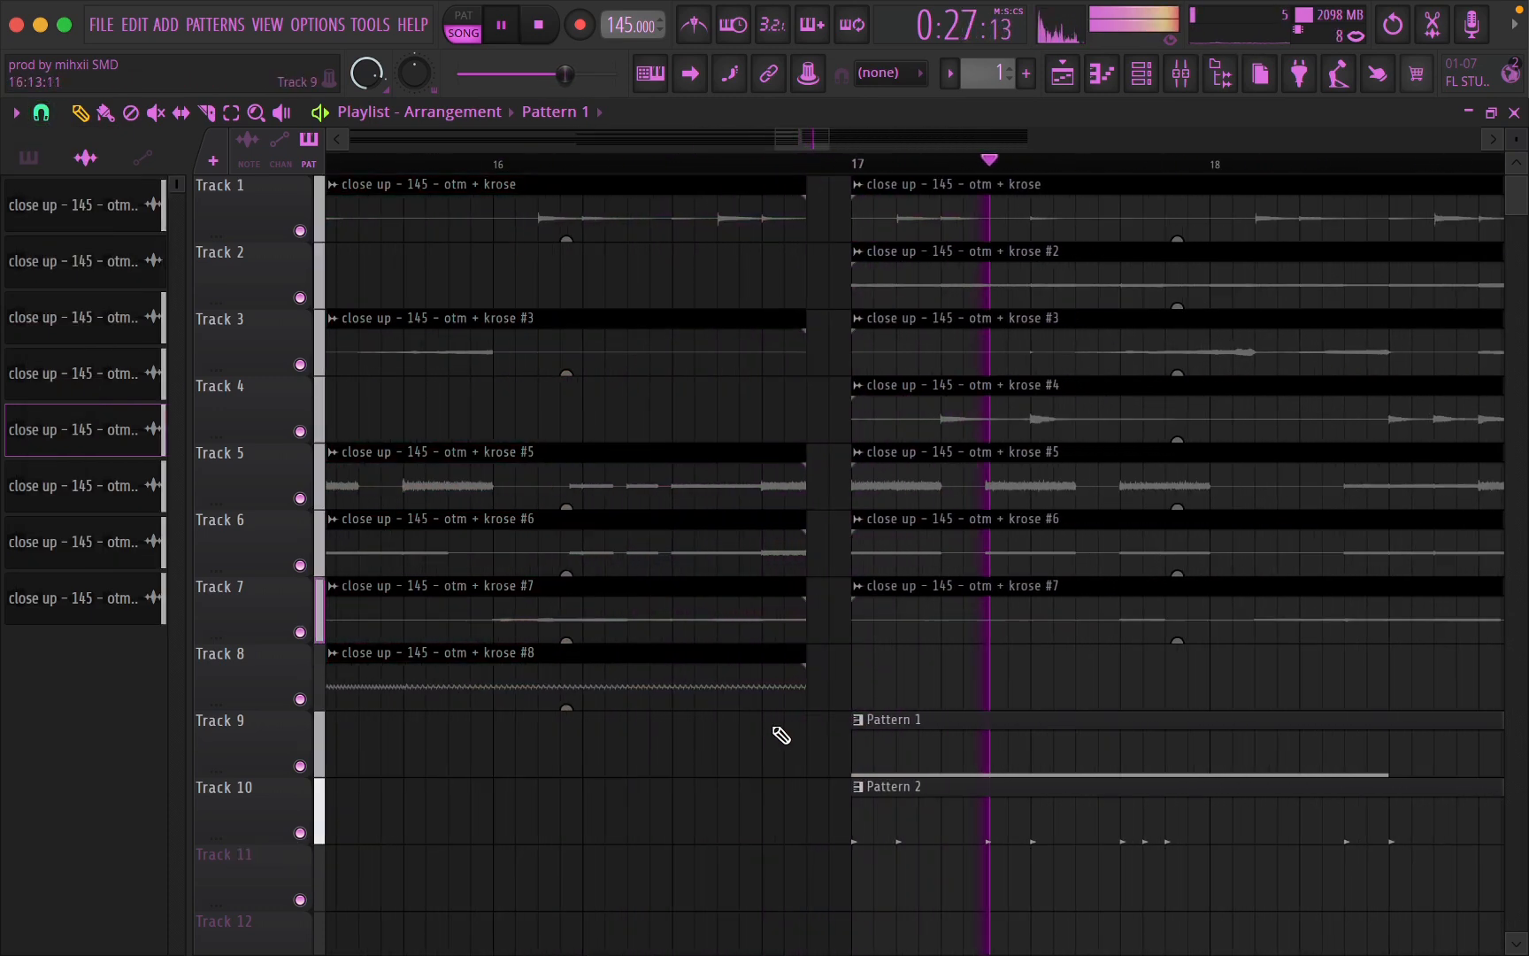
- Duplicate all the stem and pattern clips of bars 17 to 25 into the following eight bars
scroll(801, 724, "up", 3)
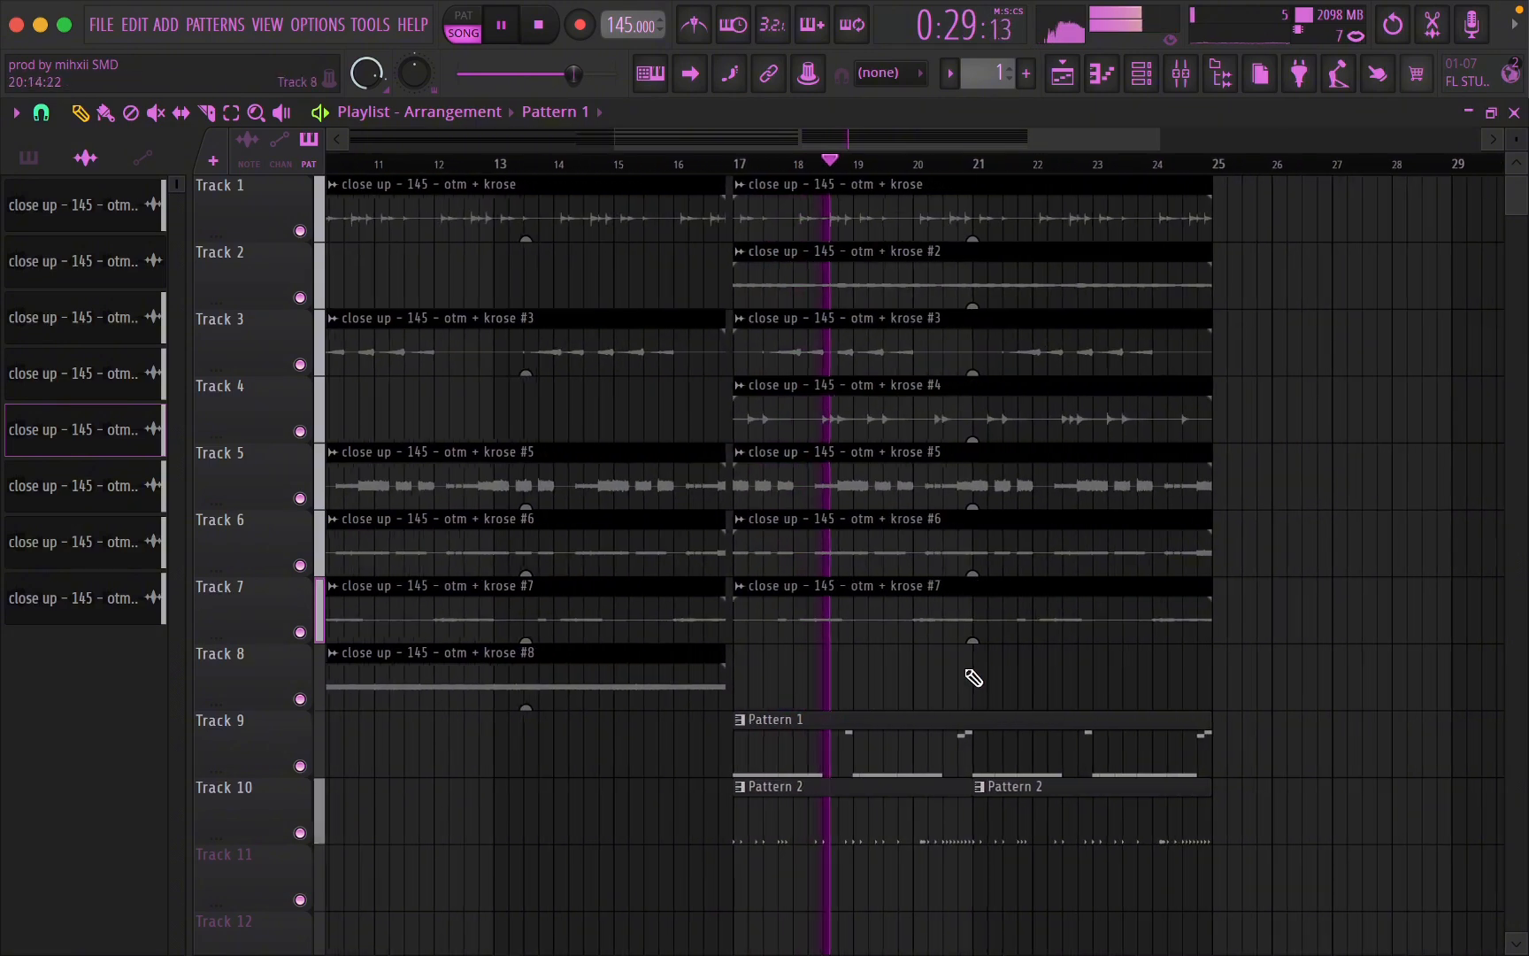
scroll(1032, 527, "down", 4)
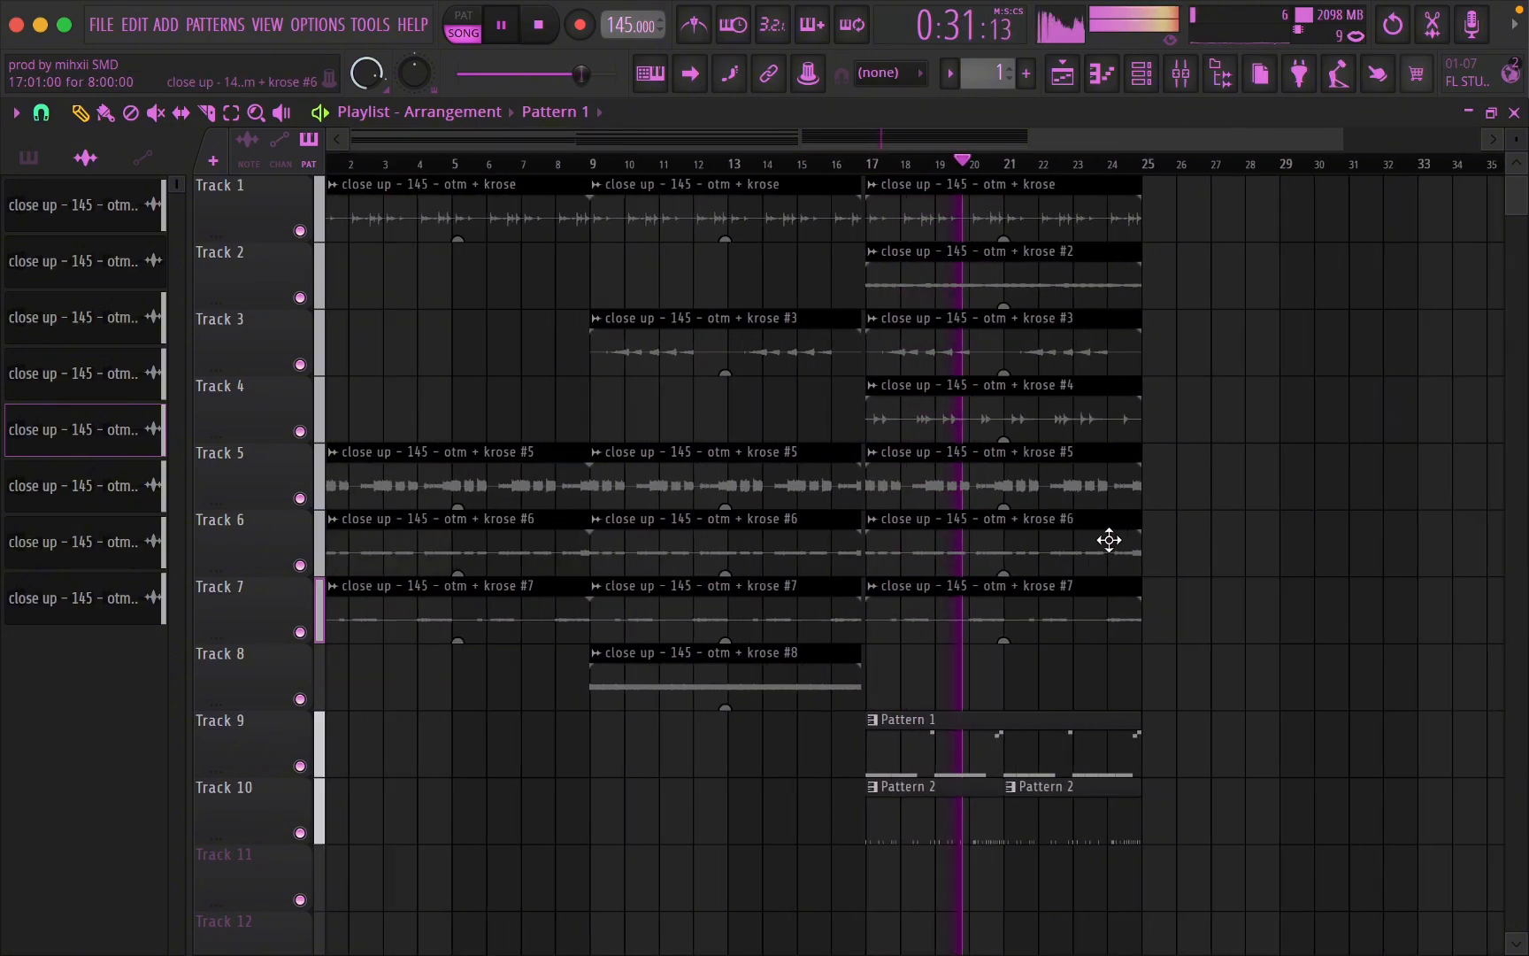
scroll(1170, 553, "up", 3)
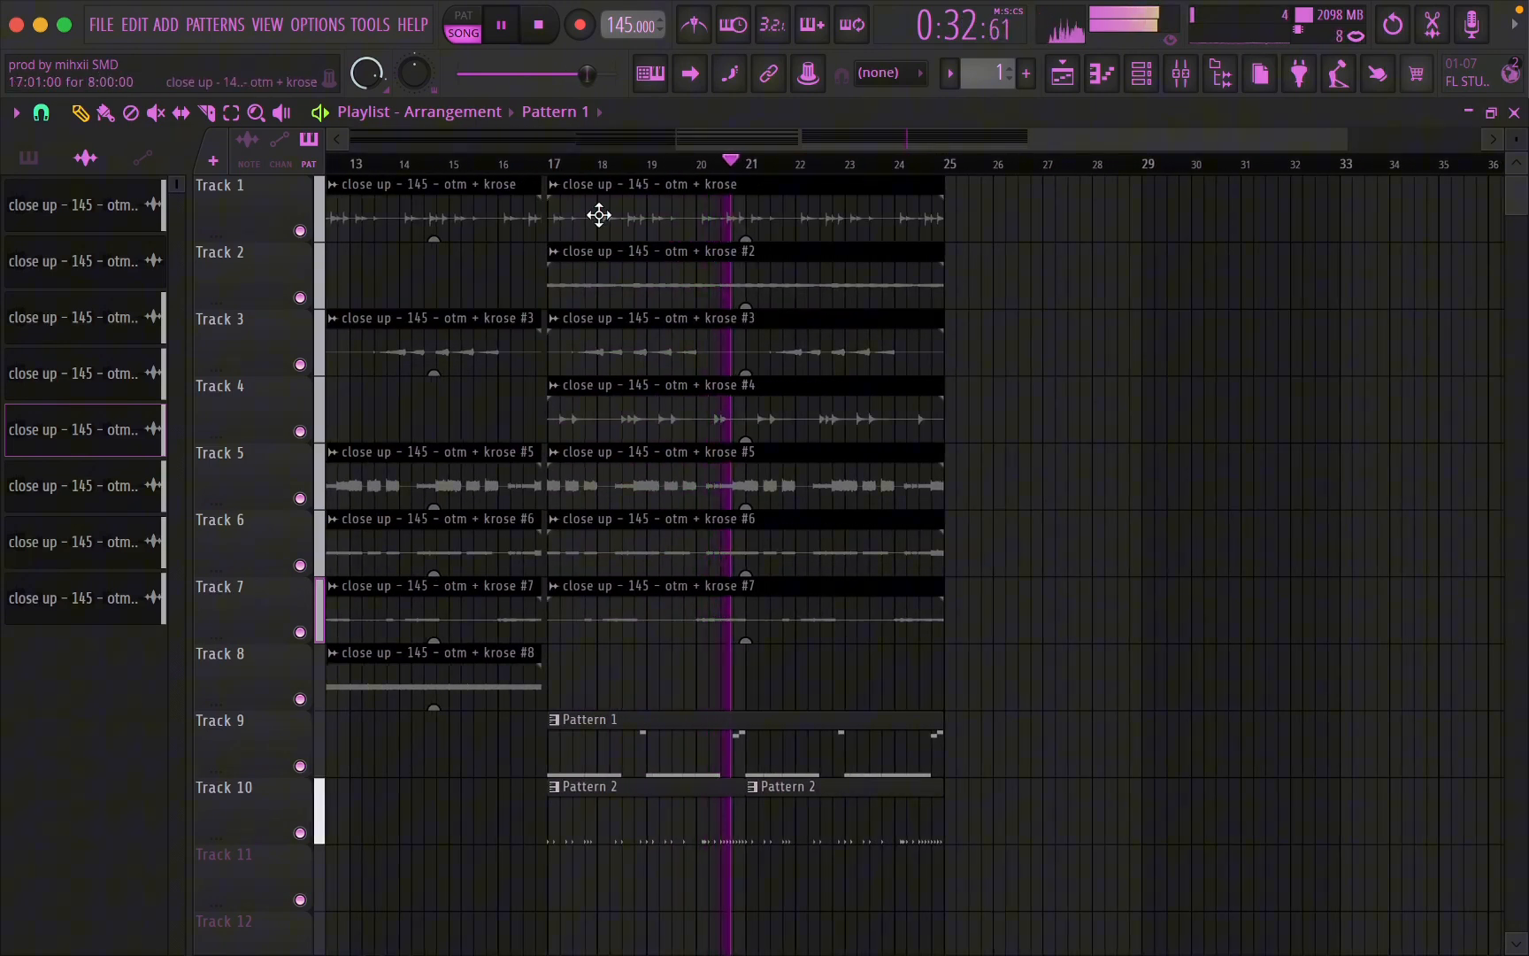
left_click_drag(598, 215, 980, 821)
key("super+b")
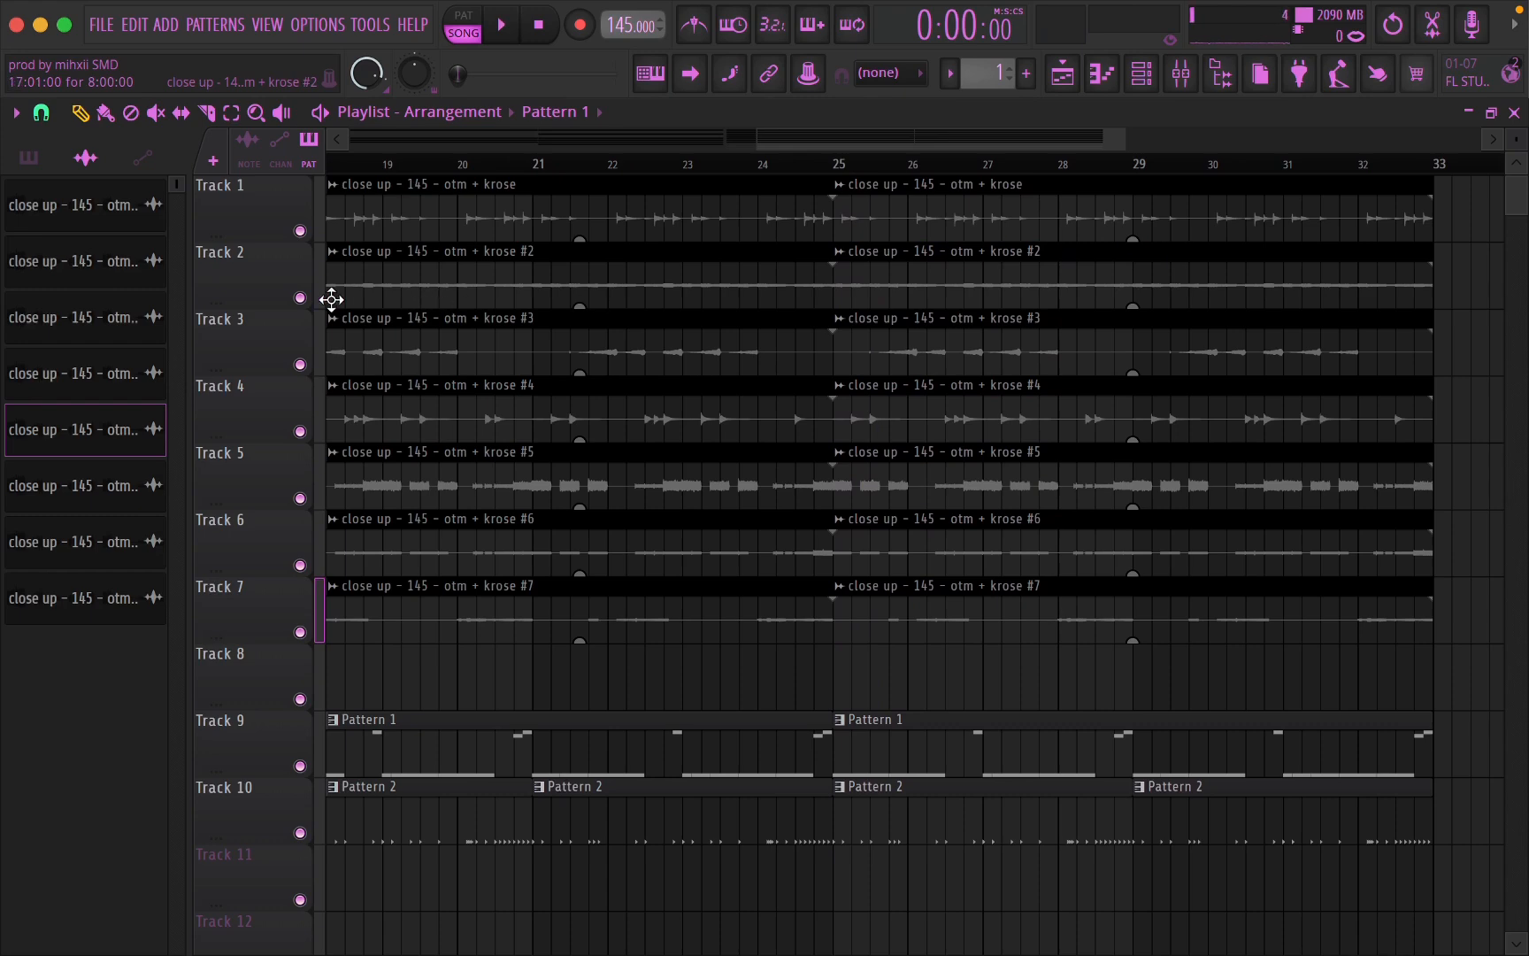
- Check playlist track 2 on its own, and review the arranged sections up to bar 49 during playback
right_click(290, 299)
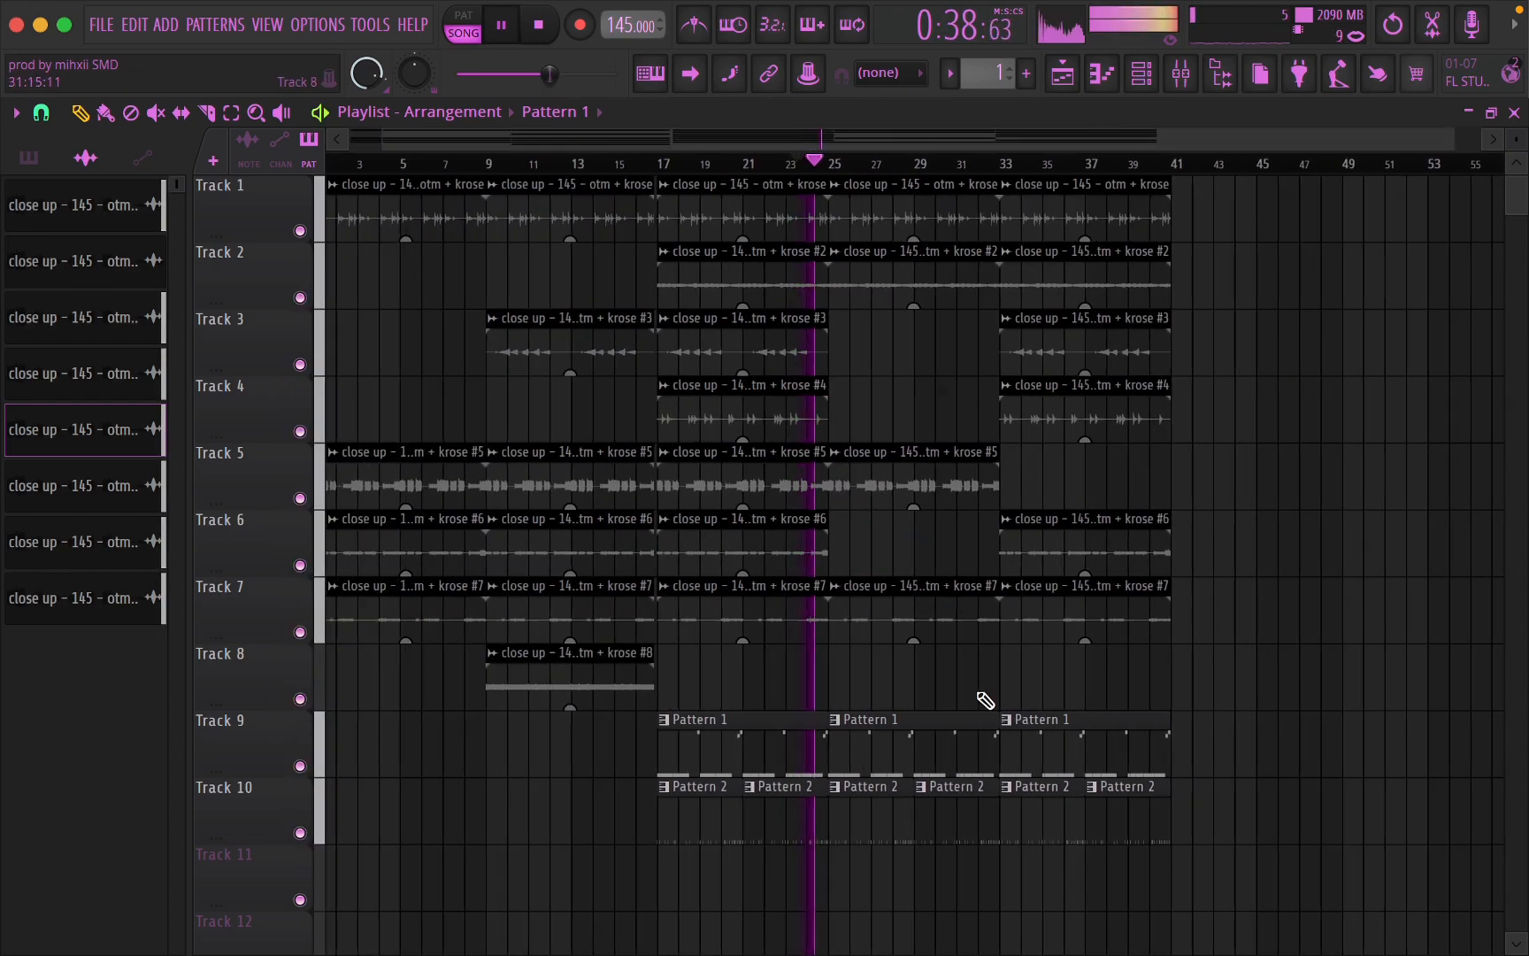
scroll(974, 699, "up", 1)
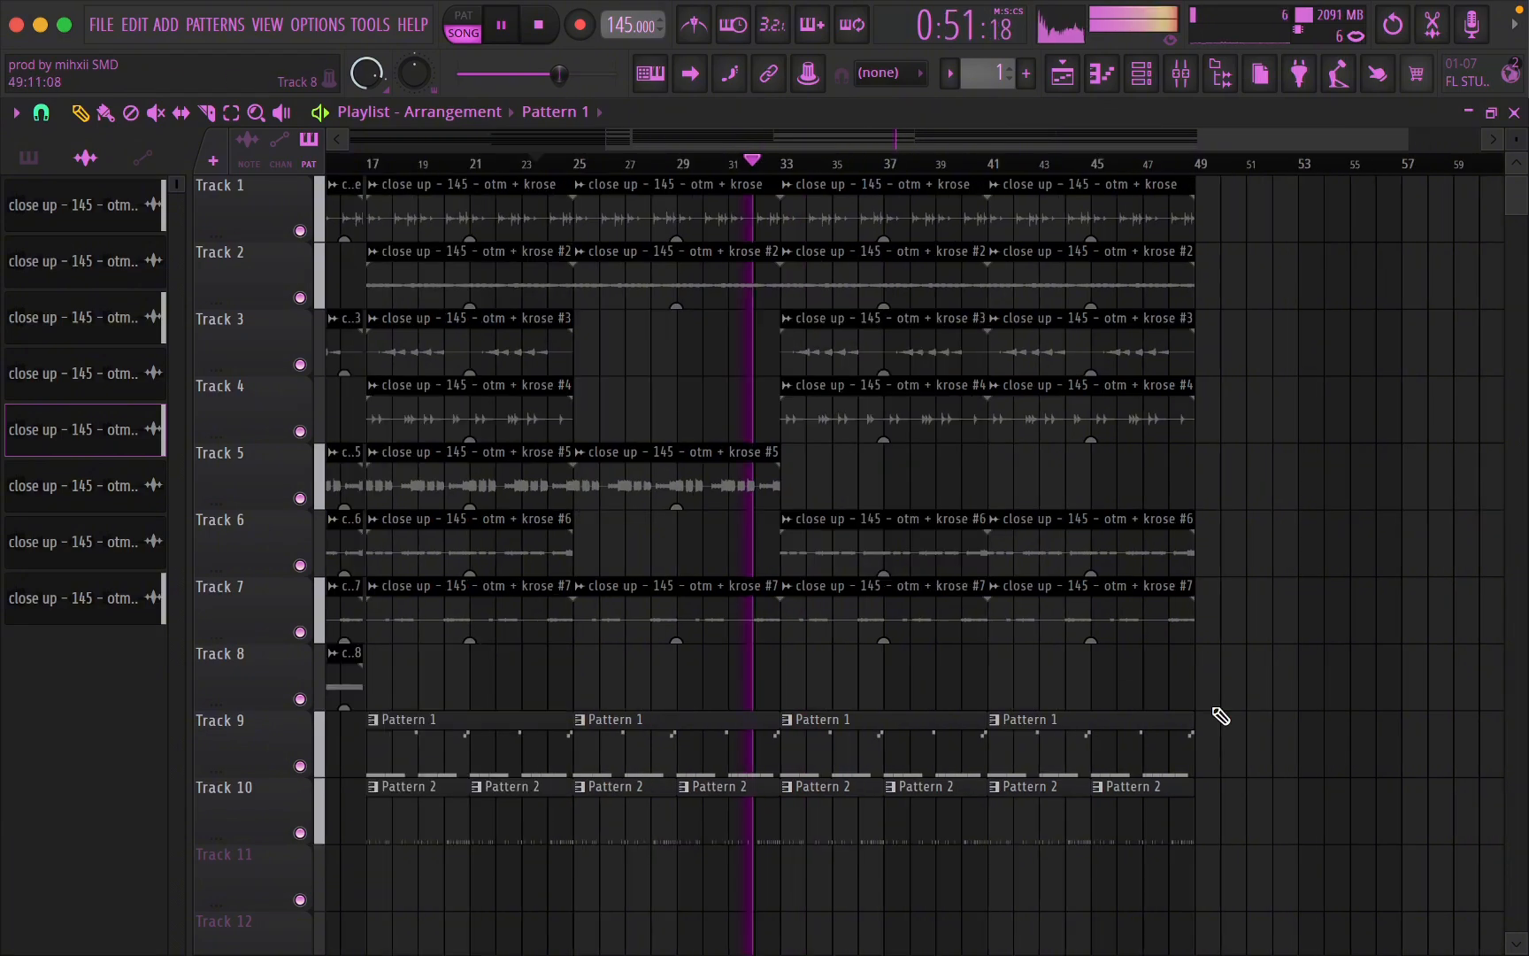
scroll(715, 736, "up", 4)
scroll(696, 717, "down", 4)
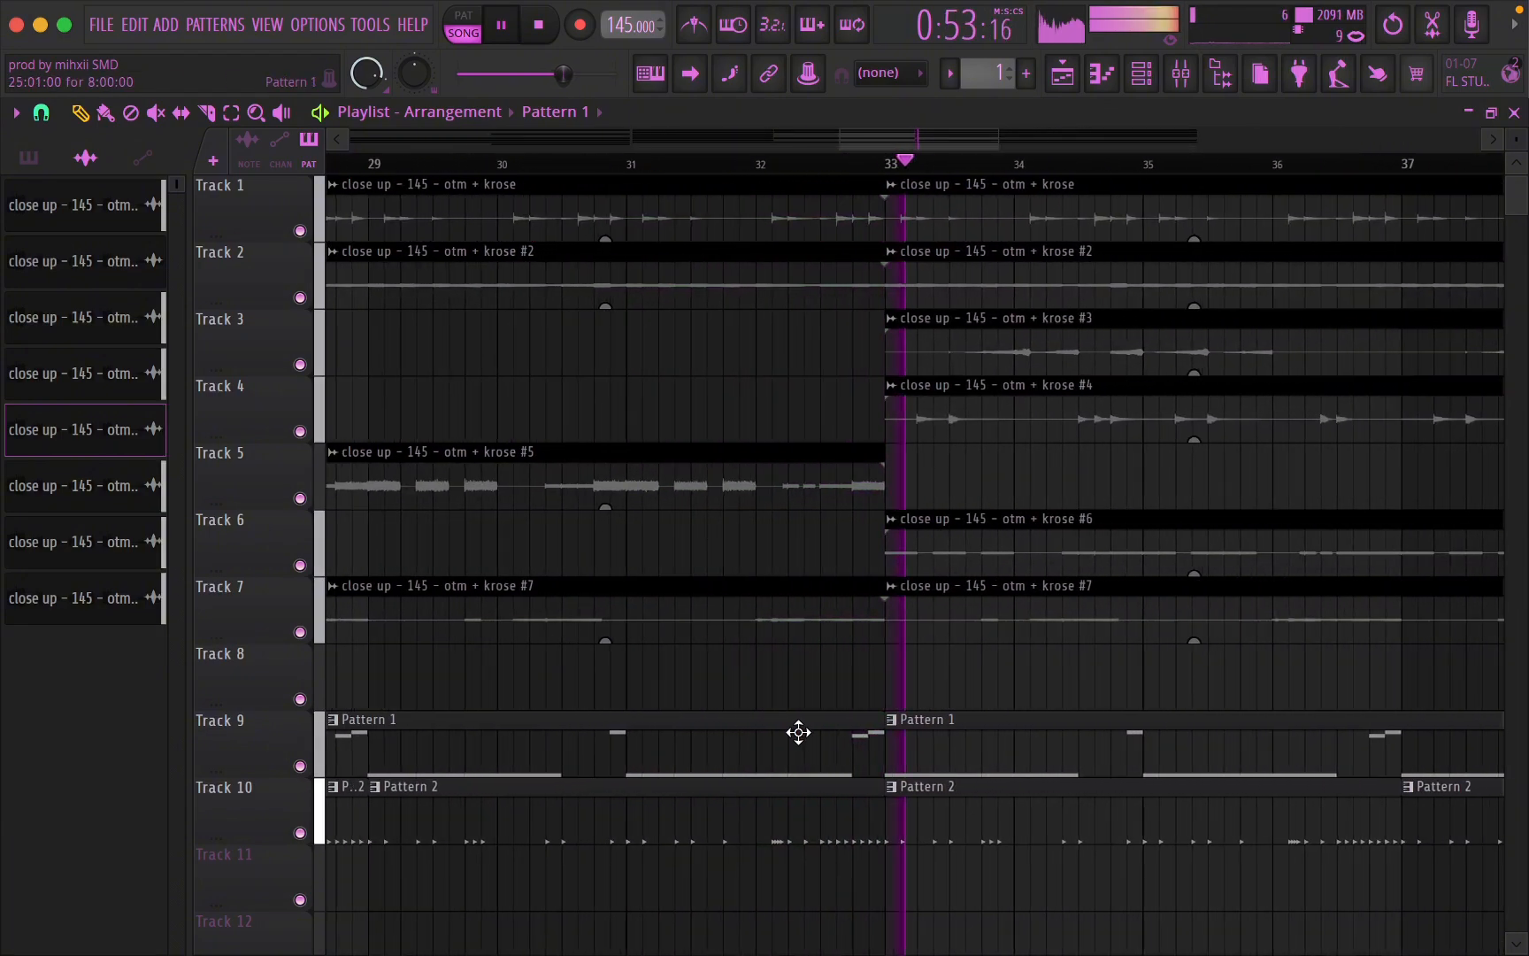
scroll(956, 711, "down", 2)
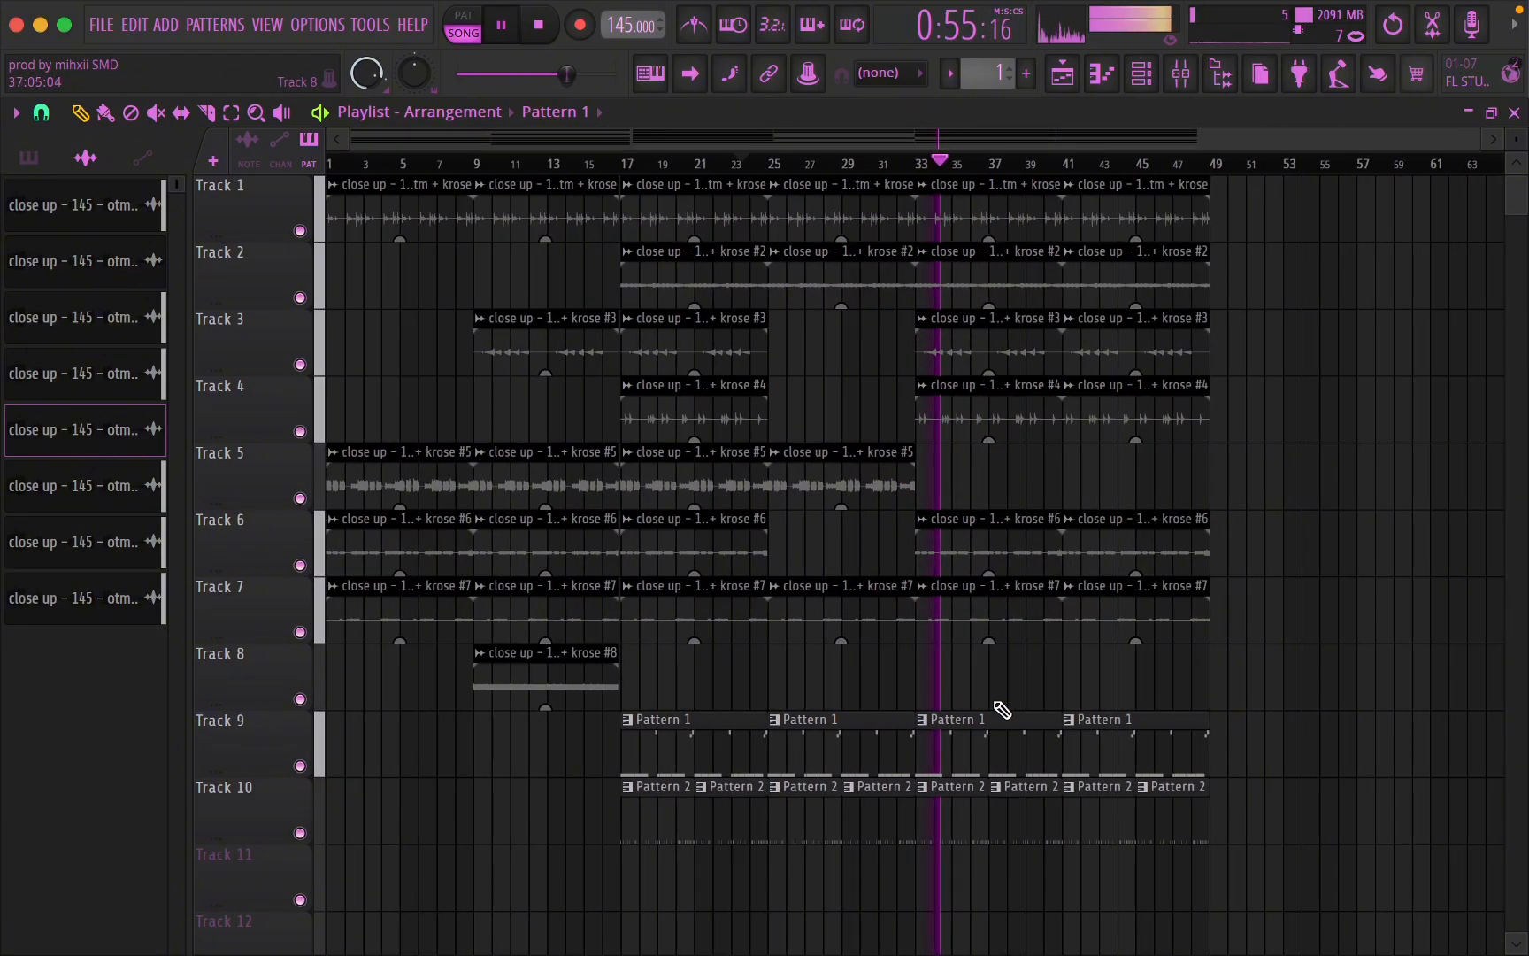
scroll(1108, 706, "up", 1)
scroll(1108, 705, "up", 2)
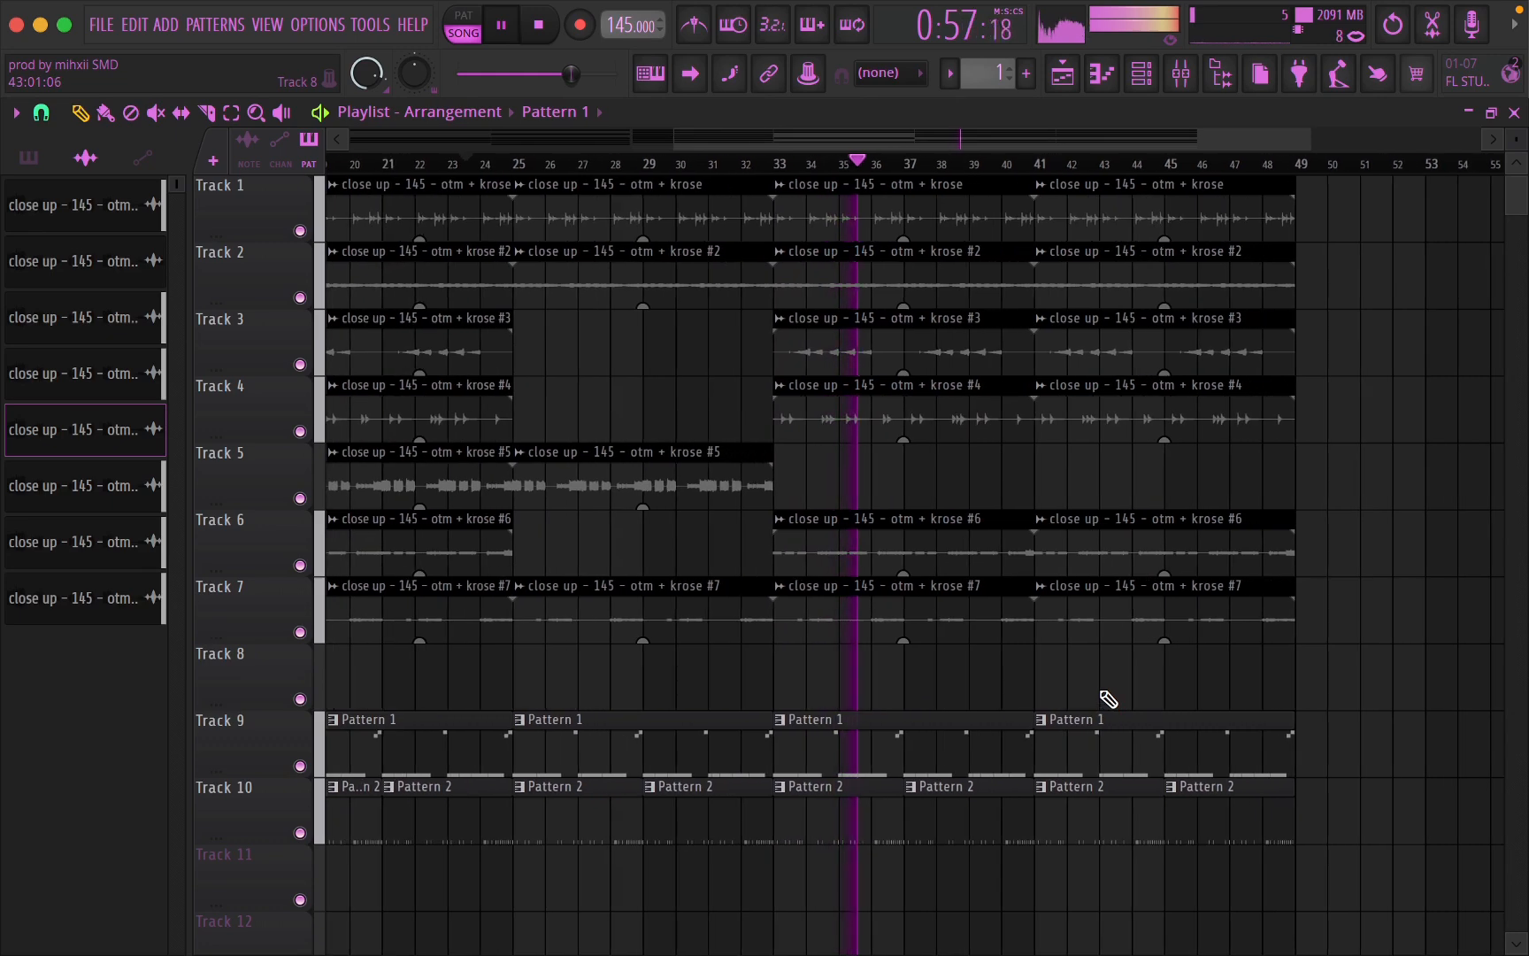
key("space")
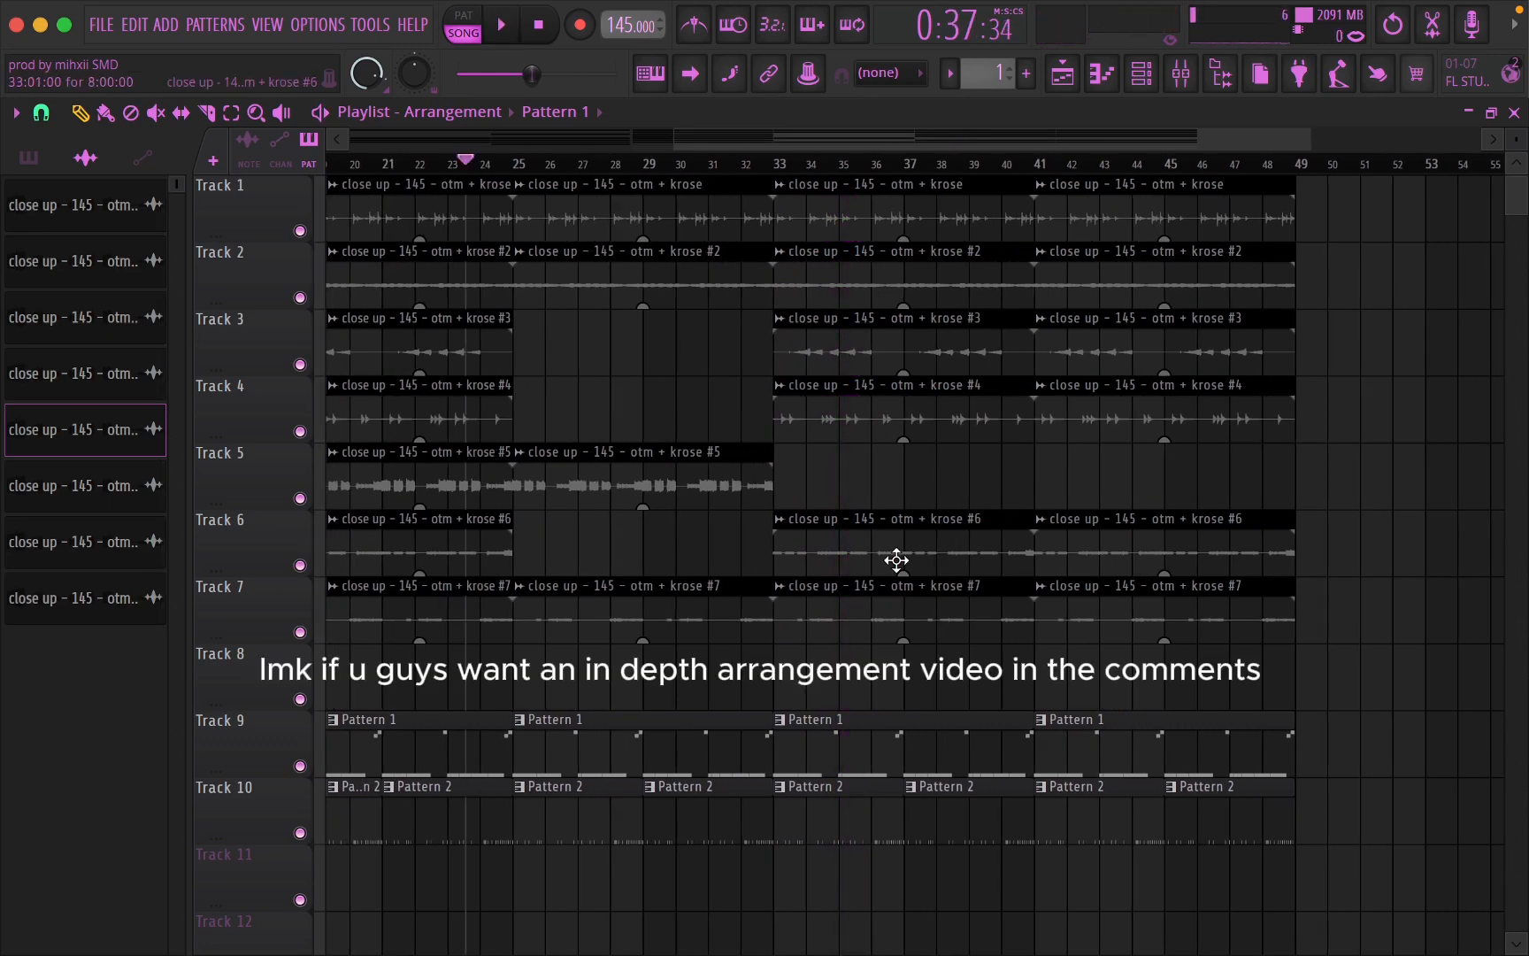
- Solo playlist track 5 during playback, and restore all tracks
scroll(638, 617, "up", 2)
right_click(301, 500)
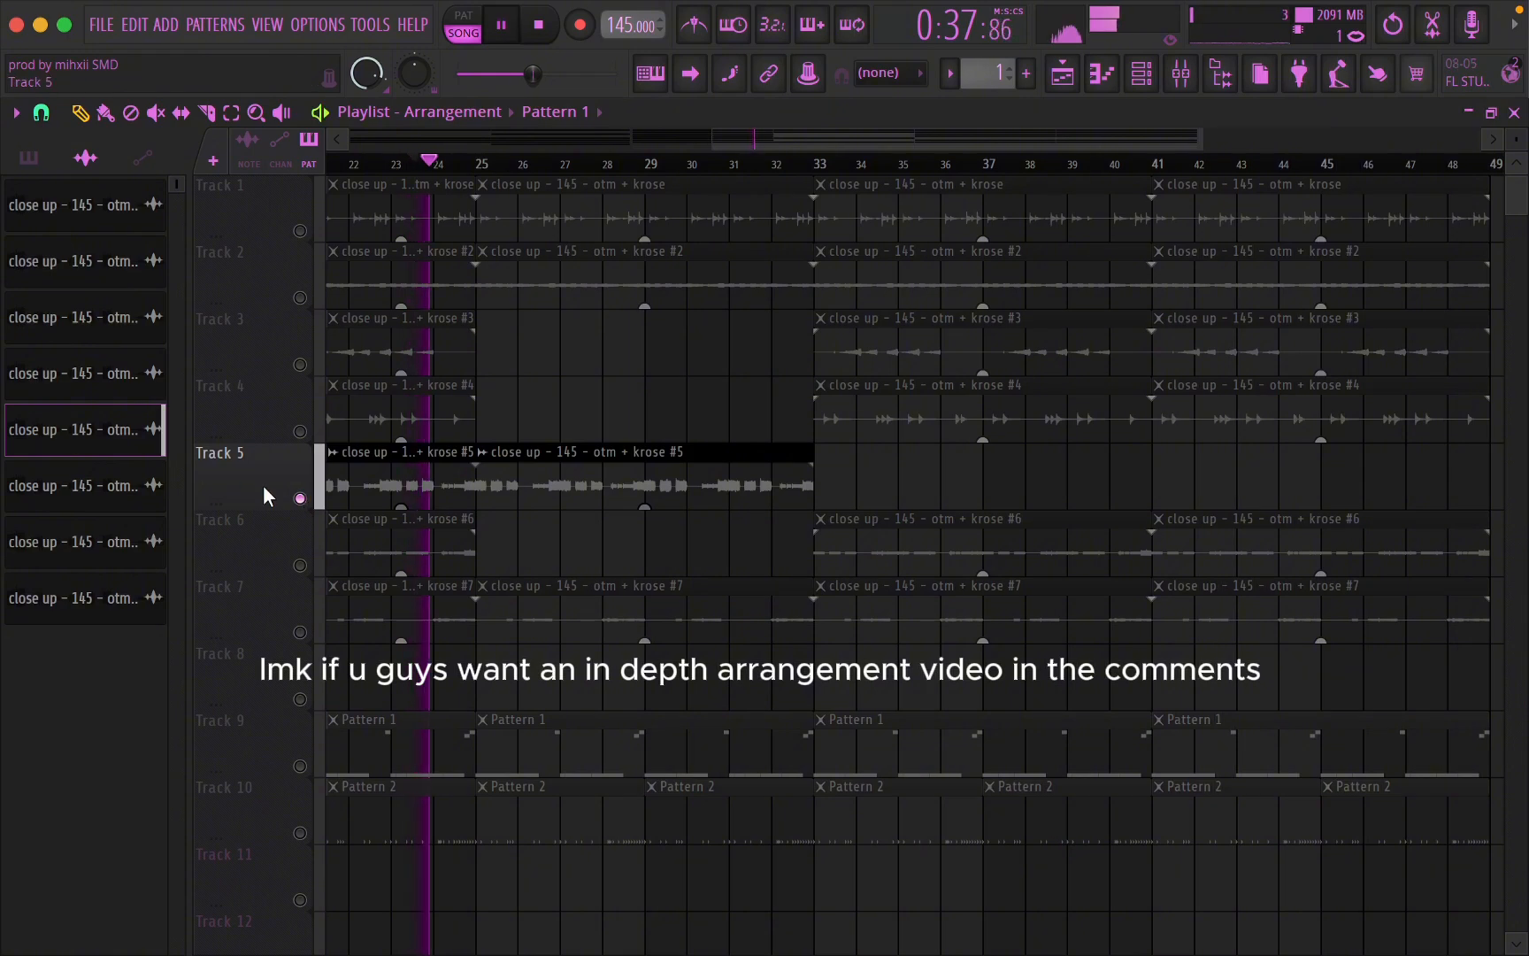
right_click(300, 500)
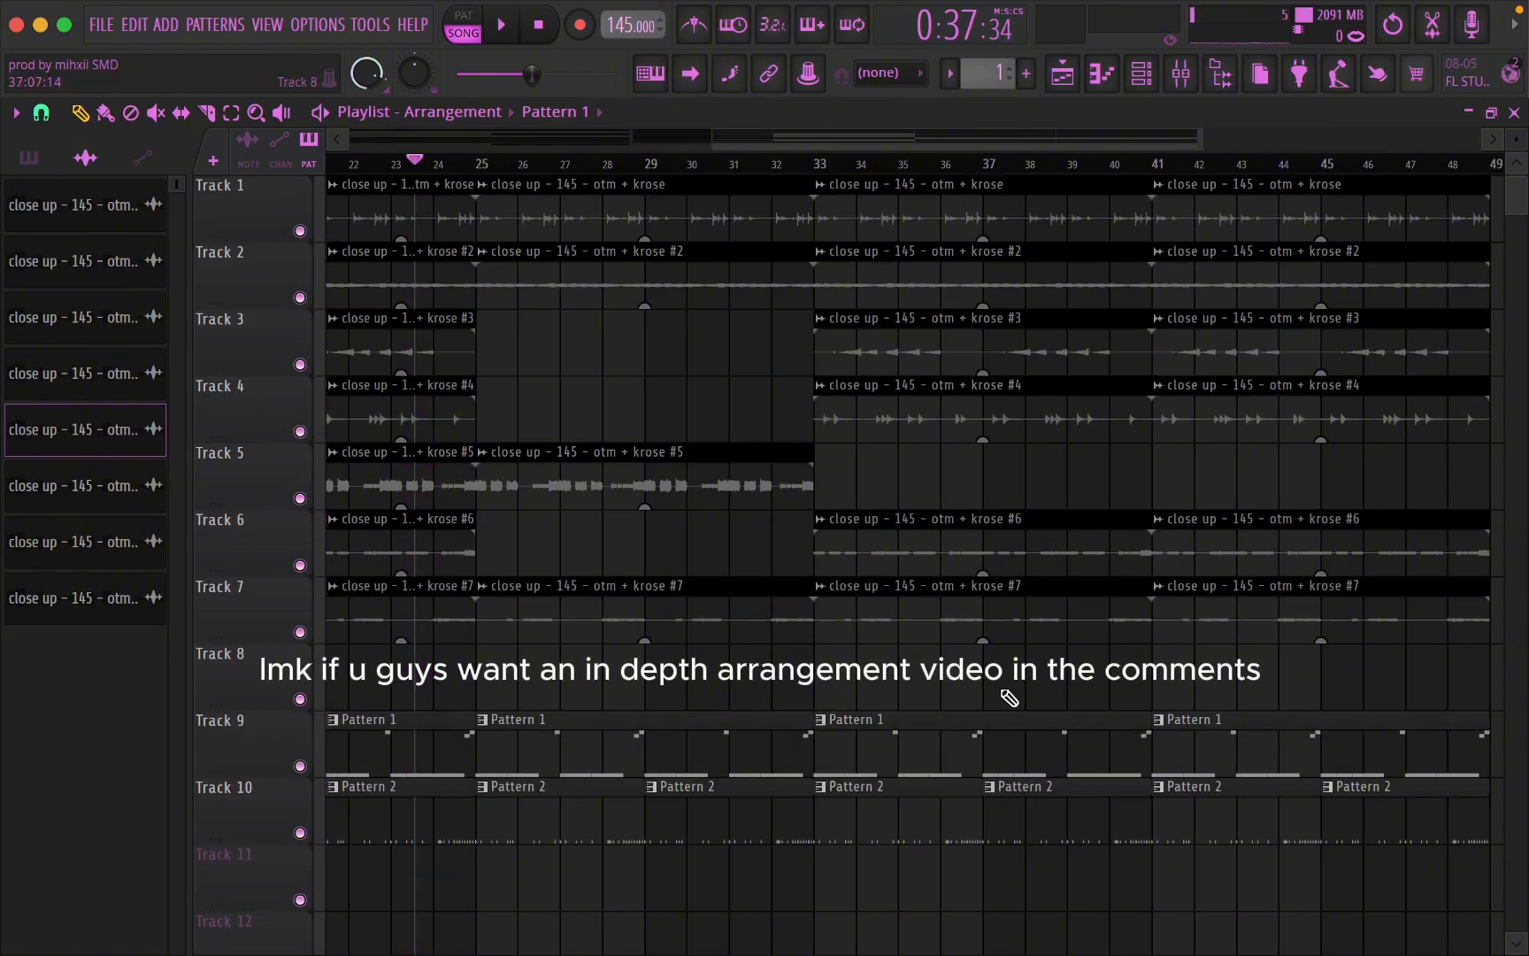
- Try deleting the clips on tracks 3, 4 and 6 from bars 33 to 41
scroll(979, 416, "down", 2)
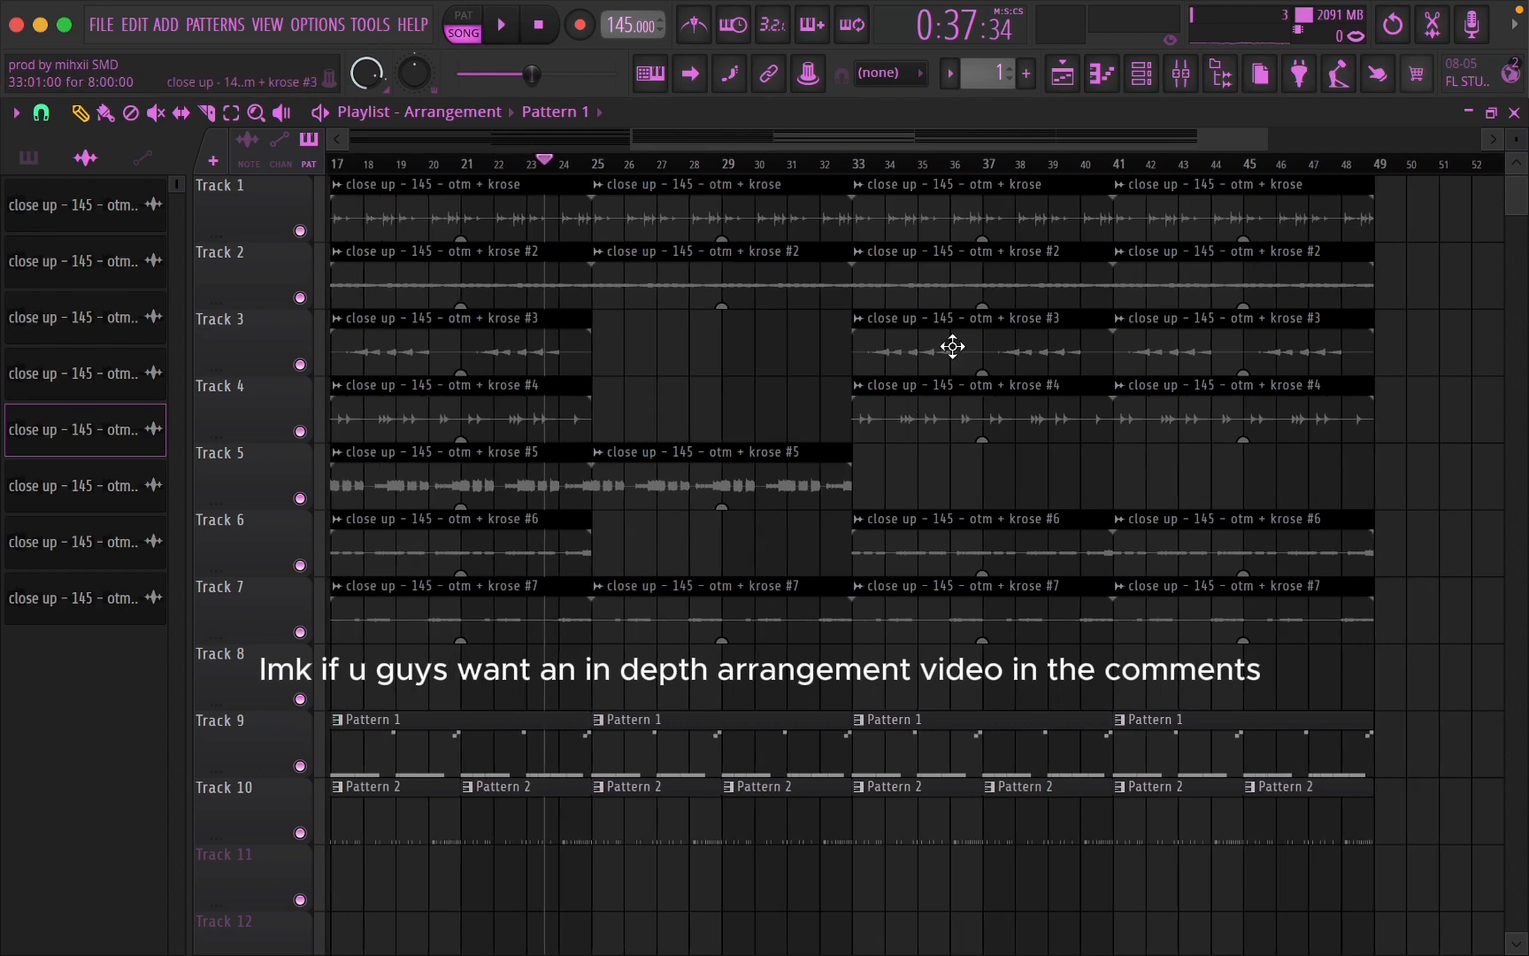
right_click(944, 324)
right_click(938, 416)
right_click(926, 545)
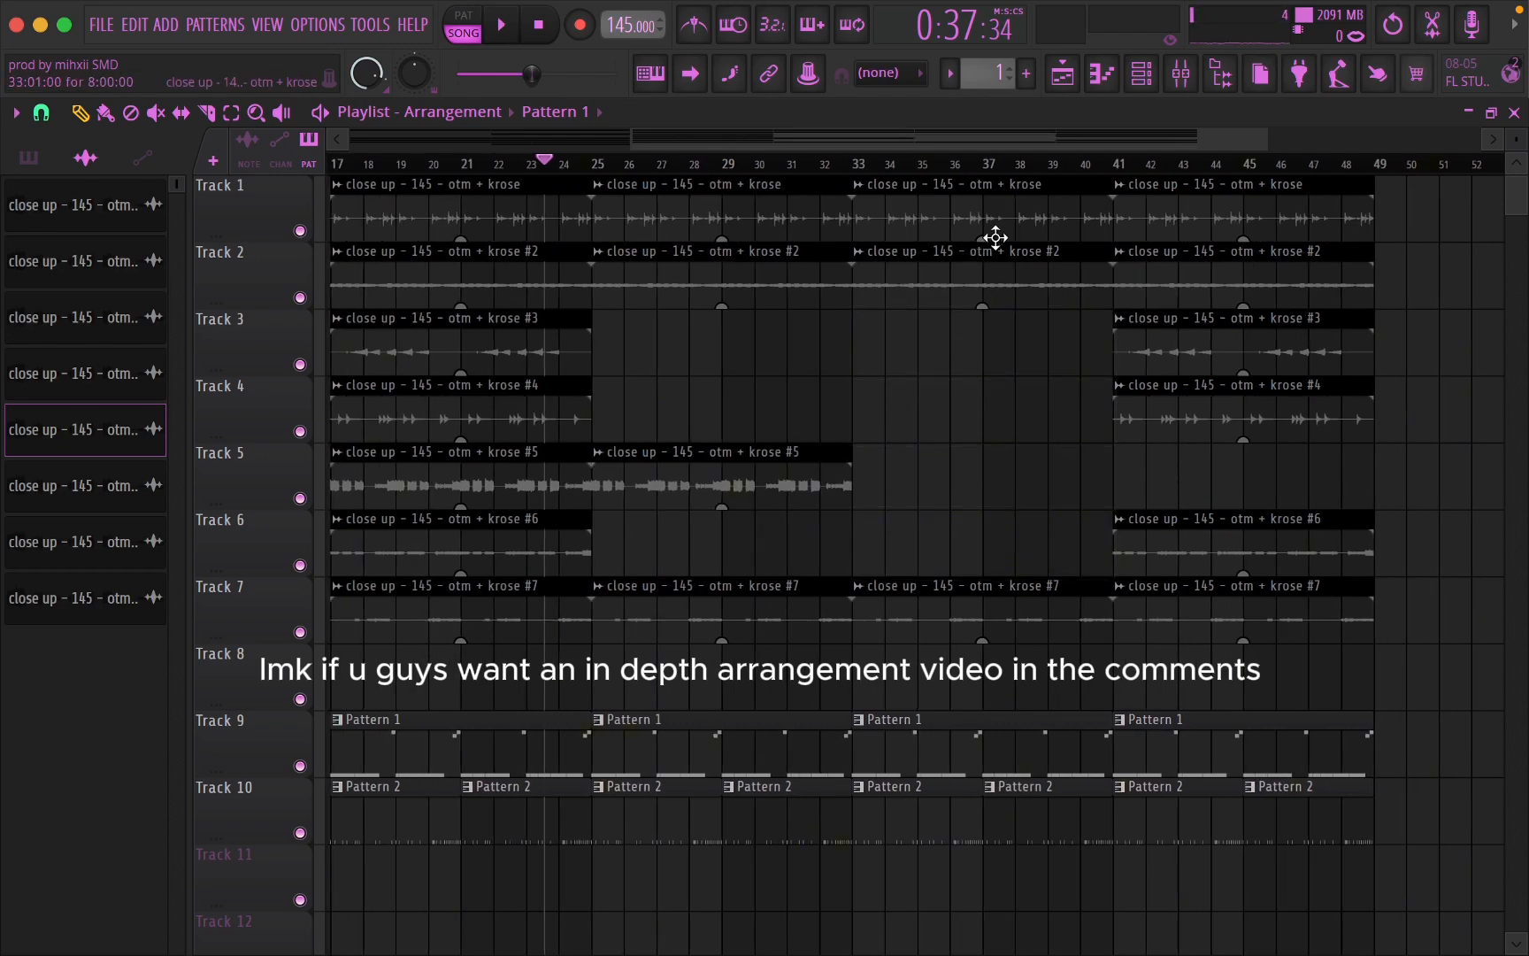
key("super+z")
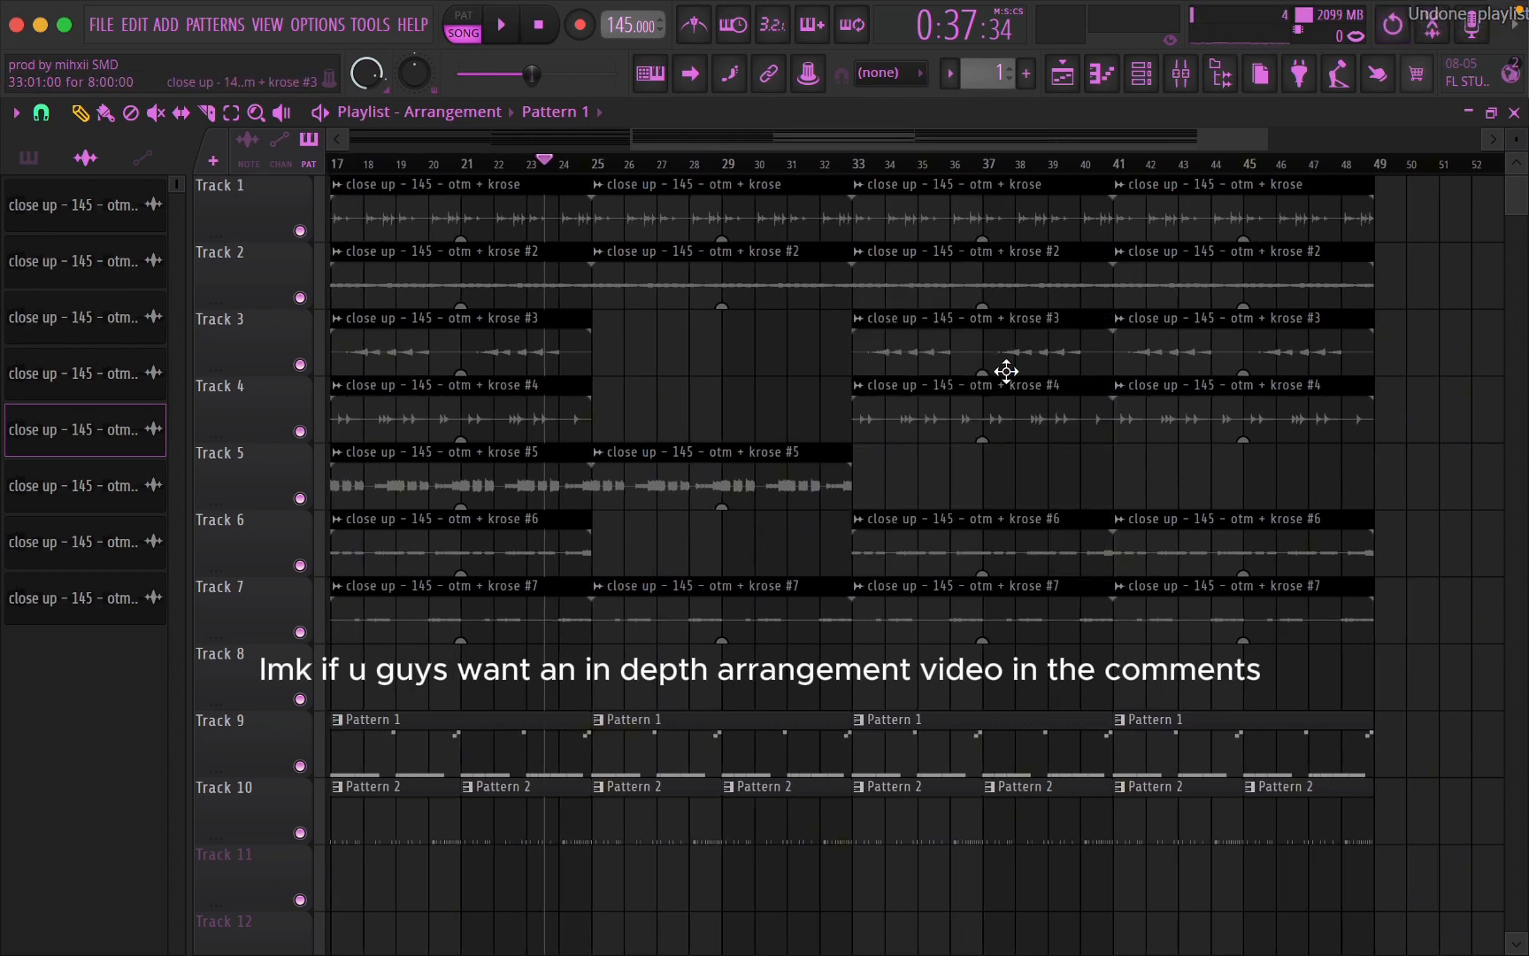
- Delete the track 4 clip at bars 41 to 49, and trim the starts of the drum pattern clips at bar 33 to bar 35
scroll(980, 382, "down", 1)
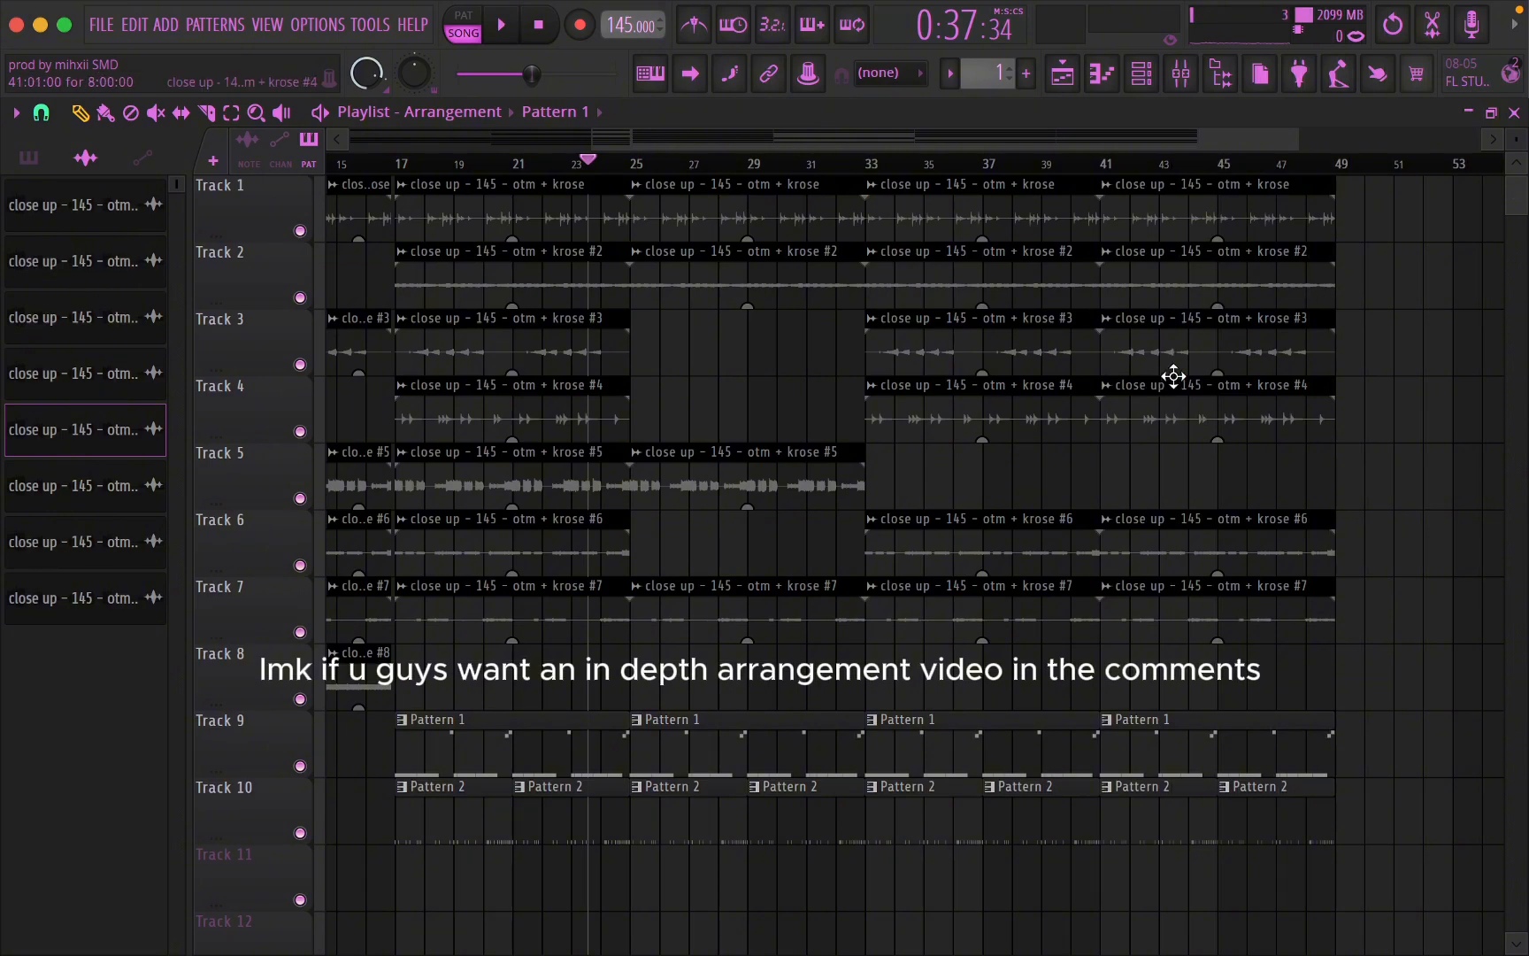
right_click(1220, 403)
scroll(1174, 354, "down", 3)
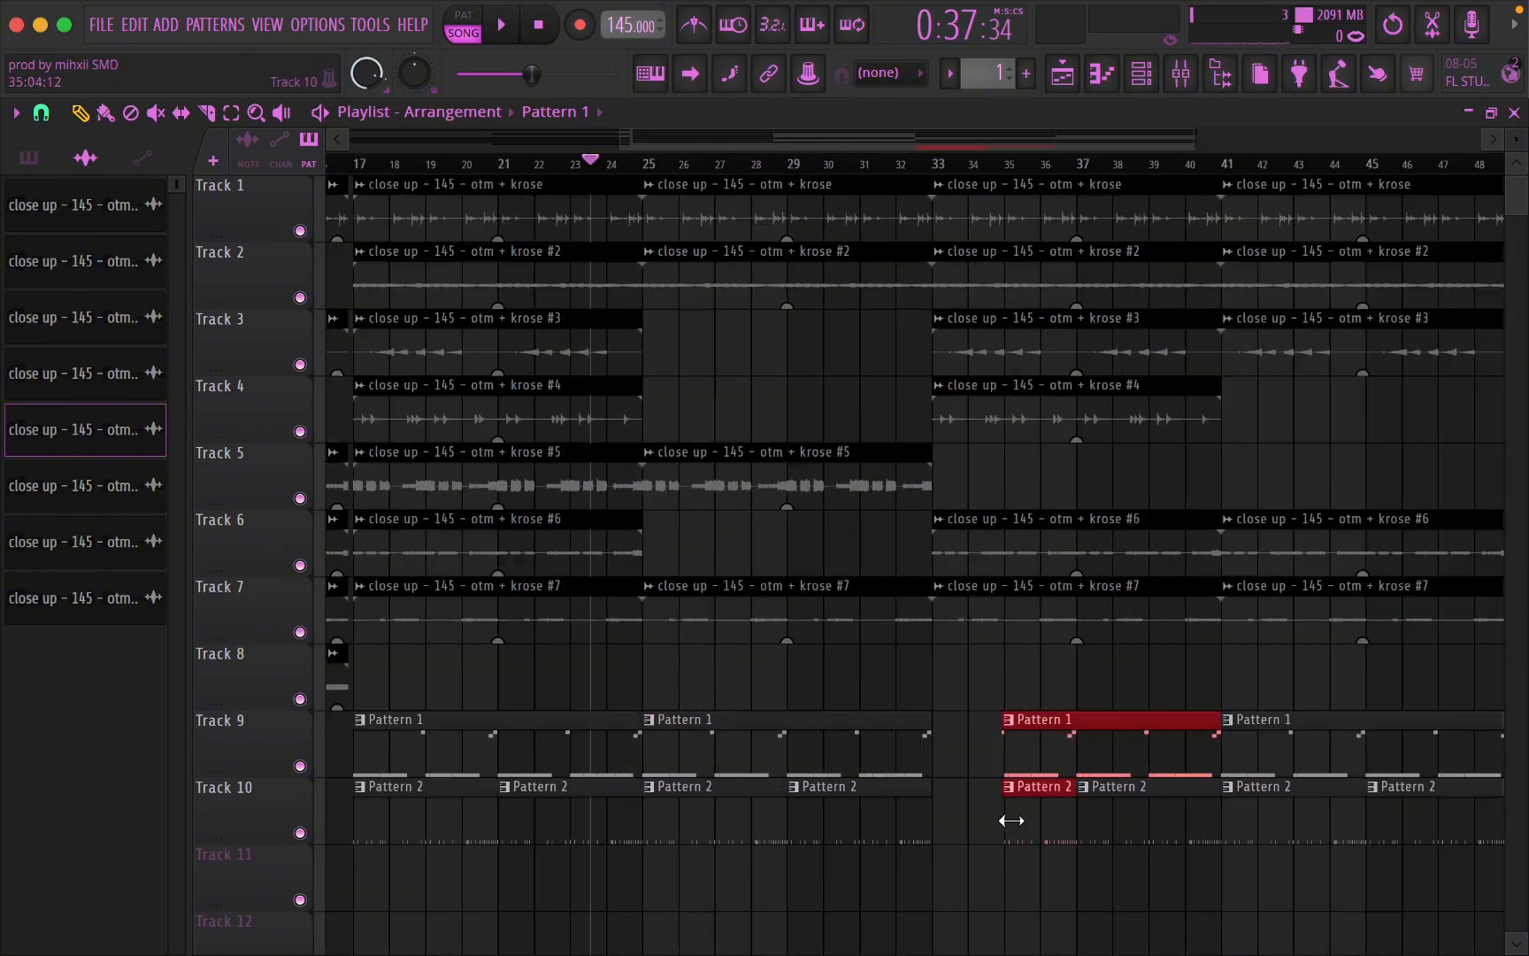
- Split Pattern 2 by channel, and arrange the separate drum clips on tracks 10 to 14
right_click(84, 238)
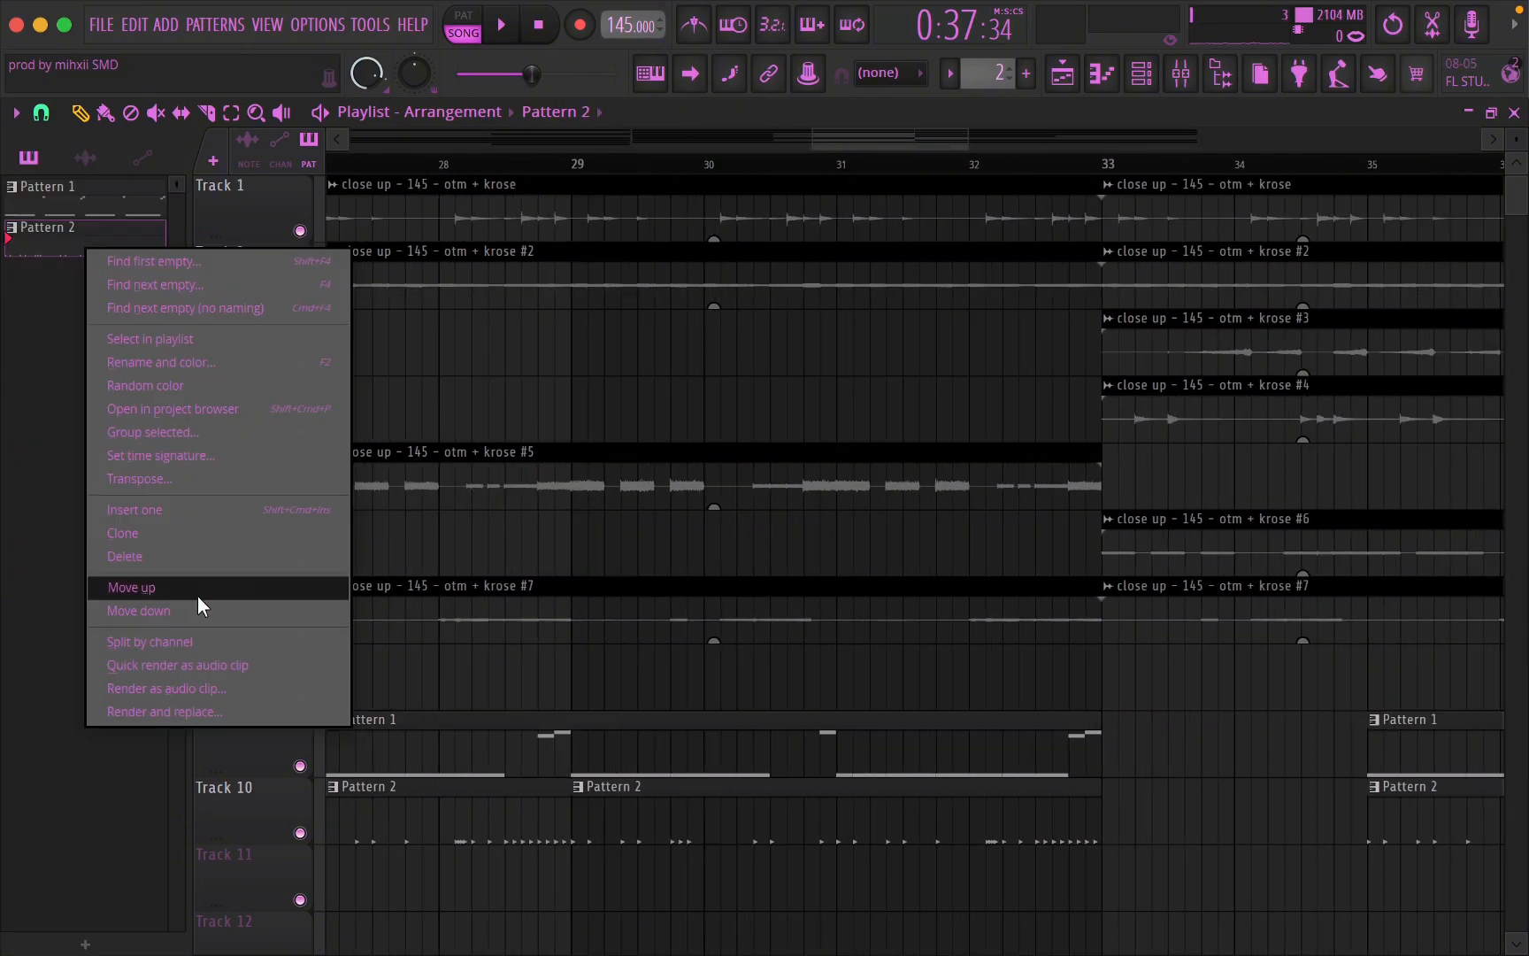
left_click(151, 642)
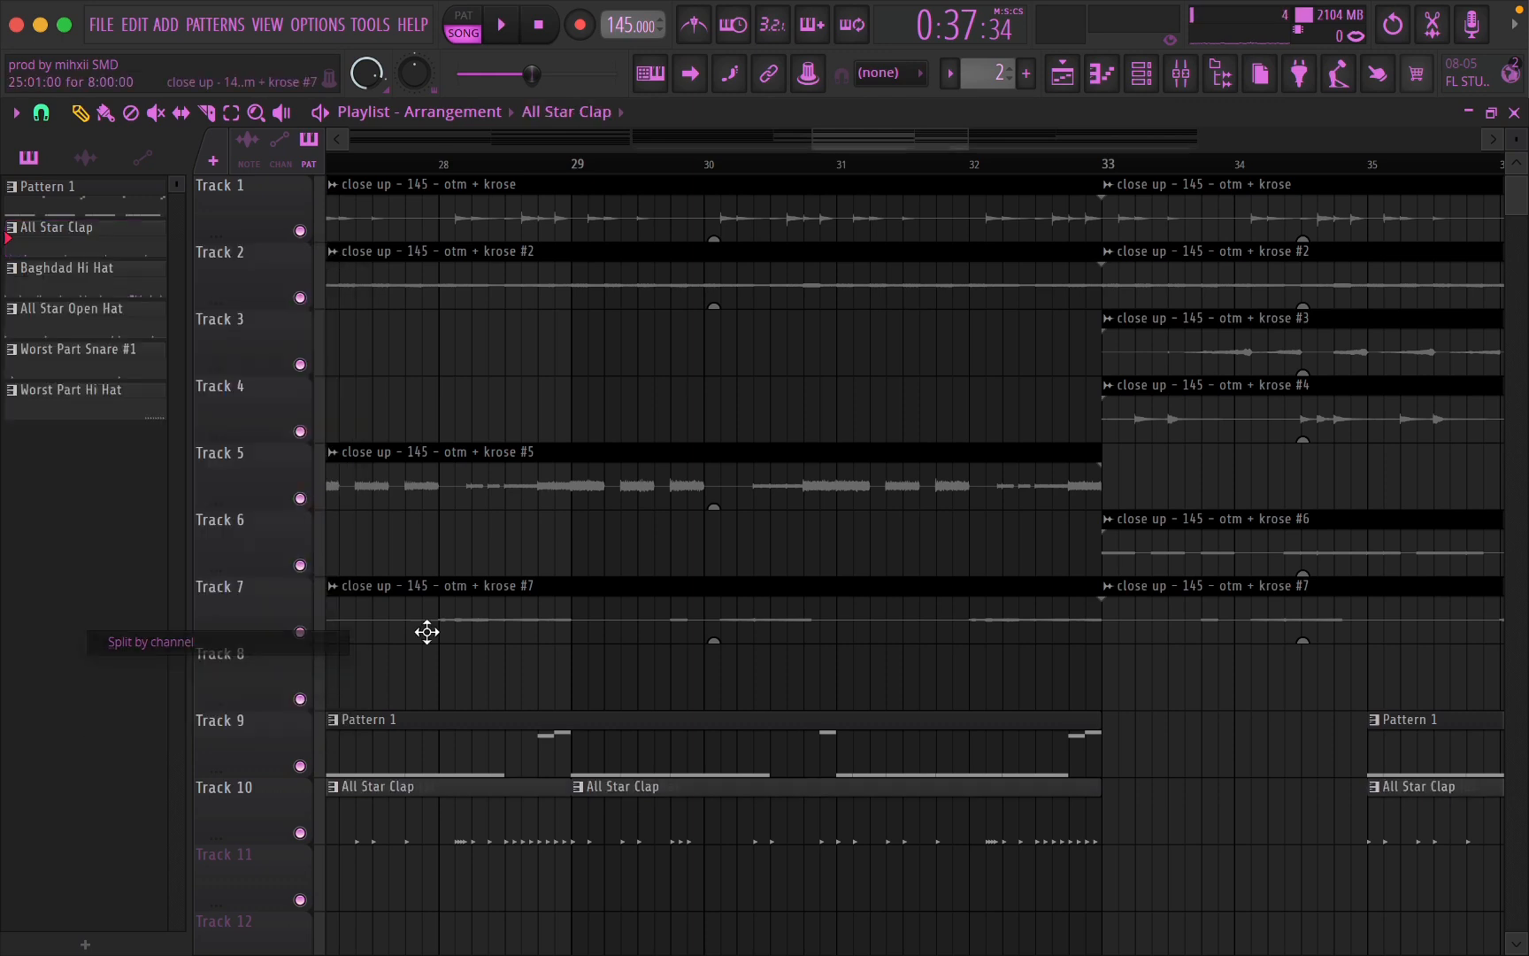
scroll(1008, 778, "down", 2)
left_click_drag(718, 668, 718, 868)
left_click_drag(768, 669, 763, 807)
left_click_drag(1039, 671, 1040, 934)
- Before bar 33, shorten Pattern 1 to 7:08:00 and Baghdad Hi Hat to 3:09:00, with the All Star Clap clip shifted one step later
scroll(1071, 637, "up", 3)
left_click_drag(1130, 575, 1000, 590)
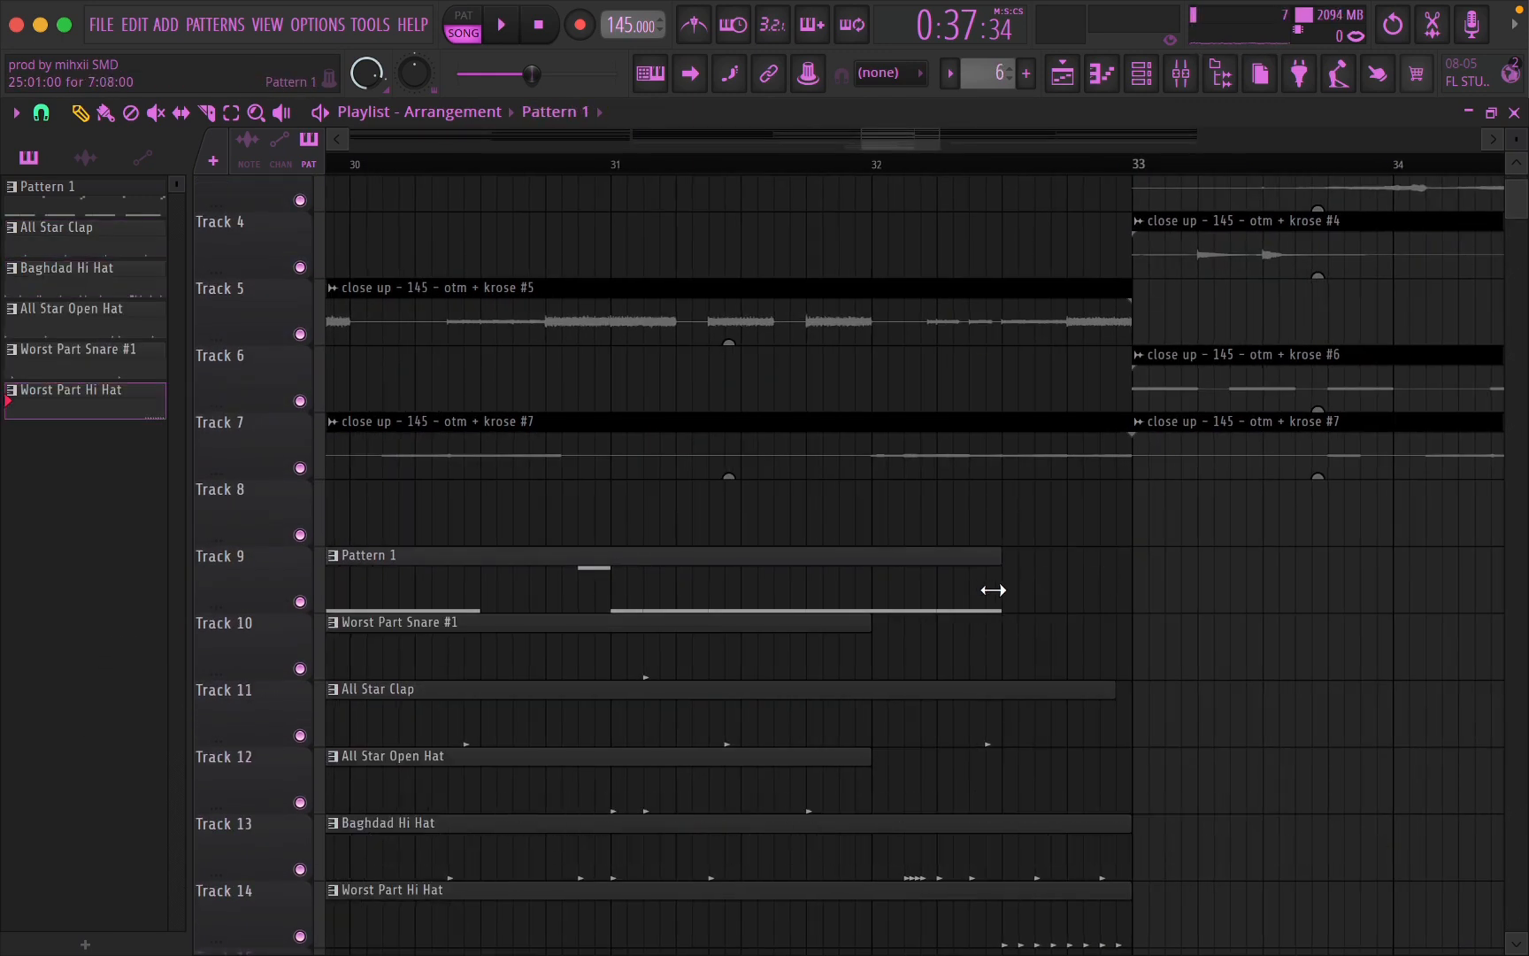
left_click_drag(1048, 737, 1065, 737)
left_click_drag(1129, 854, 1017, 849)
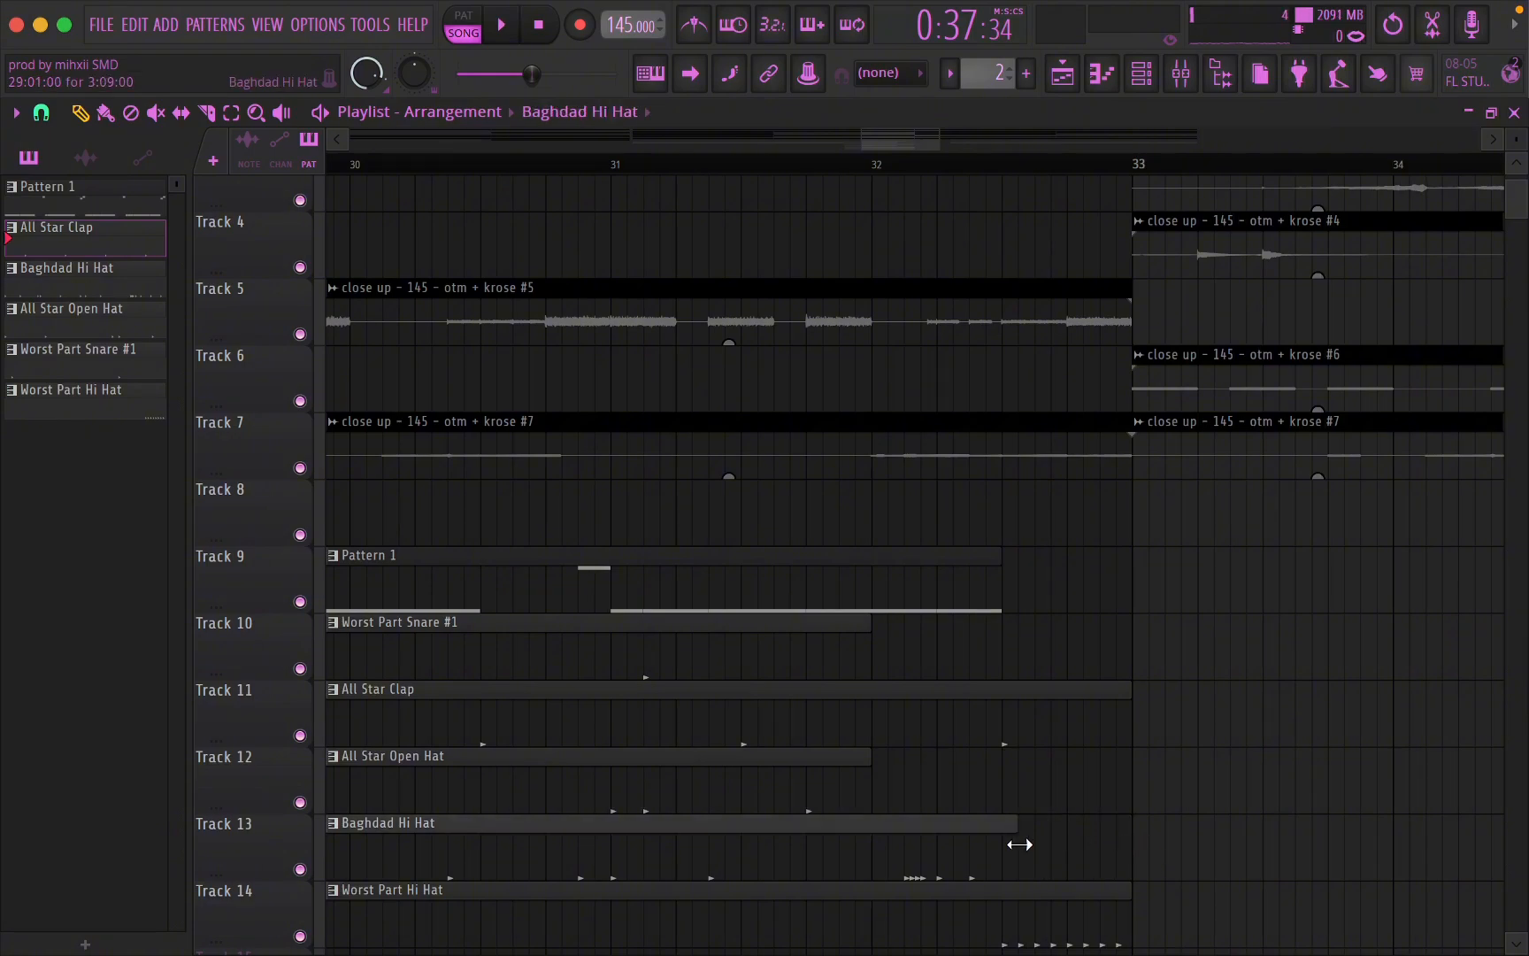
- Play the arrangement from about bar 31 to check the staggered drum drop-out leading into bar 33
key("space")
scroll(1040, 819, "down", 8)
left_click(1006, 168)
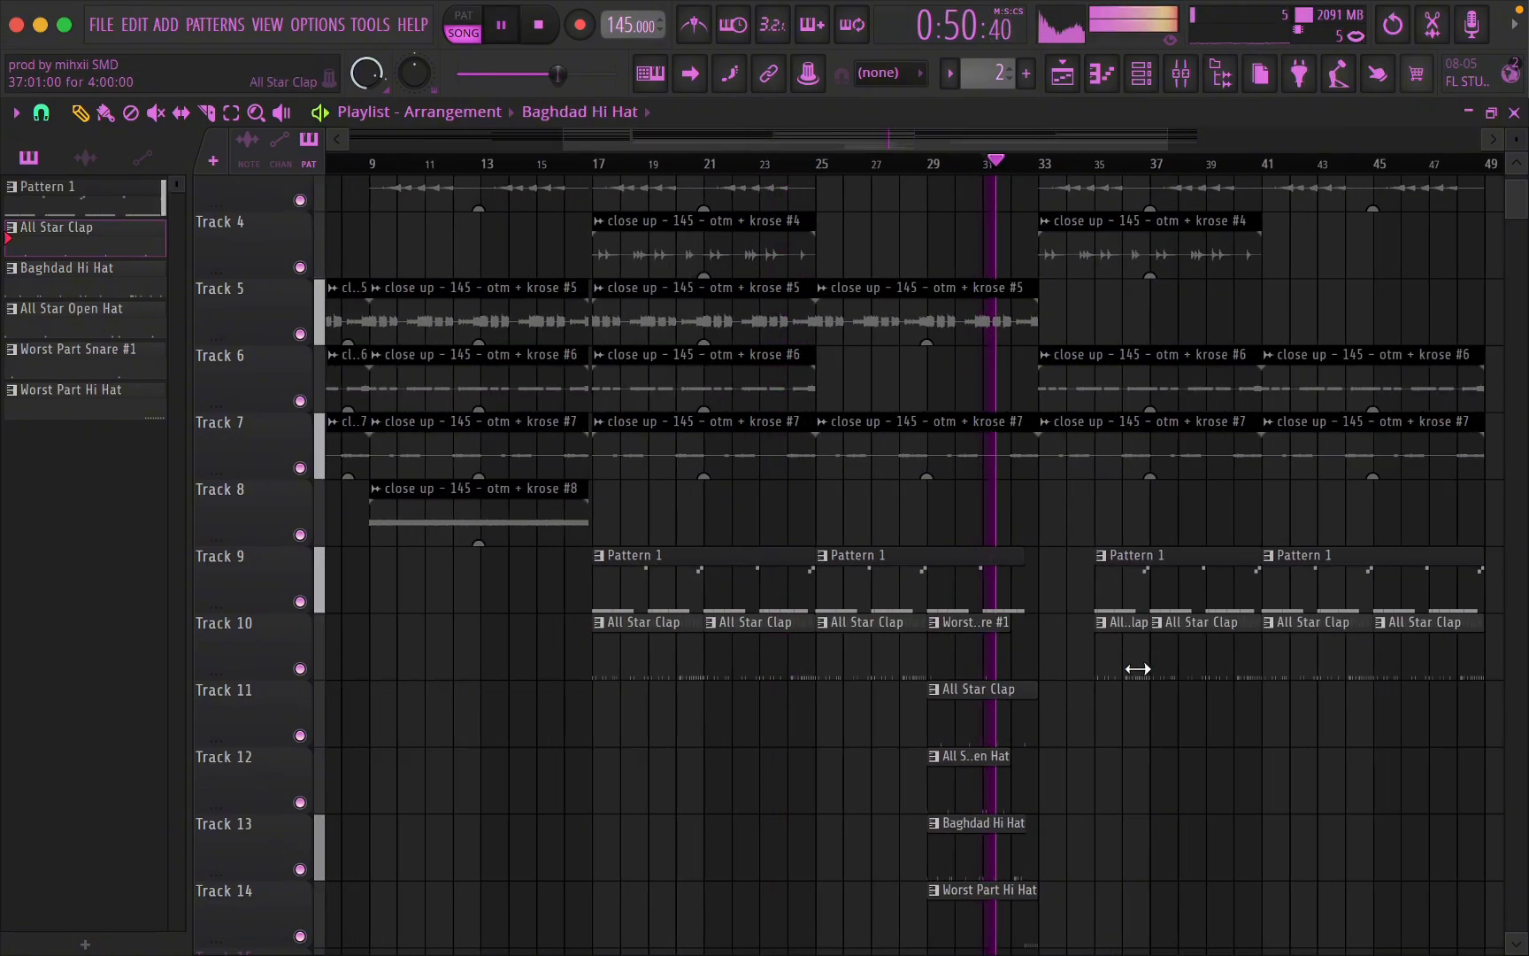
scroll(969, 772, "up", 8)
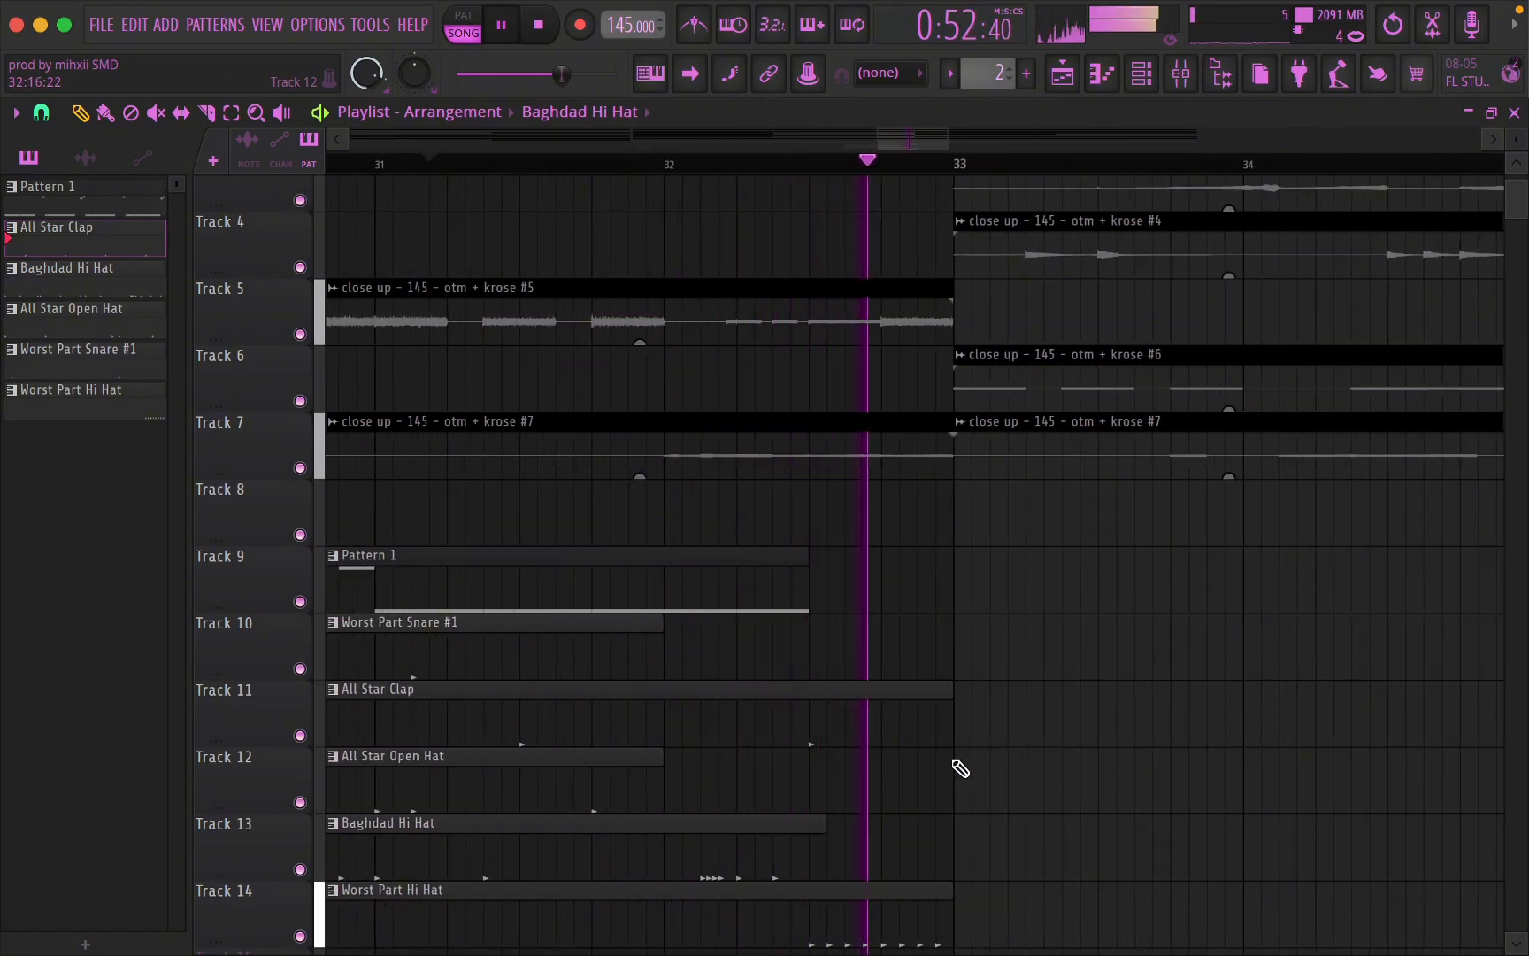
scroll(959, 769, "down", 8)
scroll(943, 770, "up", 3)
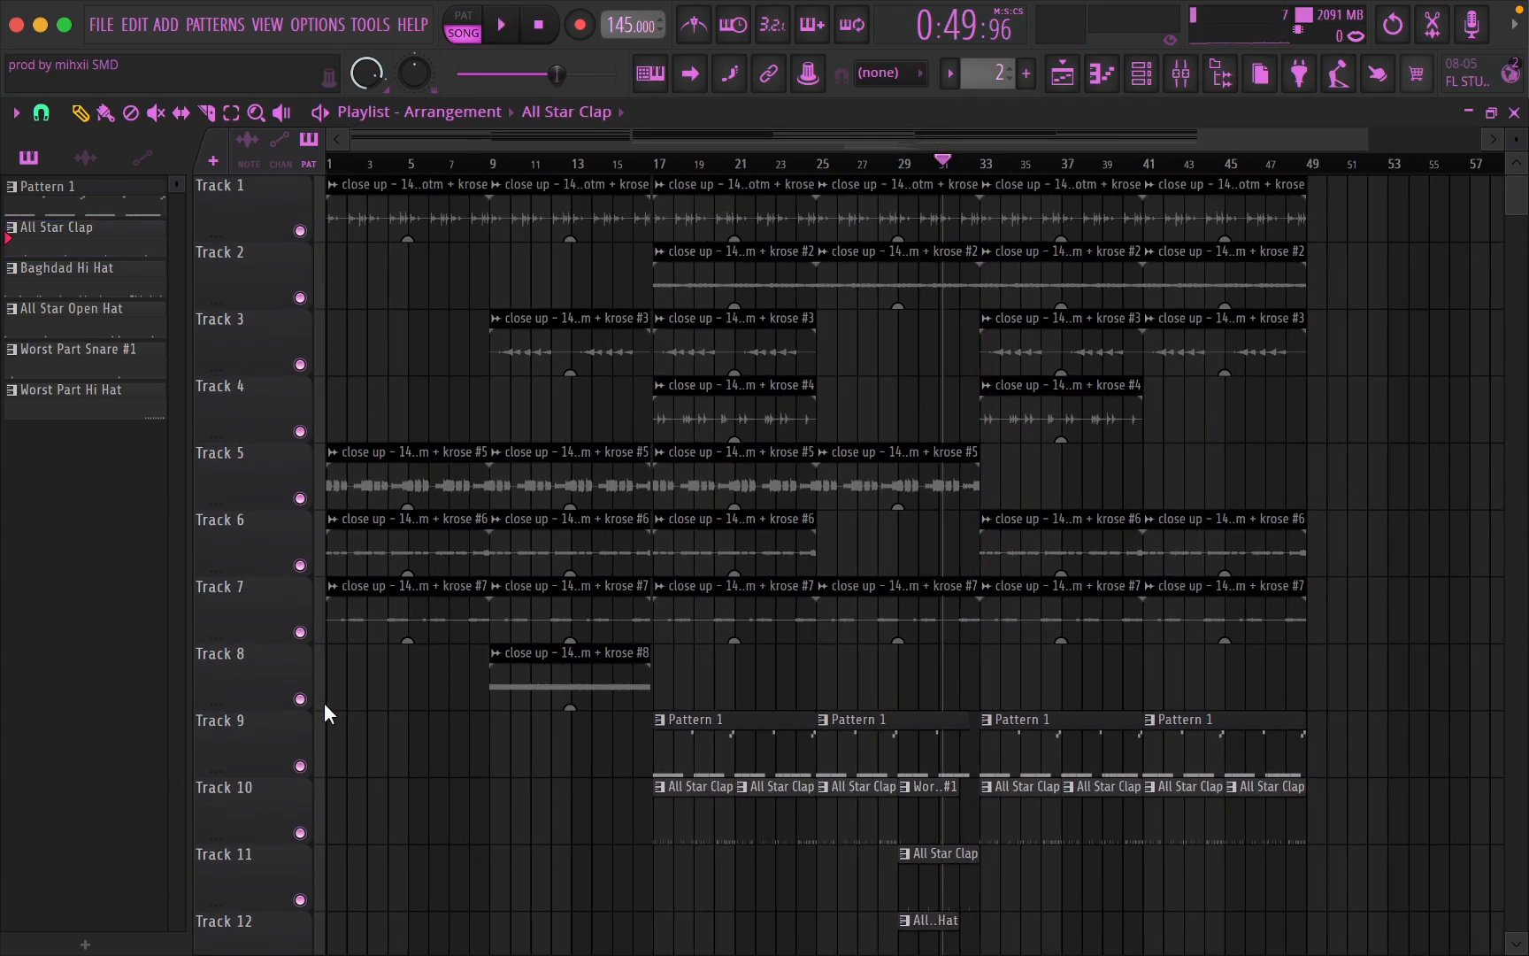
- Review the whole arrangement and briefly play it from bar 17, where the drum patterns enter
scroll(506, 717, "down", 1)
scroll(469, 720, "up", 2)
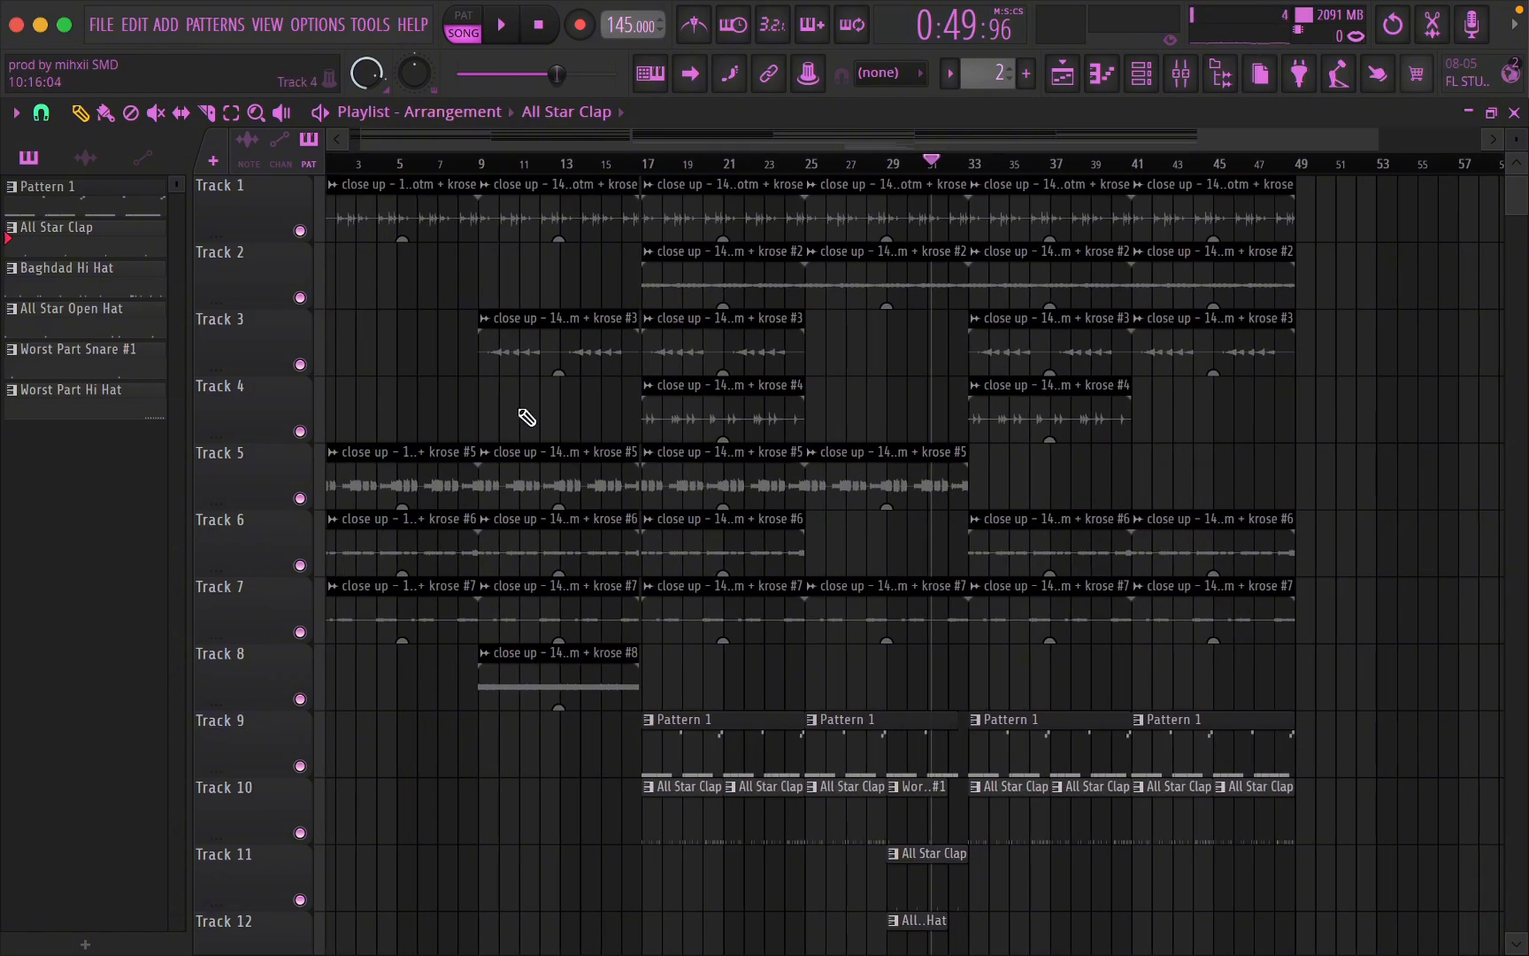
scroll(460, 633, "down", 2)
scroll(402, 693, "up", 1)
left_click(660, 163)
key("space")
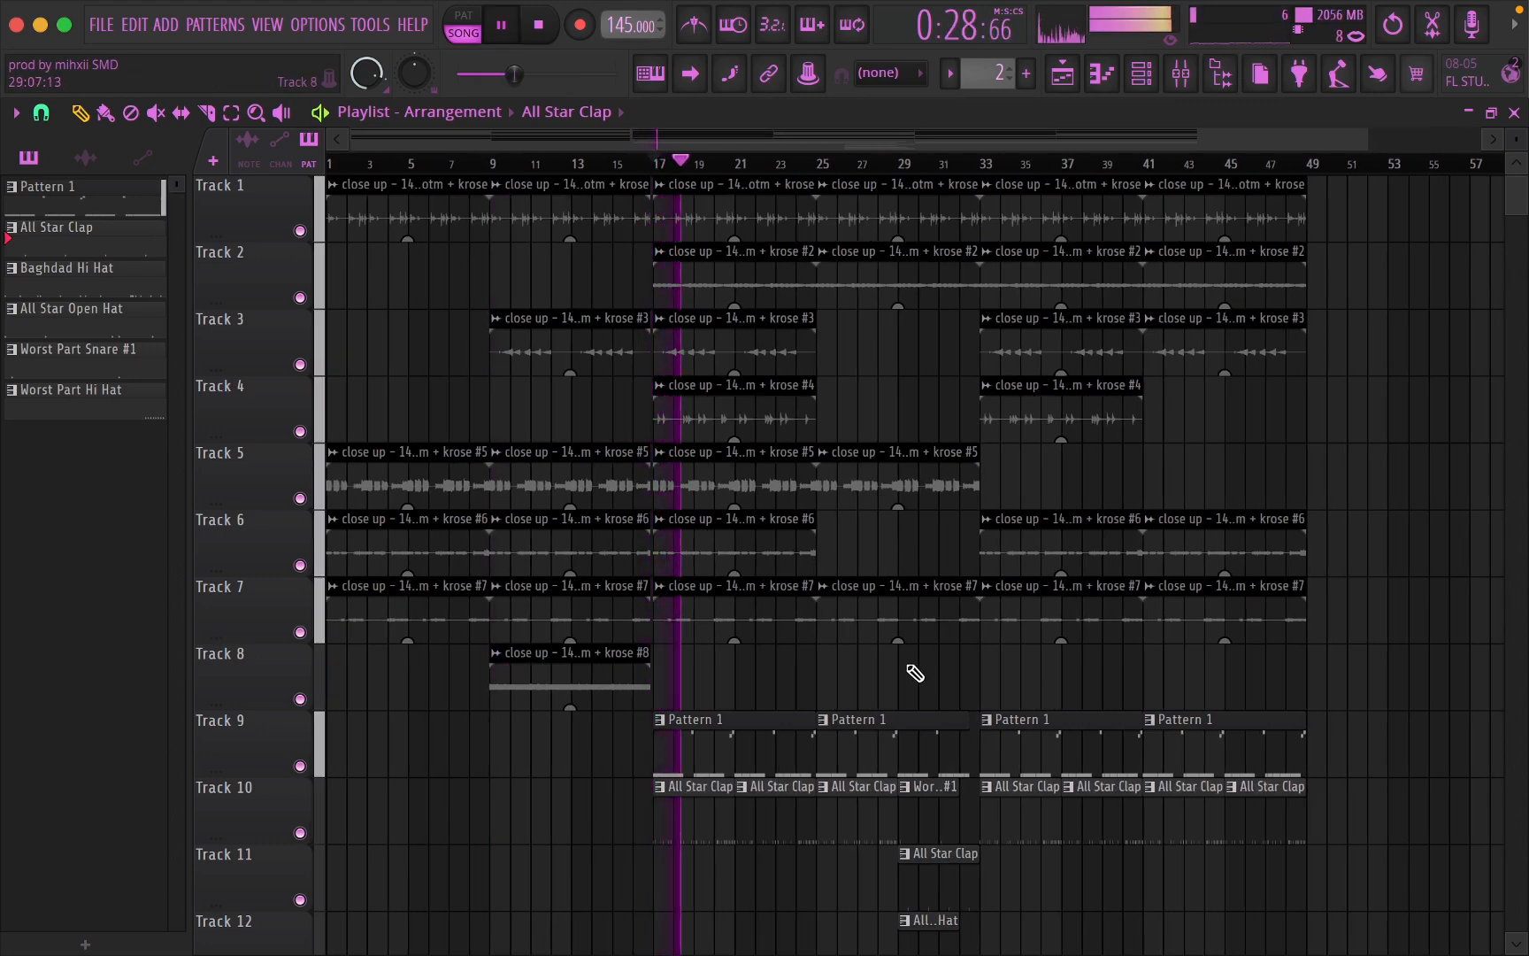
key("space")
scroll(324, 762, "down", 1)
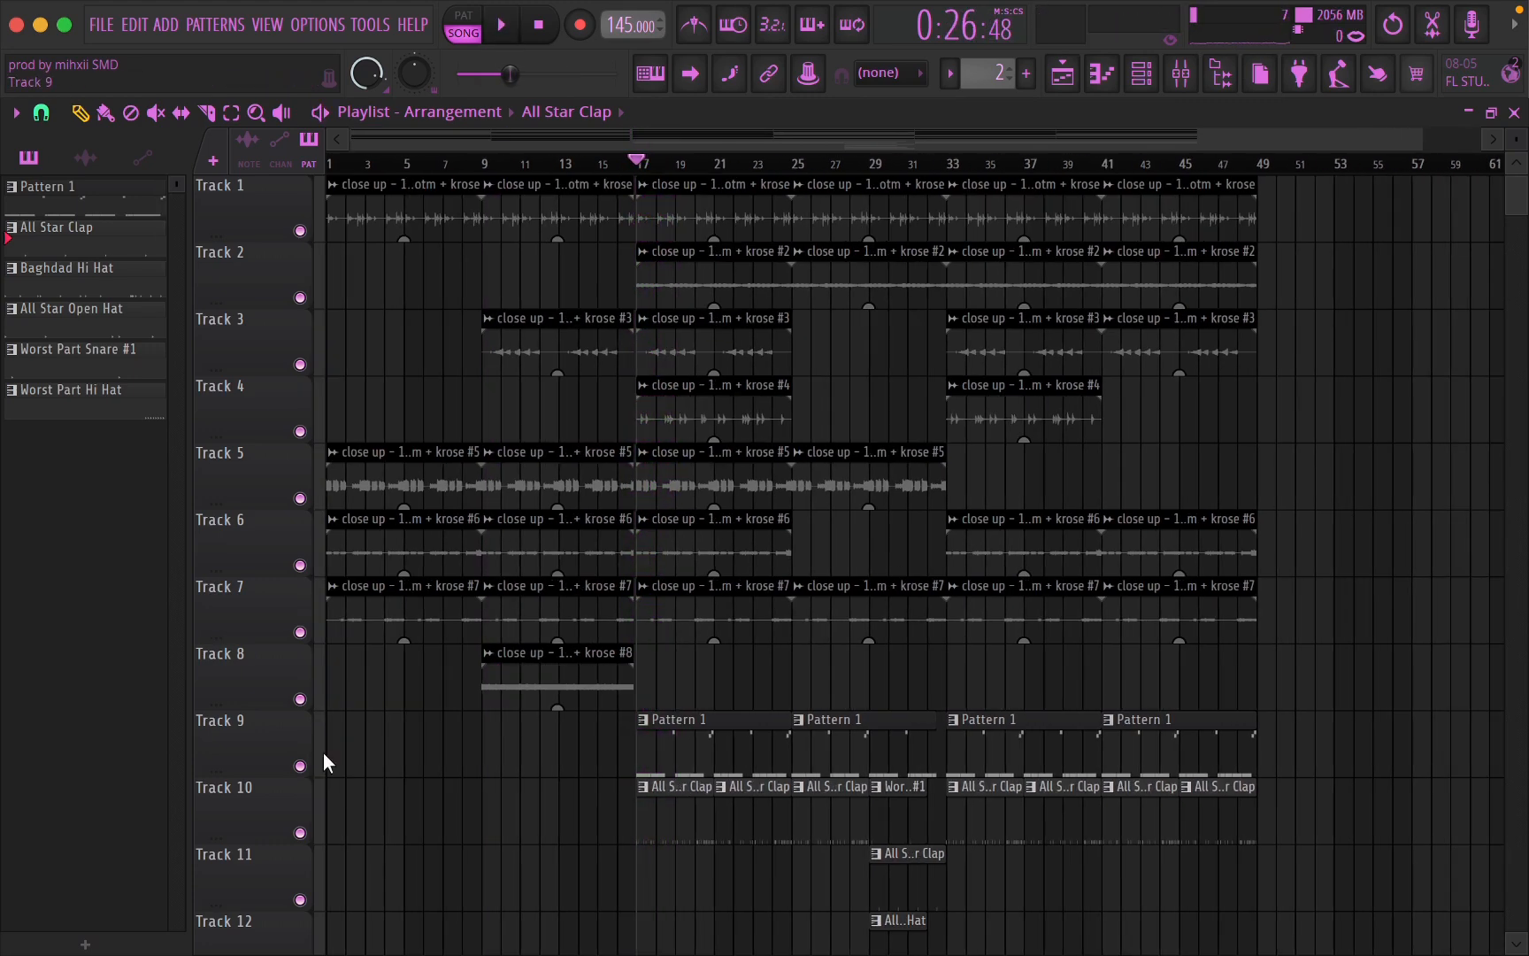